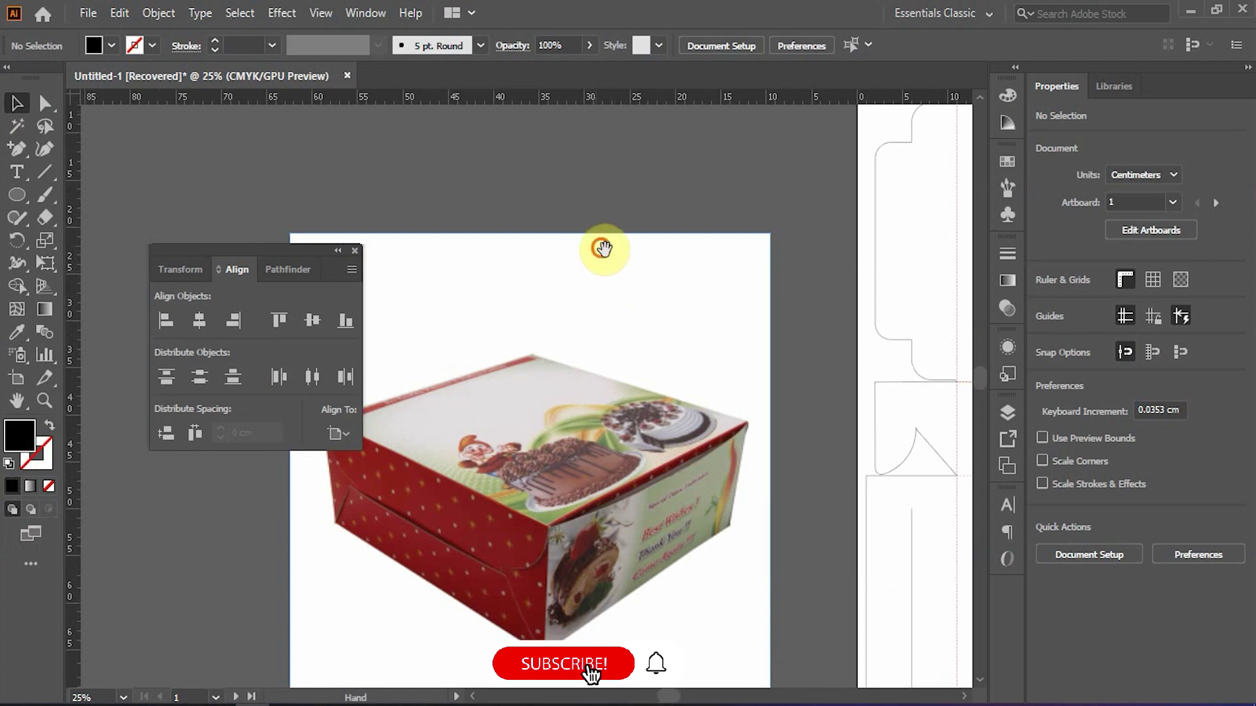
# - Copy the "Final Die Line_Cake Box_30x30x10" title onto the artboard with the cake box photo, above the box
pyautogui.moveTo(602, 246); pyautogui.dragTo(617, 338)
pyautogui.hotkey('ctrl', '-')
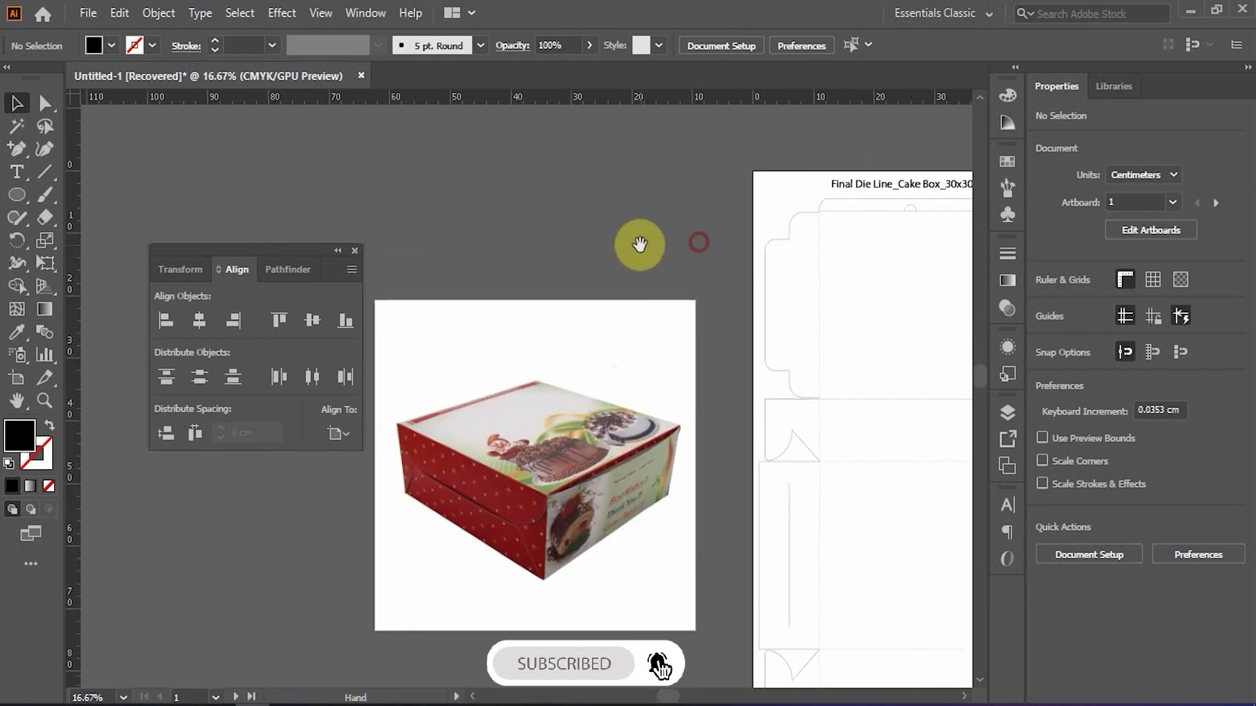
pyautogui.moveTo(891, 196); pyautogui.dragTo(598, 332)
pyautogui.scroll(2, 499, 328)
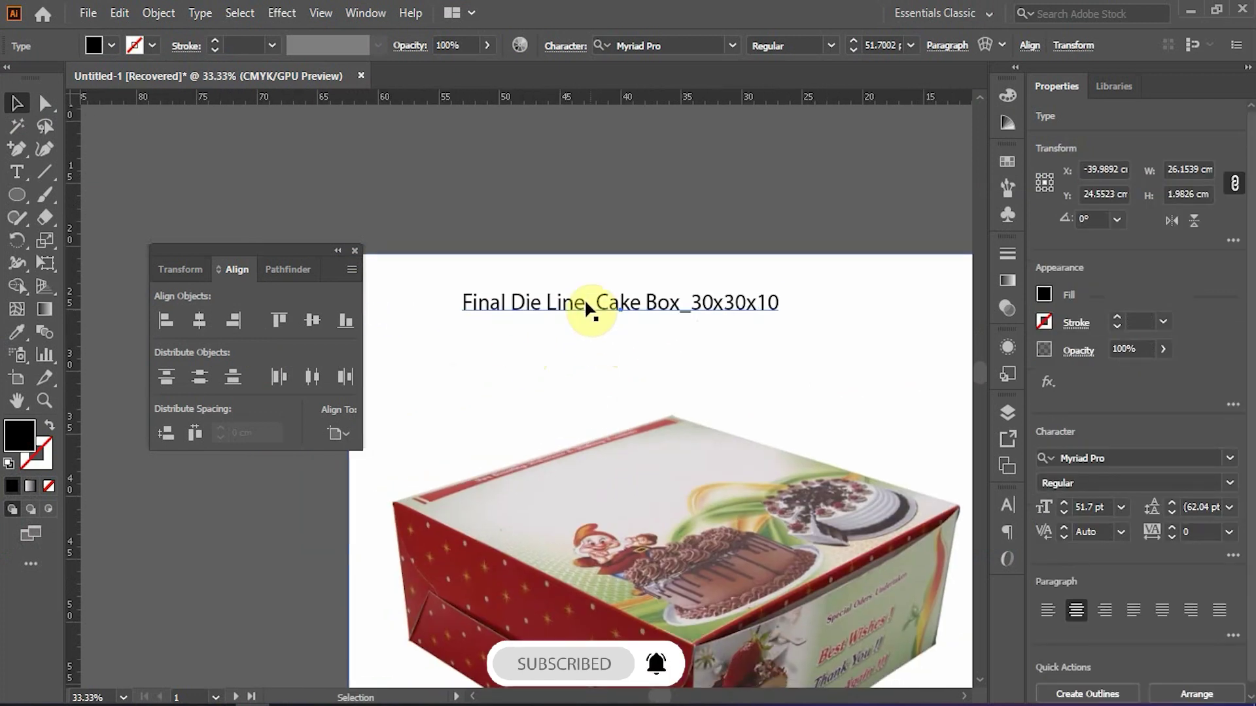
# - Replace the title text above the cake box photo with "How to make die line for cake box"
pyautogui.doubleClick(586, 301)
pyautogui.hotkey('ctrl', 'a')
pyautogui.write('H')
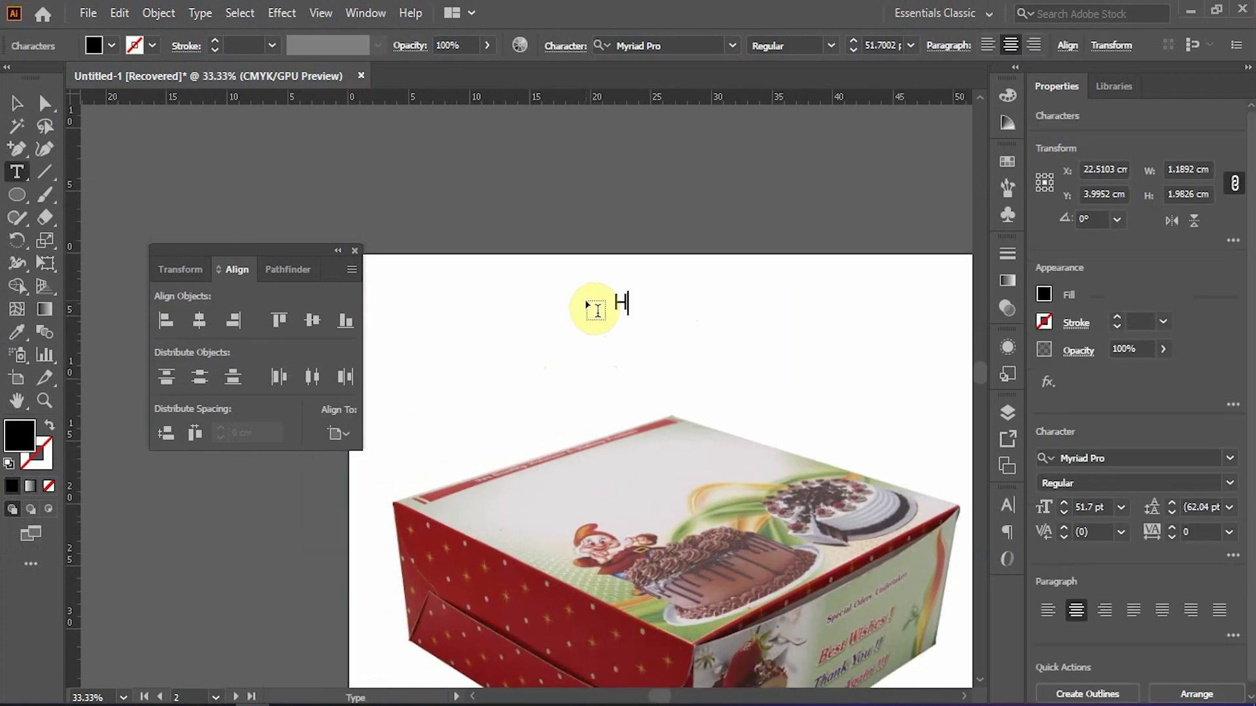
pyautogui.write('ow to make die')
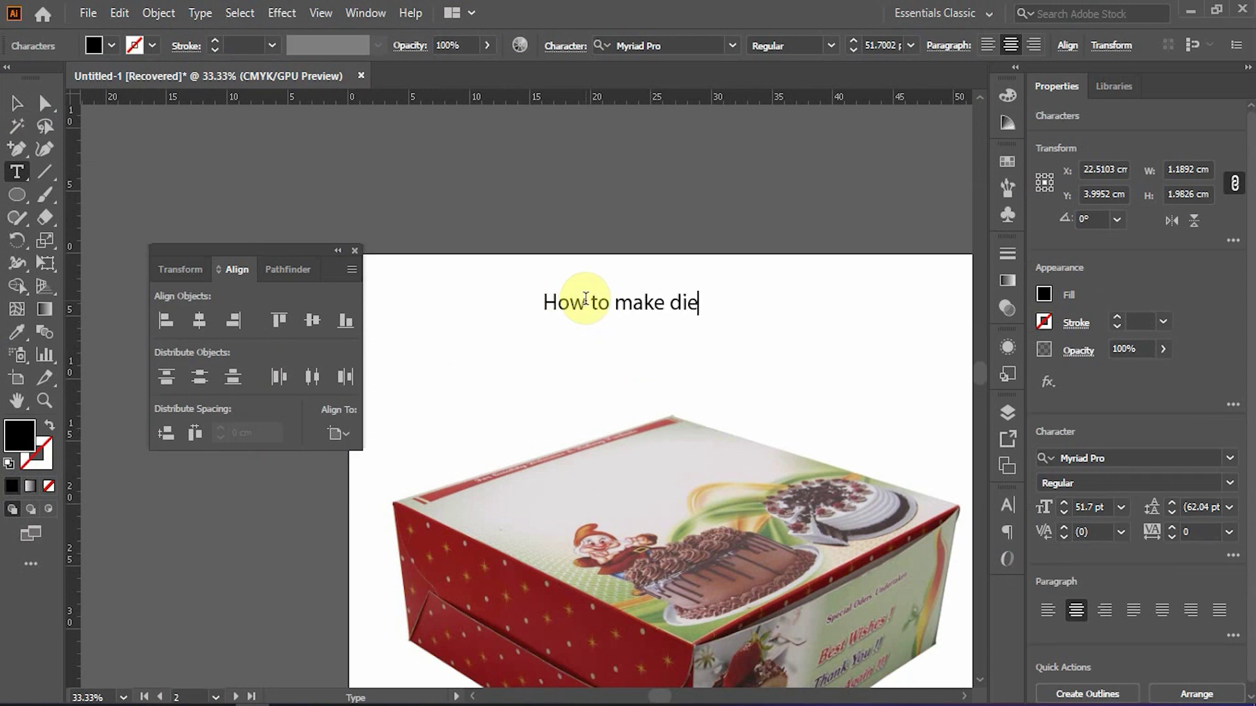
pyautogui.write(' lne fo')
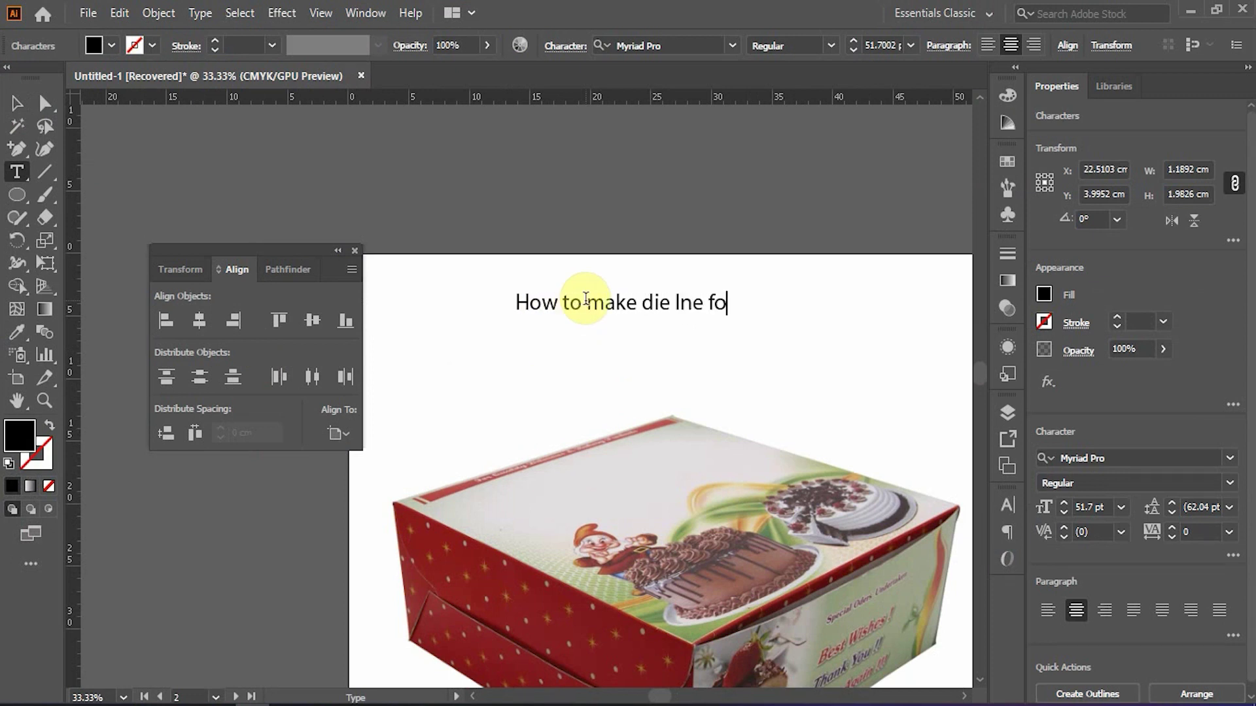
pyautogui.write('r')
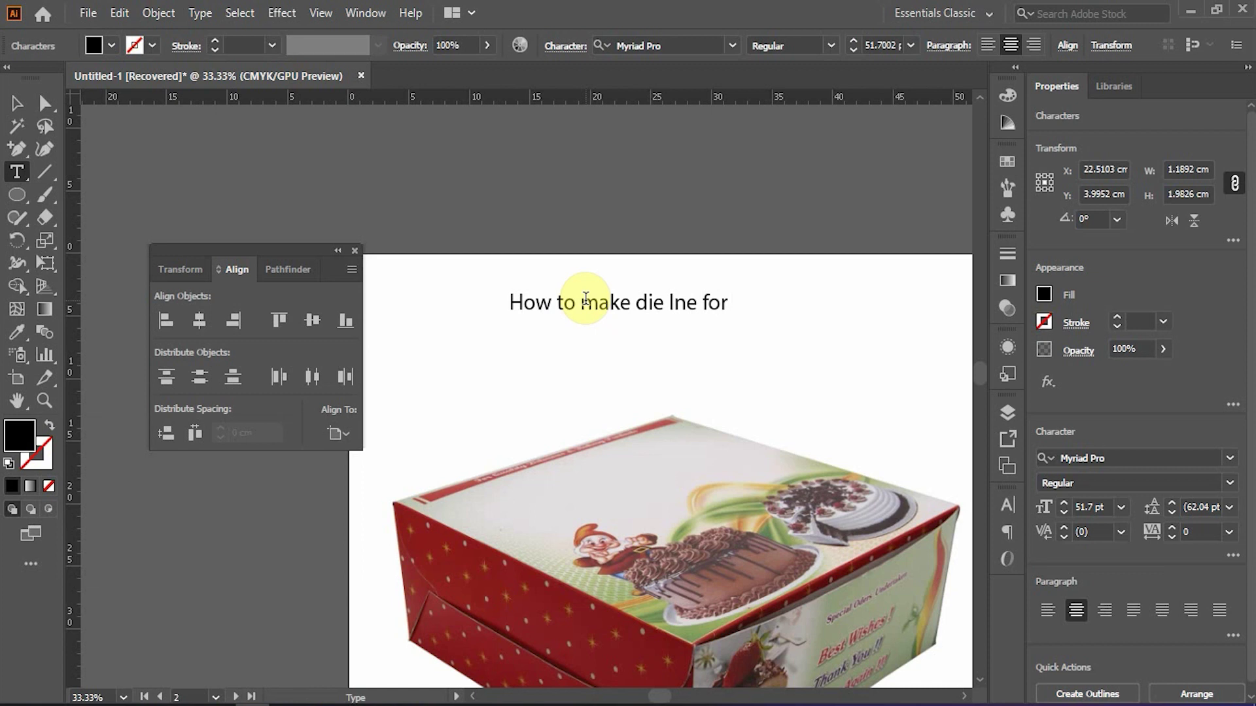
pyautogui.press('BackSpace')
pyautogui.press('BackSpace')
pyautogui.press('BackSpace')
pyautogui.press('BackSpace')
pyautogui.press('BackSpace')
pyautogui.press('BackSpace')
pyautogui.press('BackSpace')
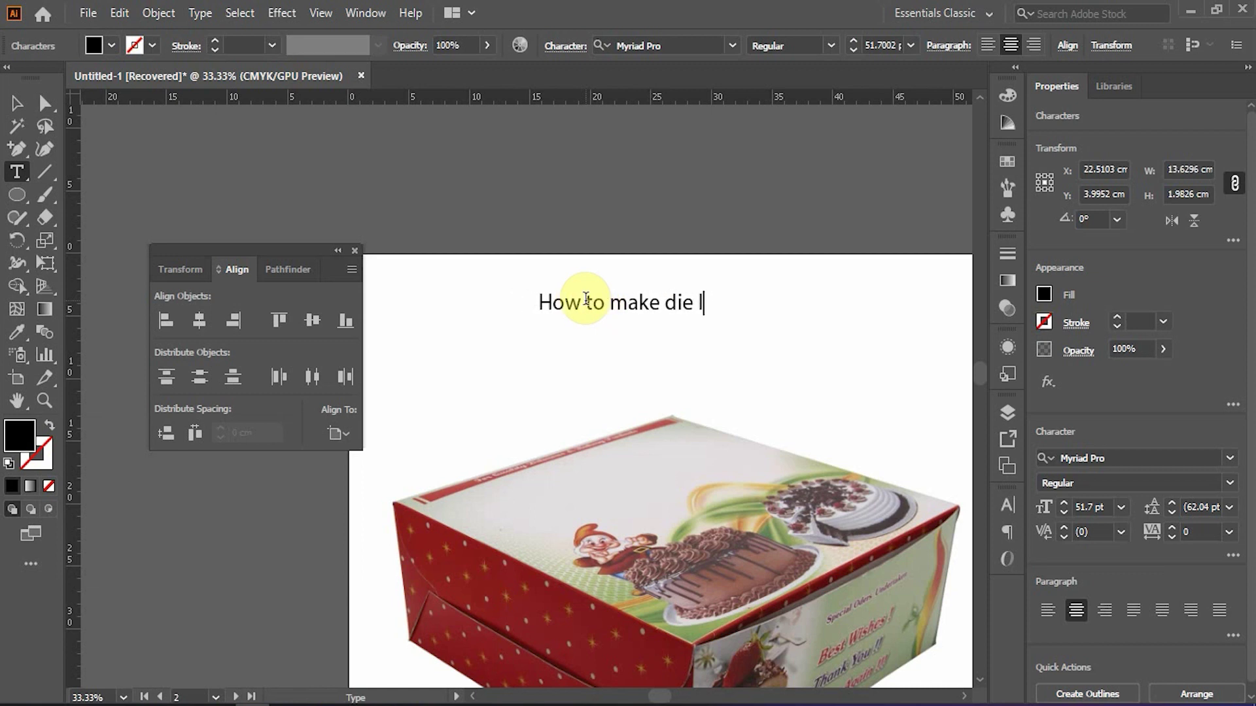
pyautogui.write('ine for ')
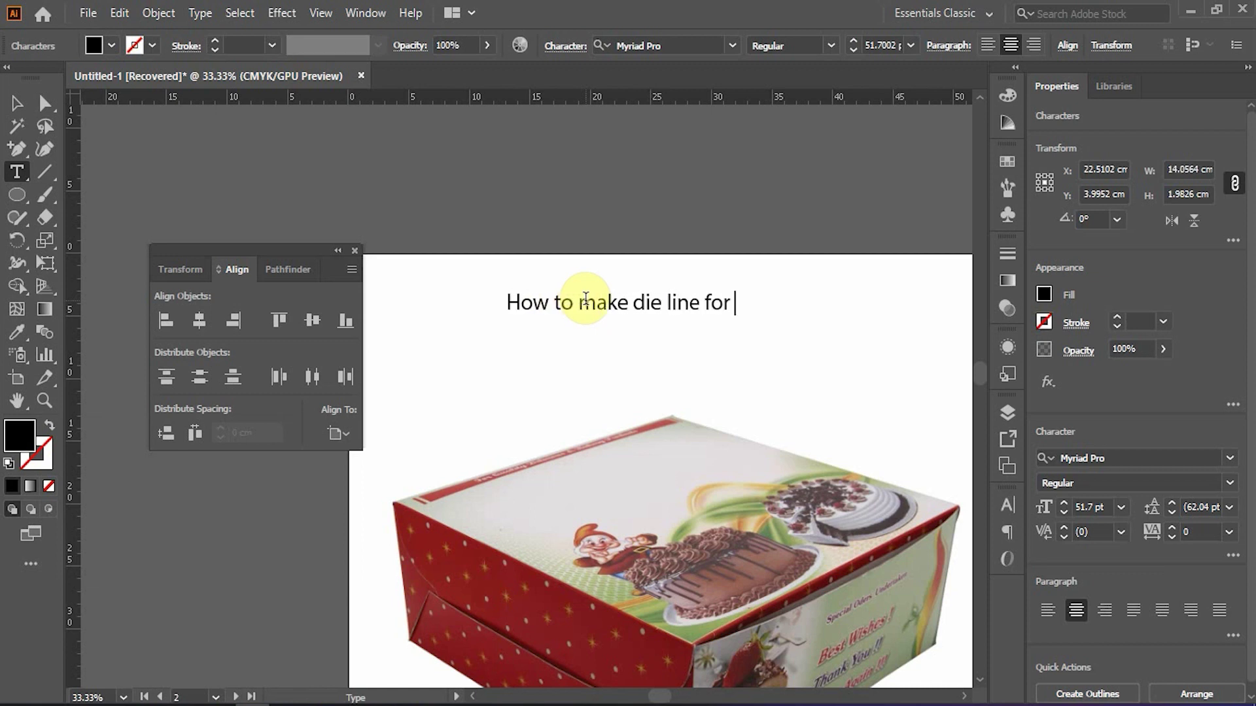
pyautogui.write('cake b')
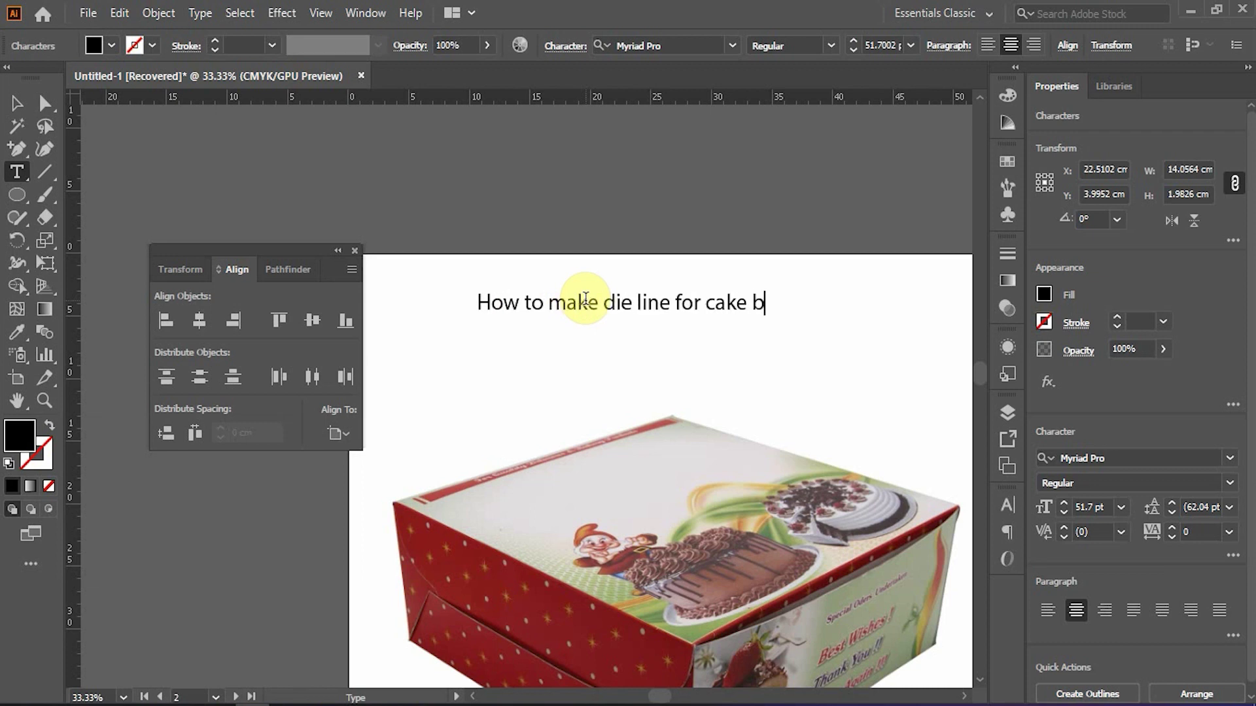
pyautogui.write('ox')
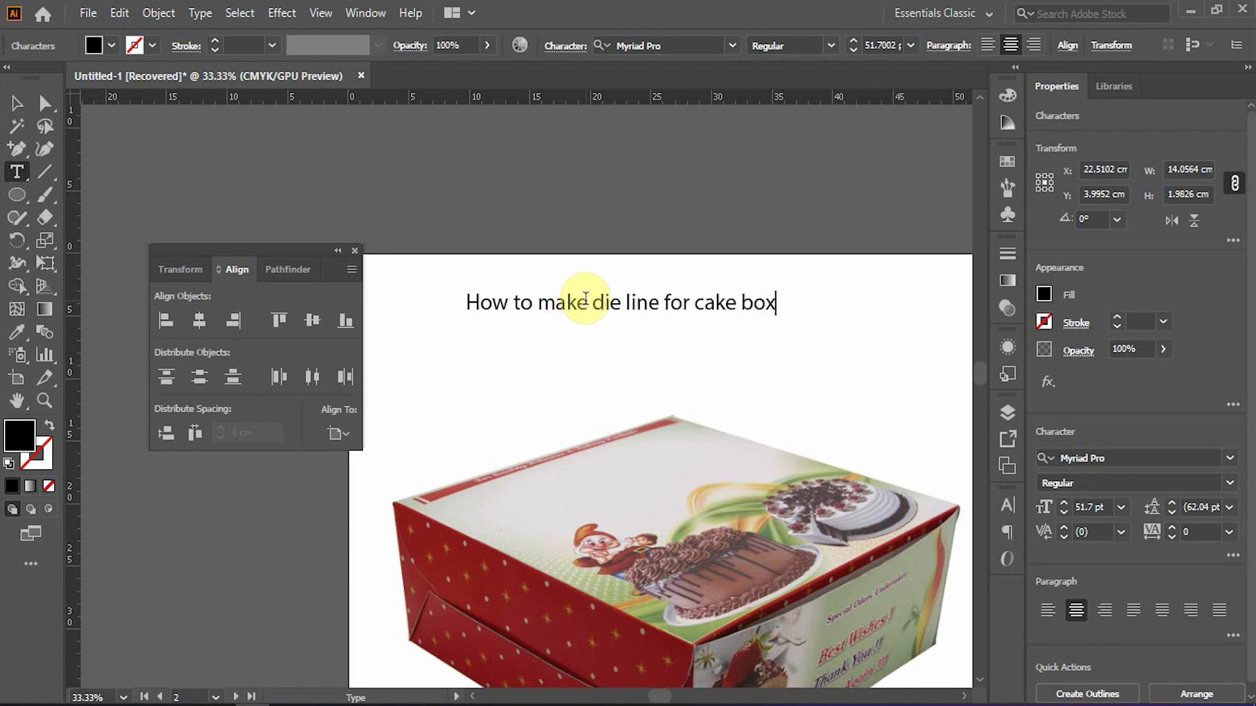
pyautogui.press('Escape')
# - Examine the finished cake box die line from its top flap down through the side flaps and base panels
pyautogui.moveTo(581, 407); pyautogui.dragTo(547, 219)
pyautogui.moveTo(744, 348); pyautogui.dragTo(596, 379)
pyautogui.scroll(-2, 596, 379)
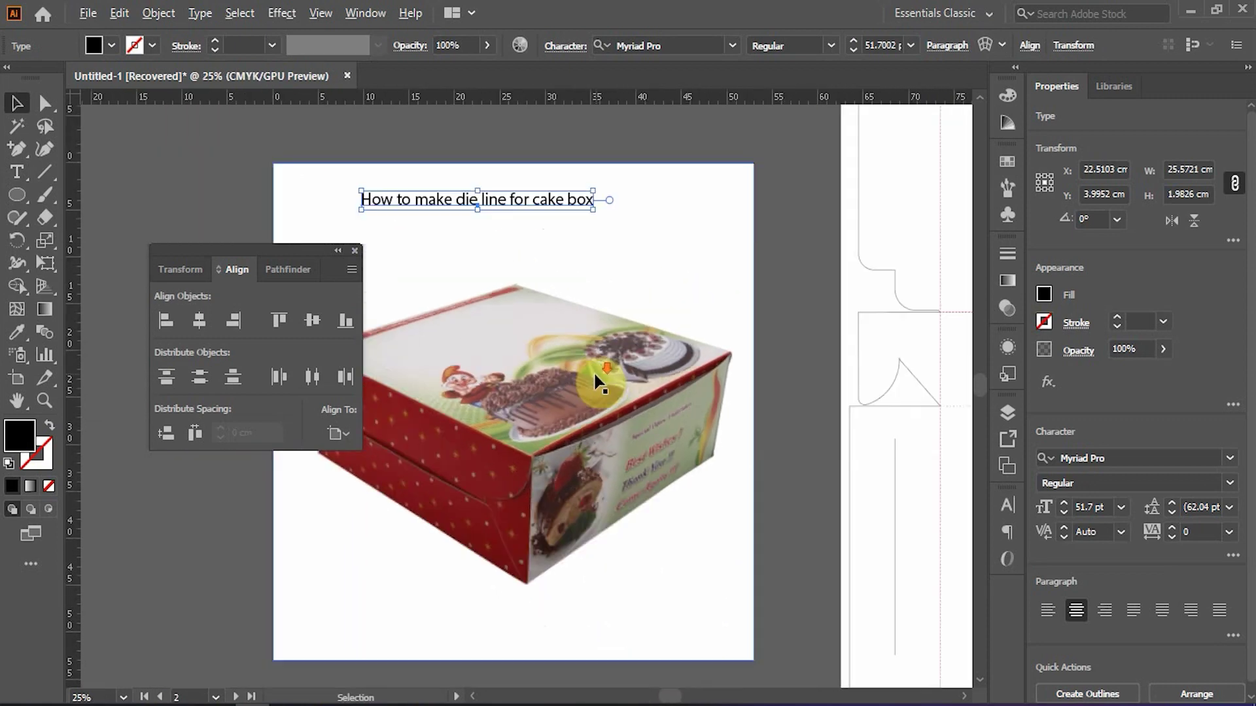
pyautogui.moveTo(700, 320); pyautogui.dragTo(419, 383)
pyautogui.scroll(2, 635, 194)
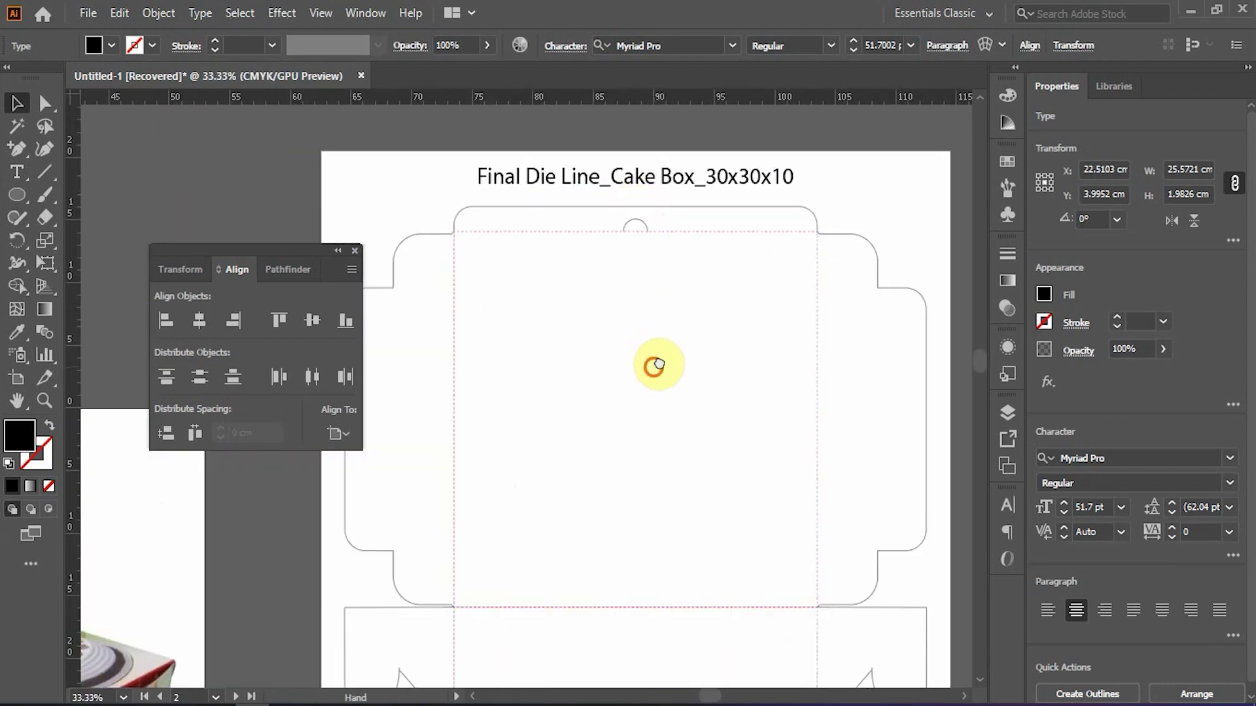
pyautogui.moveTo(653, 364); pyautogui.dragTo(685, 278)
pyautogui.moveTo(677, 414); pyautogui.dragTo(653, 303)
pyautogui.moveTo(673, 465); pyautogui.dragTo(636, 261)
pyautogui.moveTo(633, 478); pyautogui.dragTo(614, 410)
pyautogui.moveTo(634, 351); pyautogui.dragTo(580, 491)
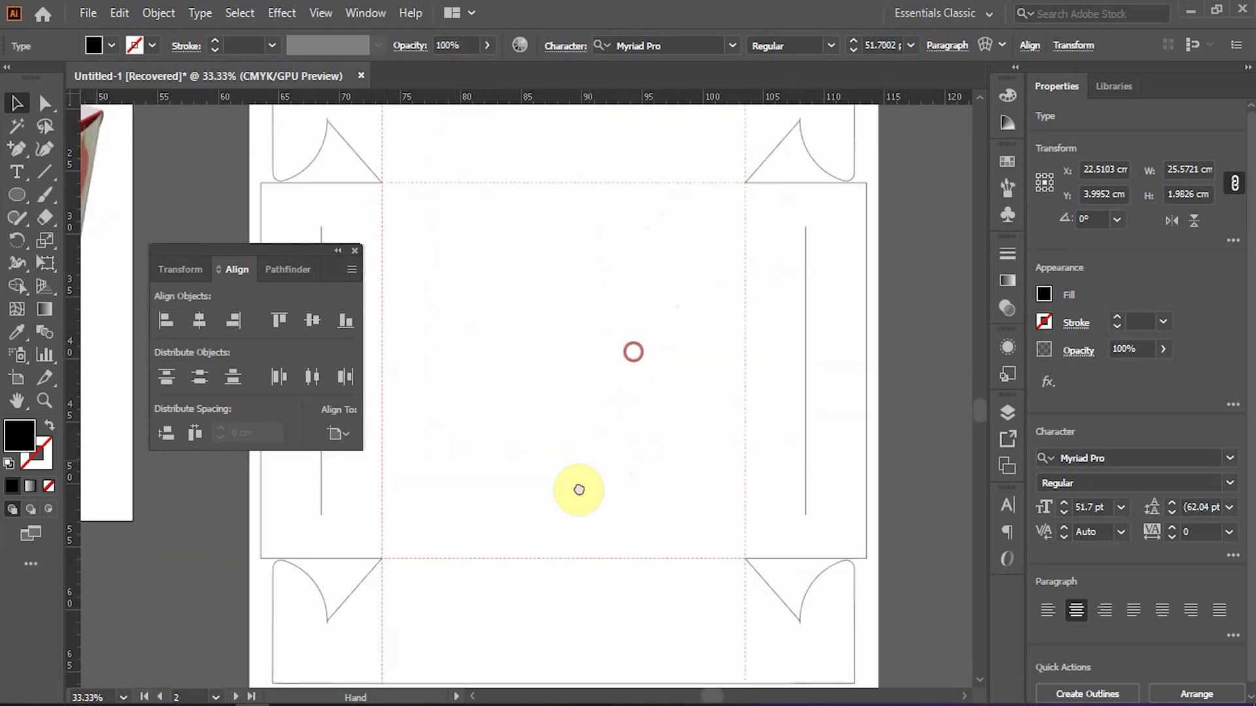
pyautogui.press('alt')
pyautogui.moveTo(623, 364); pyautogui.dragTo(488, 530)
pyautogui.scroll(-1, 620, 367)
pyautogui.moveTo(622, 256); pyautogui.dragTo(552, 491)
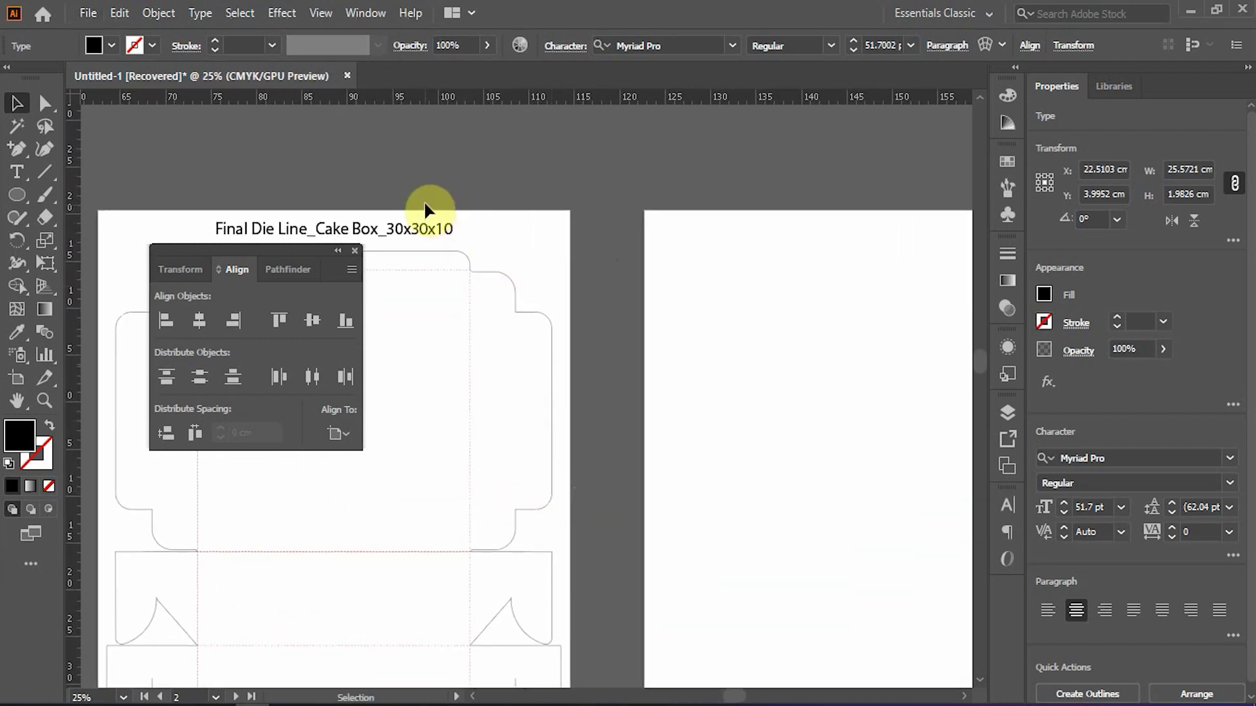
# - Copy the die line's title onto the blank artboard beside it, centred near the artboard's upper edge
pyautogui.moveTo(421, 201); pyautogui.dragTo(828, 268)
pyautogui.scroll(2, 304, 211)
pyautogui.scroll(-2, 303, 211)
pyautogui.moveTo(813, 272); pyautogui.dragTo(591, 247)
# - Replace the copied title on the blank artboard with the text "lets's start" and deselect it
pyautogui.doubleClick(574, 182)
pyautogui.hotkey('ctrl', 'a')
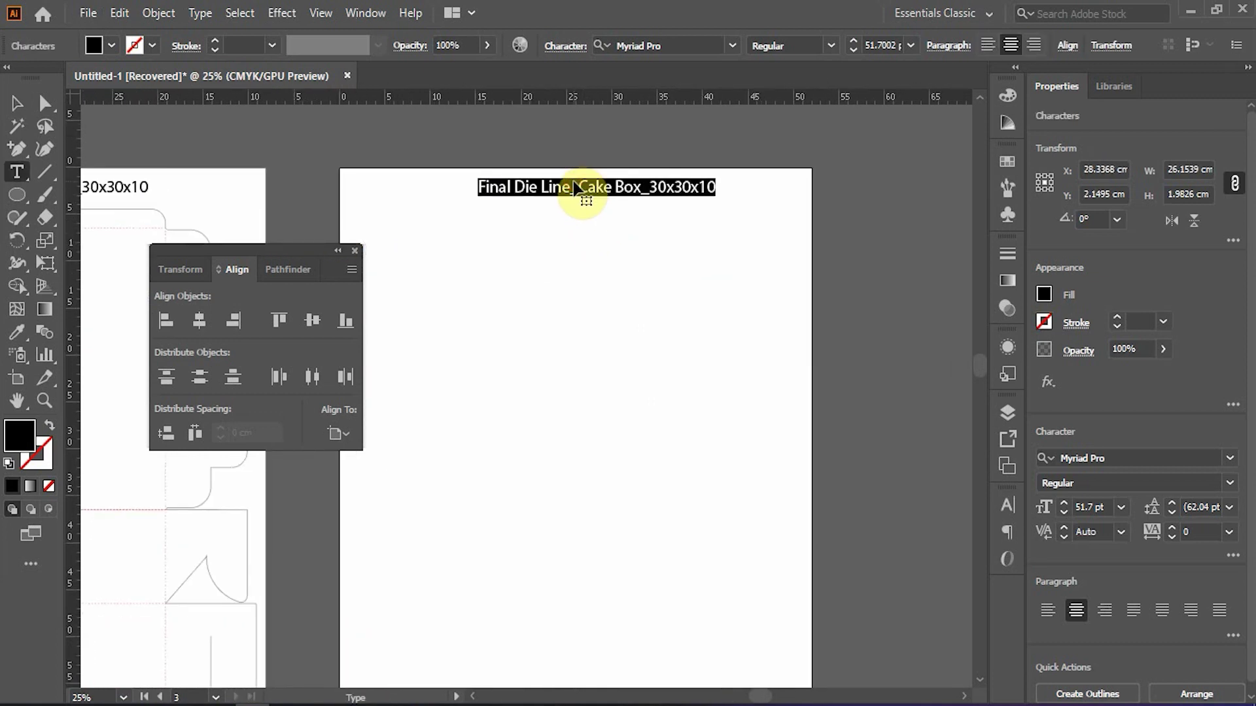
pyautogui.write('lets')
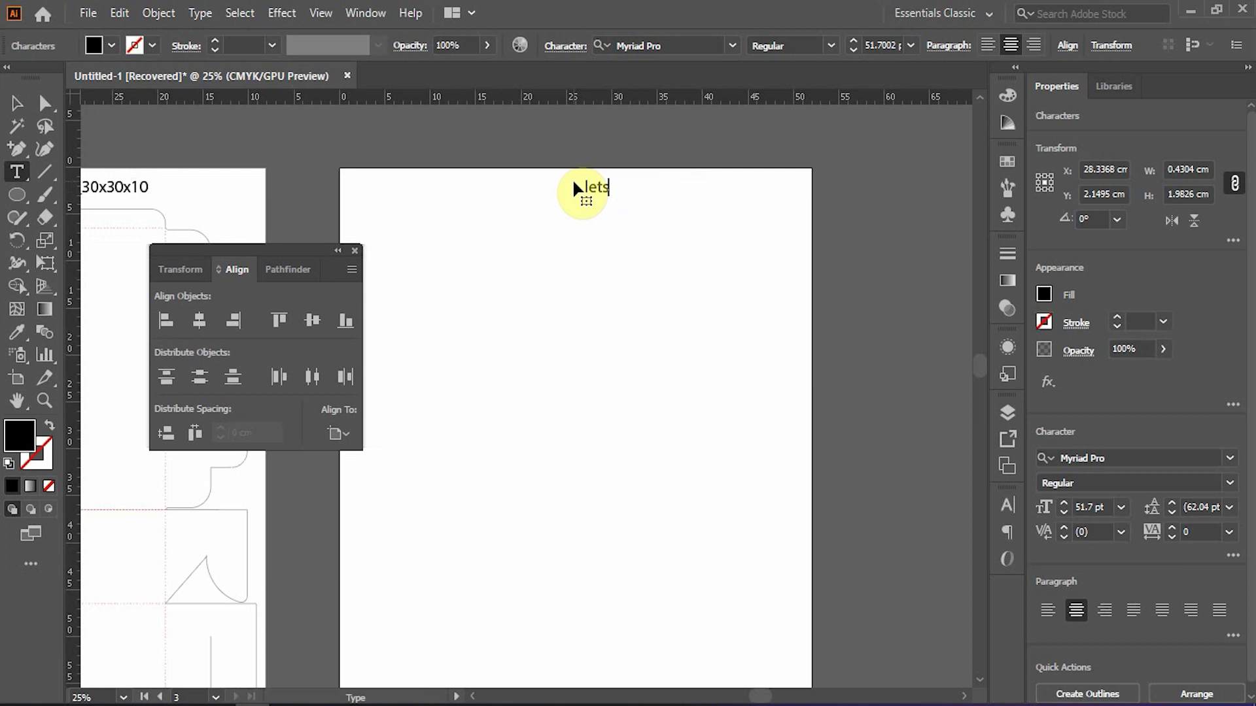
pyautogui.write("'s start")
pyautogui.press('Escape')
pyautogui.click(586, 286)
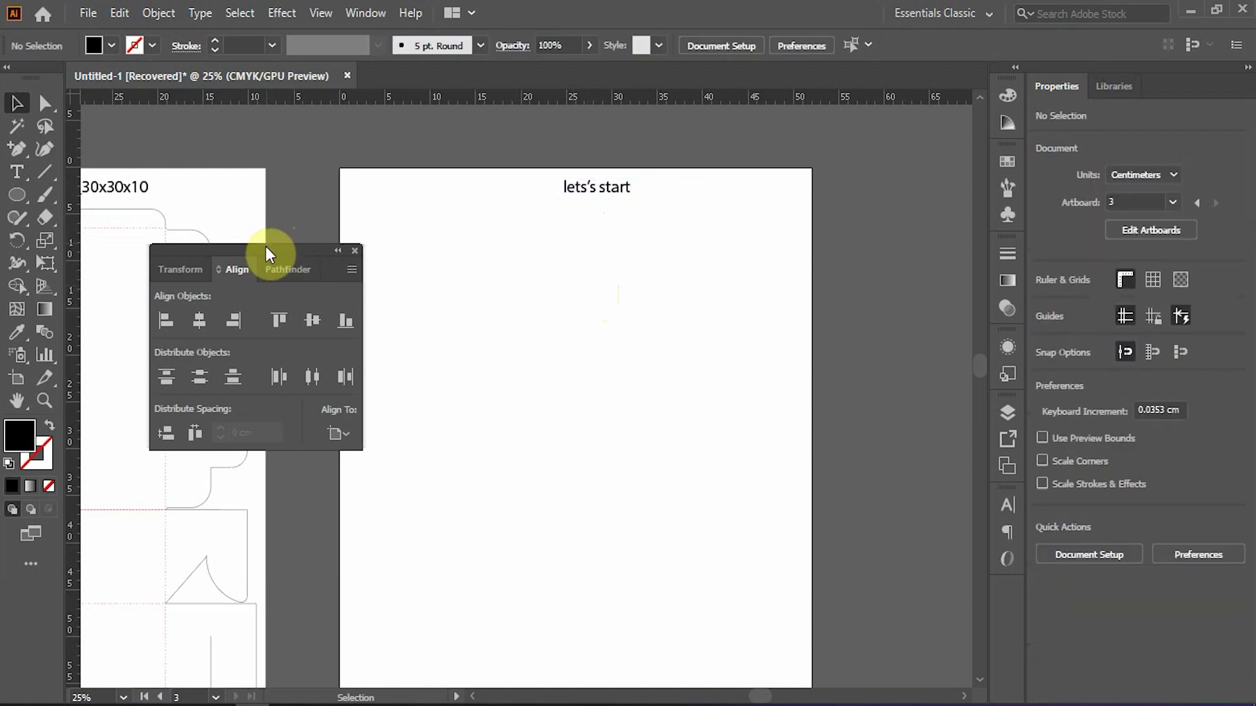
# - Move the floating Align panel off the die line to the empty area beside the new artboard
pyautogui.moveTo(266, 248); pyautogui.dragTo(787, 227)
pyautogui.press('space')
pyautogui.scroll(-1, 500, 238)
pyautogui.press('space')
pyautogui.moveTo(420, 267); pyautogui.dragTo(483, 263)
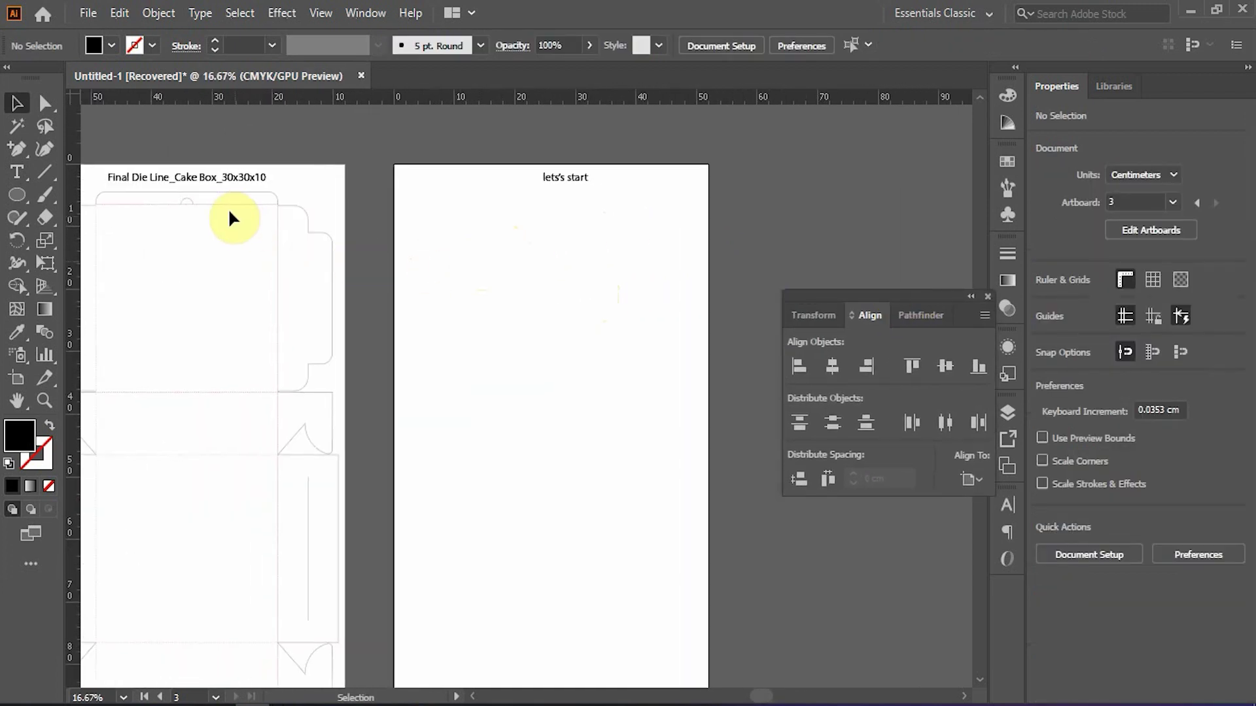
# - Create a rectangle 30 cm wide and 30 cm high on the "lets's start" artboard
pyautogui.scroll(3, 229, 219)
pyautogui.scroll(-1, 274, 131)
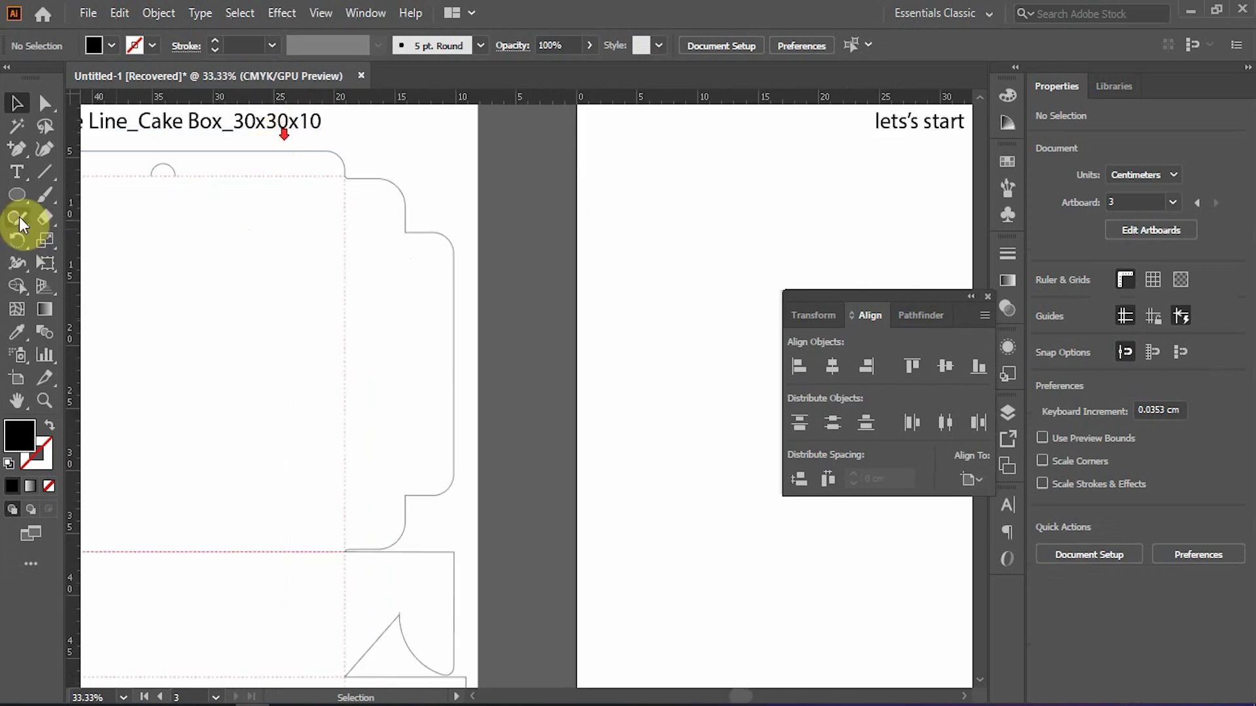
pyautogui.click(14, 205)
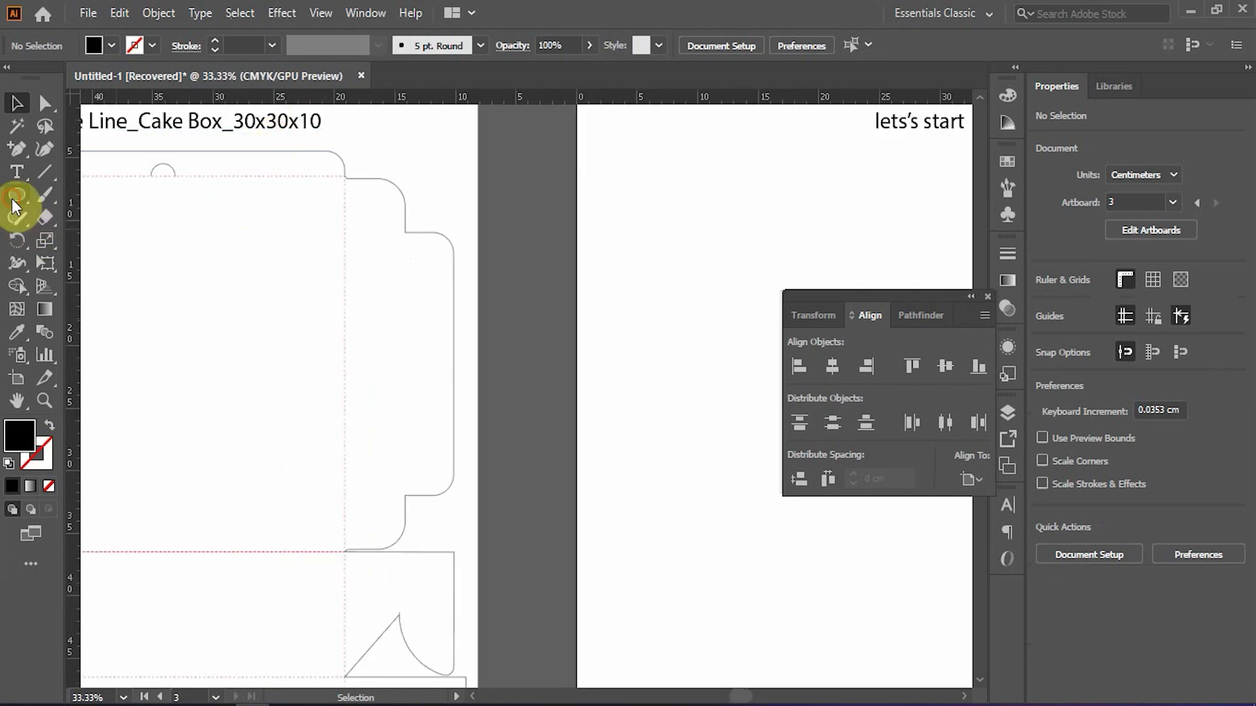
pyautogui.keyDown('alt'); pyautogui.click(14, 200); pyautogui.keyUp('alt')
pyautogui.keyDown('alt'); pyautogui.click(14, 199); pyautogui.keyUp('alt')
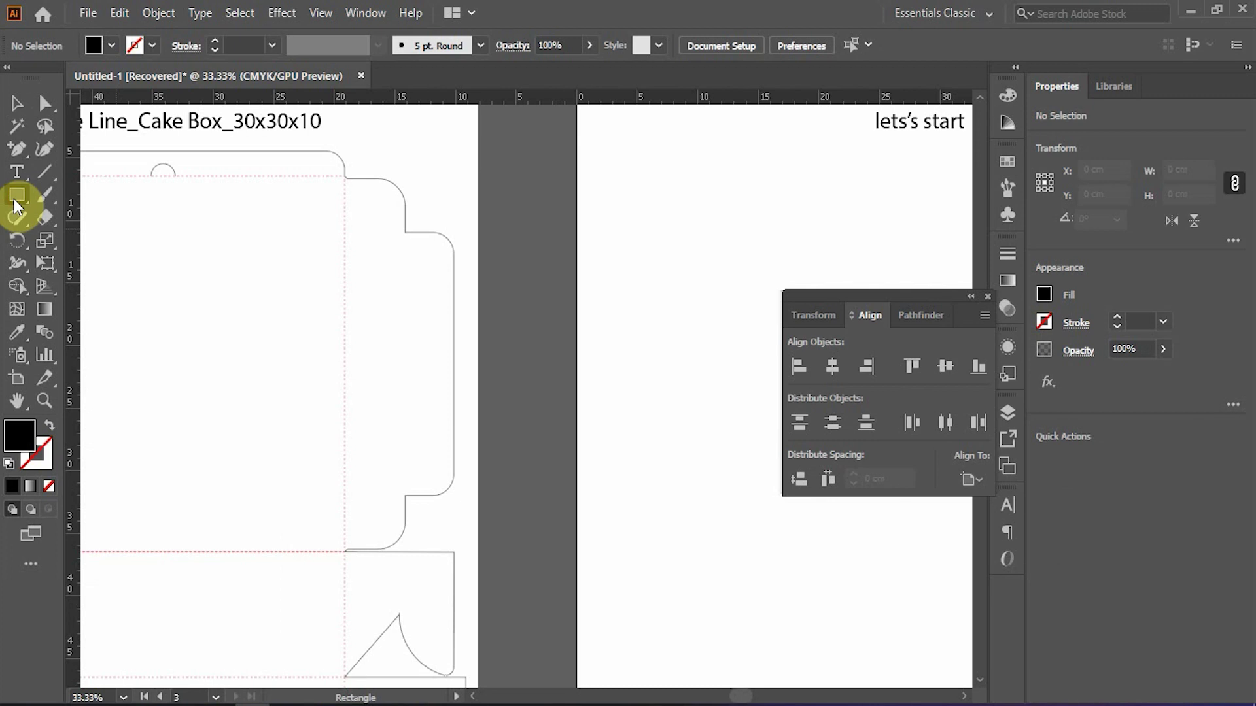
pyautogui.scroll(-1, 415, 259)
pyautogui.moveTo(545, 342); pyautogui.dragTo(244, 308)
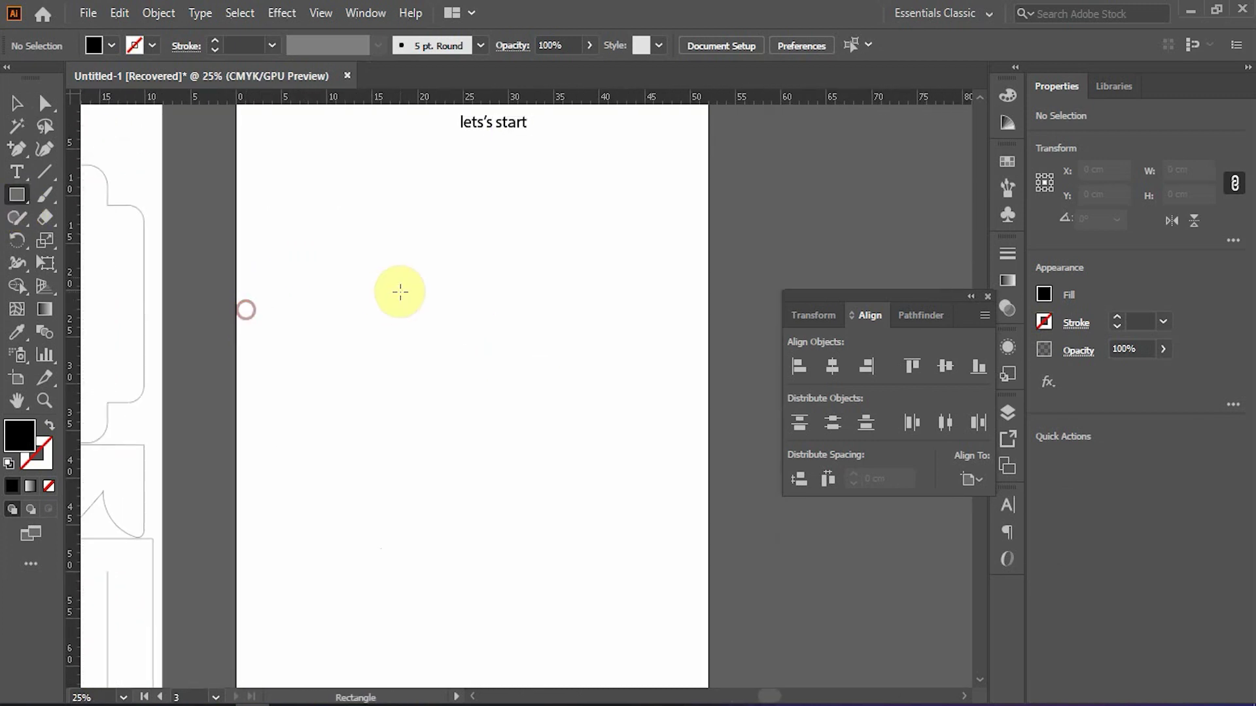
pyautogui.click(400, 292)
pyautogui.write('30')
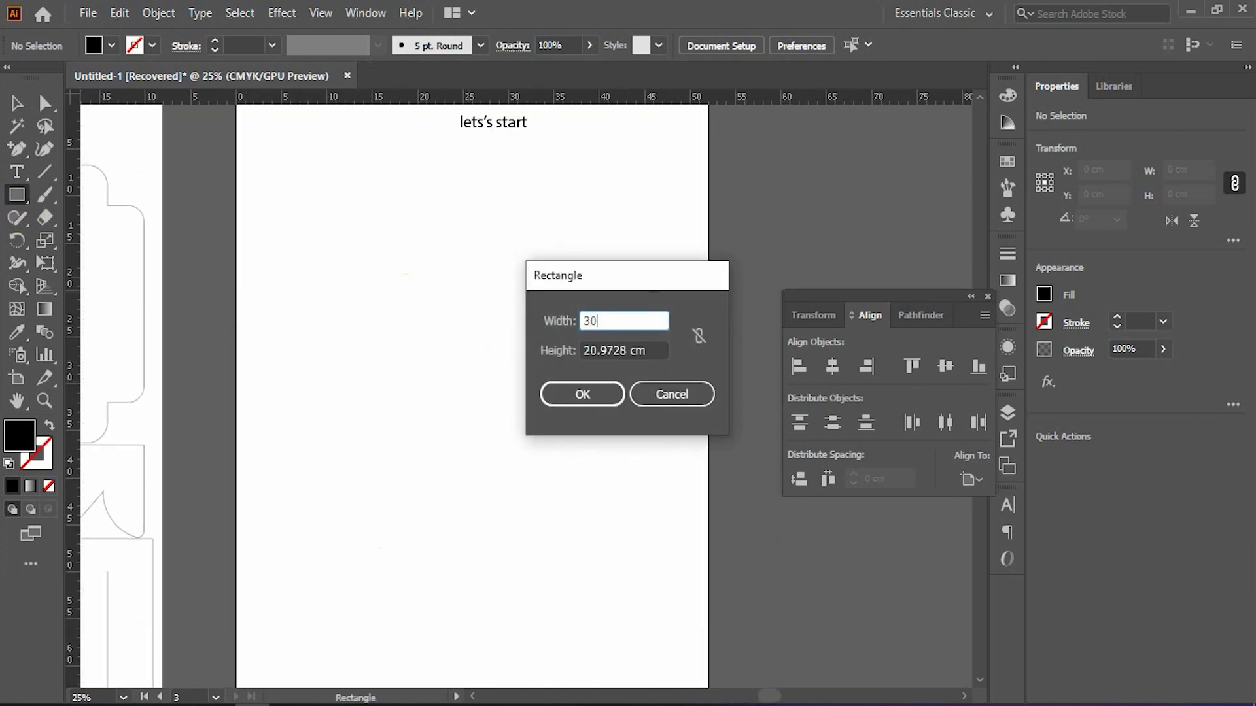
pyautogui.press('Tab')
pyautogui.write('30')
pyautogui.press('Return')
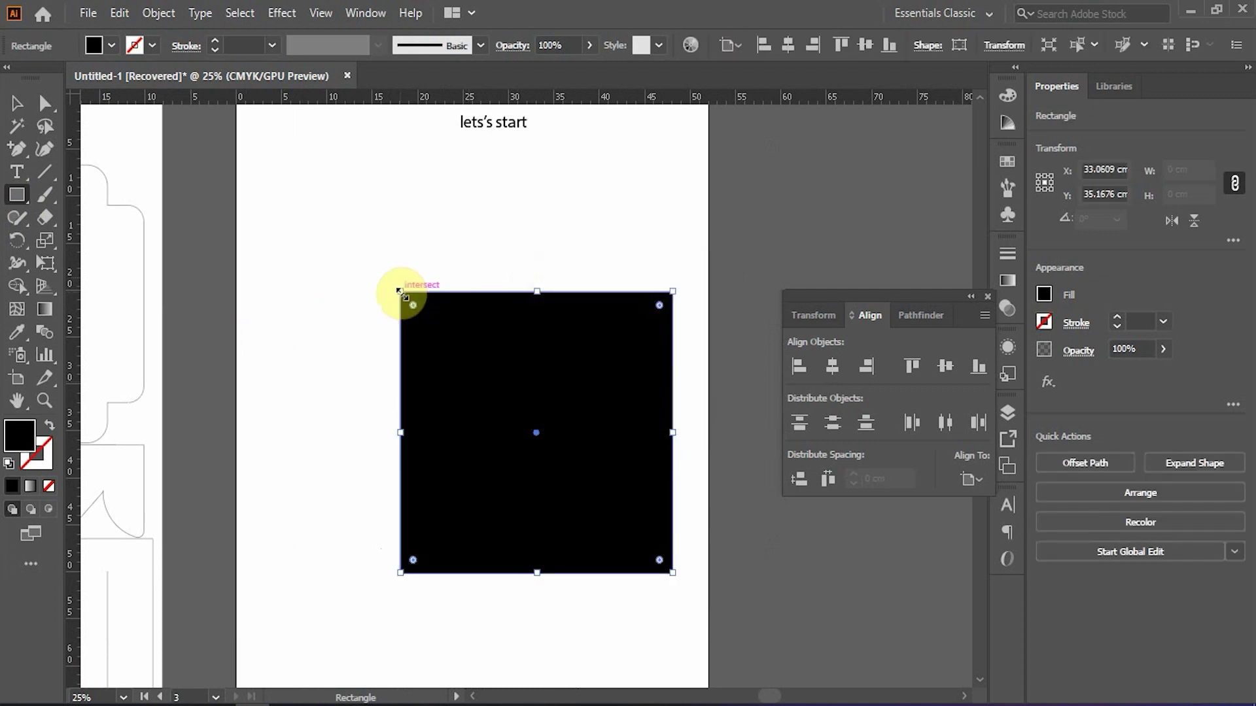
# - Give the square no fill and a black stroke, and centre it horizontally on the artboard
pyautogui.click(46, 433)
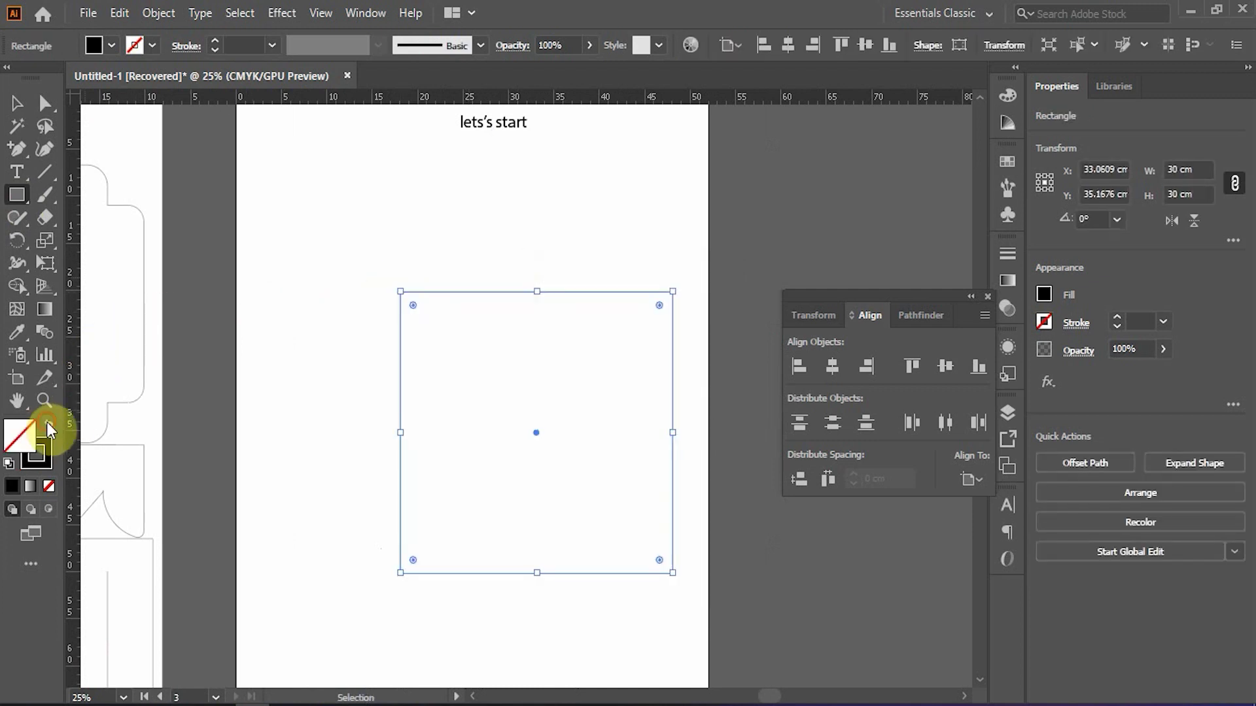
pyautogui.click(16, 102)
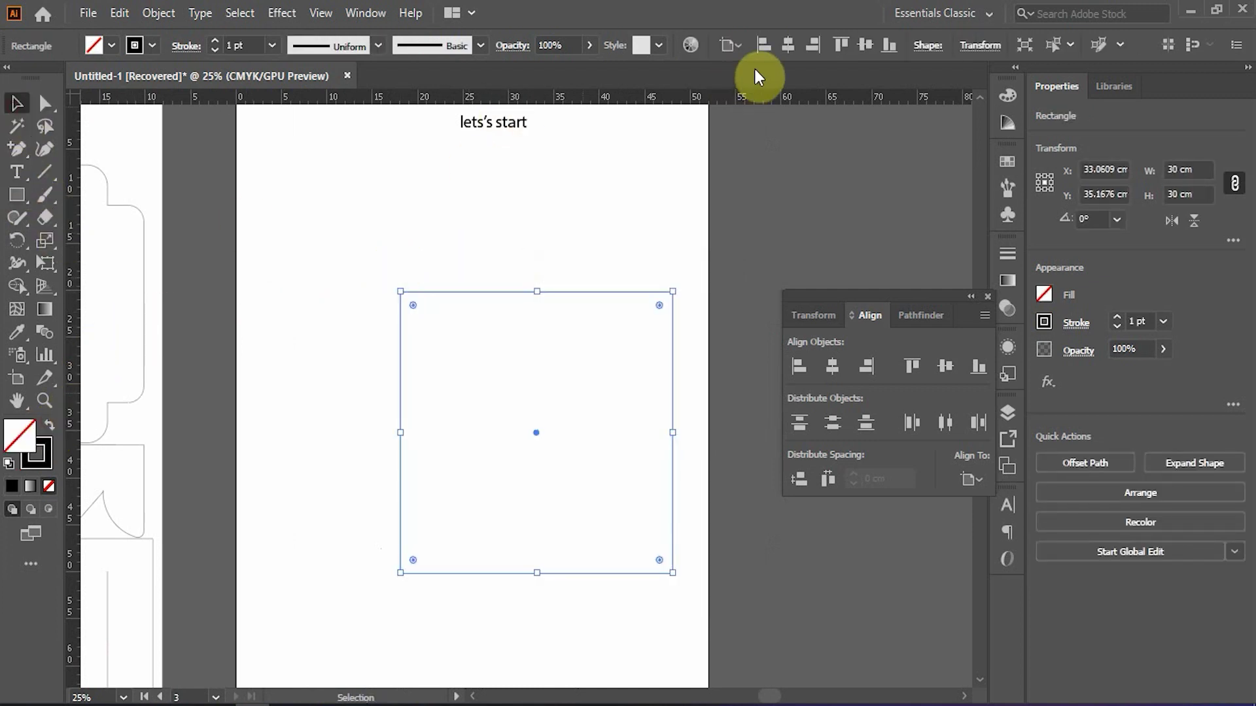
pyautogui.click(785, 46)
pyautogui.click(614, 256)
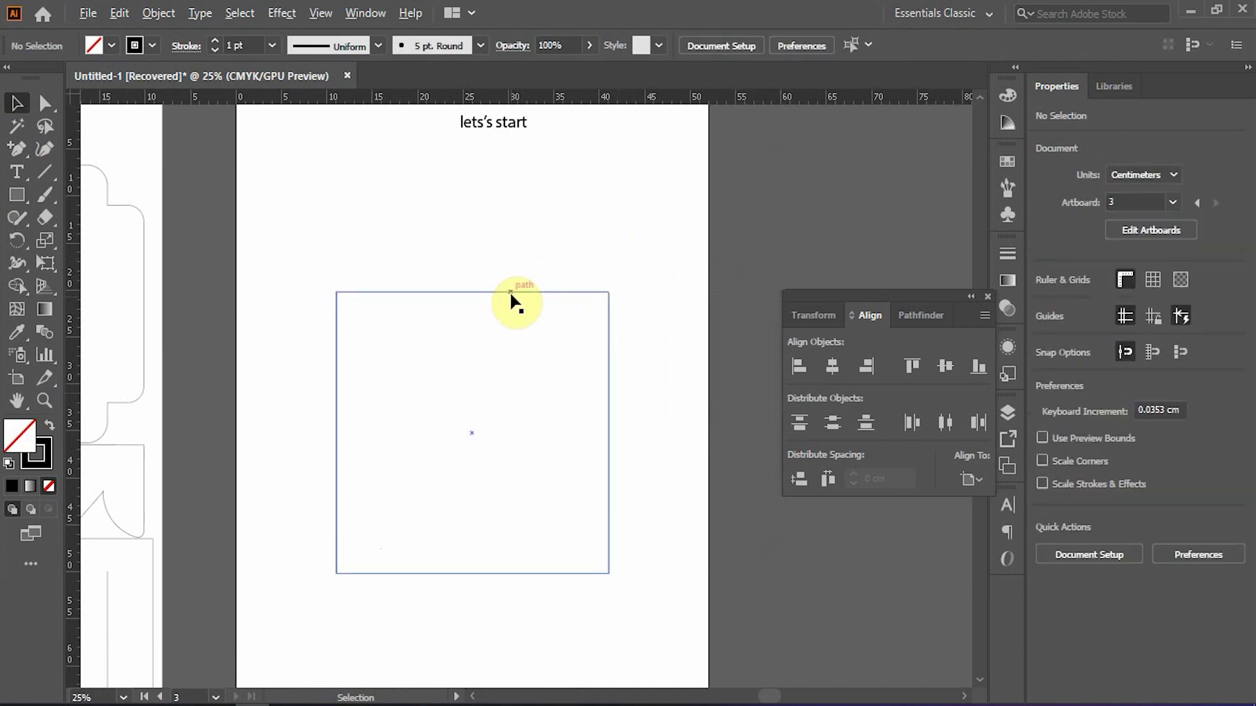
# - Duplicate the 30 cm square directly below itself so the copy's top edge meets the original's bottom edge
pyautogui.moveTo(518, 282); pyautogui.dragTo(508, 168)
pyautogui.scroll(-1, 529, 189)
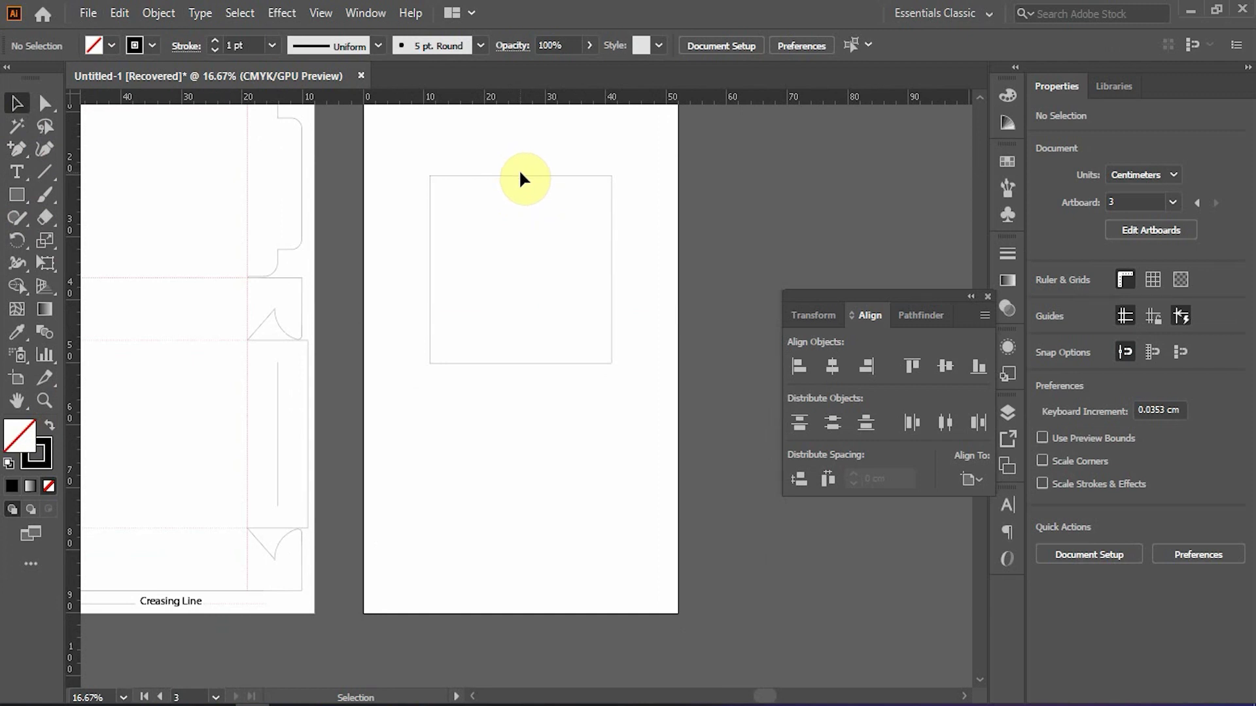
pyautogui.click(521, 177)
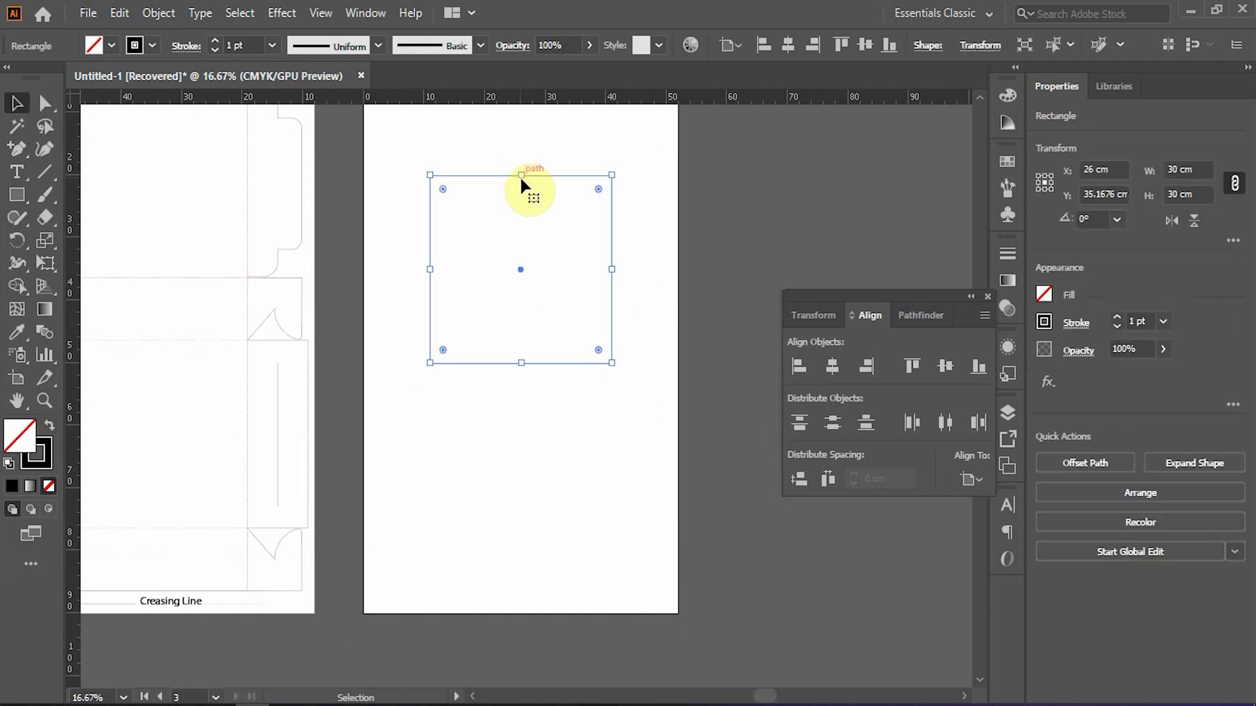
pyautogui.moveTo(527, 175); pyautogui.dragTo(520, 368)
pyautogui.moveTo(559, 421); pyautogui.dragTo(552, 321)
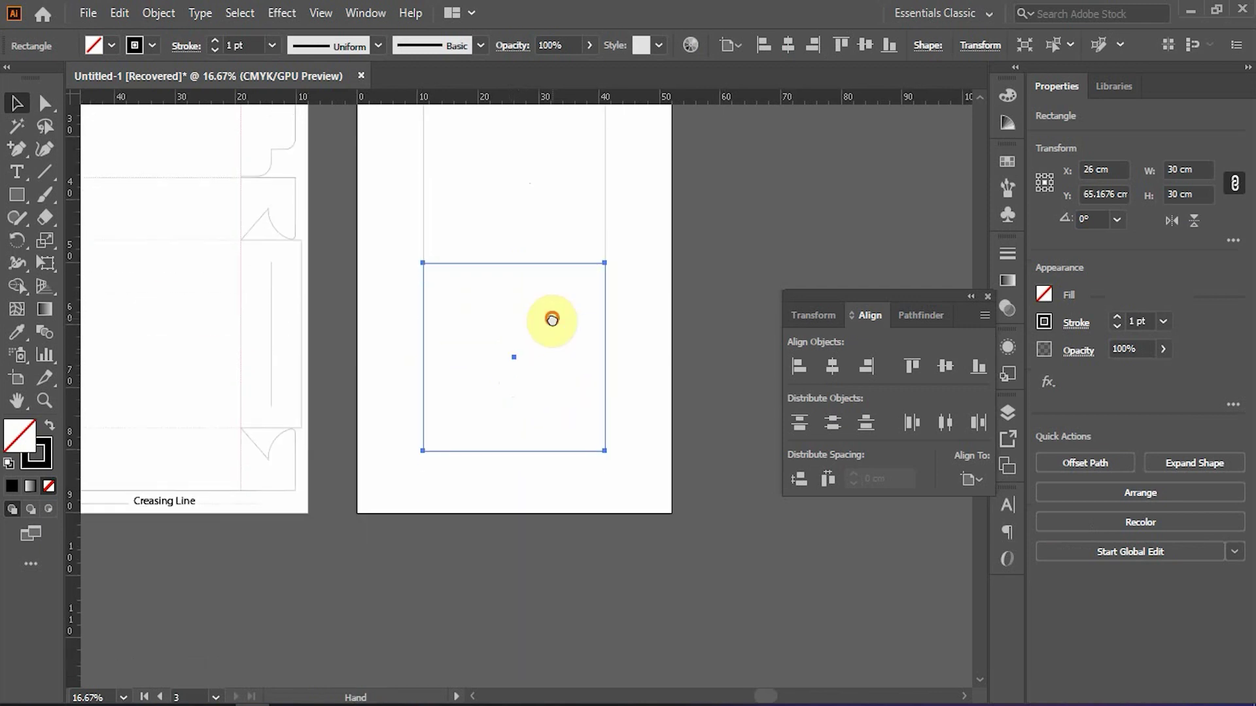
# - Set the lower square's height to 10 cm from its top-centre reference point, with width and height unlinked
pyautogui.click(818, 315)
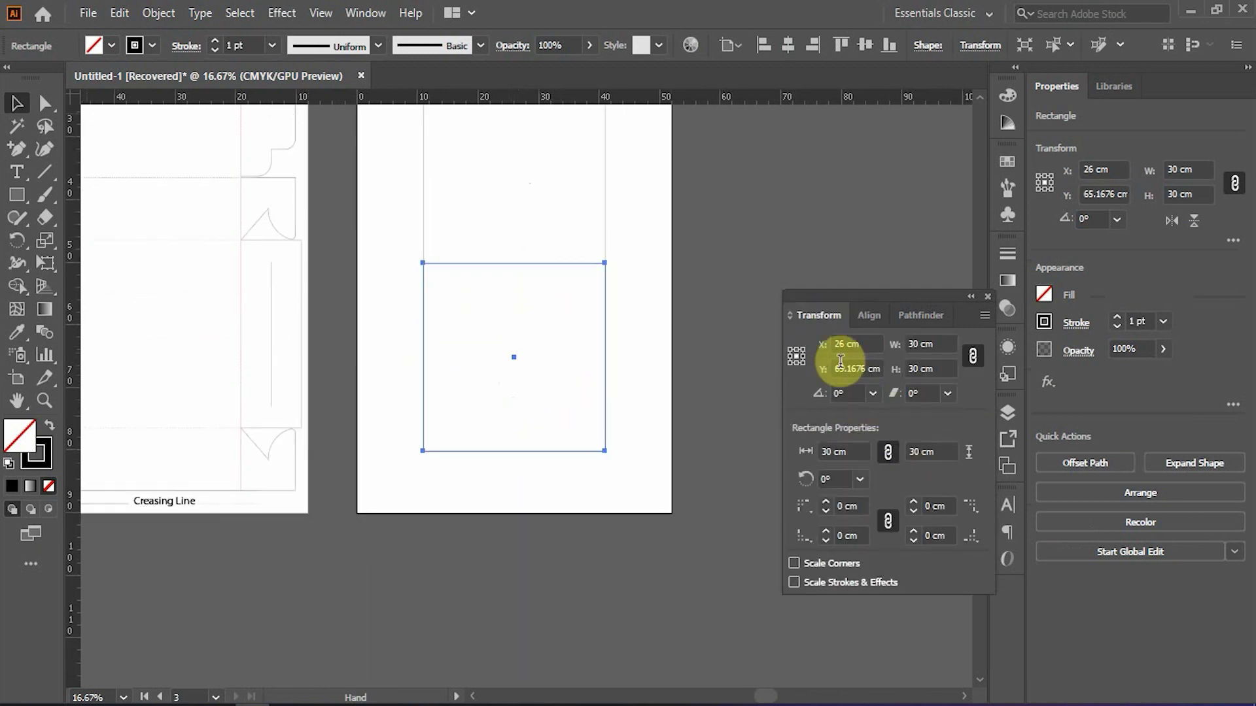
pyautogui.click(795, 348)
pyautogui.click(973, 356)
pyautogui.click(939, 367)
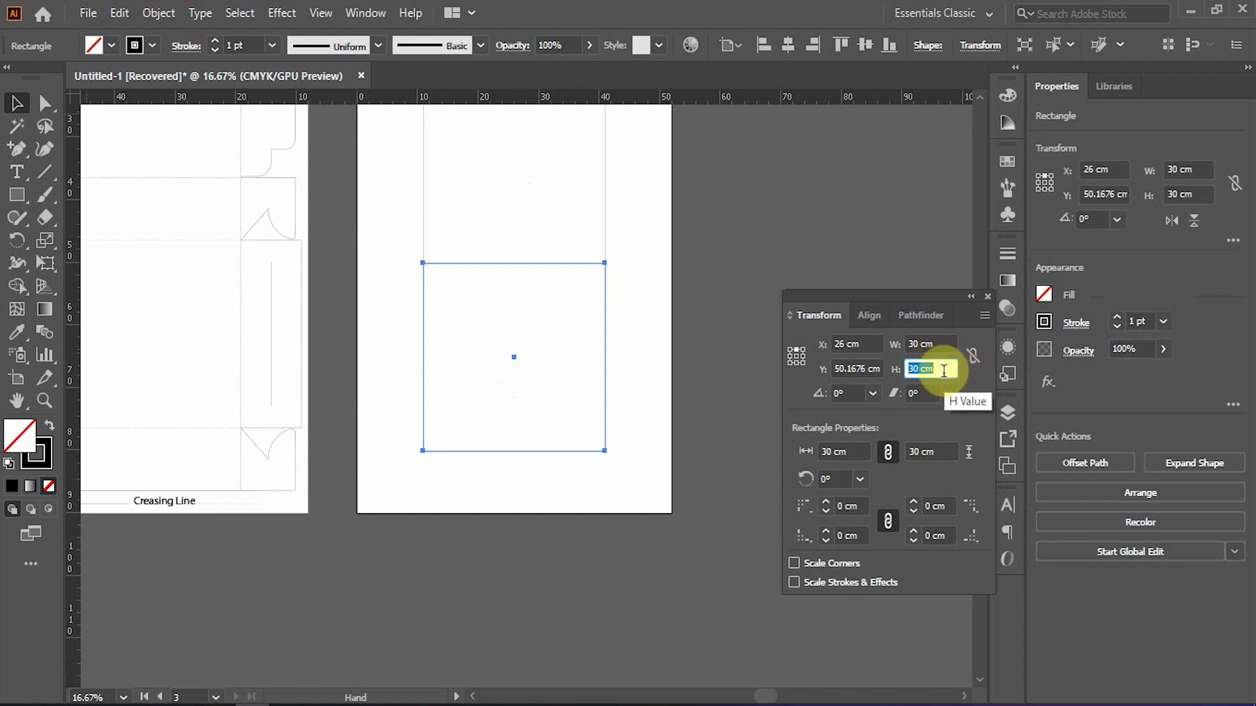
pyautogui.write('10')
pyautogui.press('Return')
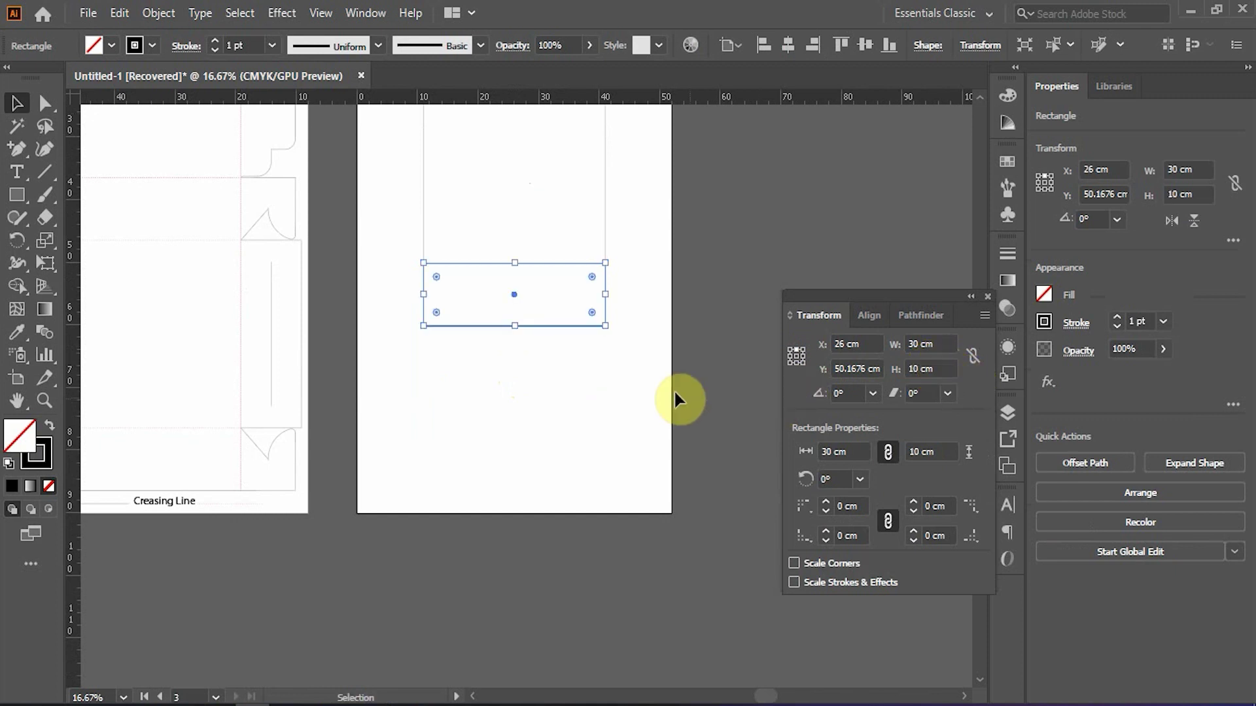
pyautogui.click(650, 384)
# - Examine the upper corner and side flaps of the finished die line as reference for the new panels
pyautogui.moveTo(383, 295); pyautogui.dragTo(397, 325)
pyautogui.scroll(4, 345, 204)
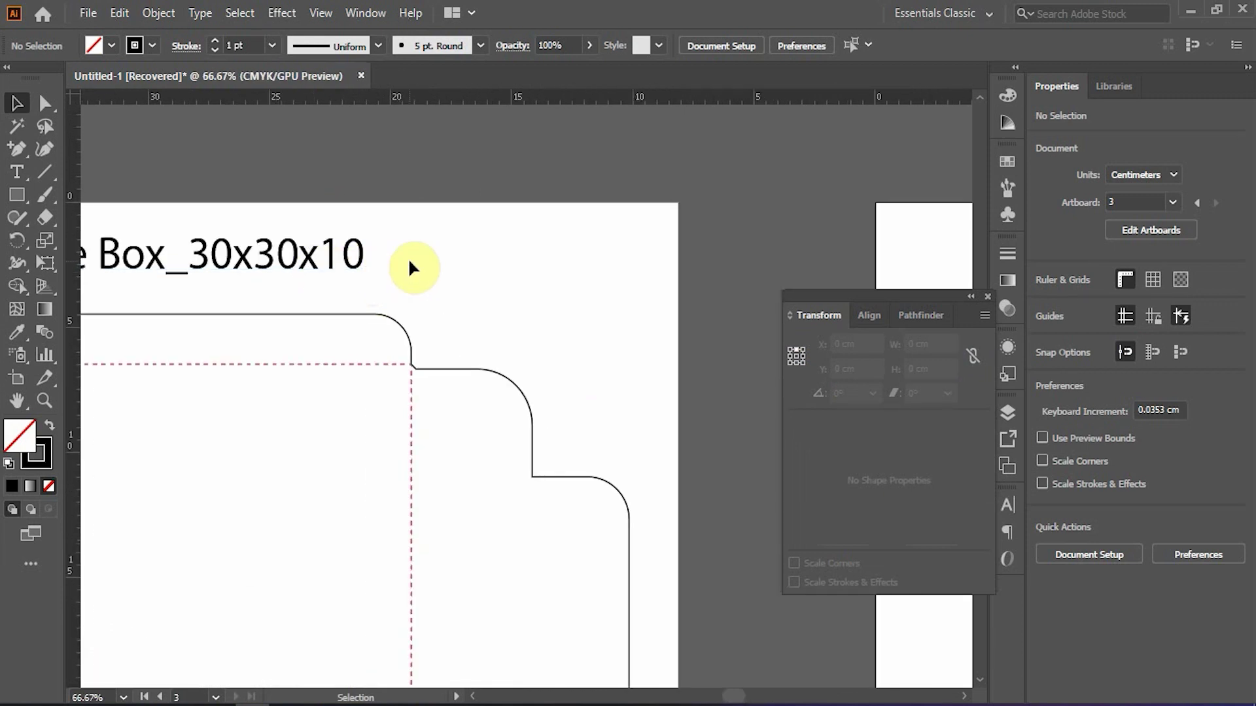
pyautogui.scroll(-2, 409, 258)
pyautogui.moveTo(611, 484); pyautogui.dragTo(345, 305)
pyautogui.moveTo(469, 465); pyautogui.dragTo(406, 206)
pyautogui.moveTo(418, 356); pyautogui.dragTo(354, 329)
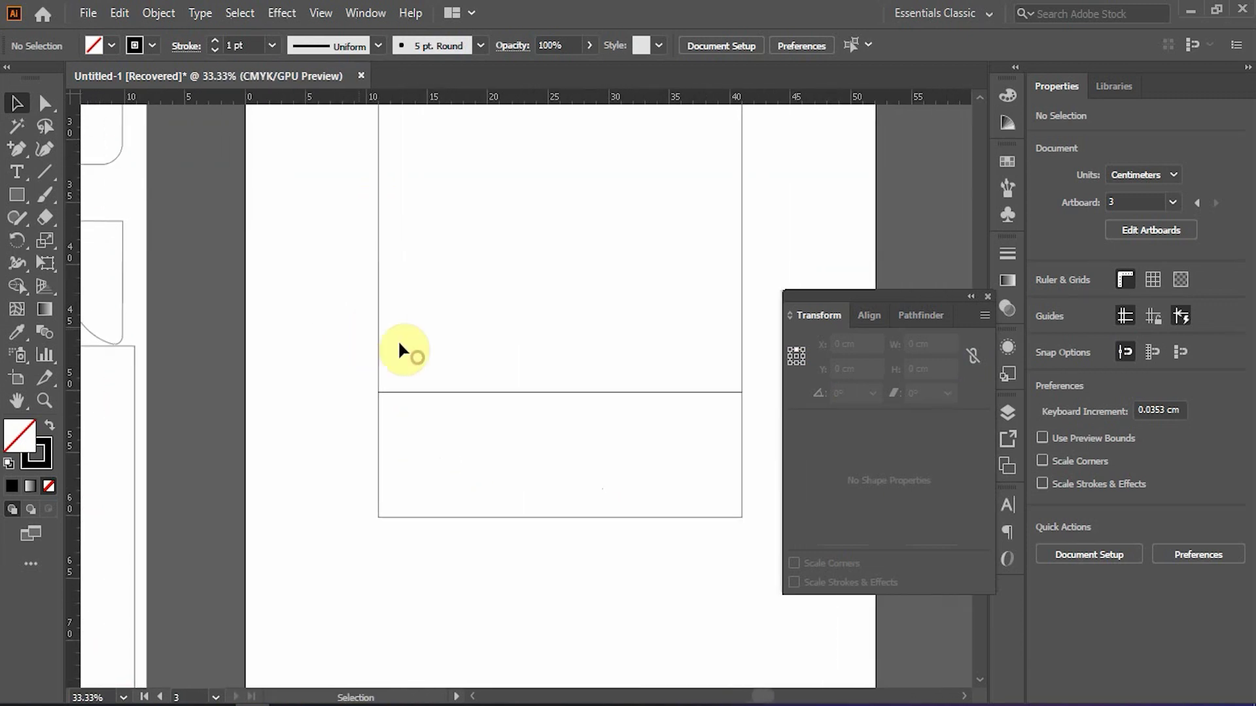
pyautogui.scroll(-2, 406, 343)
pyautogui.moveTo(558, 492); pyautogui.dragTo(408, 280)
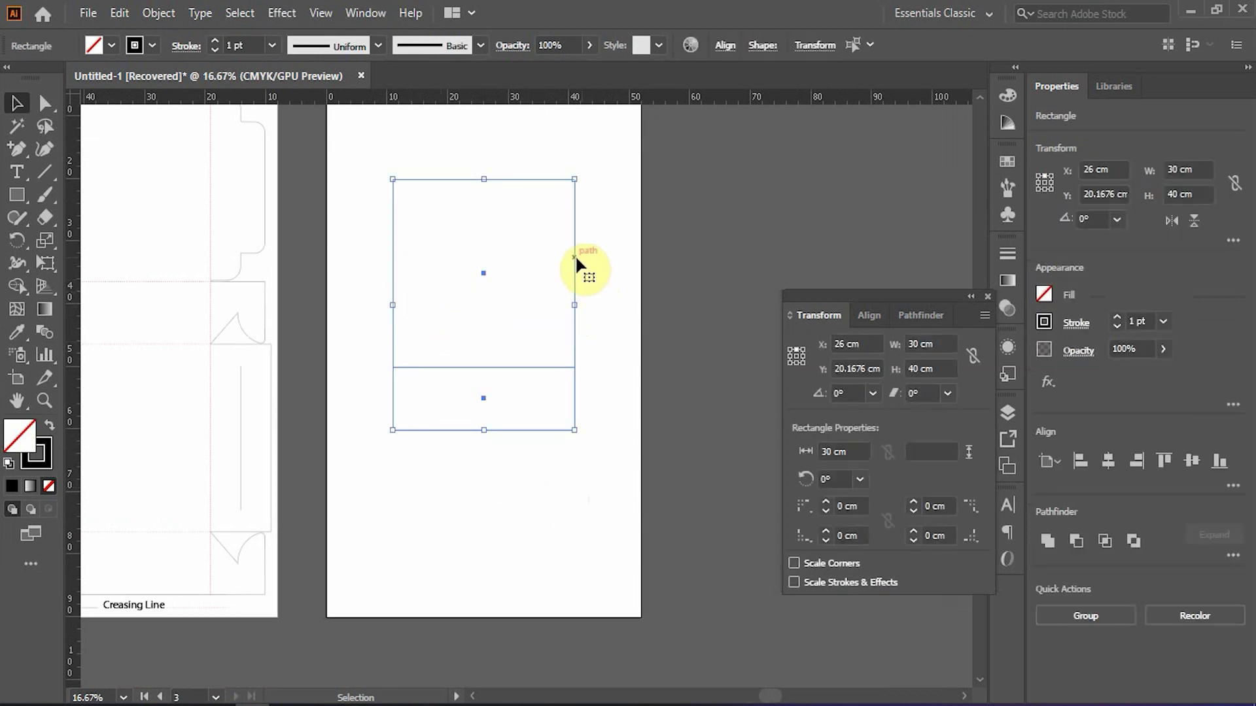
pyautogui.moveTo(575, 257); pyautogui.dragTo(575, 180)
pyautogui.click(583, 334)
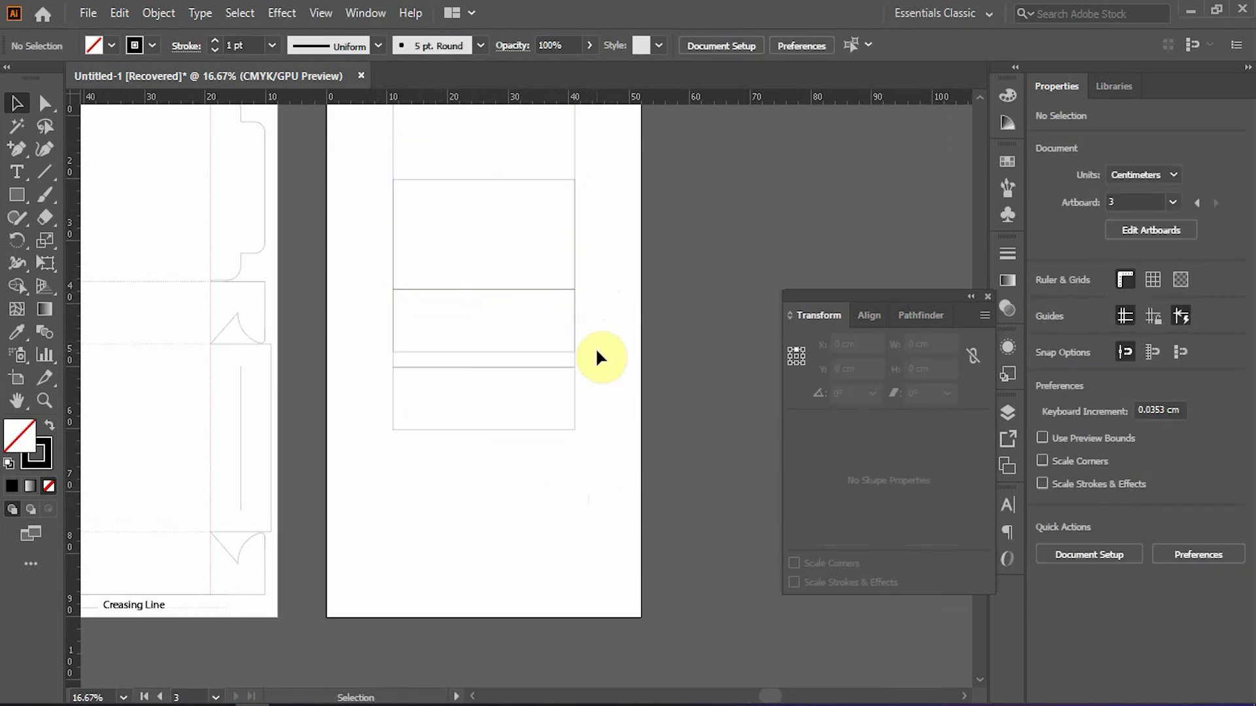
pyautogui.scroll(1, 579, 365)
pyautogui.hotkey('ctrl', 'z')
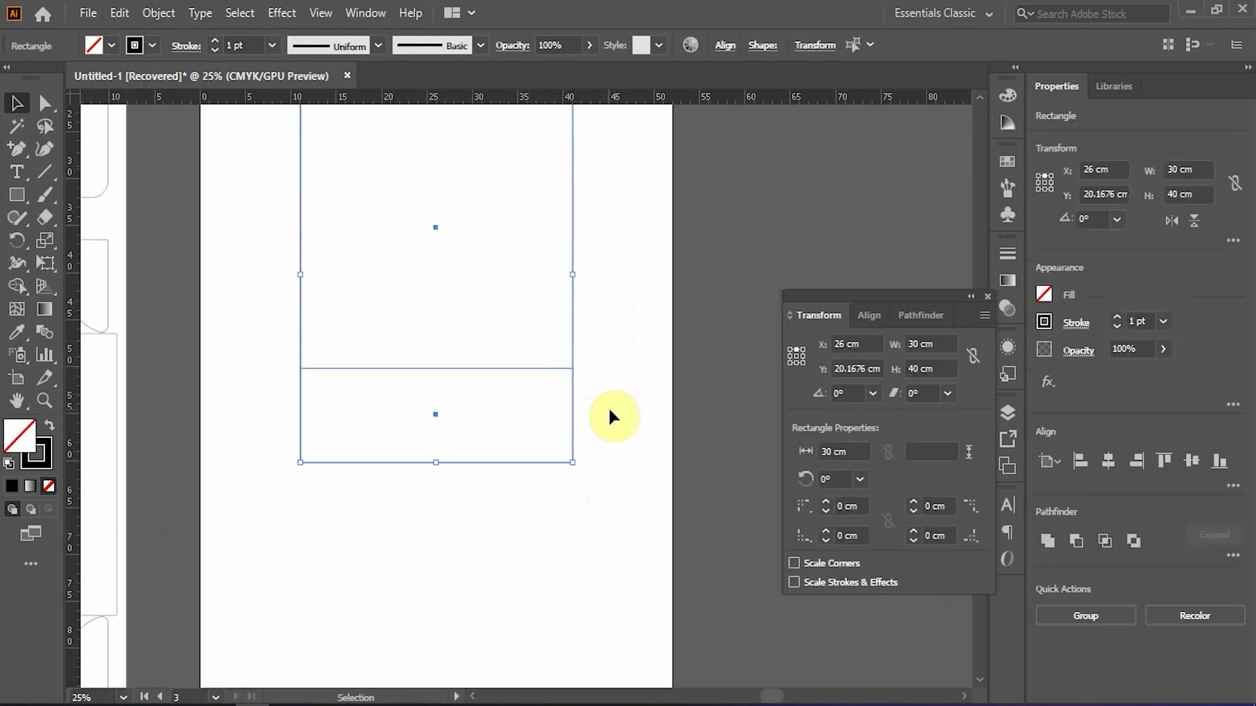
# - Move the 30 cm square and the 10 cm rectangle together farther up the artboard
pyautogui.moveTo(575, 356); pyautogui.dragTo(573, 299)
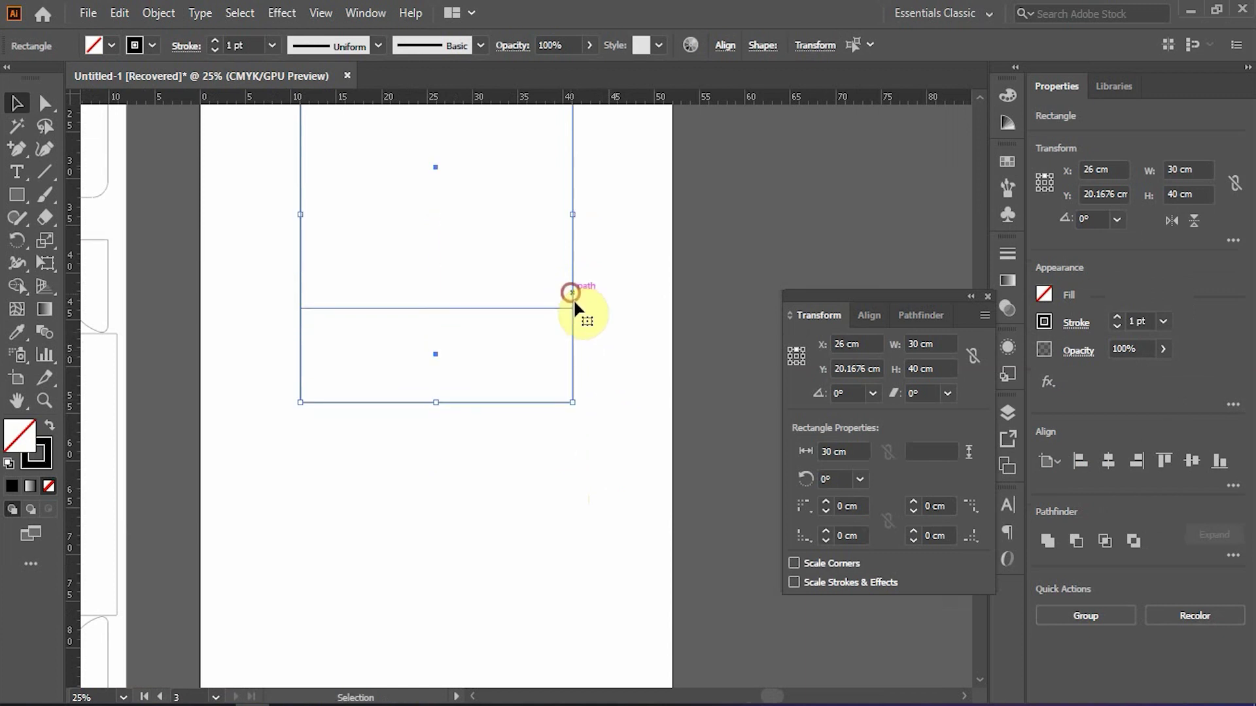
pyautogui.scroll(-2, 588, 328)
pyautogui.click(590, 327)
# - Duplicate the 30 cm square below the 10 cm rectangle so the copy's top edge meets the rectangle's bottom edge
pyautogui.moveTo(578, 236); pyautogui.dragTo(610, 356)
pyautogui.click(612, 406)
pyautogui.press('space')
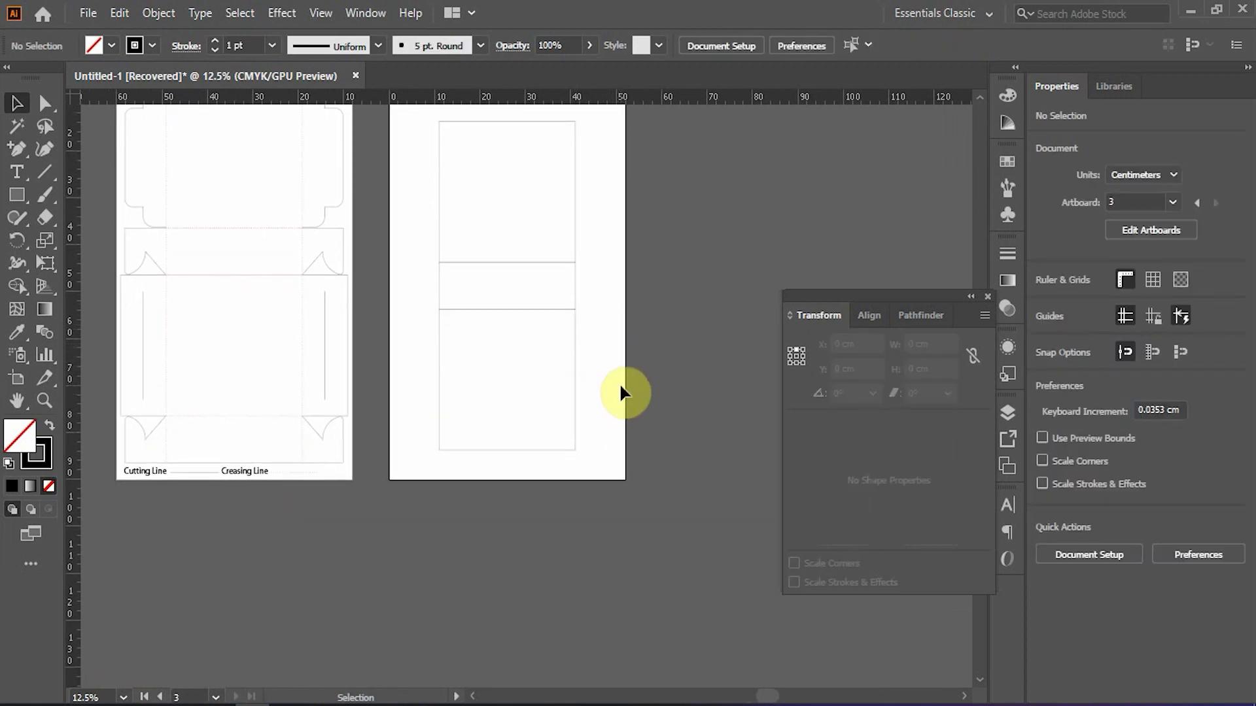
# - Duplicate the 10 cm rectangle directly below the lower 30 cm square
pyautogui.click(576, 283)
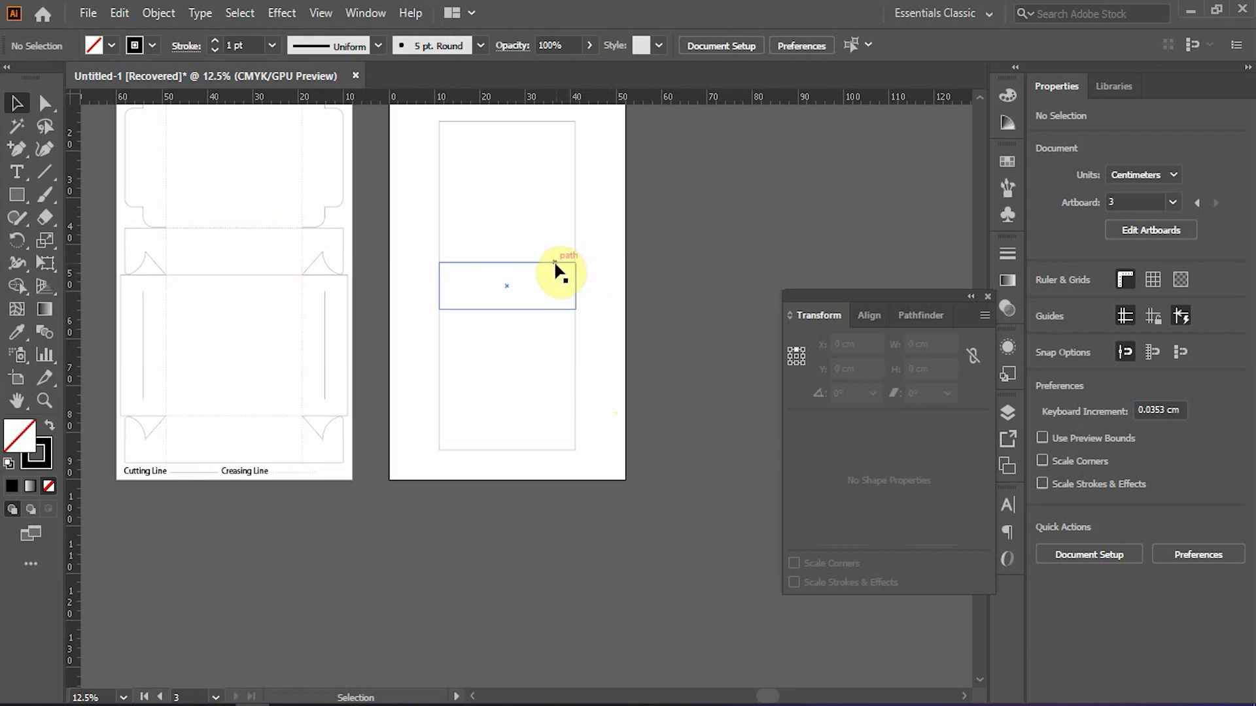
pyautogui.moveTo(556, 268); pyautogui.dragTo(588, 497)
pyautogui.click(597, 450)
# - Select all four stacked panels and move them up together so they fit within the artboard
pyautogui.moveTo(475, 262); pyautogui.dragTo(474, 262)
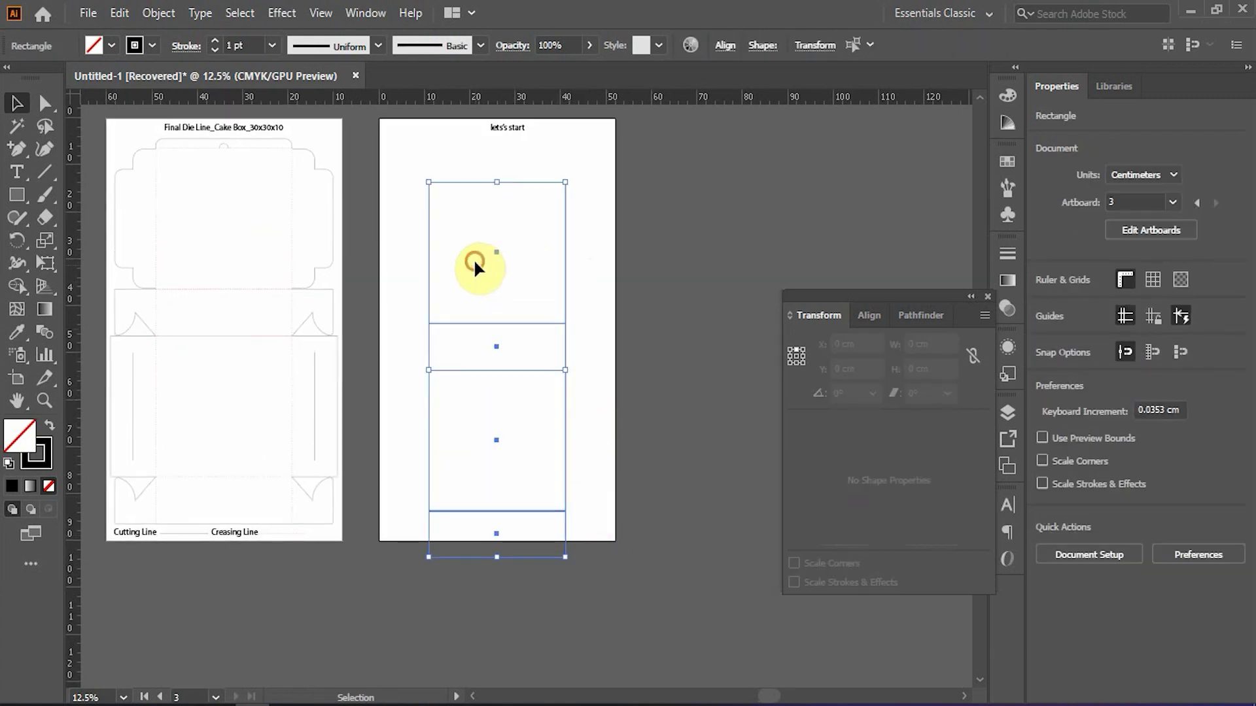
pyautogui.moveTo(479, 325); pyautogui.dragTo(480, 292)
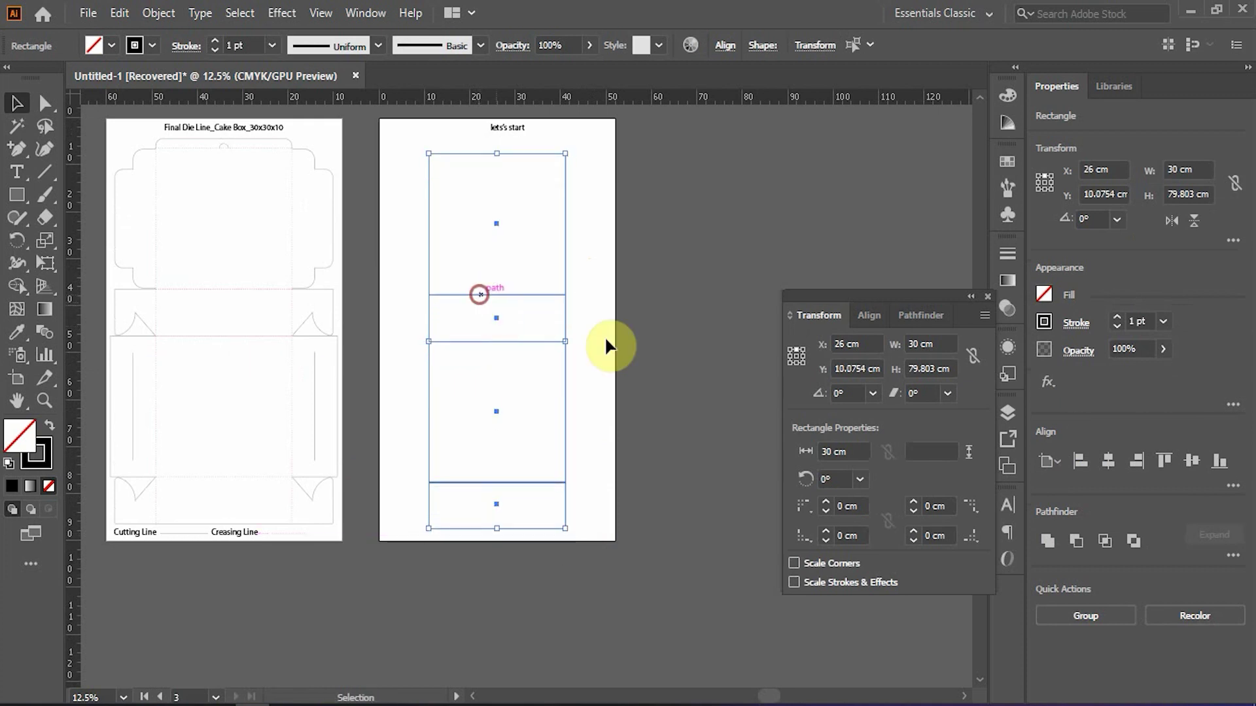
pyautogui.click(633, 334)
# - Duplicate the upper 30 cm square upward and set the copy's height to 2 cm from its bottom-centre reference point
pyautogui.moveTo(609, 229); pyautogui.dragTo(605, 344)
pyautogui.scroll(3, 521, 250)
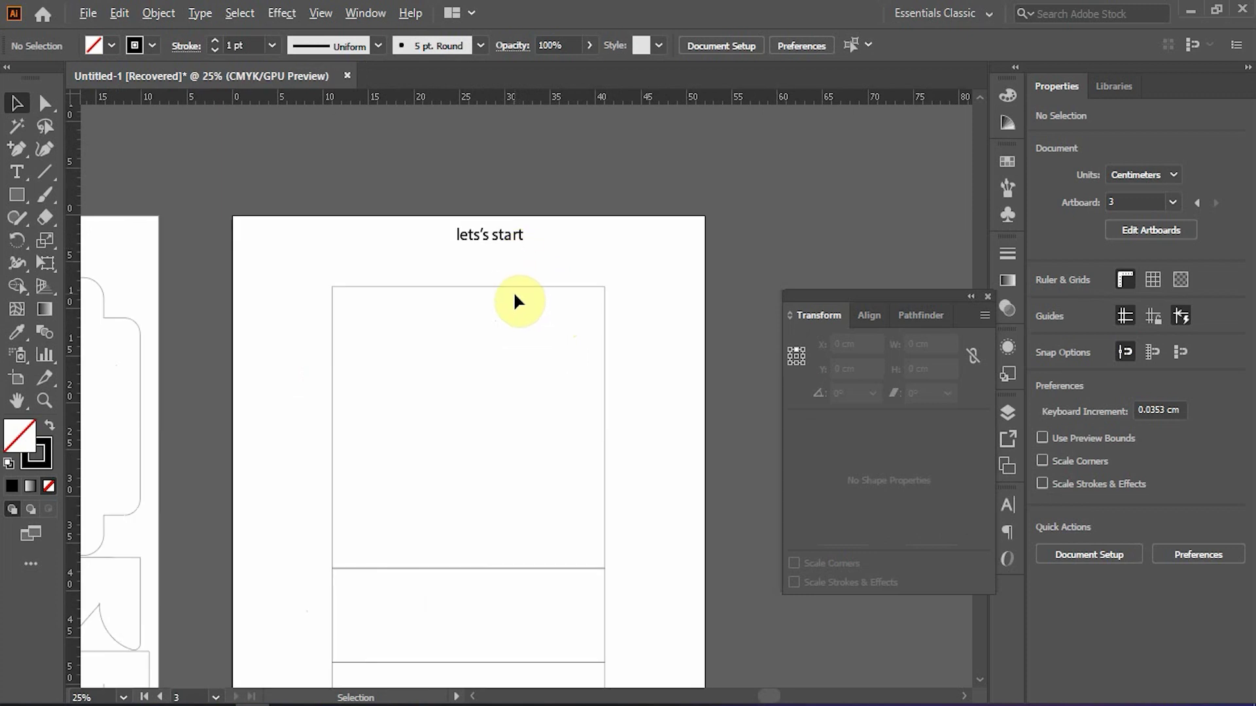
pyautogui.moveTo(504, 268); pyautogui.dragTo(499, 162)
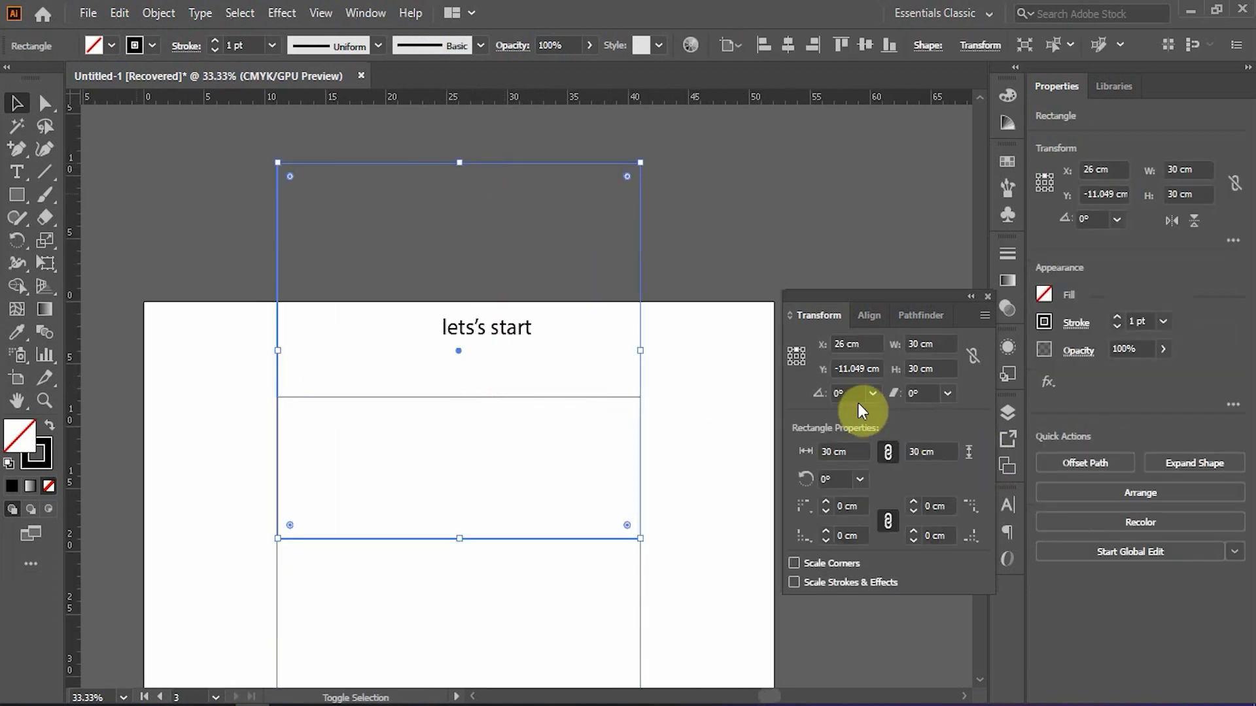
pyautogui.click(797, 364)
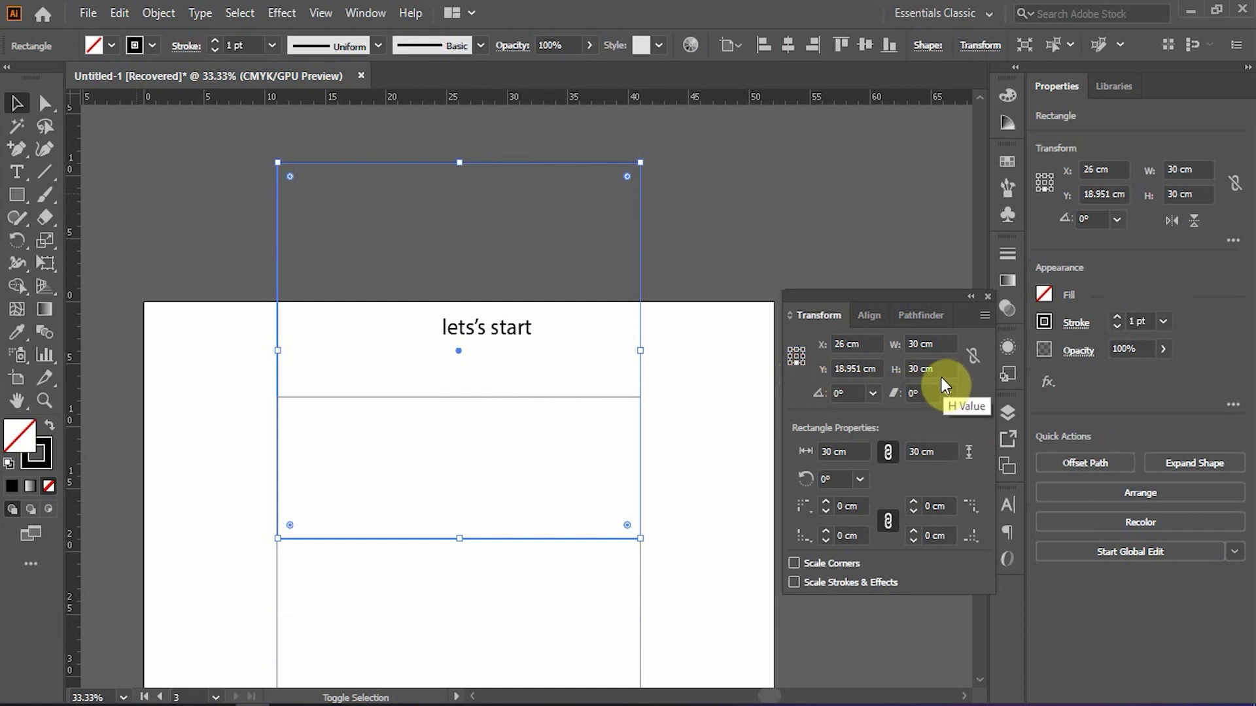
pyautogui.moveTo(939, 373); pyautogui.dragTo(869, 366)
pyautogui.write('2')
pyautogui.press('Return')
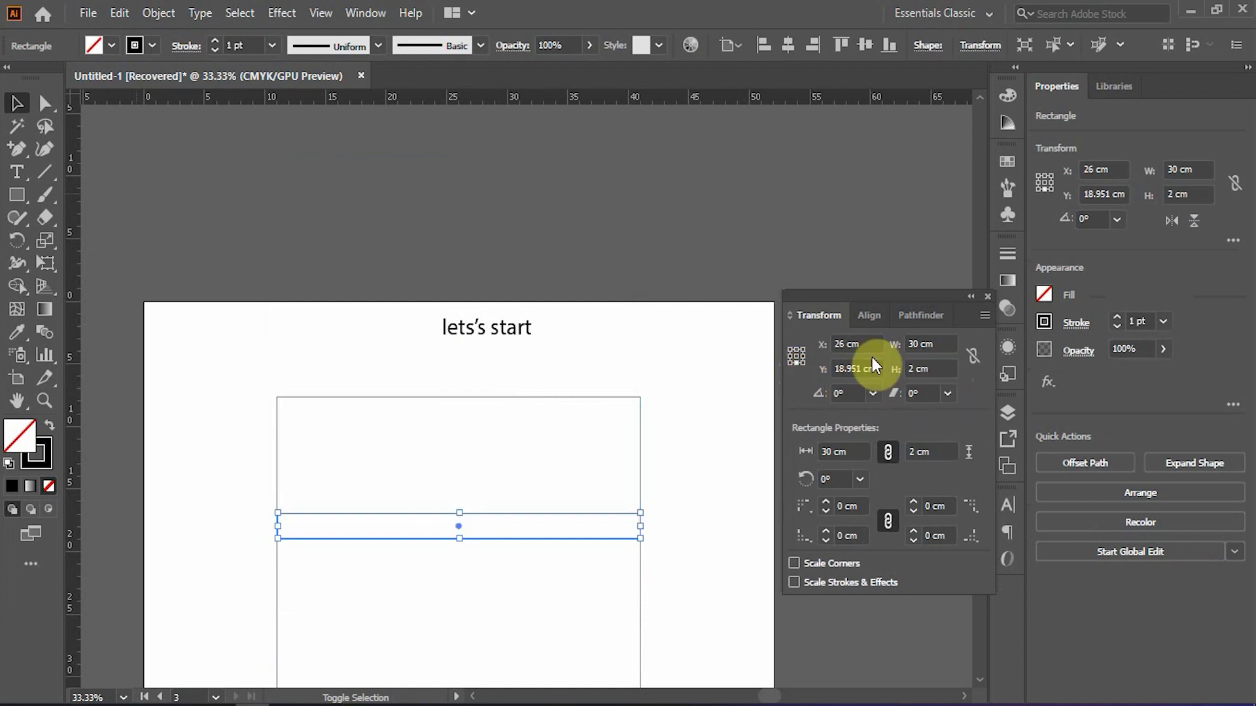
pyautogui.moveTo(435, 398); pyautogui.dragTo(435, 410)
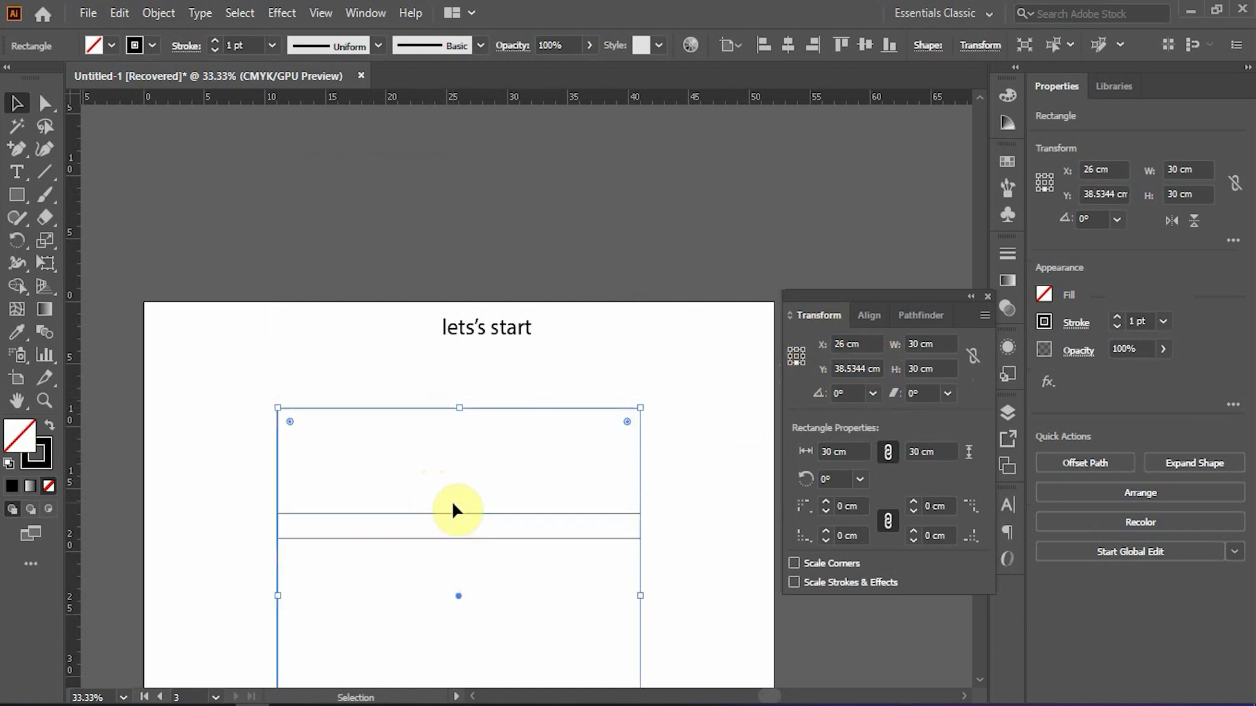
pyautogui.hotkey('ctrl', 'z')
pyautogui.click(451, 470)
# - Move the 2 cm strip up so its bottom edge meets the top edge of the upper 30 cm square
pyautogui.moveTo(436, 513); pyautogui.dragTo(437, 368)
pyautogui.scroll(1, 394, 399)
pyautogui.scroll(4, 395, 400)
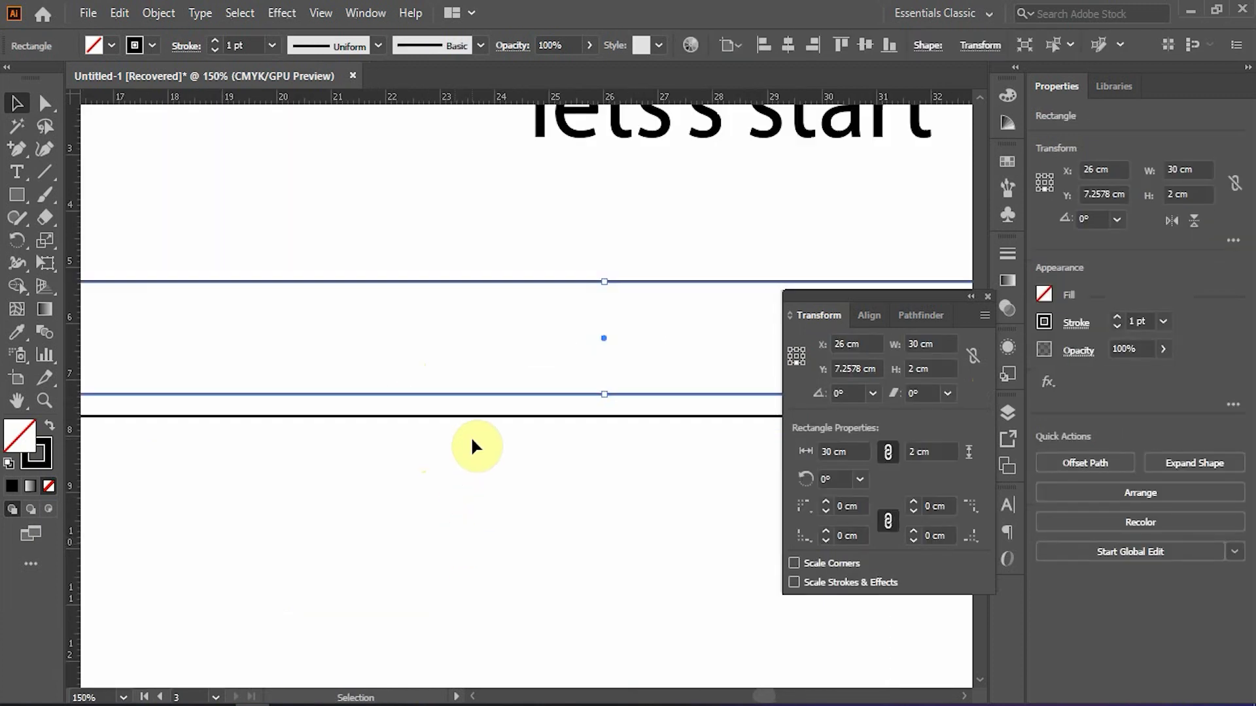
pyautogui.moveTo(494, 398); pyautogui.dragTo(494, 416)
pyautogui.scroll(-2, 494, 418)
pyautogui.click(464, 333)
# - Move the "lets's start" text onto the 2 cm strip and change its wording to "Flap"
pyautogui.moveTo(468, 327); pyautogui.dragTo(361, 254)
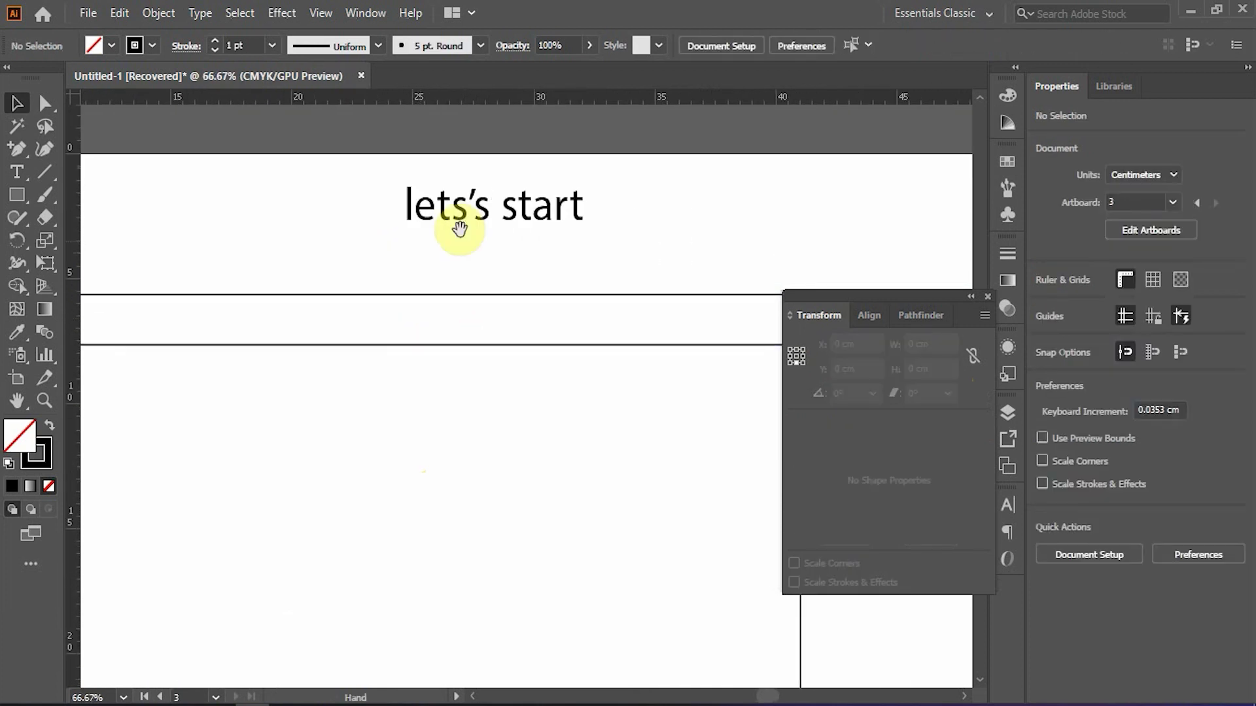
pyautogui.moveTo(463, 216); pyautogui.dragTo(370, 323)
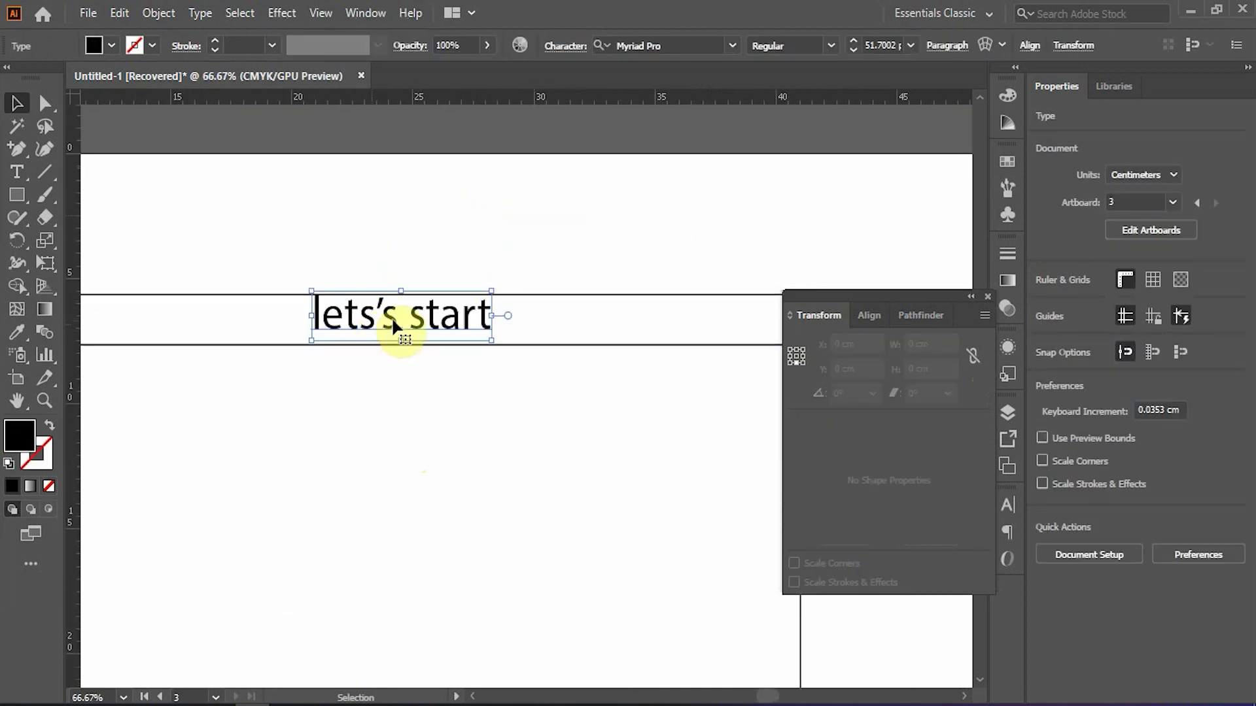
pyautogui.scroll(-2, 394, 323)
pyautogui.doubleClick(393, 319)
pyautogui.hotkey('ctrl', 'a')
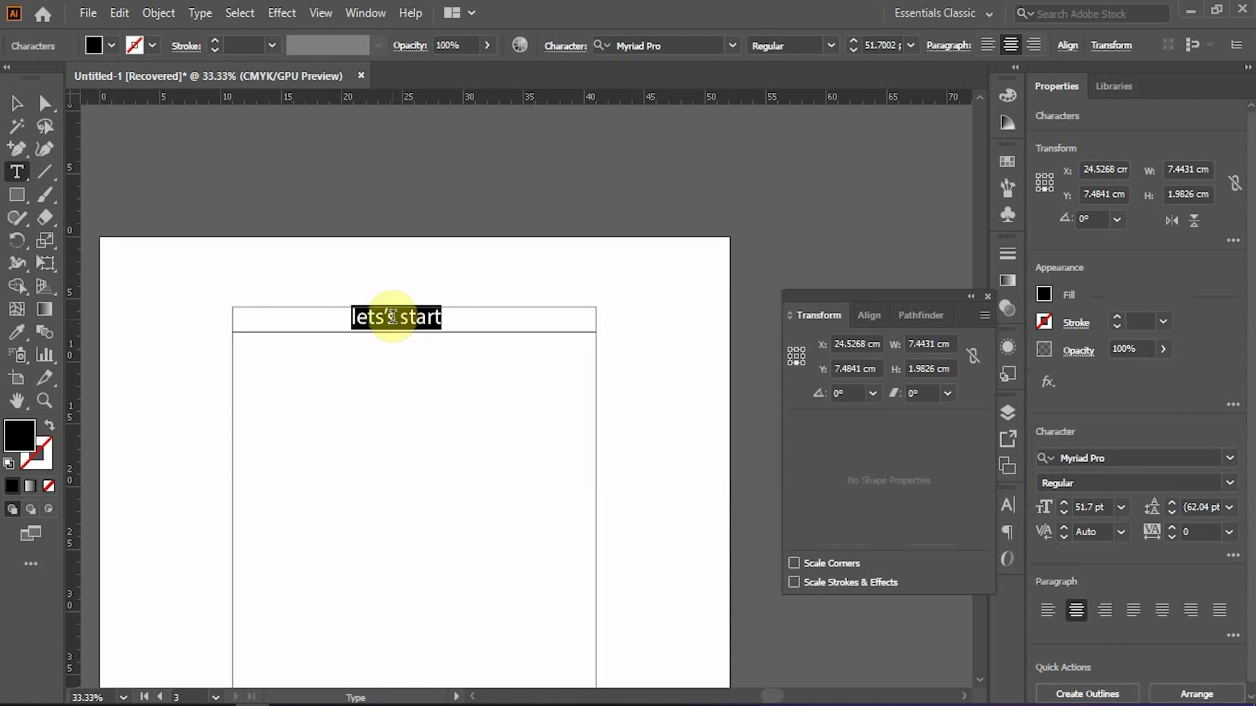
pyautogui.write('Flap')
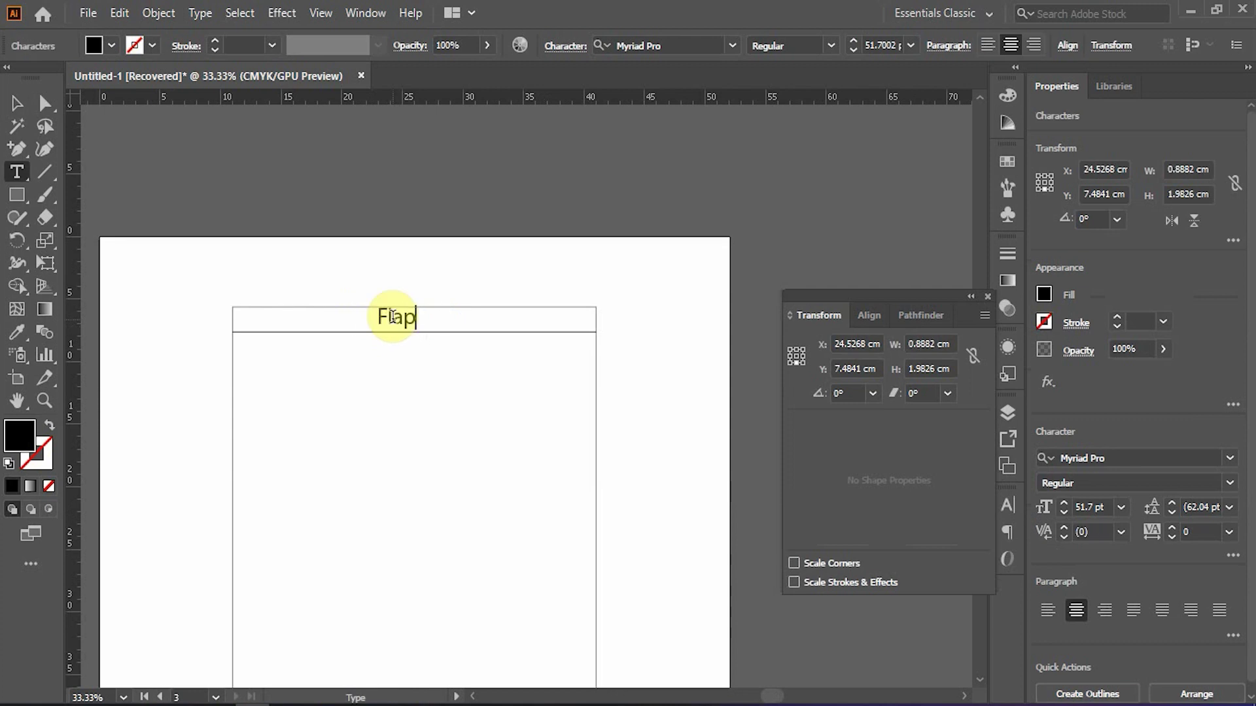
pyautogui.press('Escape')
# - Duplicate the "Flap" label into the upper 30 cm square and change the copy to "Top"
pyautogui.moveTo(409, 302); pyautogui.dragTo(414, 363)
pyautogui.doubleClick(413, 362)
pyautogui.hotkey('ctrl', 'a')
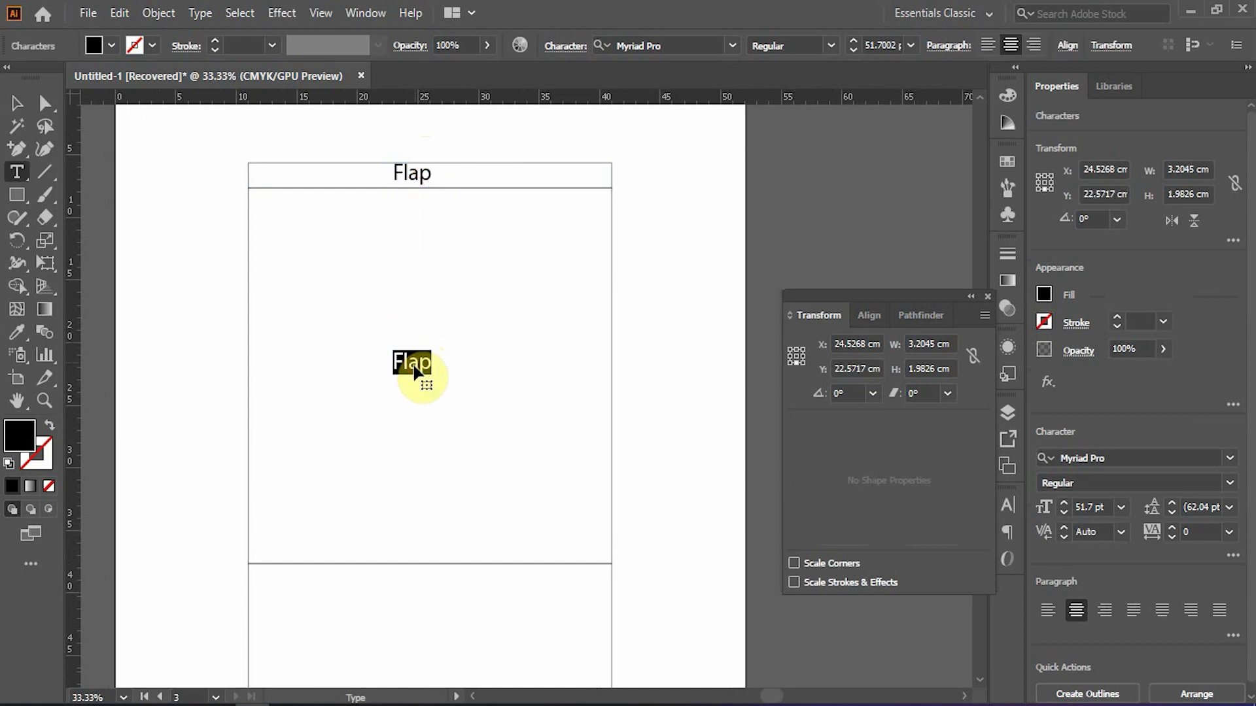
pyautogui.press('BackSpace')
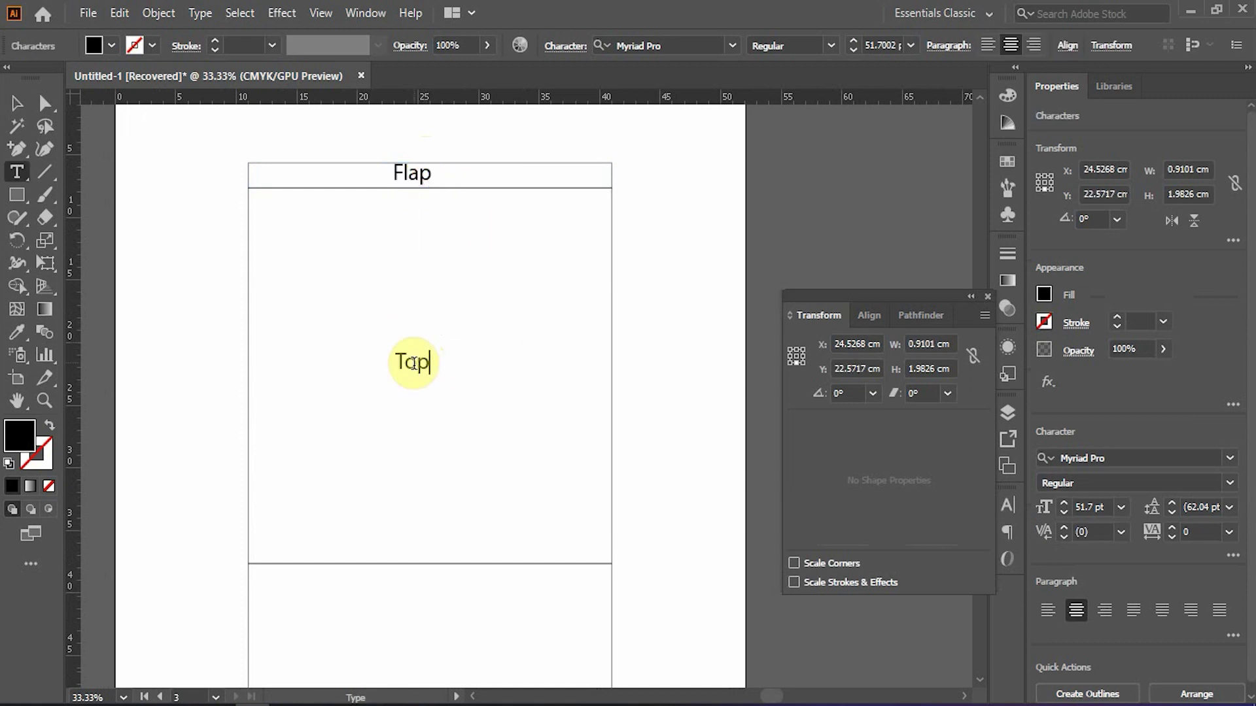
pyautogui.press('Escape')
# - Duplicate the "Top" label into the lower 30 cm square and change the copy to "Bottom"
pyautogui.moveTo(502, 401); pyautogui.dragTo(535, 225)
pyautogui.scroll(-1, 521, 223)
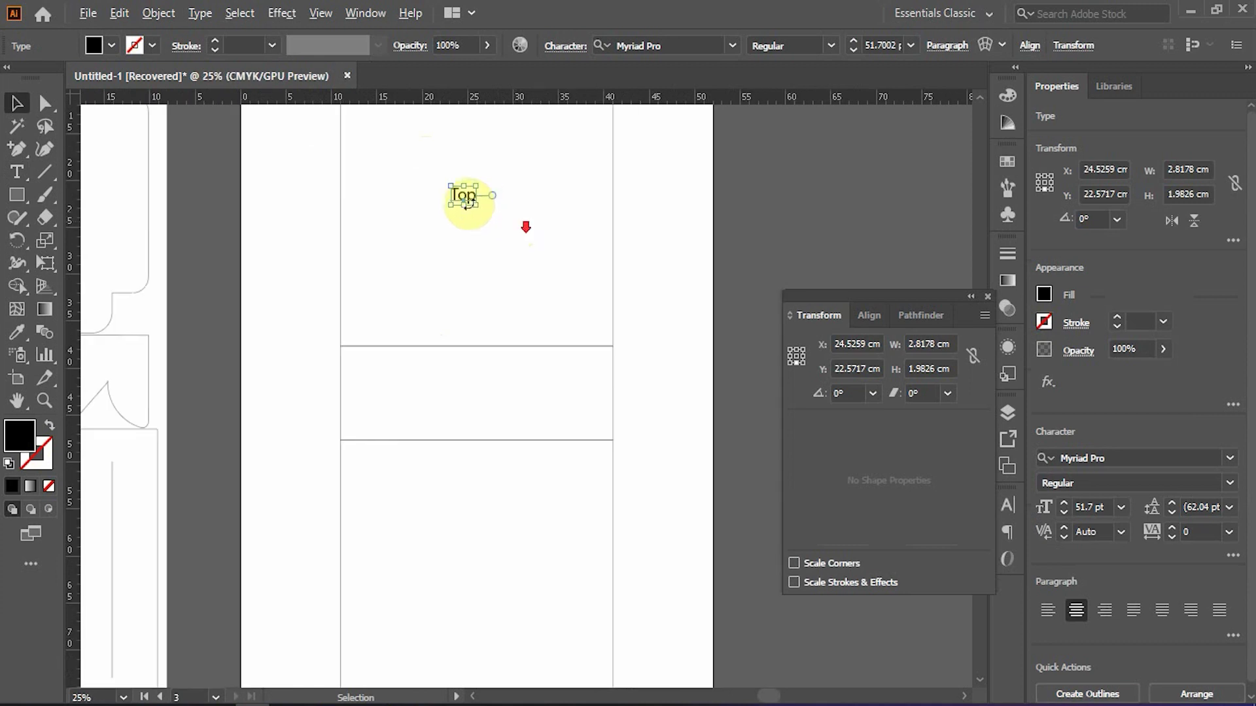
pyautogui.moveTo(467, 204); pyautogui.dragTo(482, 543)
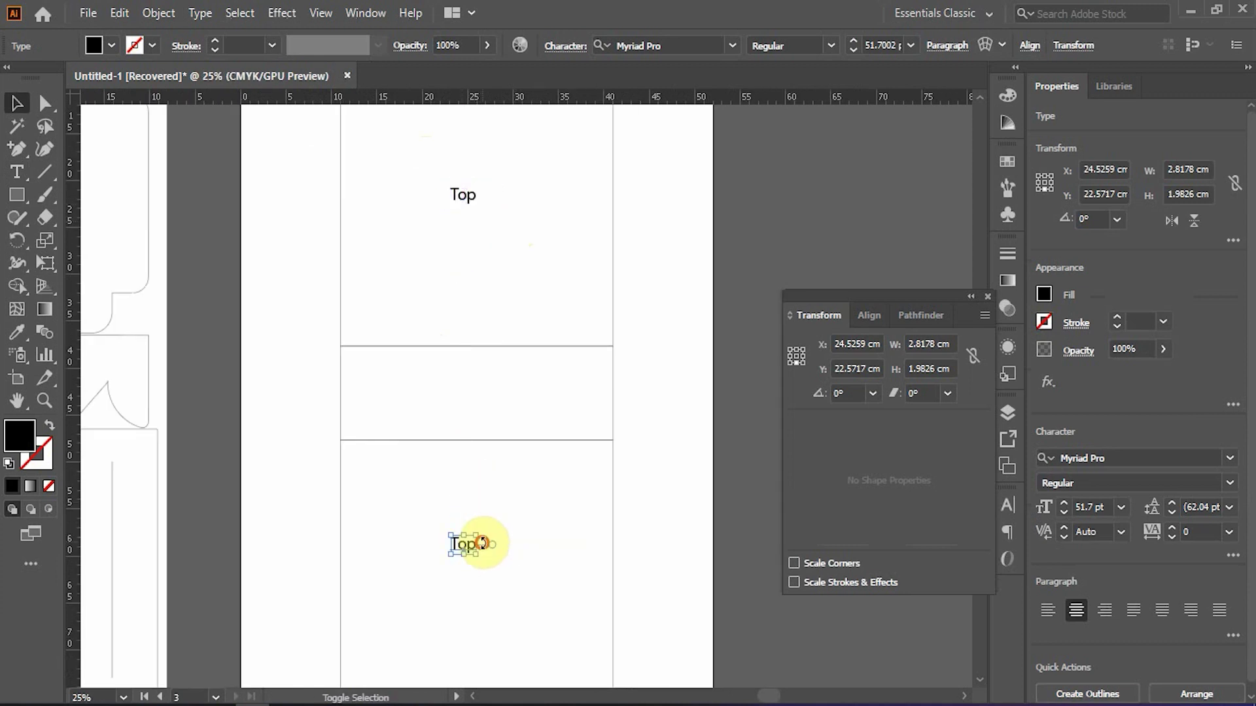
pyautogui.scroll(-4, 485, 370)
pyautogui.scroll(1, 462, 406)
pyautogui.doubleClick(461, 406)
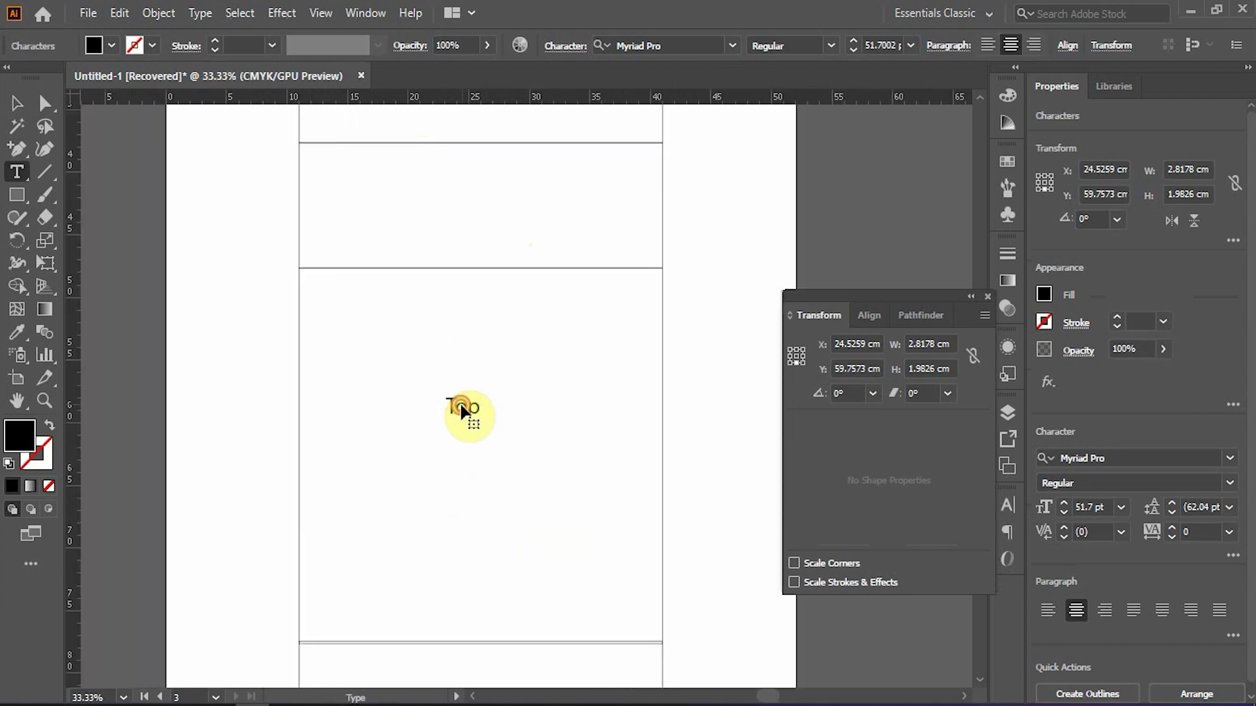
pyautogui.write('Bottom')
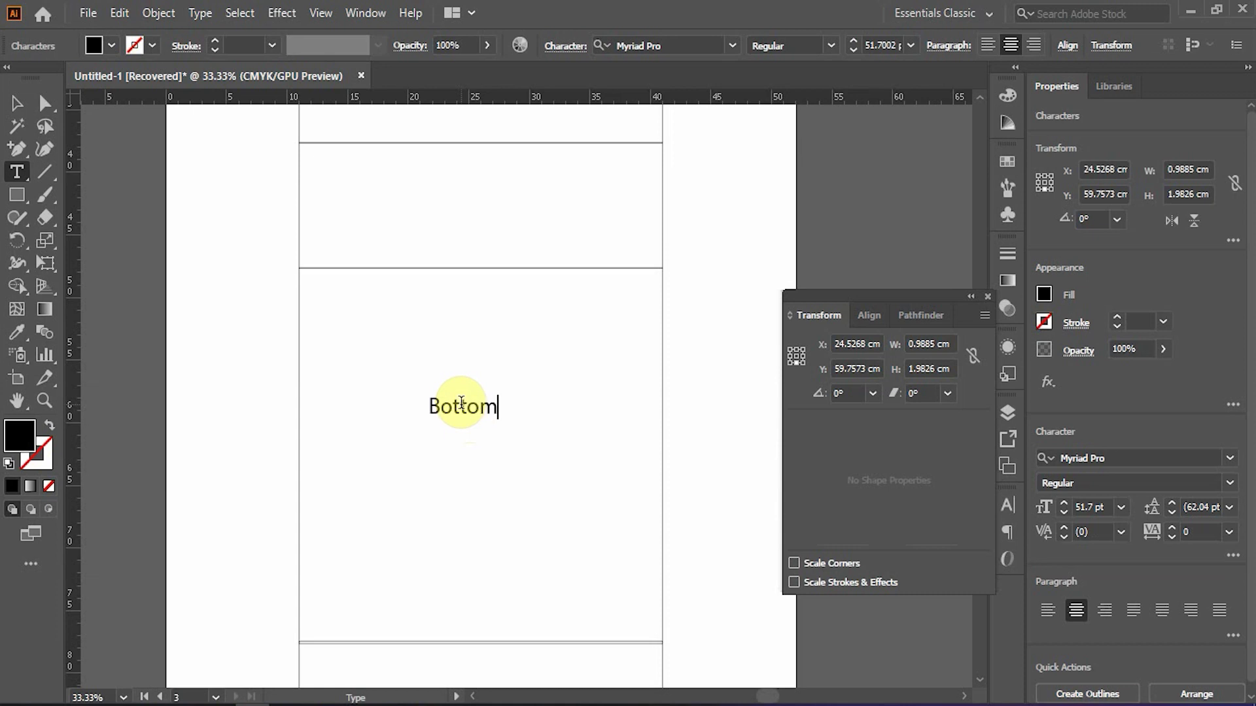
pyautogui.press('Escape')
pyautogui.scroll(-1, 464, 406)
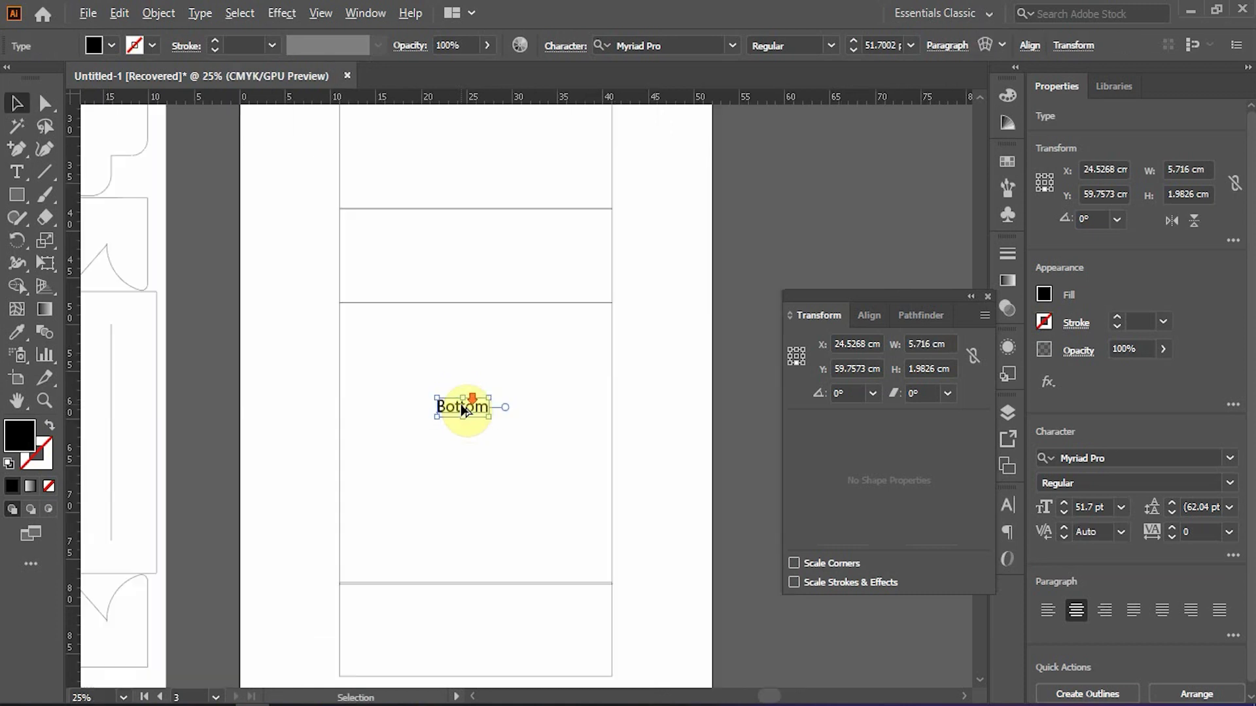
pyautogui.scroll(-3, 499, 409)
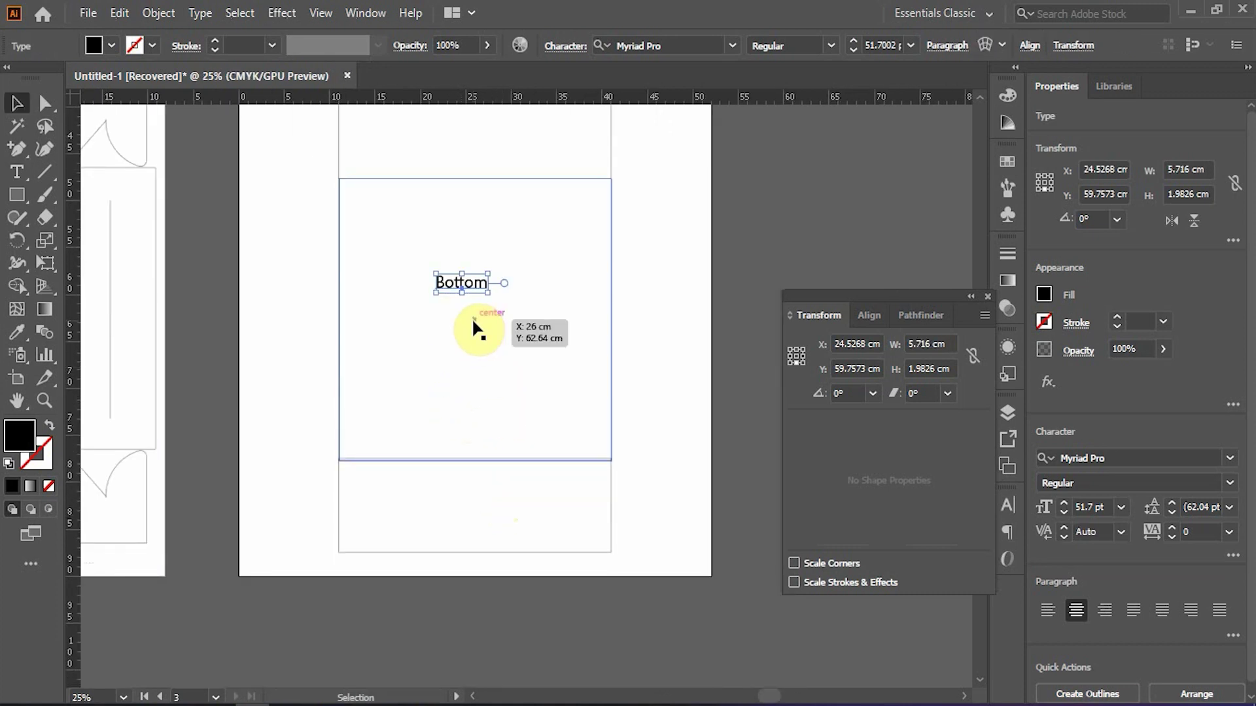
pyautogui.click(424, 704)
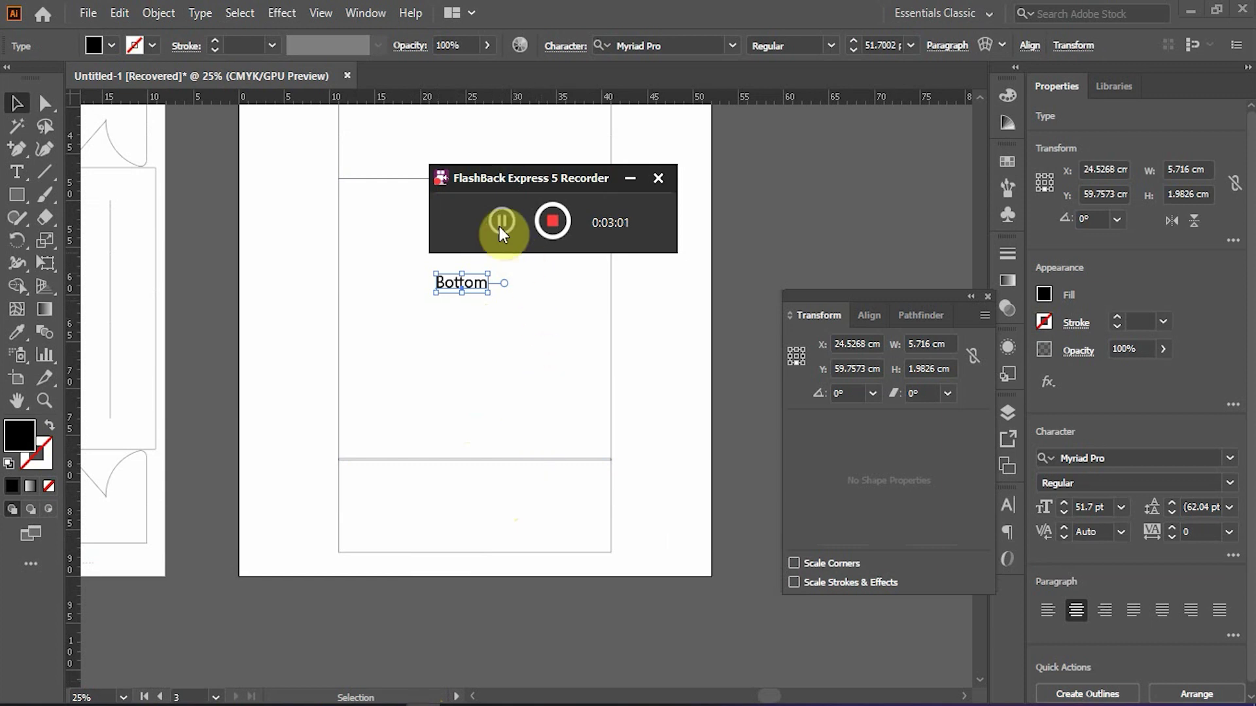
pyautogui.click(630, 178)
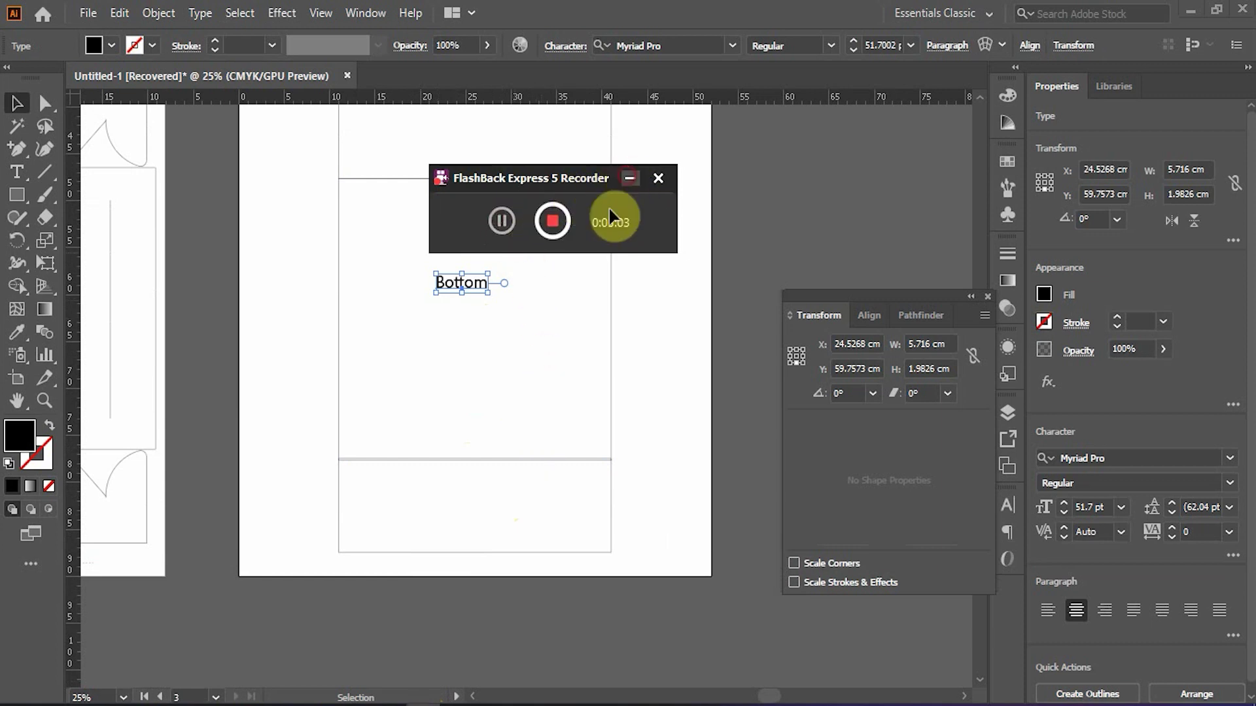
# - Duplicate the "Bottom" label into the lowest 10 cm panel and change the copy to "Front side"
pyautogui.press('space')
pyautogui.moveTo(506, 325); pyautogui.dragTo(523, 390)
pyautogui.scroll(-1, 540, 226)
pyautogui.press('space')
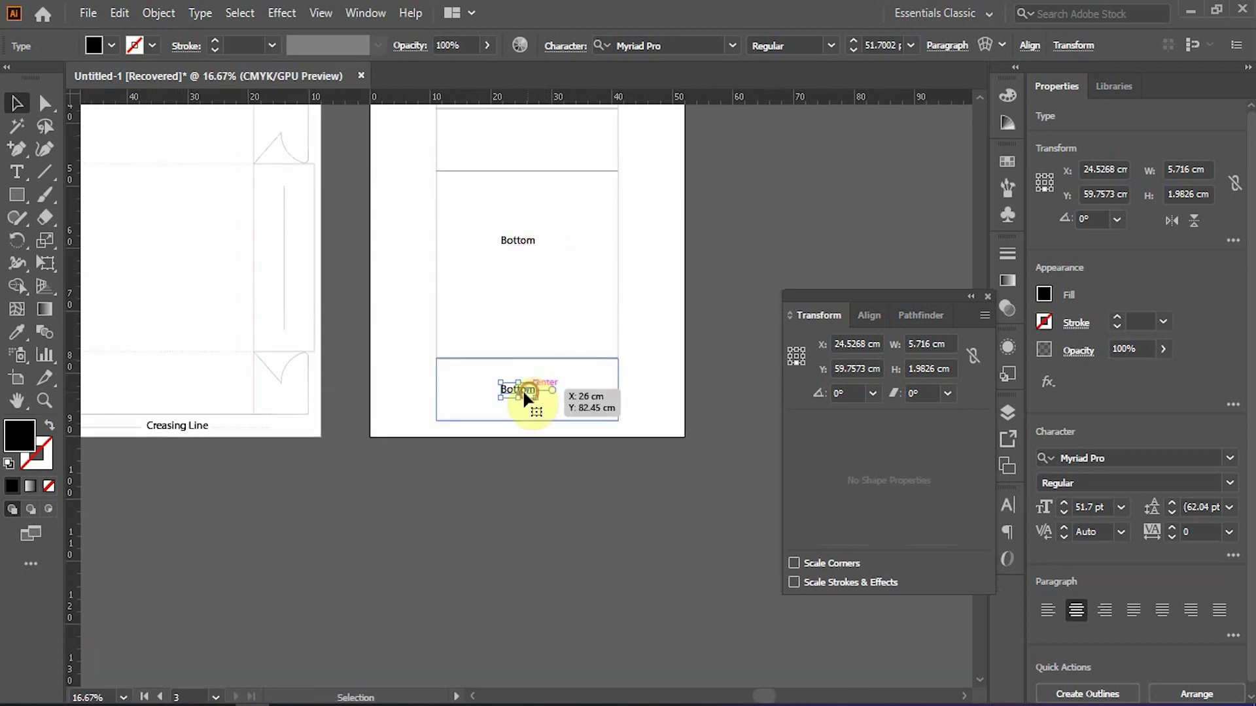
pyautogui.scroll(3, 523, 390)
pyautogui.doubleClick(524, 395)
pyautogui.doubleClick(521, 392)
pyautogui.write('F')
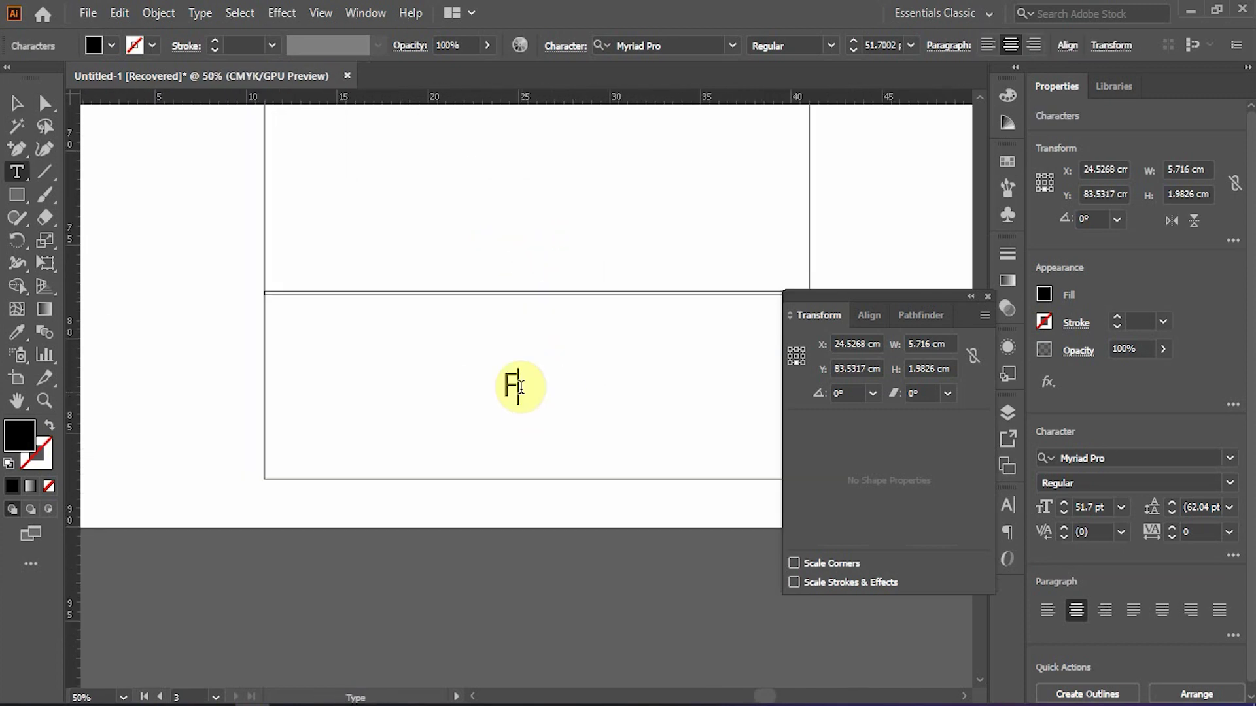
pyautogui.write('ront ')
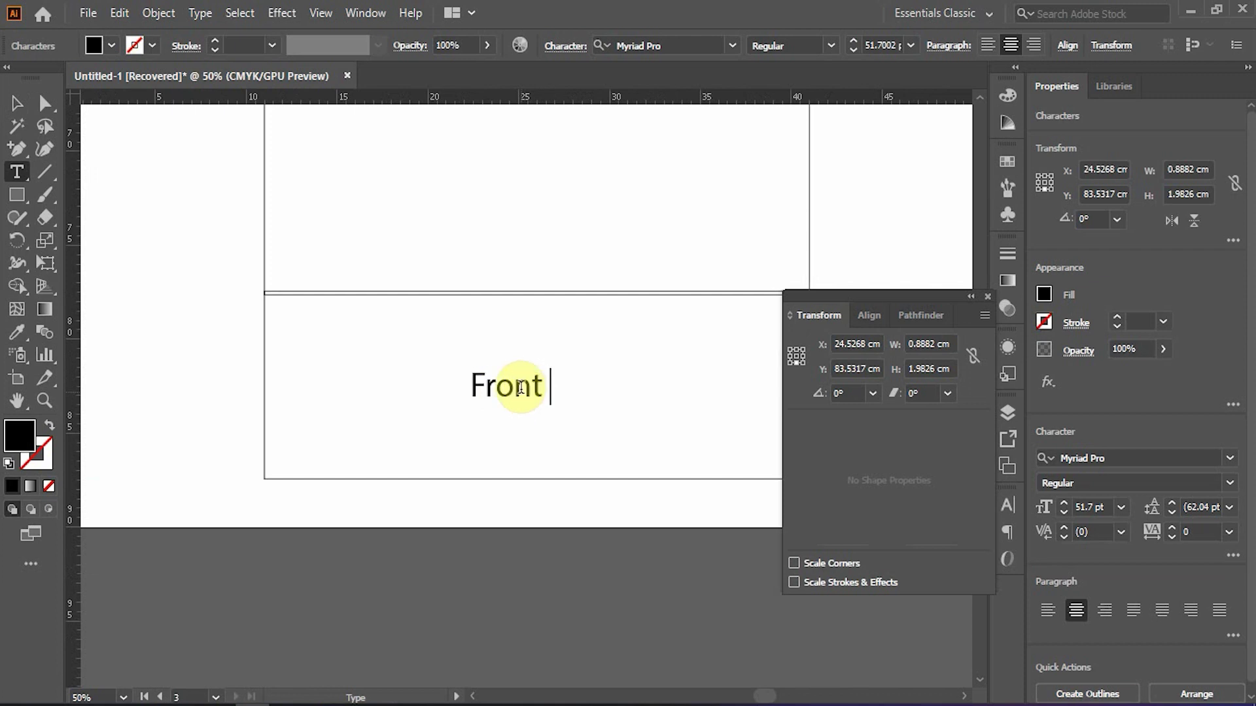
pyautogui.write('side')
pyautogui.press('Escape')
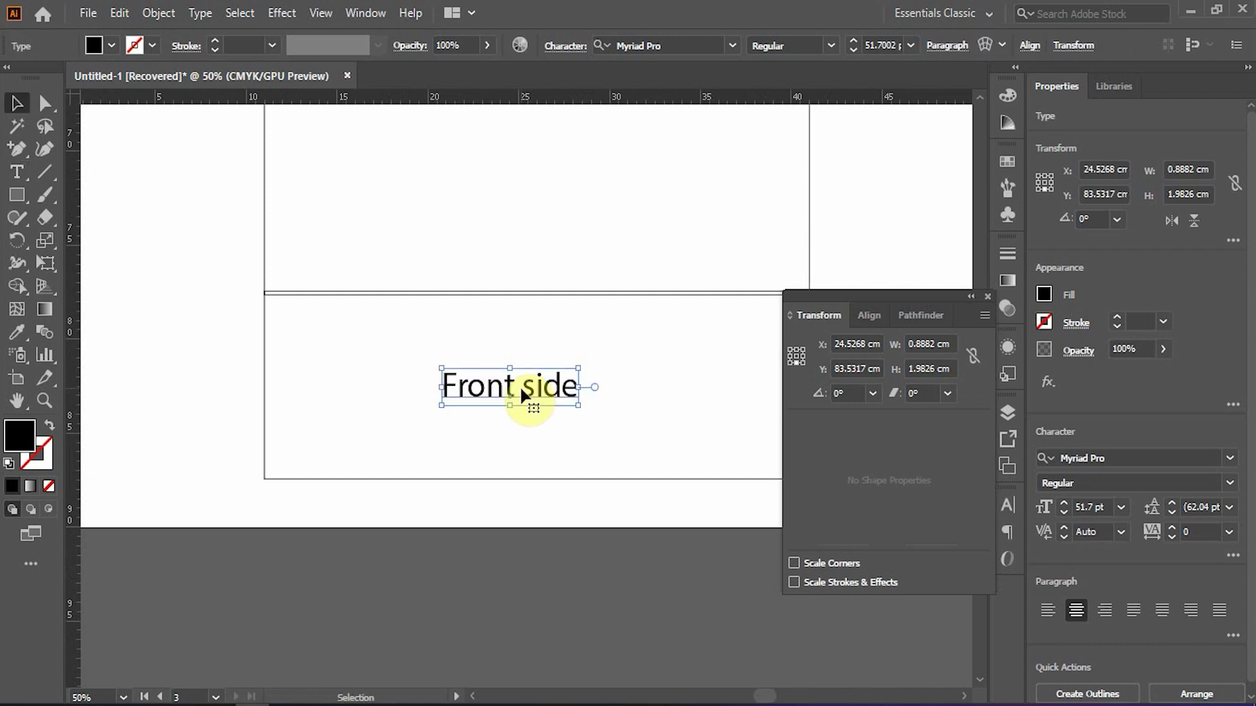
# - Duplicate the "Bottom" label into the 10 cm panel between the two squares and change the copy to "back side"
pyautogui.scroll(-2, 524, 399)
pyautogui.moveTo(533, 350); pyautogui.dragTo(499, 527)
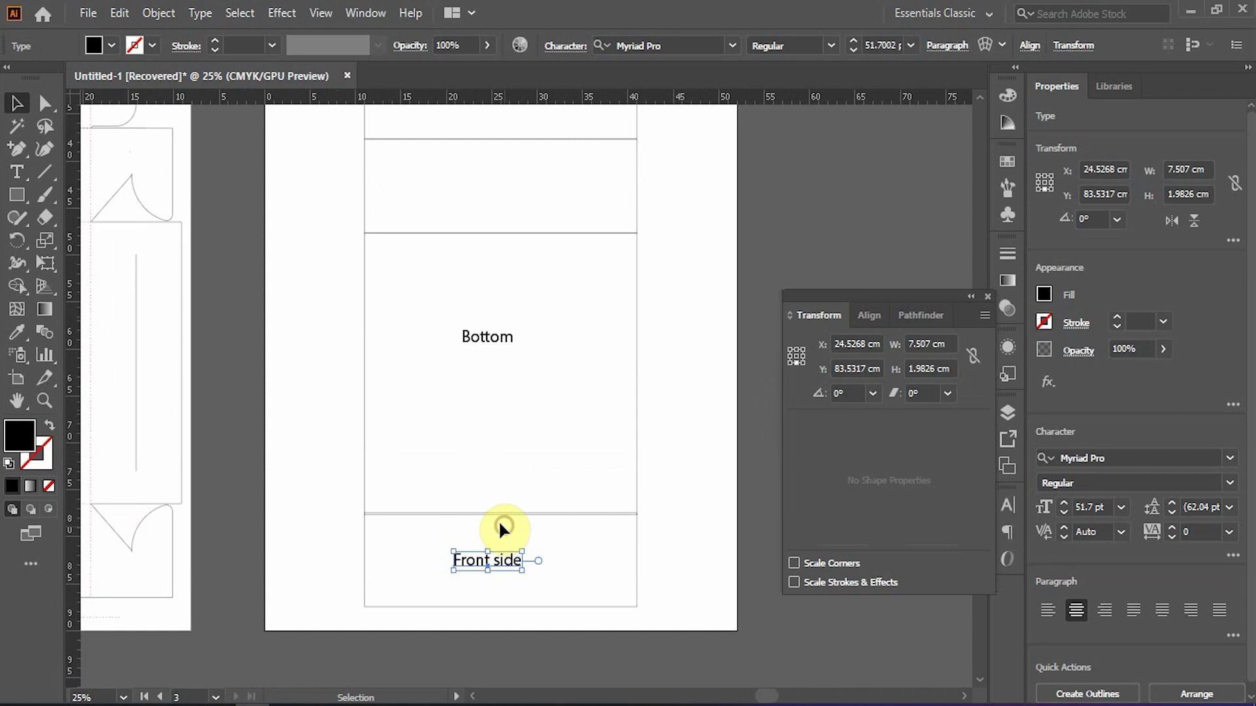
pyautogui.moveTo(499, 314)
pyautogui.mouseDown()
pyautogui.moveTo(497, 456)
pyautogui.moveTo(487, 300)
pyautogui.mouseUp()
pyautogui.doubleClick(487, 300)
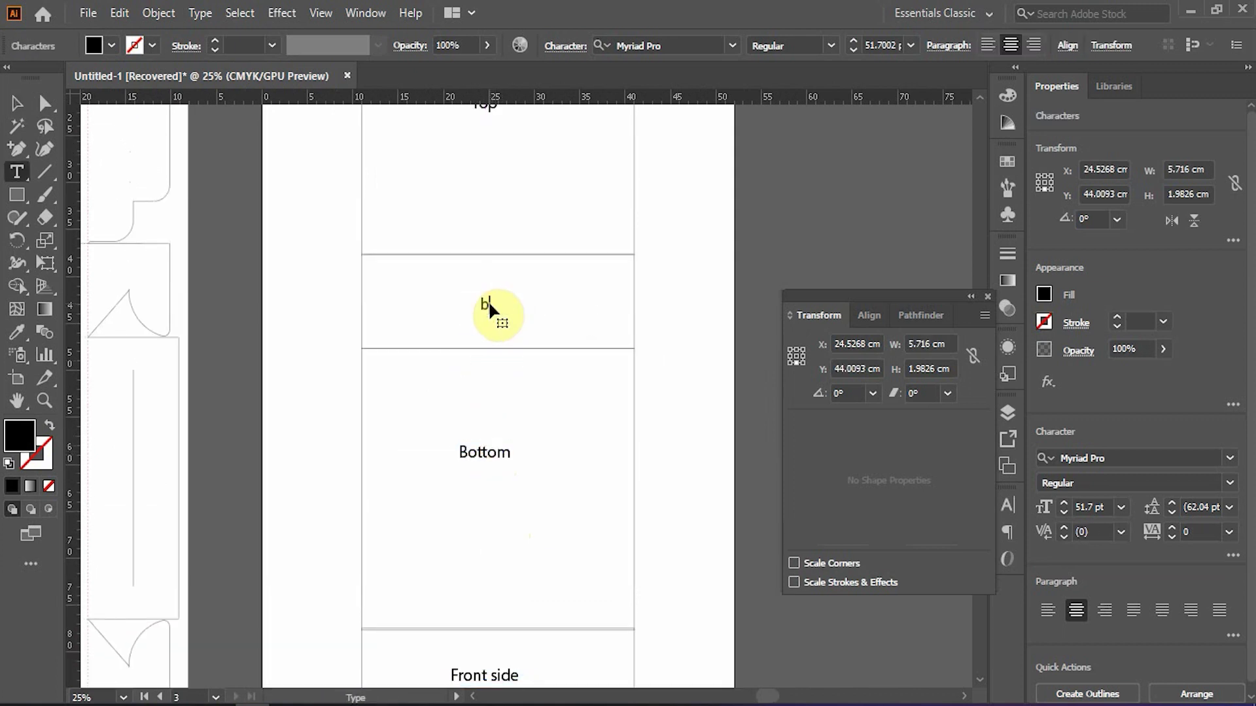
pyautogui.write('back side')
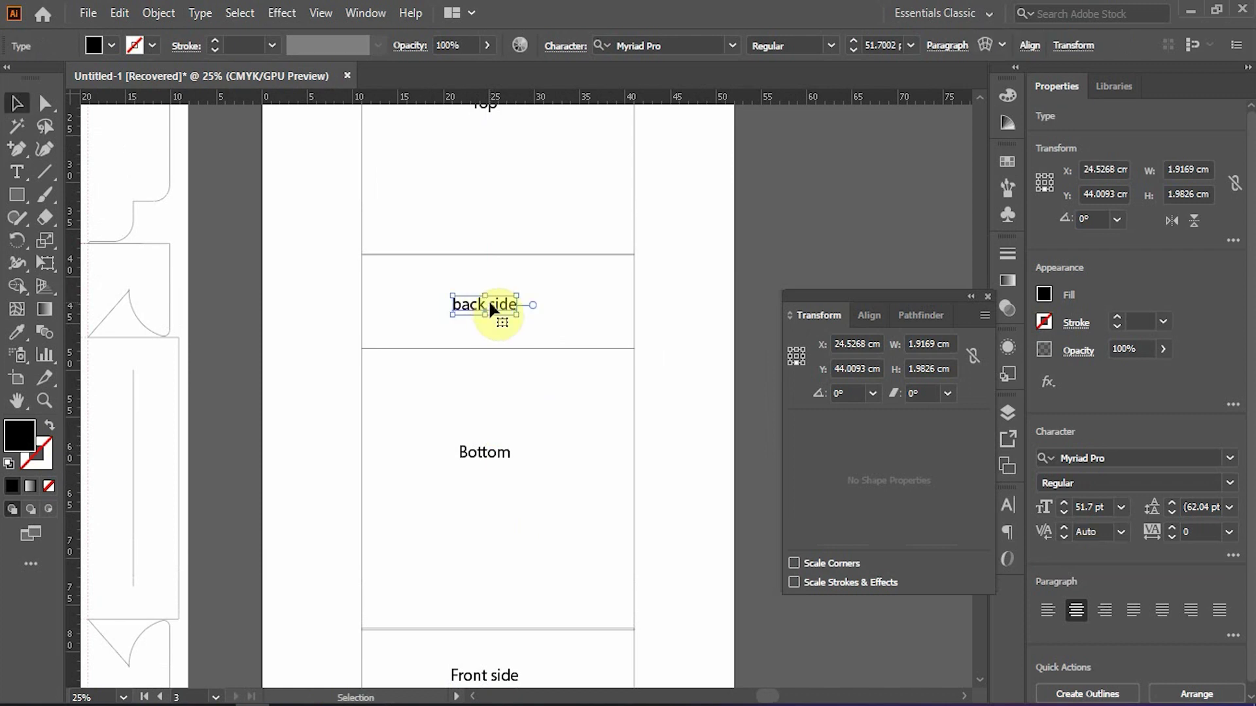
# - Duplicate the "Bottom" square against its right edge and set the copy's width to 10 cm
pyautogui.scroll(-2, 490, 306)
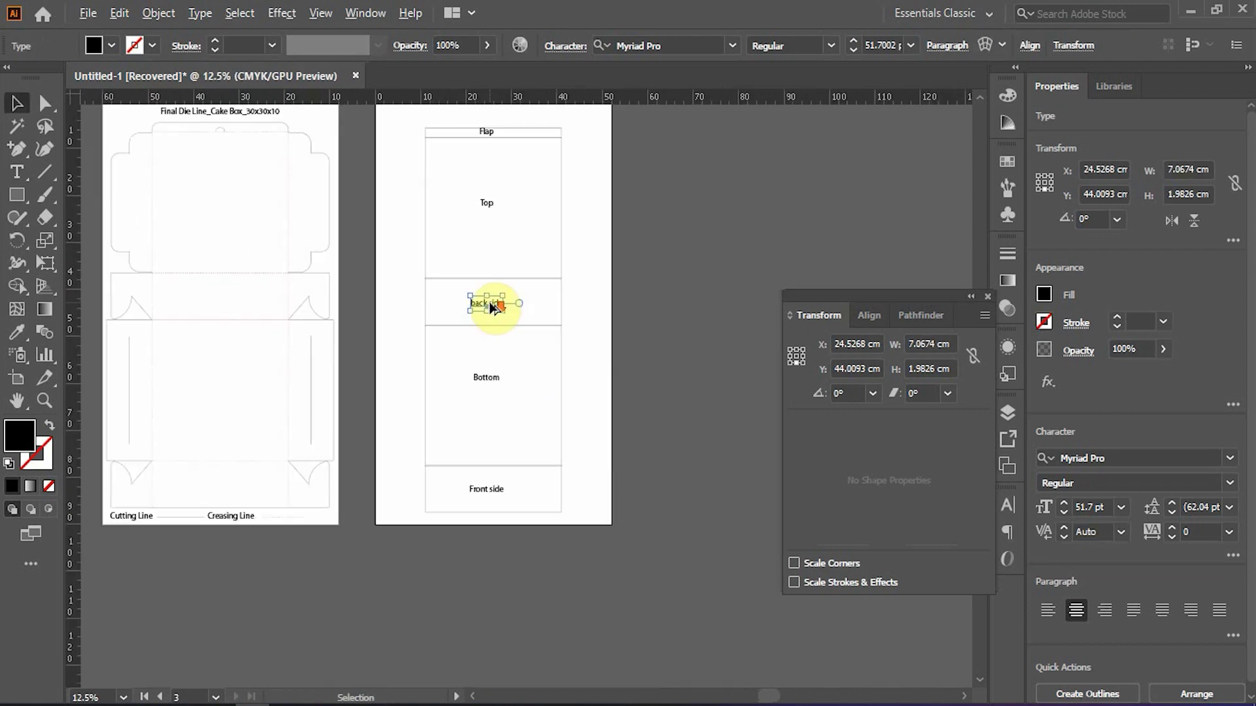
pyautogui.click(509, 226)
pyautogui.moveTo(510, 226); pyautogui.dragTo(413, 242)
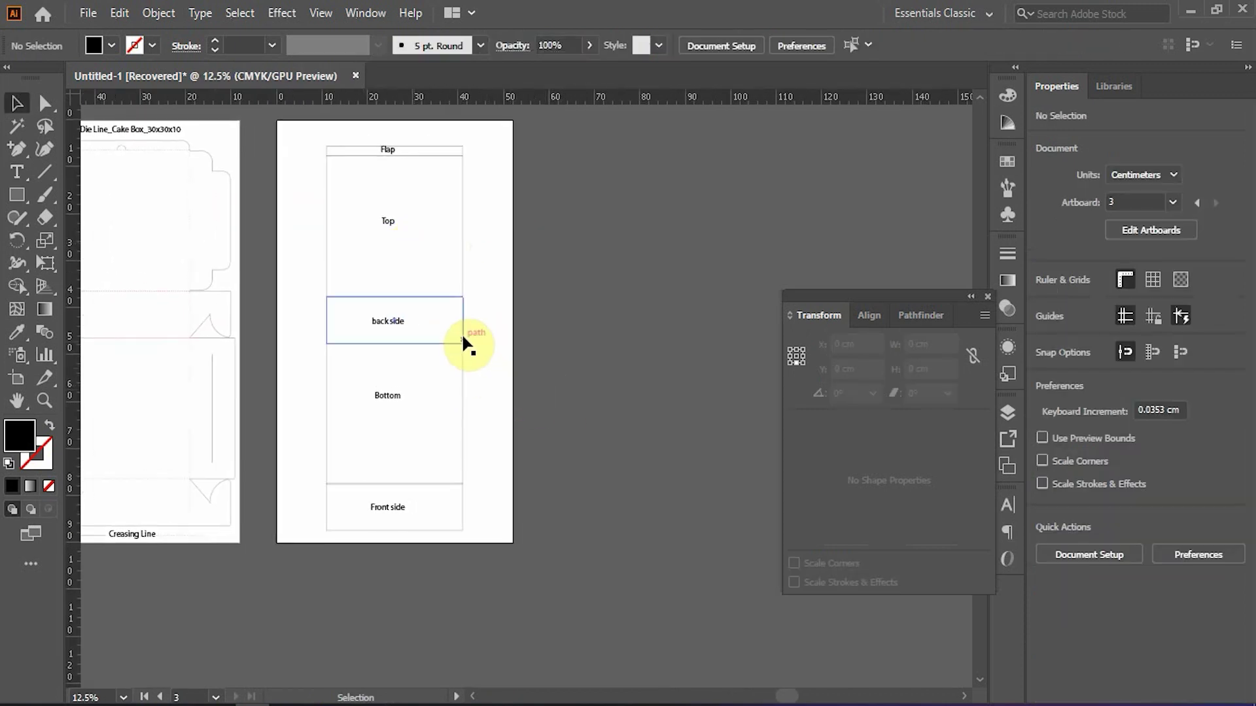
pyautogui.scroll(2, 463, 330)
pyautogui.moveTo(510, 393); pyautogui.dragTo(714, 353)
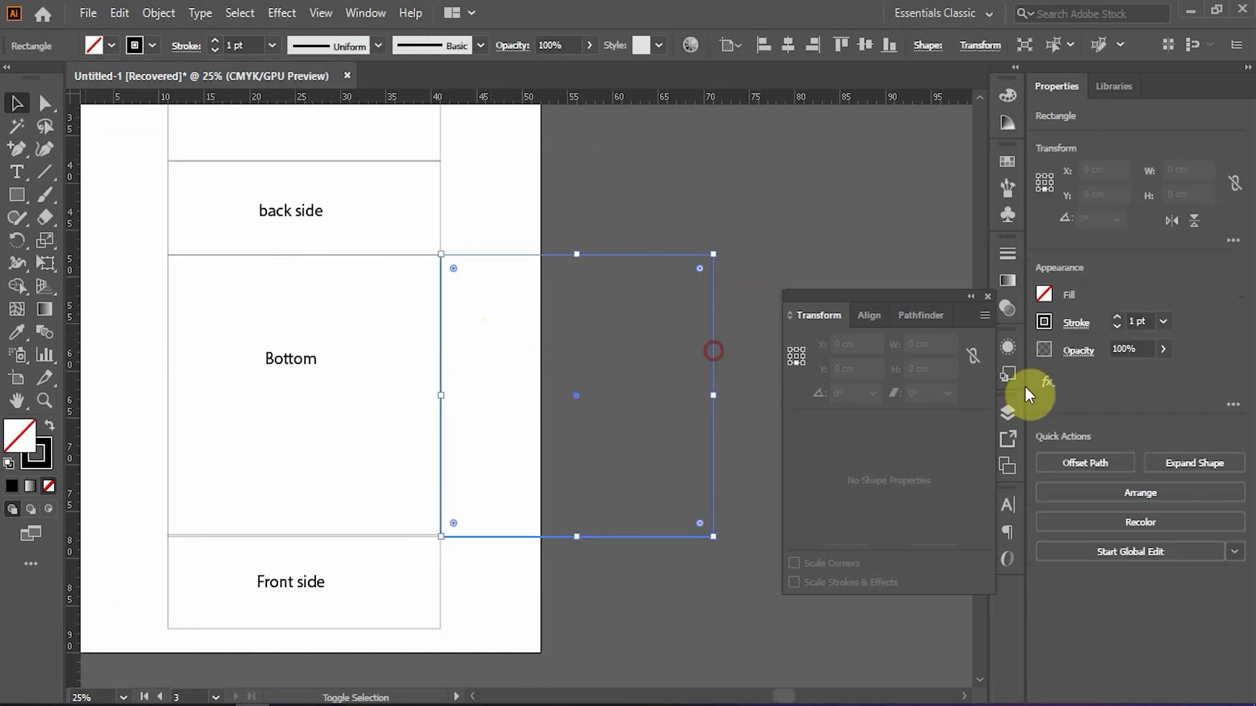
pyautogui.click(790, 351)
pyautogui.click(940, 344)
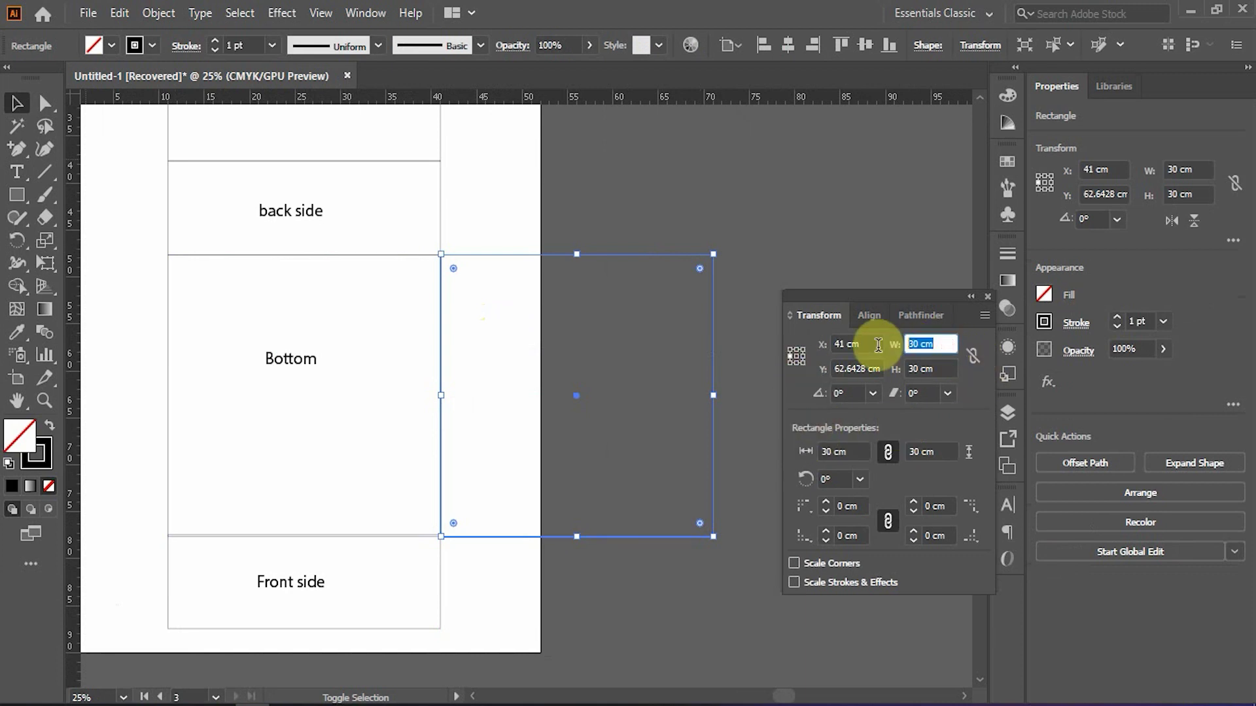
pyautogui.write('10')
pyautogui.press('Return')
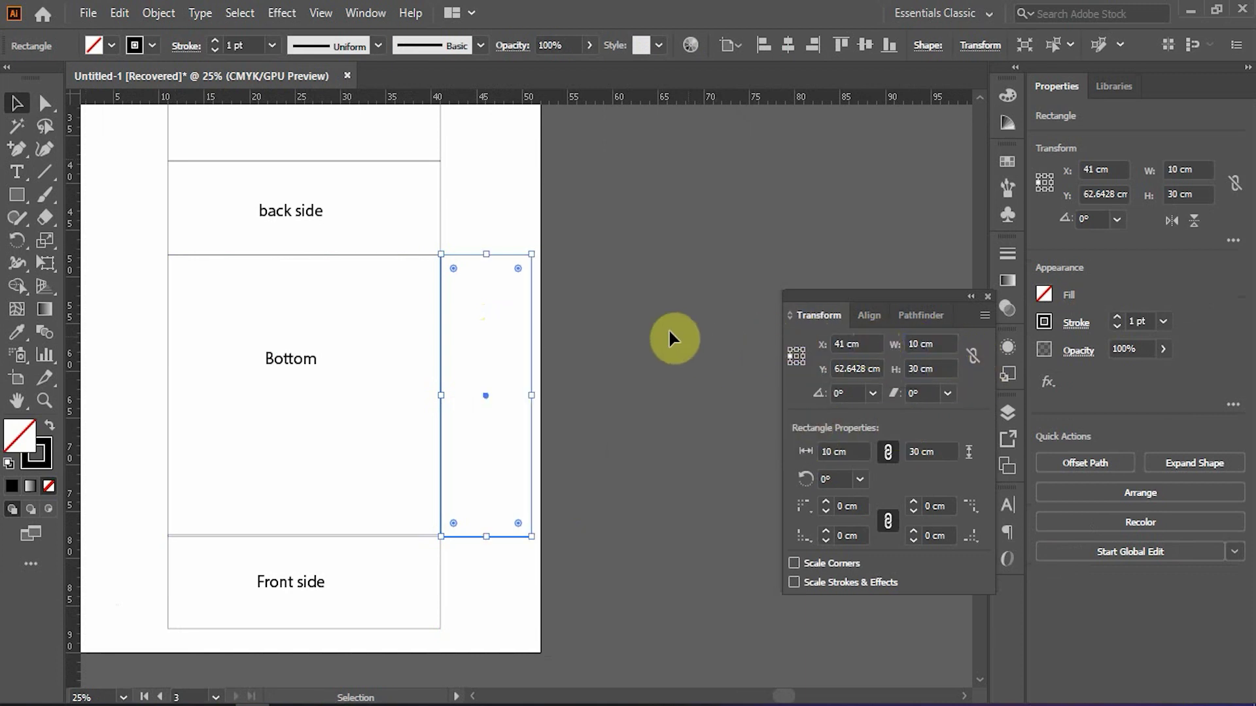
pyautogui.click(653, 327)
# - Examine the panel layout from the flap down to the front side, including the side panel beside "Bottom"
pyautogui.moveTo(652, 328); pyautogui.dragTo(654, 441)
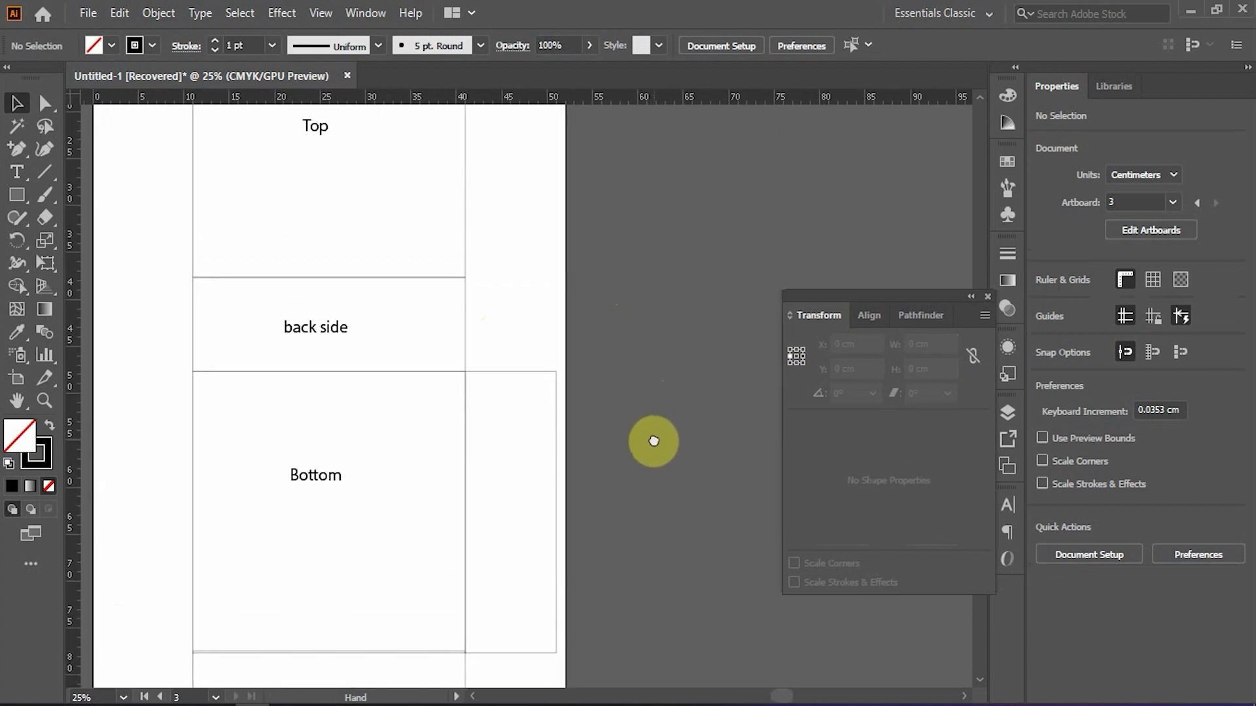
pyautogui.scroll(-1, 577, 331)
pyautogui.moveTo(552, 310); pyautogui.dragTo(566, 360)
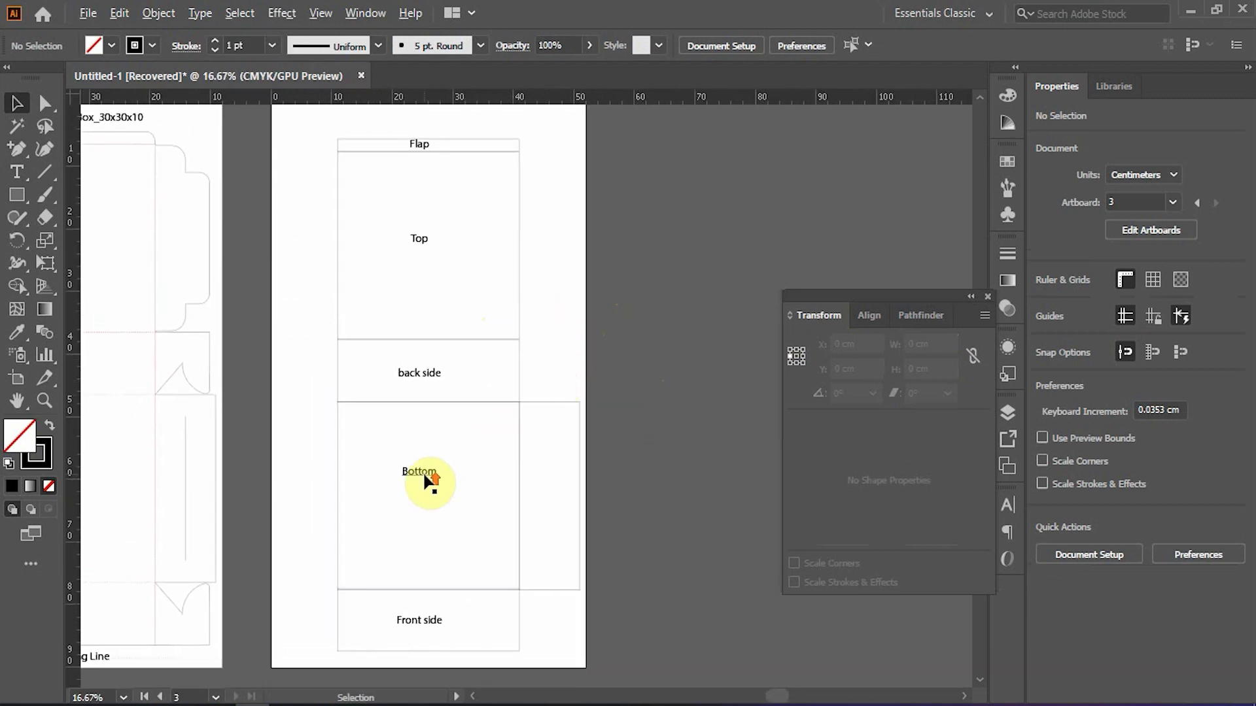
pyautogui.scroll(1, 423, 475)
pyautogui.moveTo(460, 519)
pyautogui.mouseDown()
pyautogui.moveTo(478, 322)
pyautogui.moveTo(459, 533)
pyautogui.mouseUp()
pyautogui.moveTo(503, 377); pyautogui.dragTo(491, 543)
pyautogui.moveTo(552, 342); pyautogui.dragTo(552, 438)
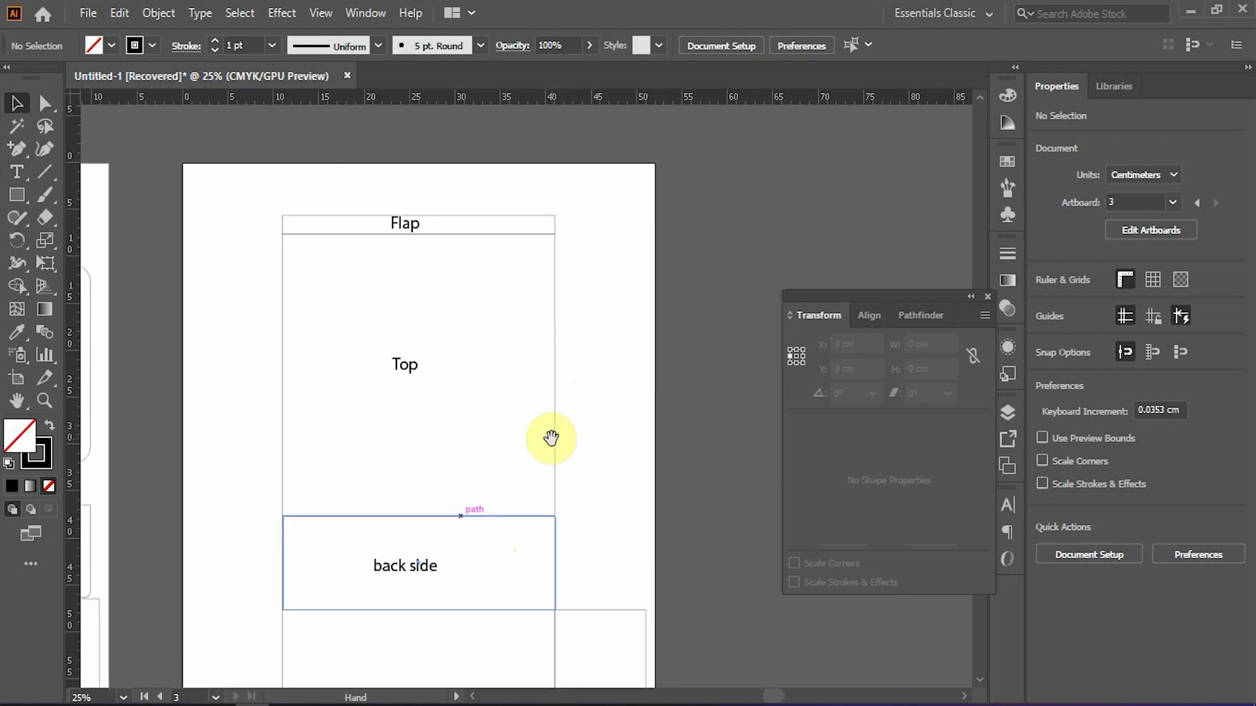
pyautogui.scroll(-1, 522, 393)
pyautogui.moveTo(635, 464); pyautogui.dragTo(628, 306)
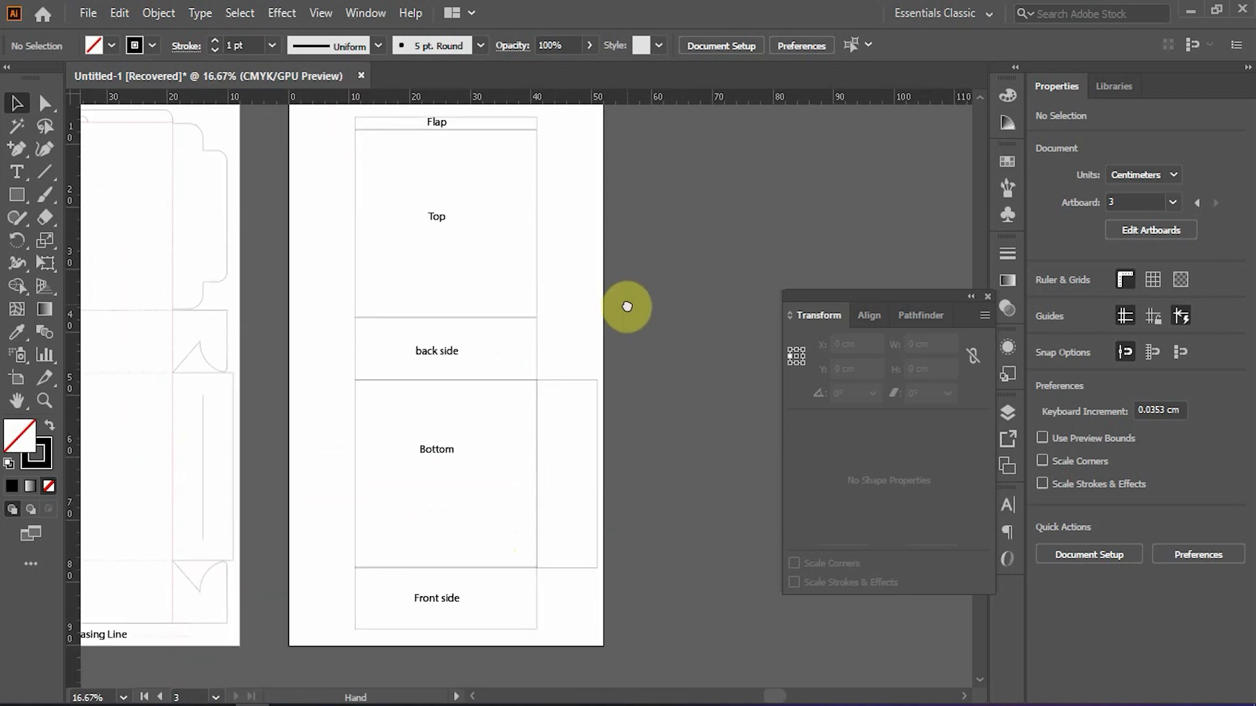
# - Duplicate the "back side" panel against its right edge and set the copy's width to 10 cm
pyautogui.scroll(2, 583, 401)
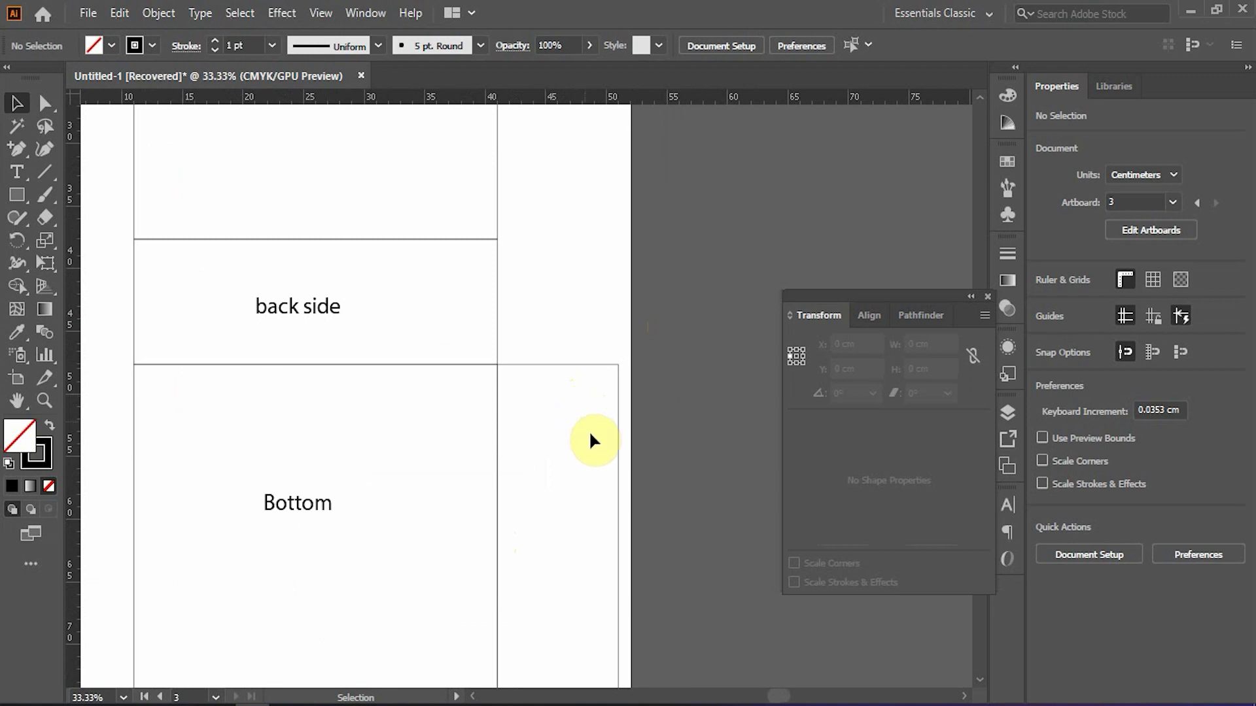
pyautogui.moveTo(584, 460); pyautogui.dragTo(552, 464)
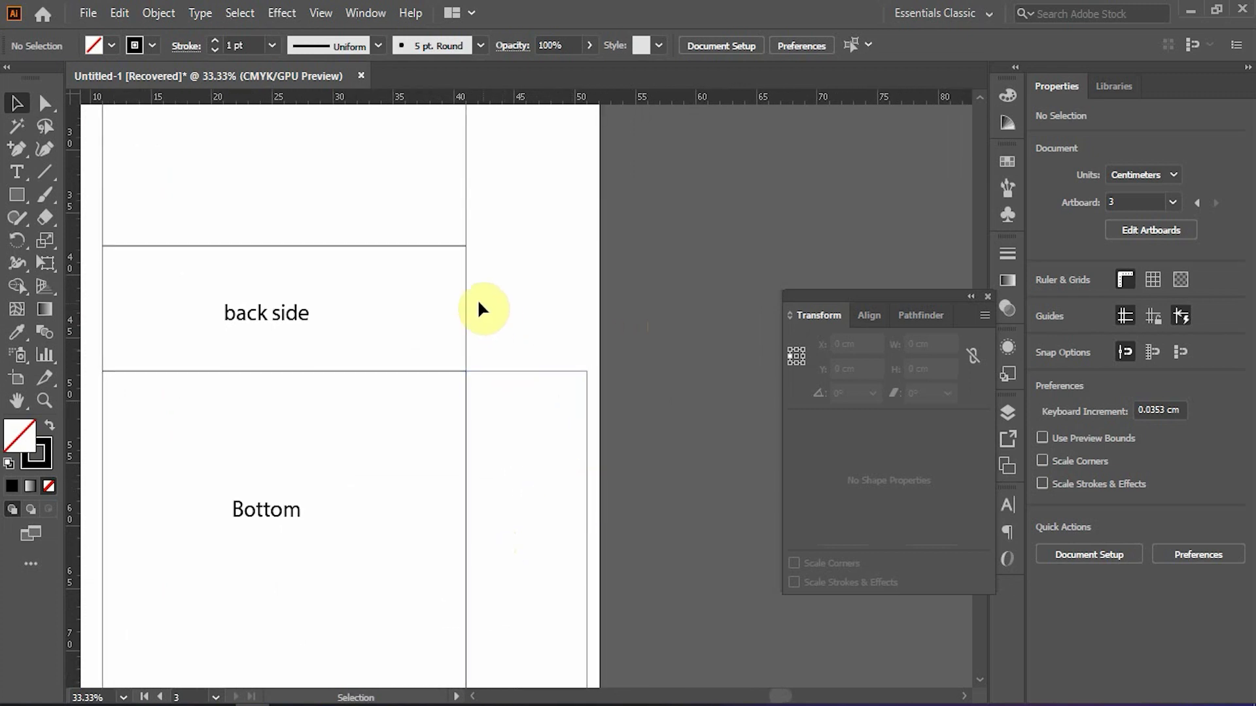
pyautogui.moveTo(469, 303); pyautogui.dragTo(833, 288)
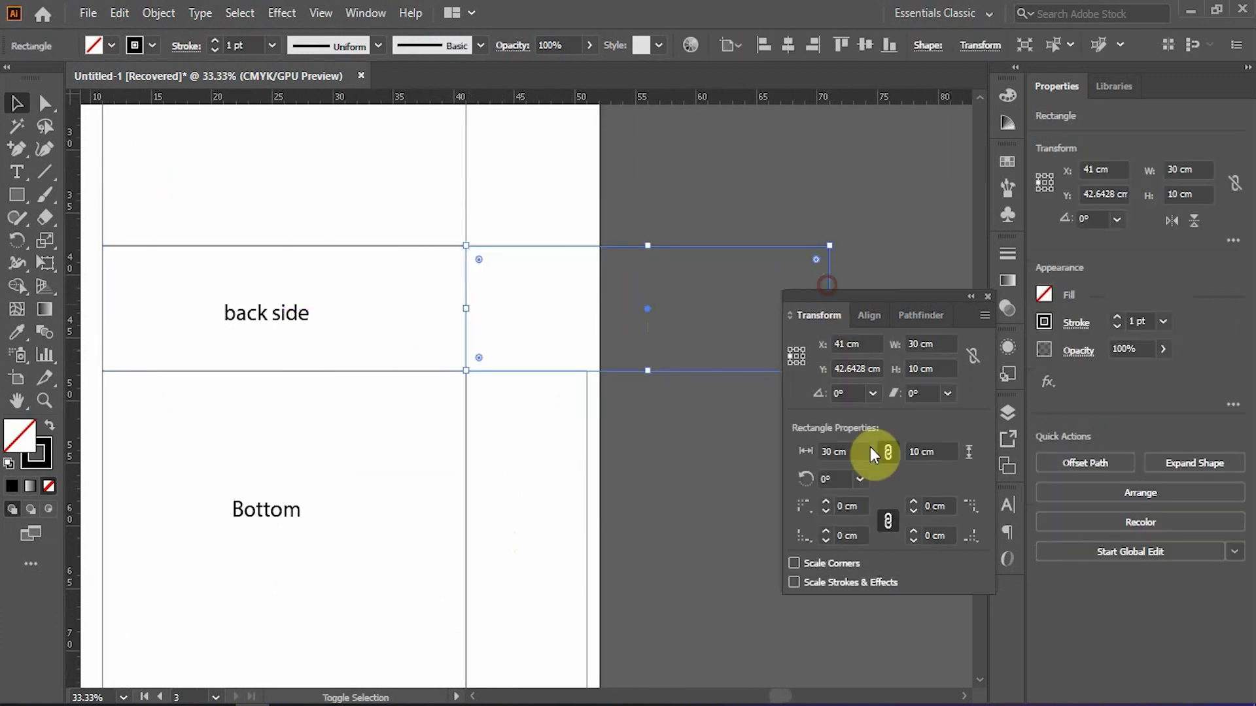
pyautogui.doubleClick(936, 343)
pyautogui.write('10')
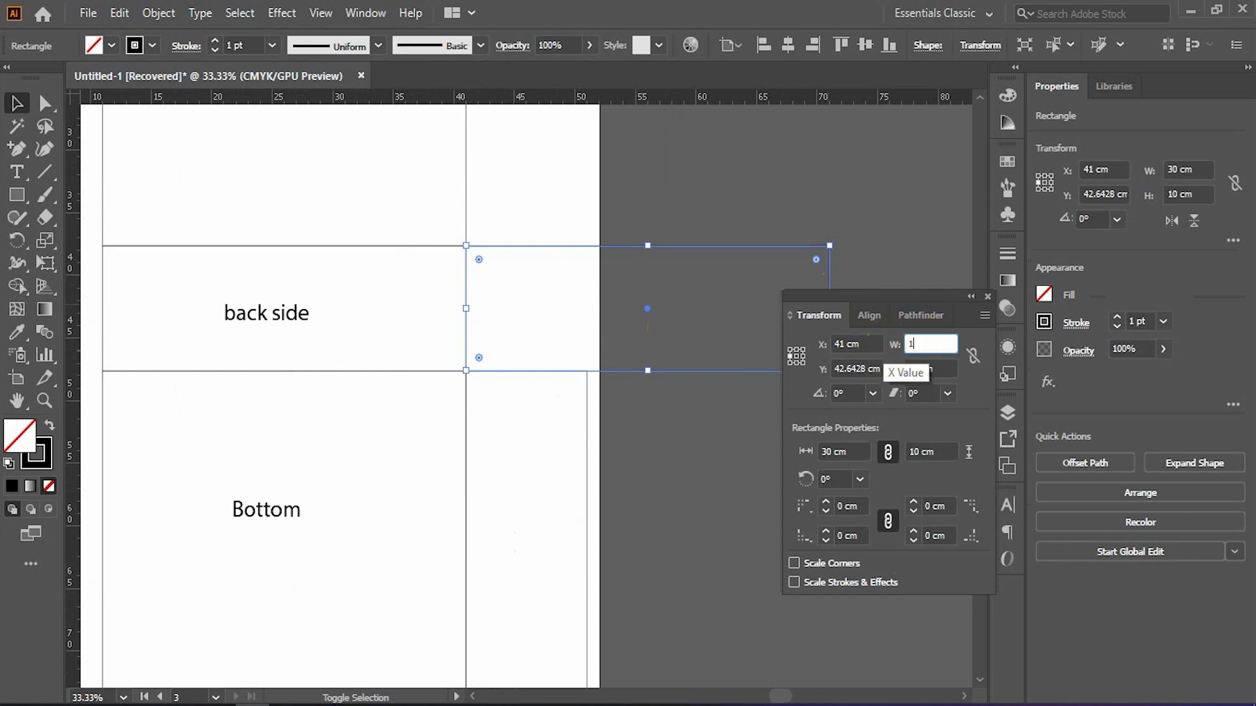
pyautogui.press('Return')
pyautogui.click(645, 373)
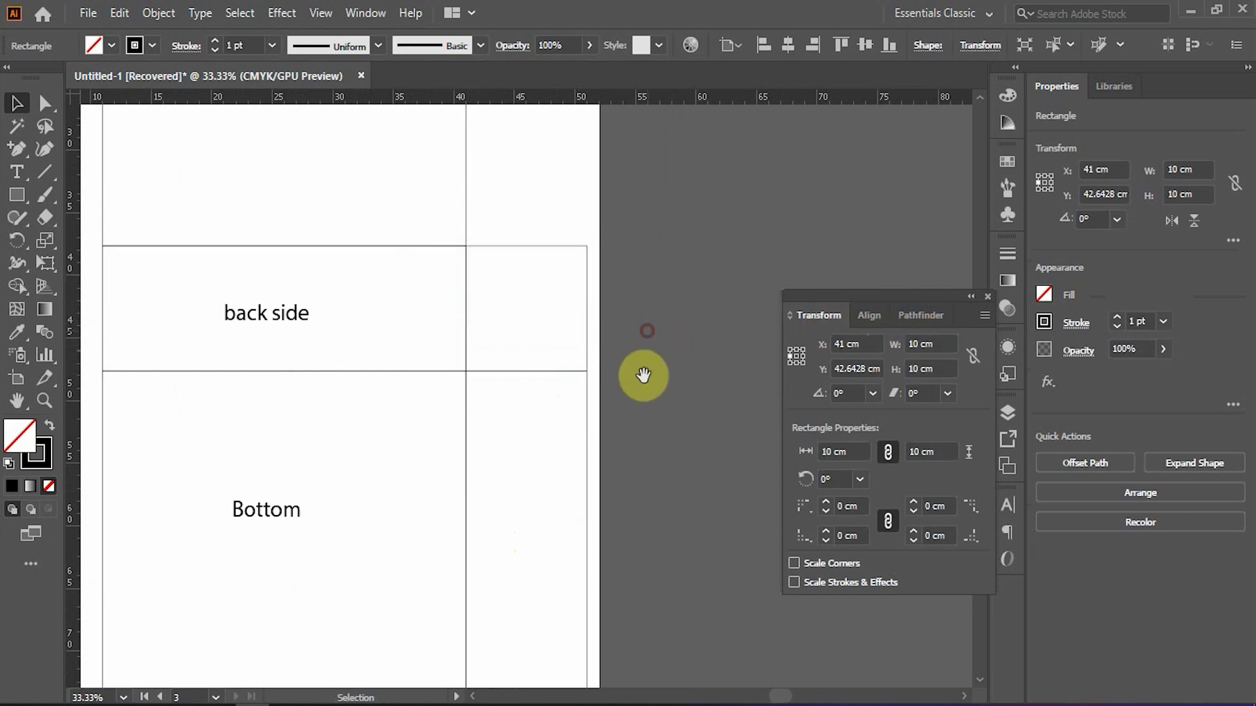
# - Try to rotate the 10 cm square beside "back side" about its lower-left corner onto the side panel below
pyautogui.moveTo(645, 373); pyautogui.dragTo(664, 291)
pyautogui.keyDown('alt'); pyautogui.scroll(1, 603, 233); pyautogui.keyUp('alt')
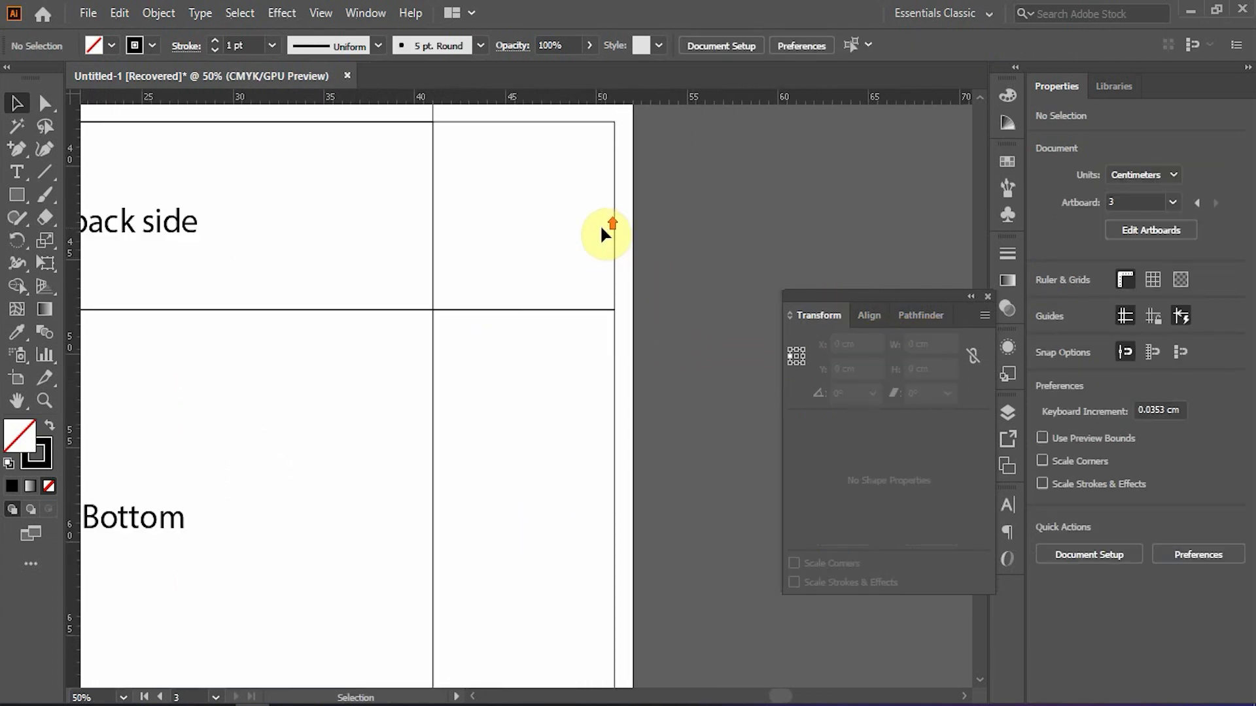
pyautogui.click(615, 226)
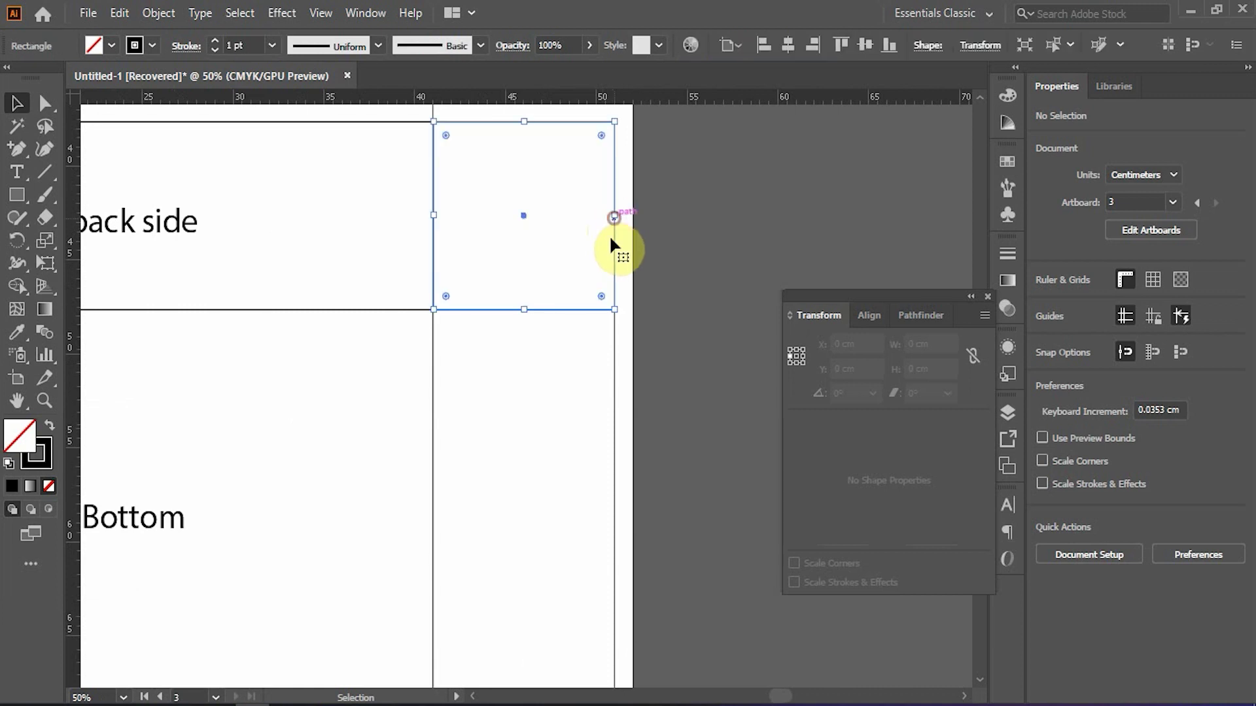
pyautogui.click(15, 247)
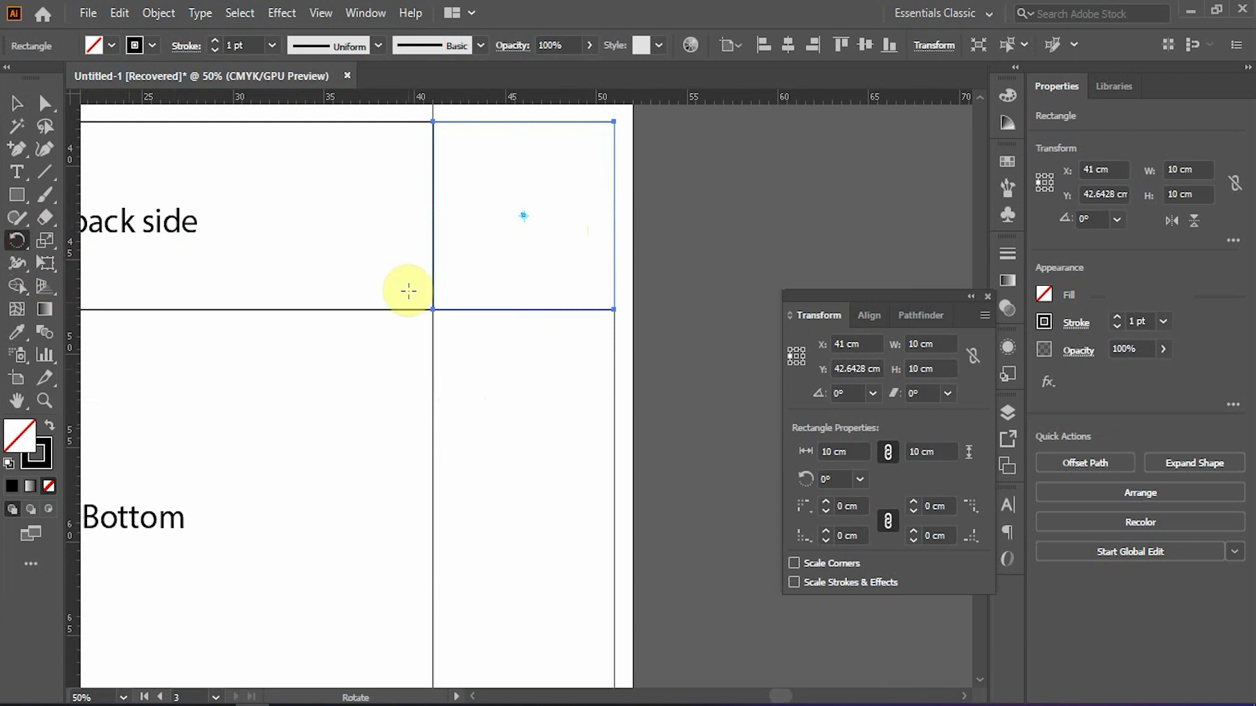
pyautogui.keyDown('alt'); pyautogui.scroll(2, 406, 289); pyautogui.keyUp('alt')
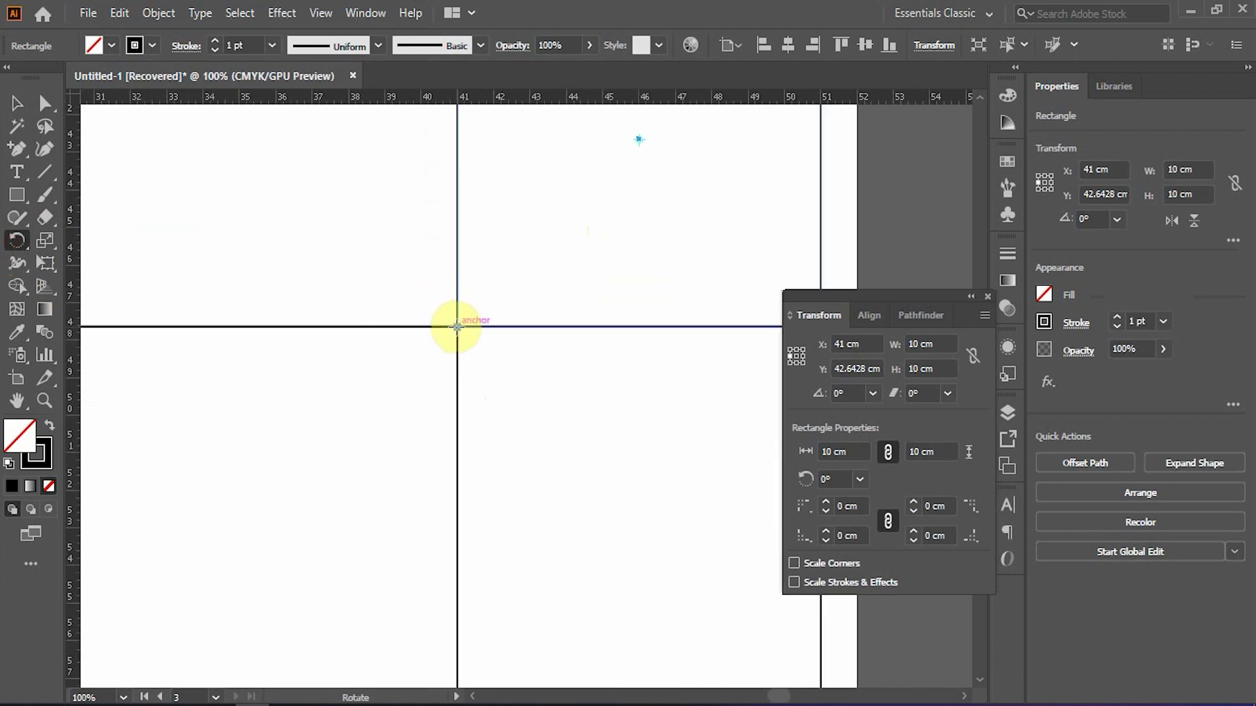
pyautogui.click(457, 327)
pyautogui.keyDown('alt'); pyautogui.scroll(-2, 457, 328); pyautogui.keyUp('alt')
pyautogui.moveTo(540, 404); pyautogui.dragTo(467, 417)
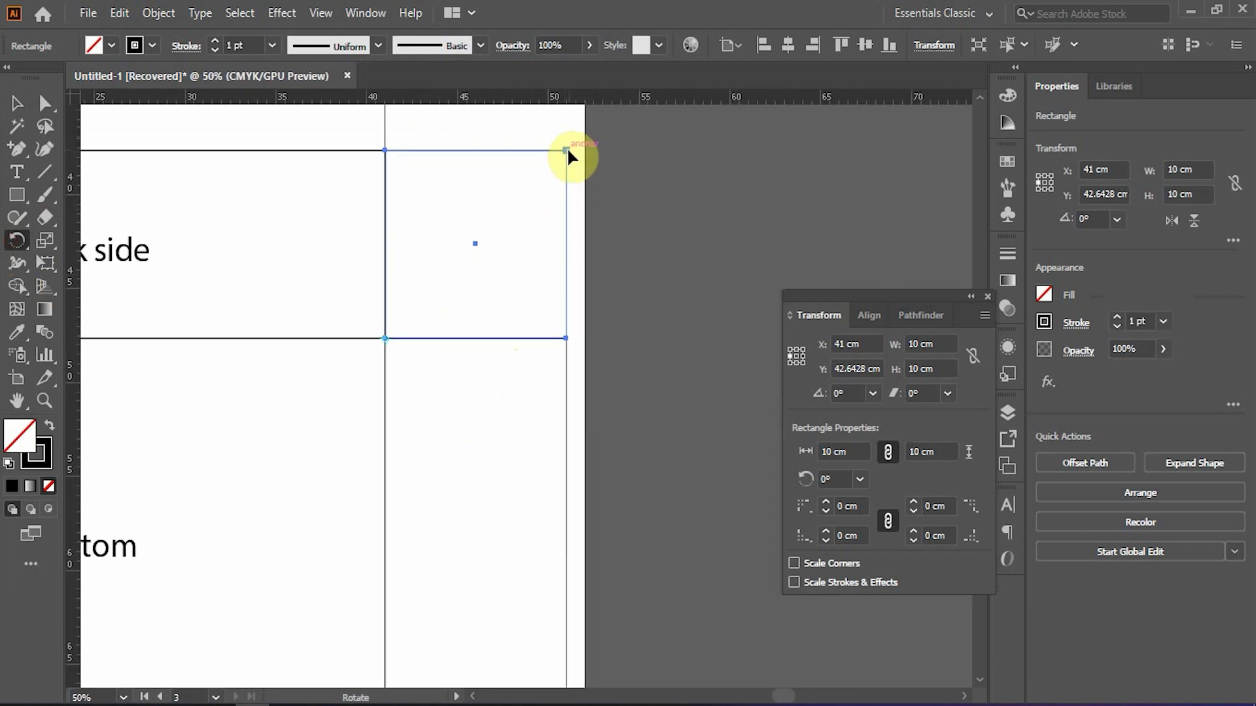
pyautogui.moveTo(567, 150); pyautogui.dragTo(514, 476)
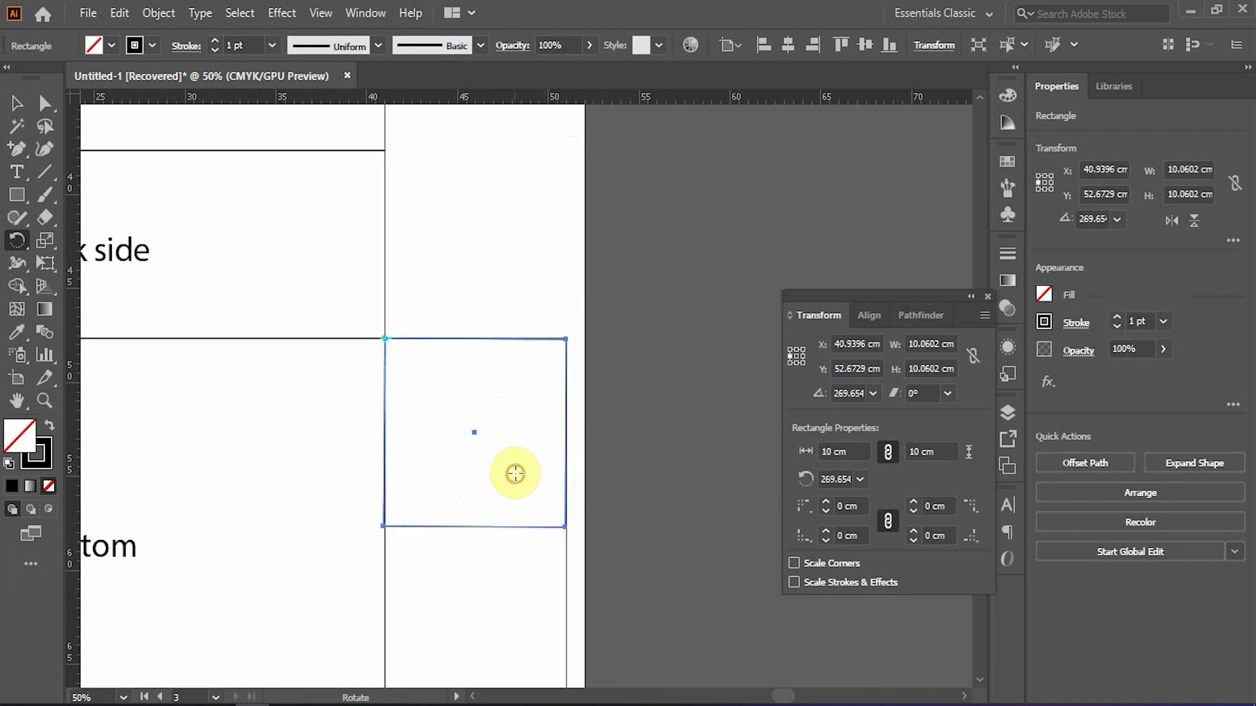
pyautogui.hotkey('ctrl', 'z')
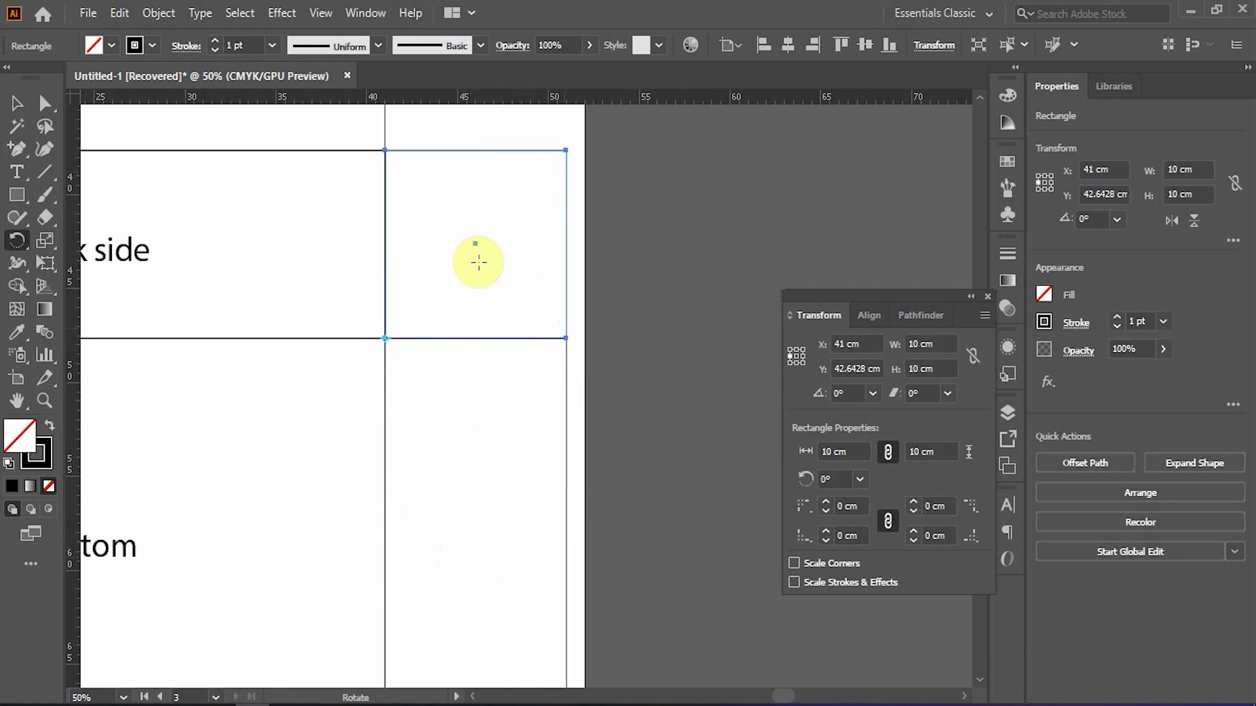
# - Rotate the 10 cm square 90° clockwise about its lower-left corner so it overlaps the side panel beside "Bottom"
pyautogui.scroll(2, 581, 174)
pyautogui.scroll(-1, 566, 118)
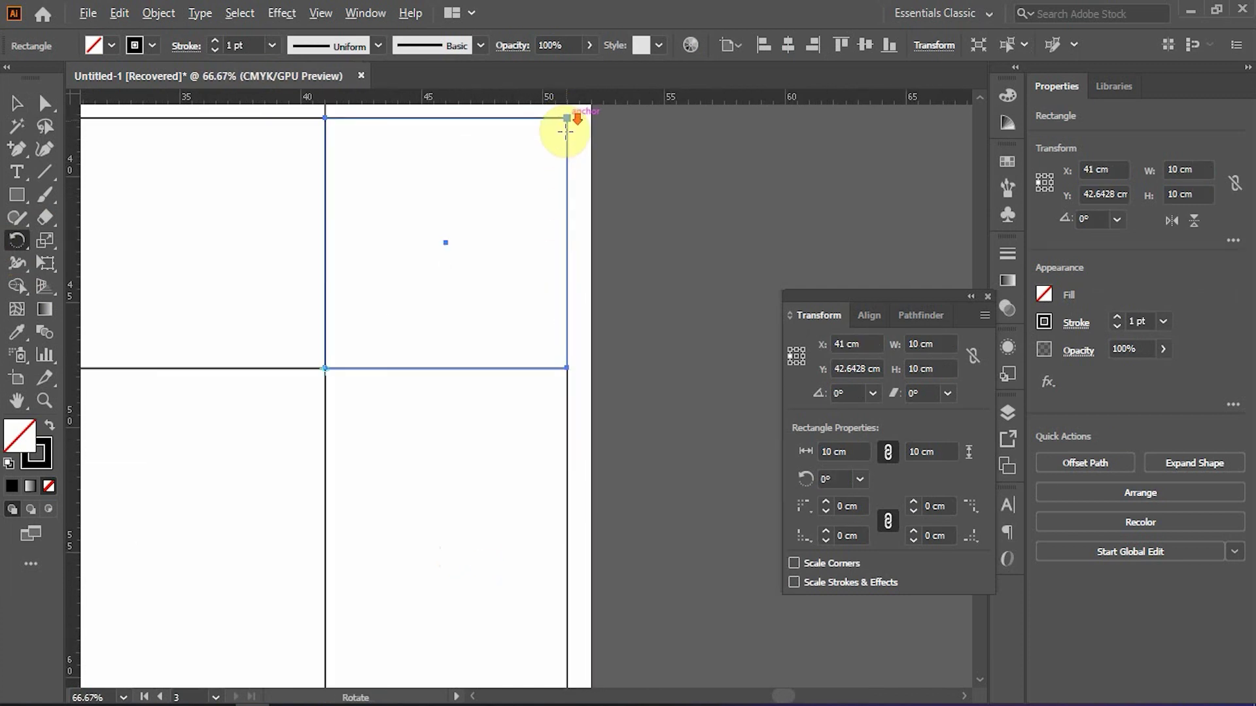
pyautogui.moveTo(550, 196); pyautogui.dragTo(550, 181)
pyautogui.moveTo(556, 139); pyautogui.dragTo(497, 535)
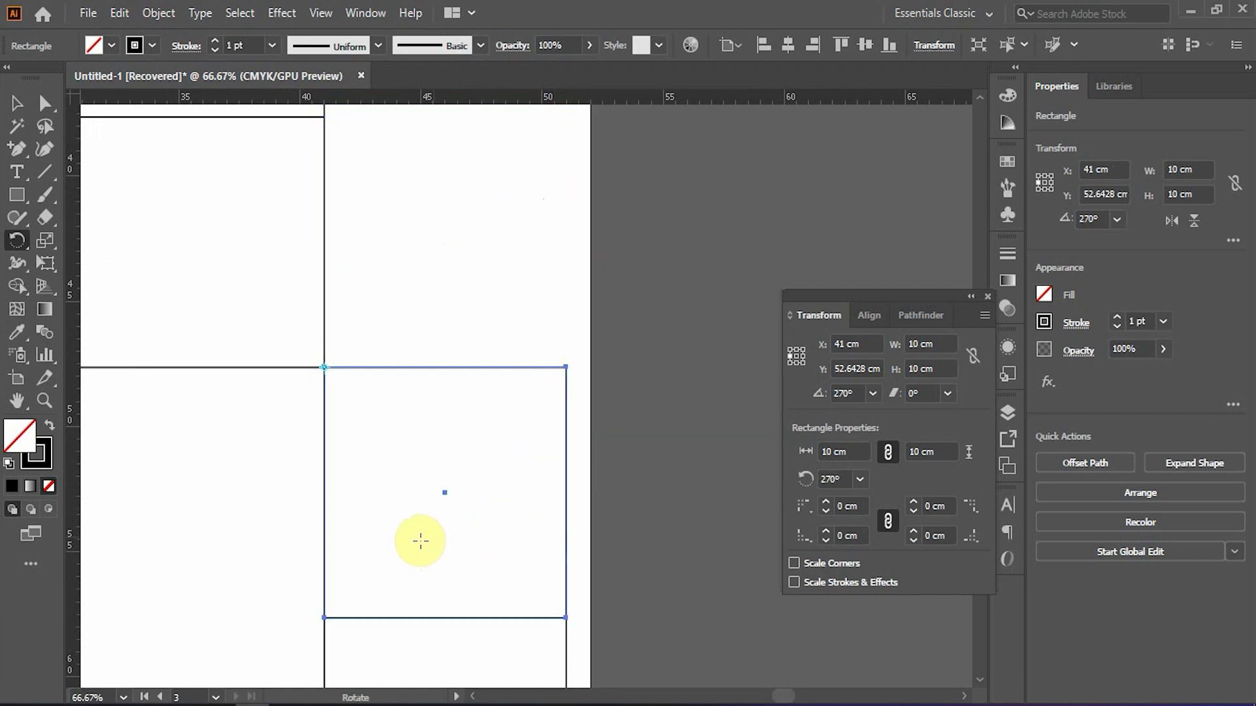
# - Add the two-line note "No need to touch here so reduce little" at the rotated square's lower-left corner and shift it slightly down
pyautogui.moveTo(377, 575); pyautogui.dragTo(412, 384)
pyautogui.scroll(2, 421, 376)
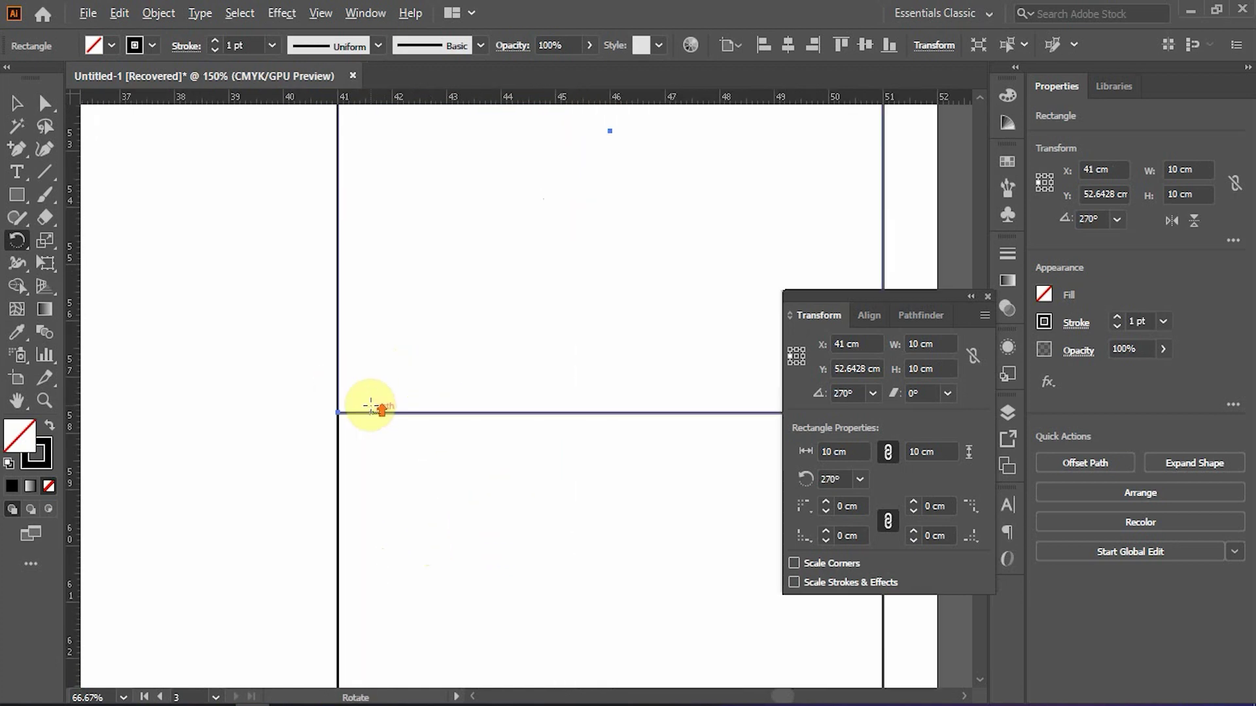
pyautogui.click(17, 171)
pyautogui.moveTo(387, 460); pyautogui.dragTo(305, 366)
pyautogui.click(292, 360)
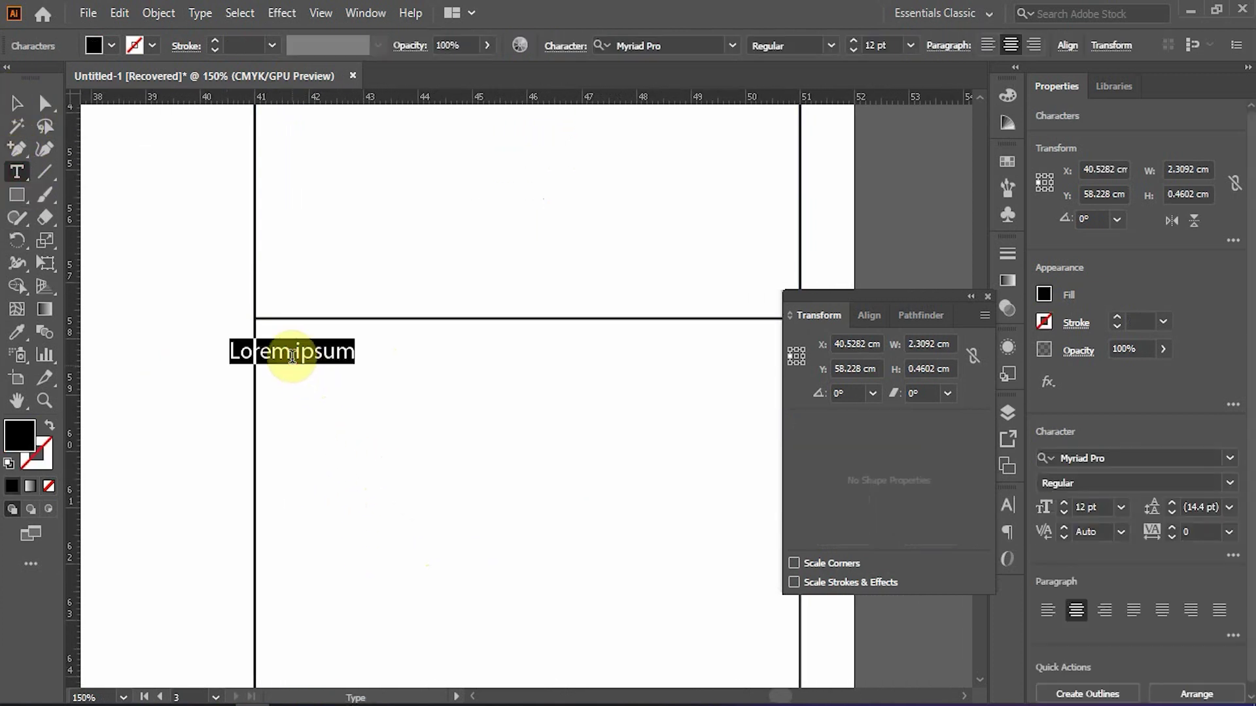
pyautogui.write('No n')
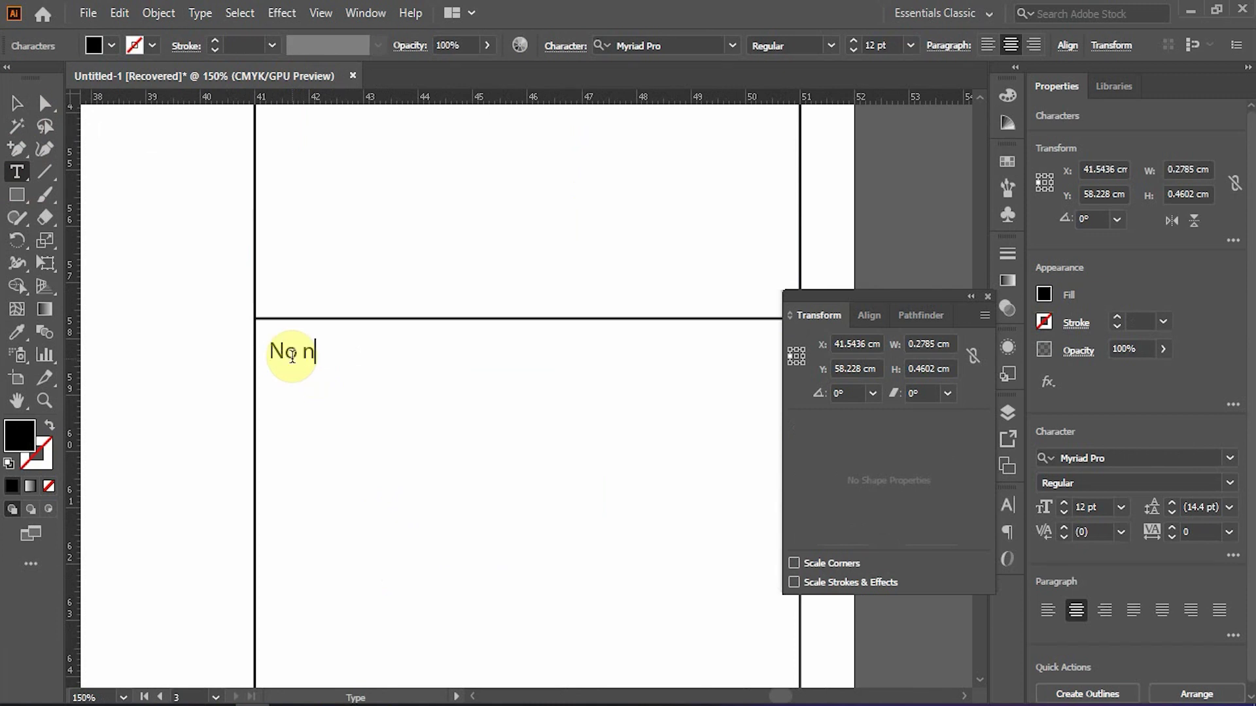
pyautogui.write('eed to touch ')
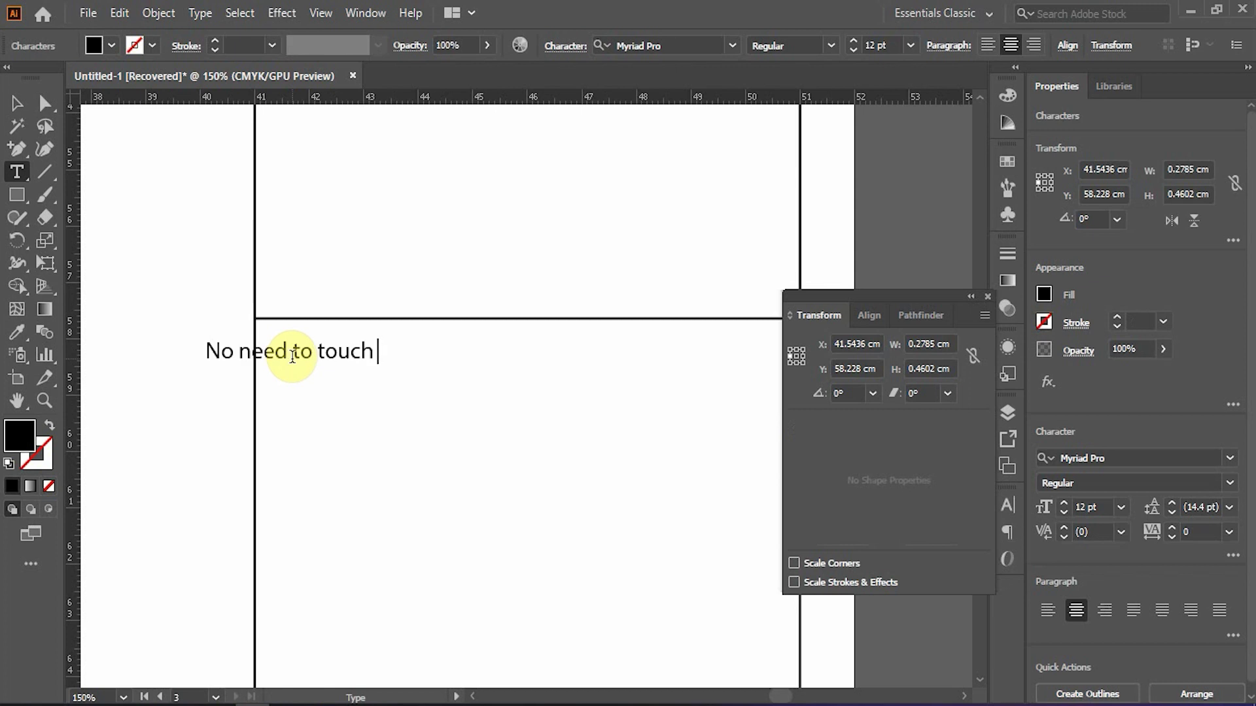
pyautogui.write('here ')
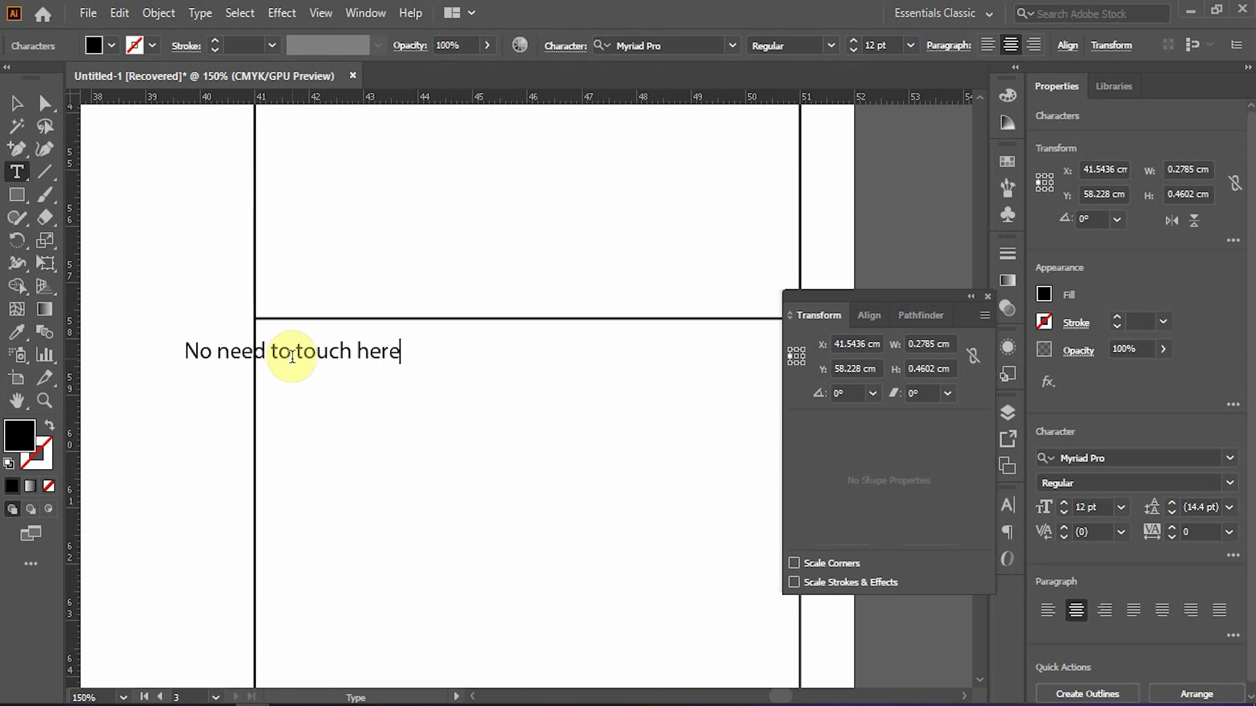
pyautogui.write('so')
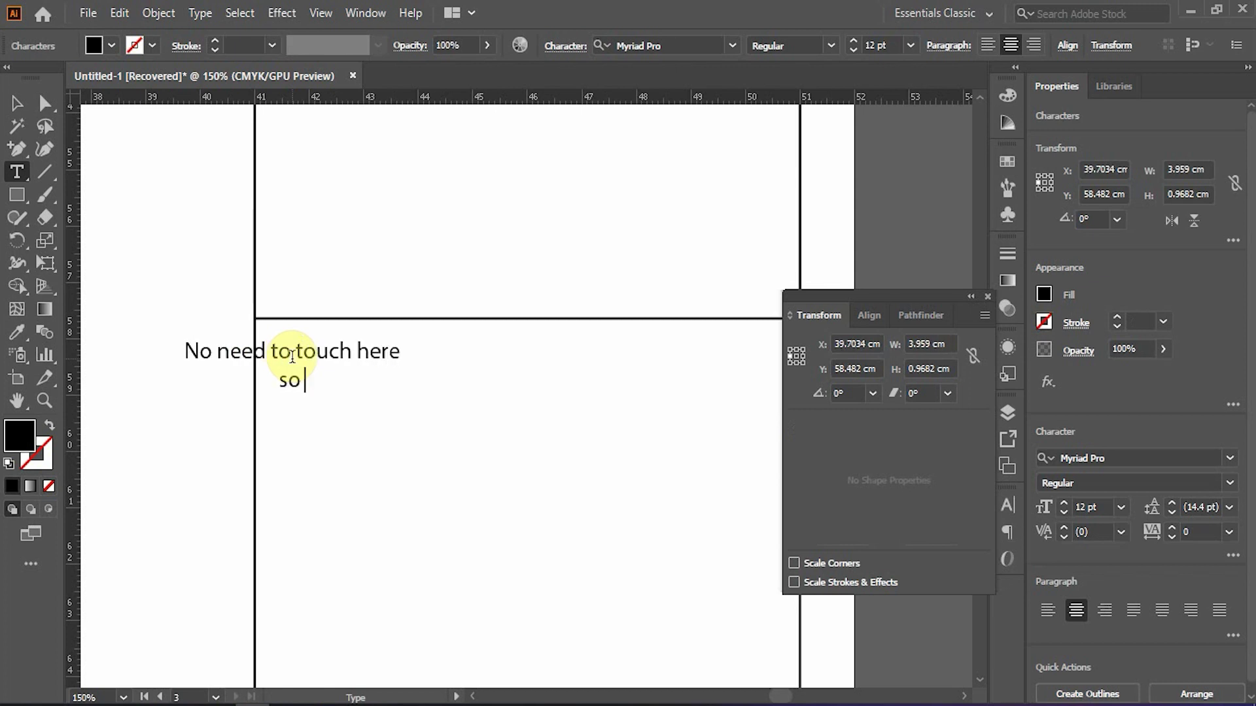
pyautogui.write(' reduce ')
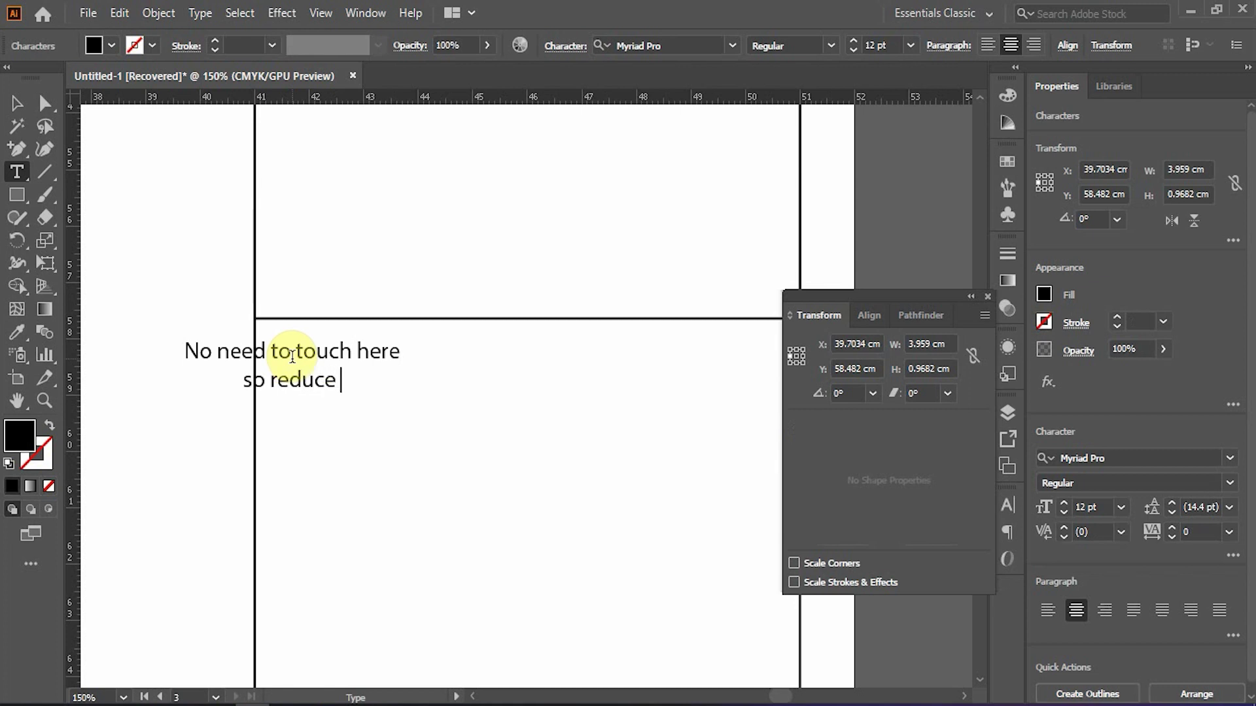
pyautogui.write('litt')
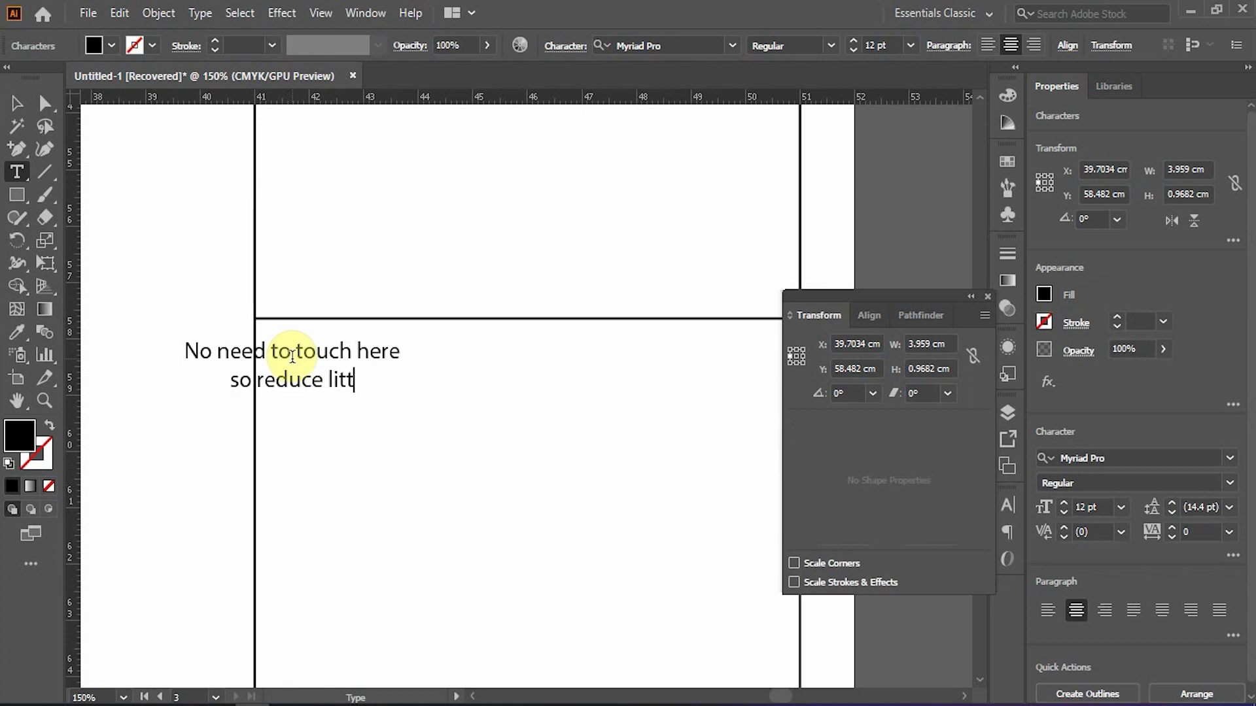
pyautogui.write('le')
pyautogui.press('Escape')
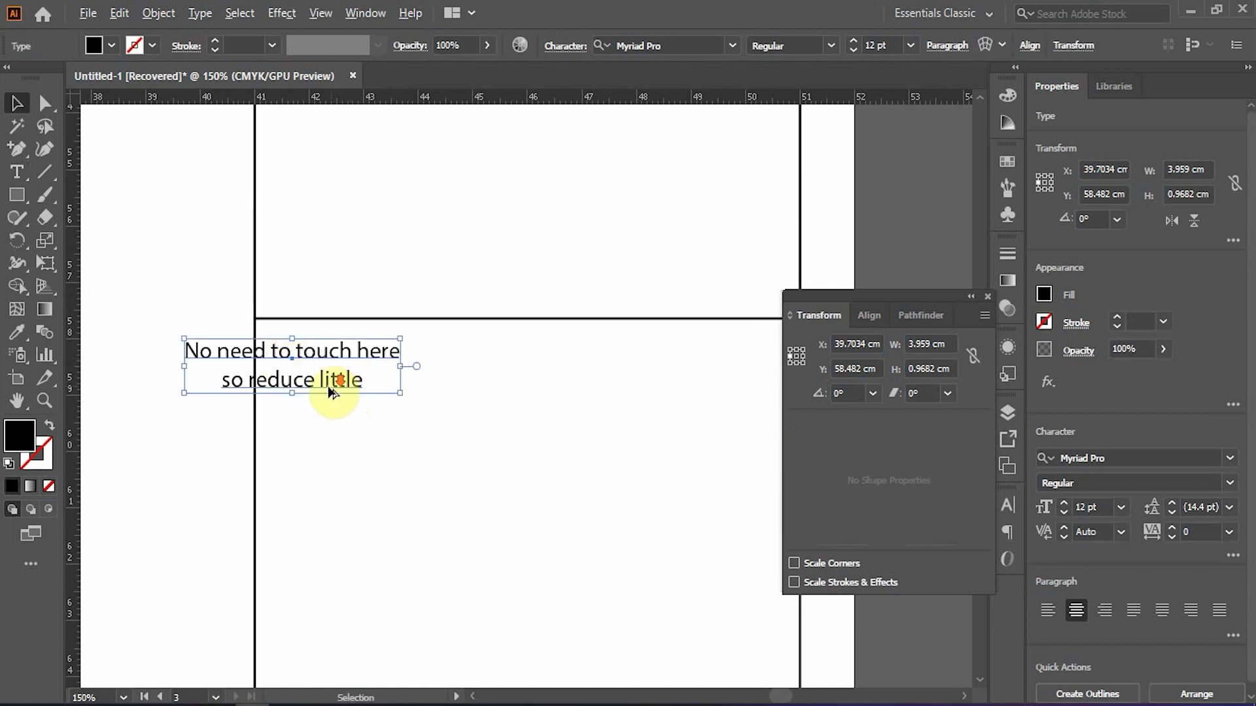
pyautogui.scroll(-1, 329, 387)
pyautogui.moveTo(324, 376); pyautogui.dragTo(348, 495)
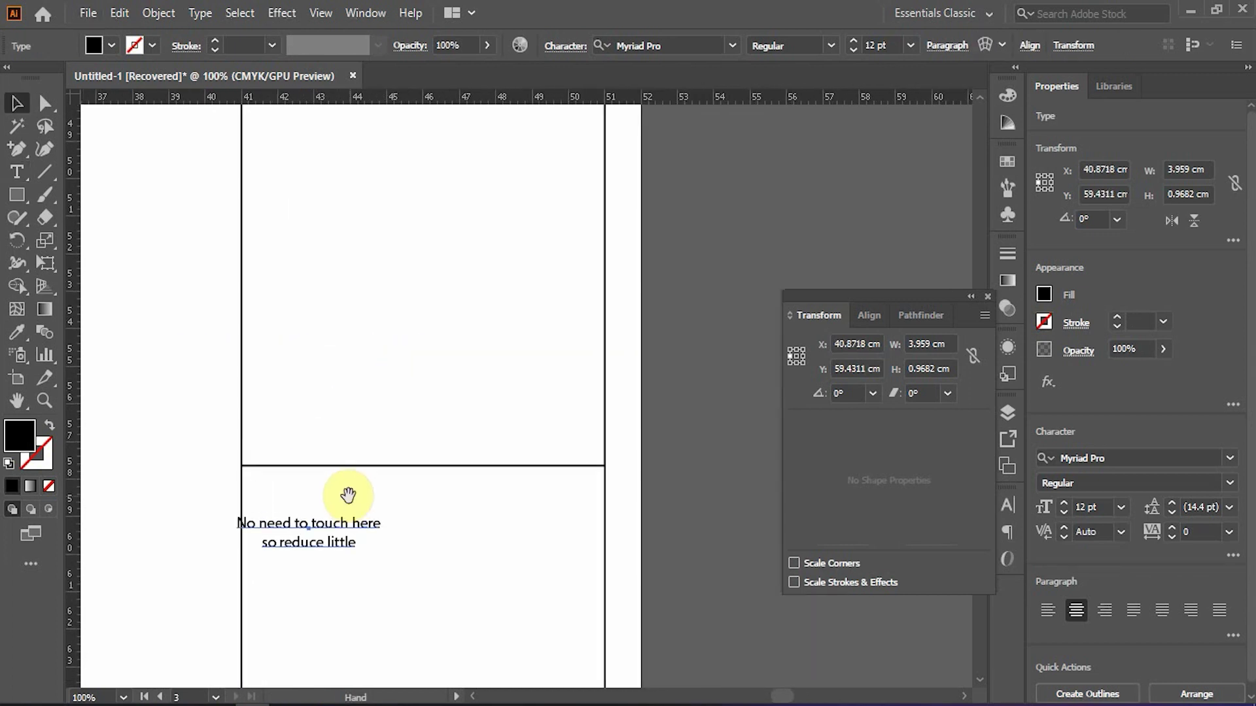
# - Undo the note and the rotation of the 10 cm square
pyautogui.click(350, 495)
pyautogui.scroll(-2, 370, 499)
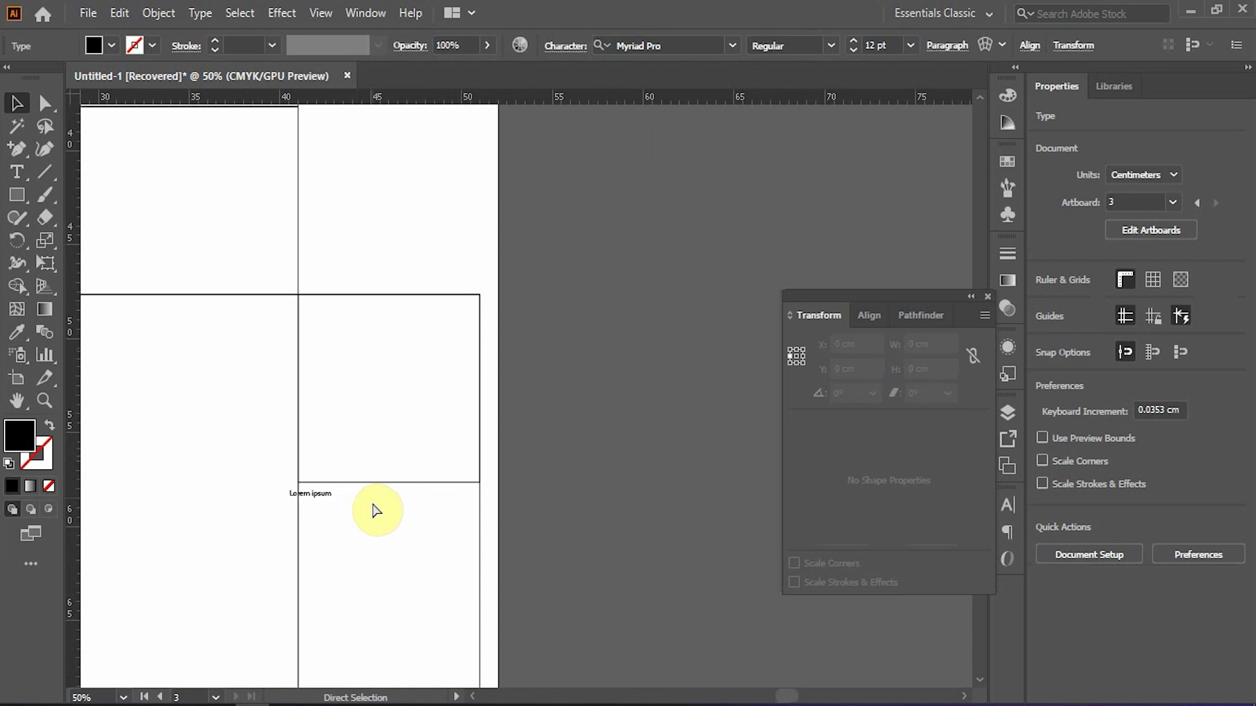
pyautogui.hotkey('ctrl', 'z')
pyautogui.hotkey('ctrl', 'z')
pyautogui.moveTo(394, 387); pyautogui.dragTo(391, 538)
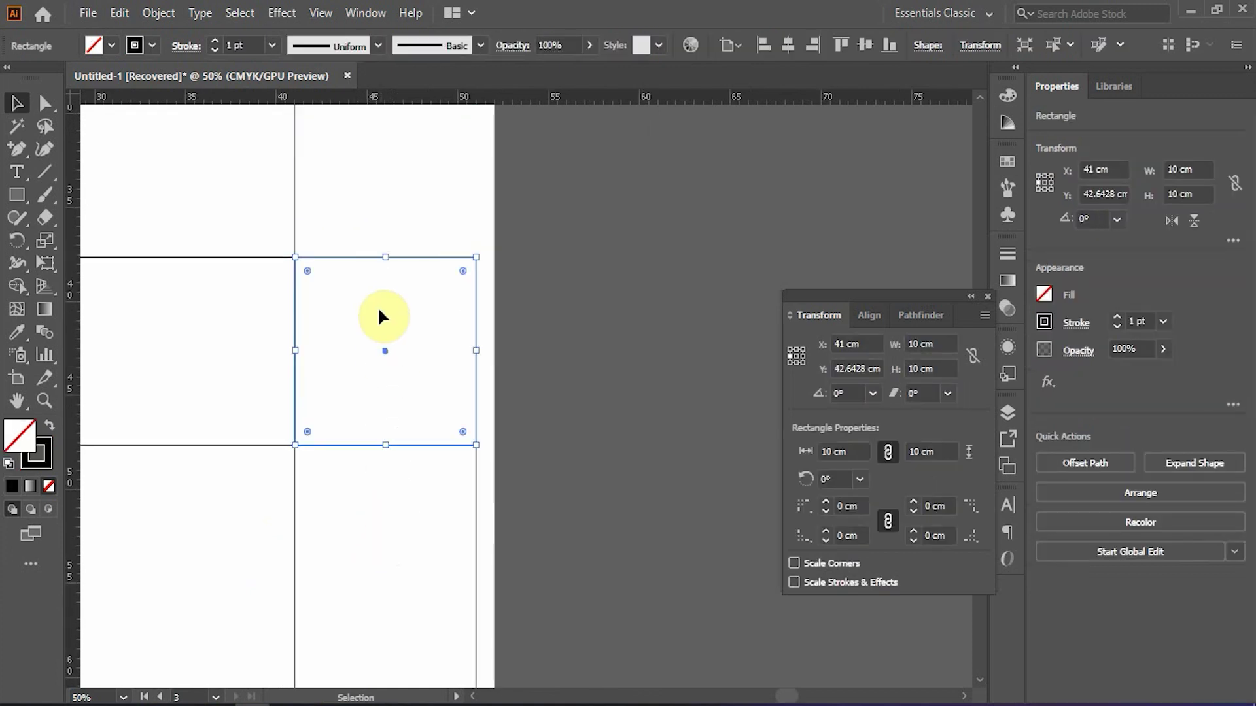
# - Set the width of the 10 cm square beside "back side" to 8 cm, anchored at its left edge
pyautogui.scroll(1, 375, 302)
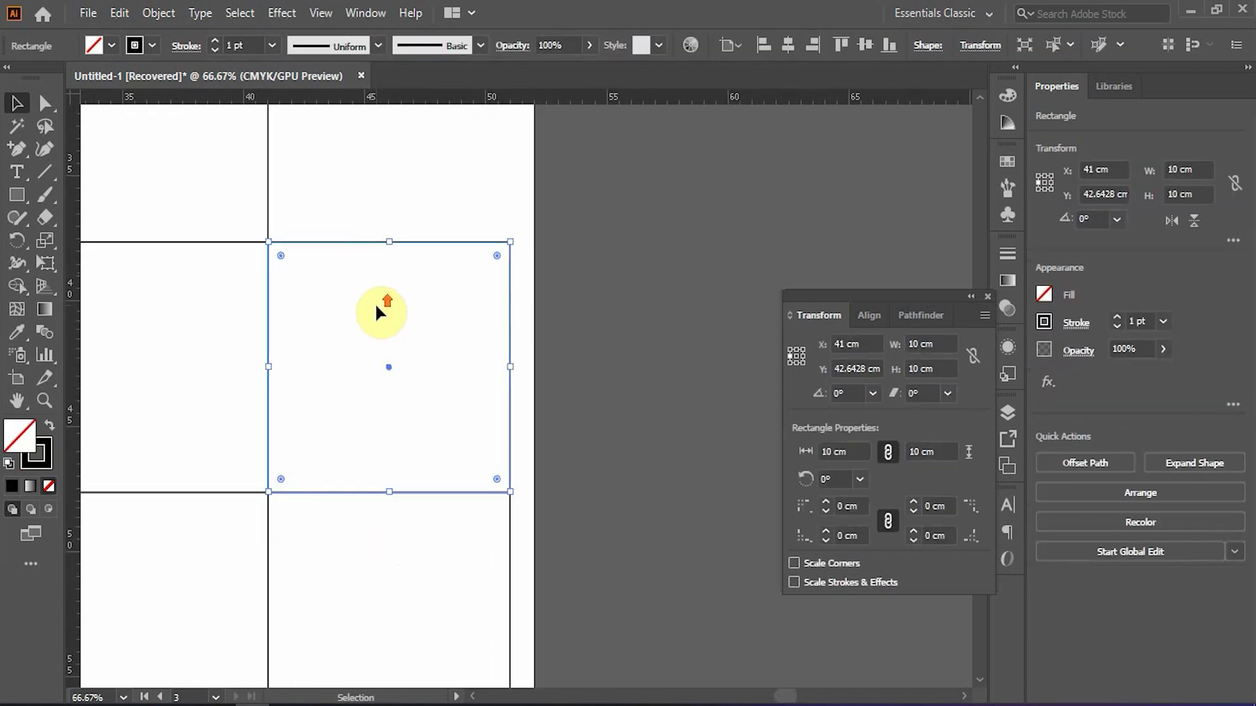
pyautogui.click(916, 344)
pyautogui.write('8')
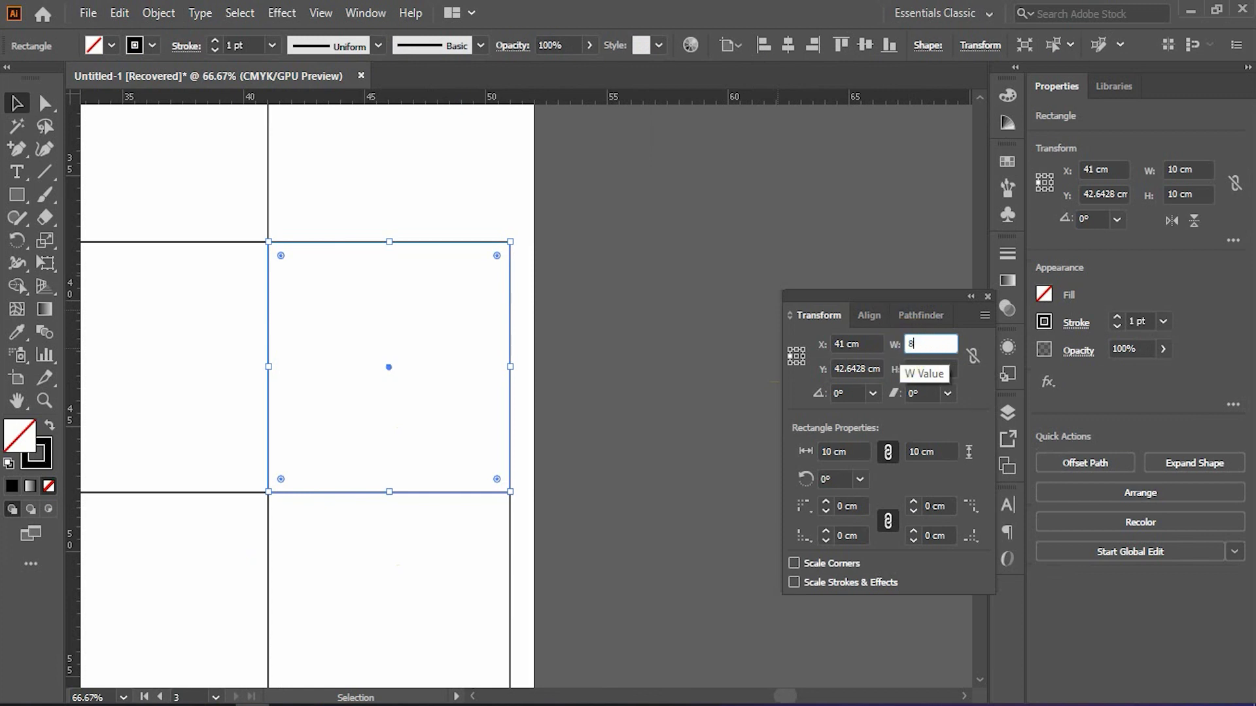
pyautogui.press('Return')
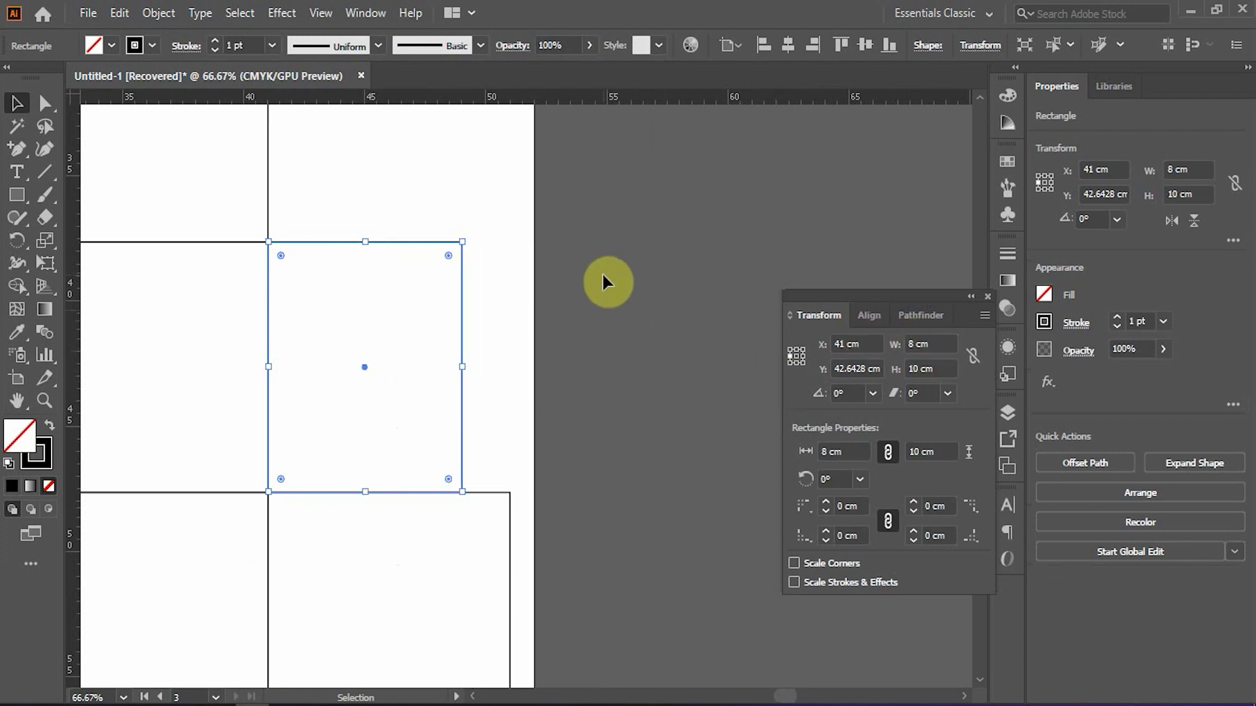
pyautogui.click(602, 275)
# - Add the note "now we can make the lock" just below the 8 cm wide flap
pyautogui.moveTo(541, 351); pyautogui.dragTo(591, 286)
pyautogui.scroll(1, 341, 380)
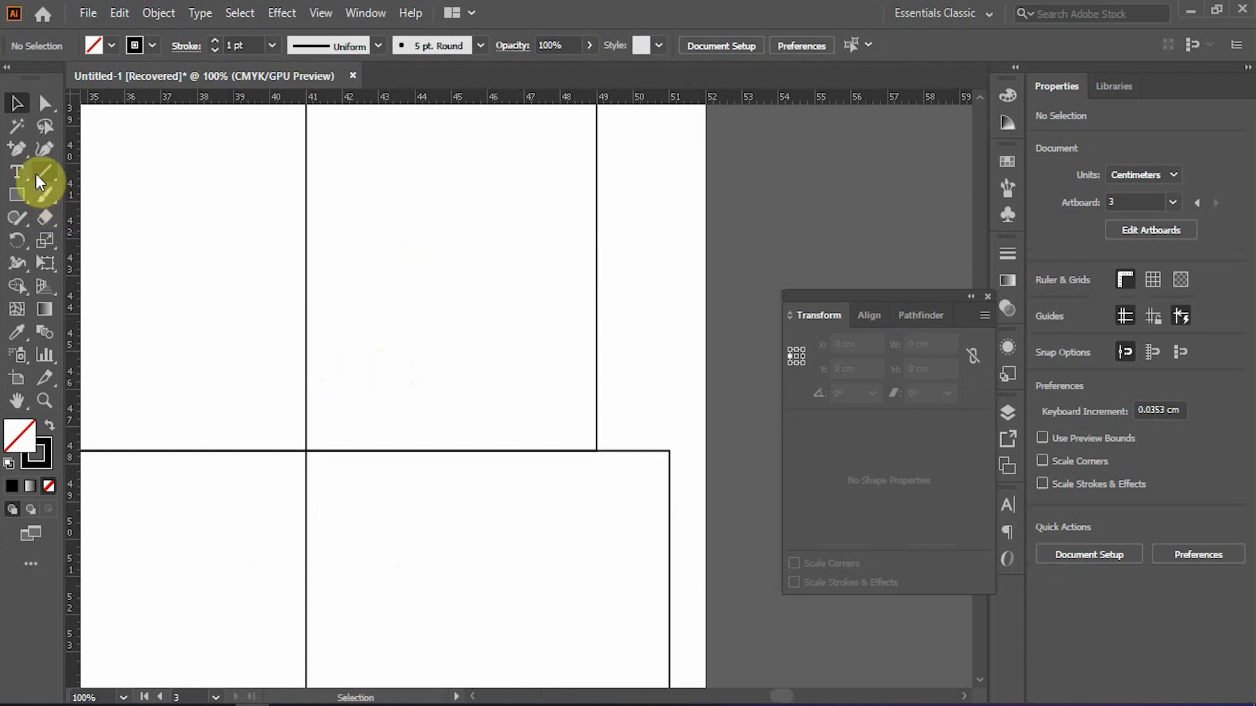
pyautogui.press('t')
pyautogui.moveTo(389, 443); pyautogui.dragTo(333, 366)
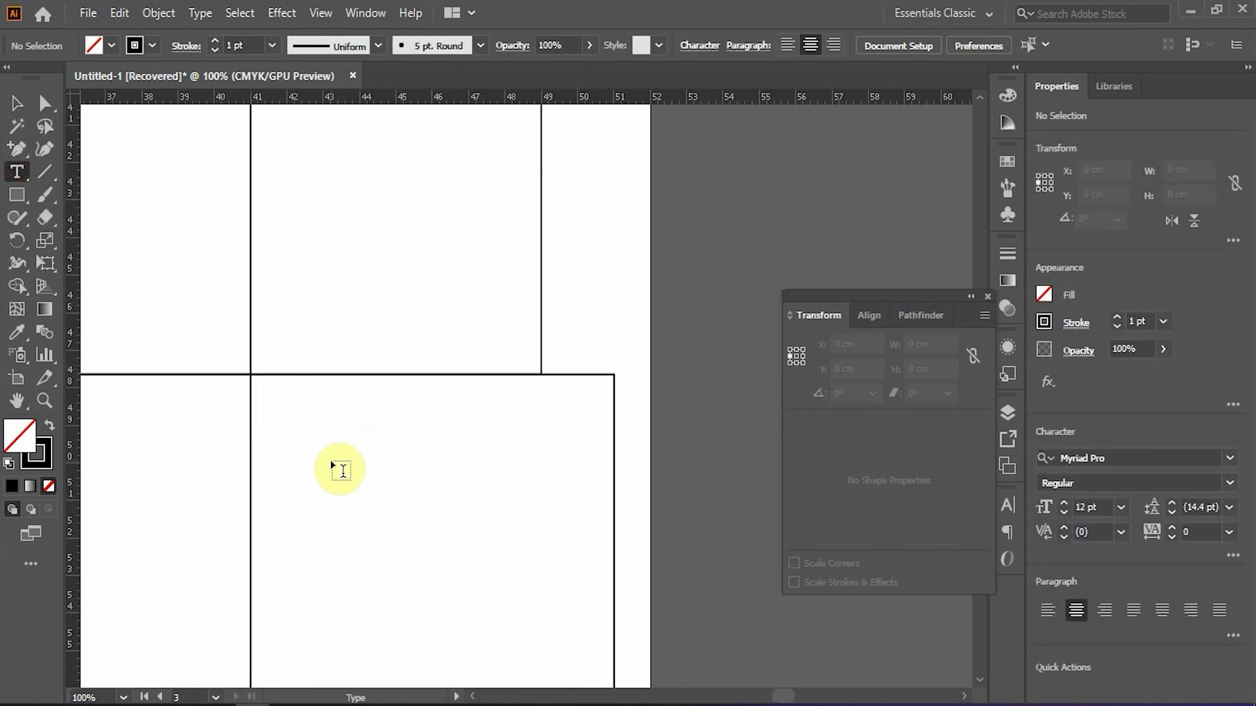
pyautogui.click(331, 459)
pyautogui.press('BackSpace')
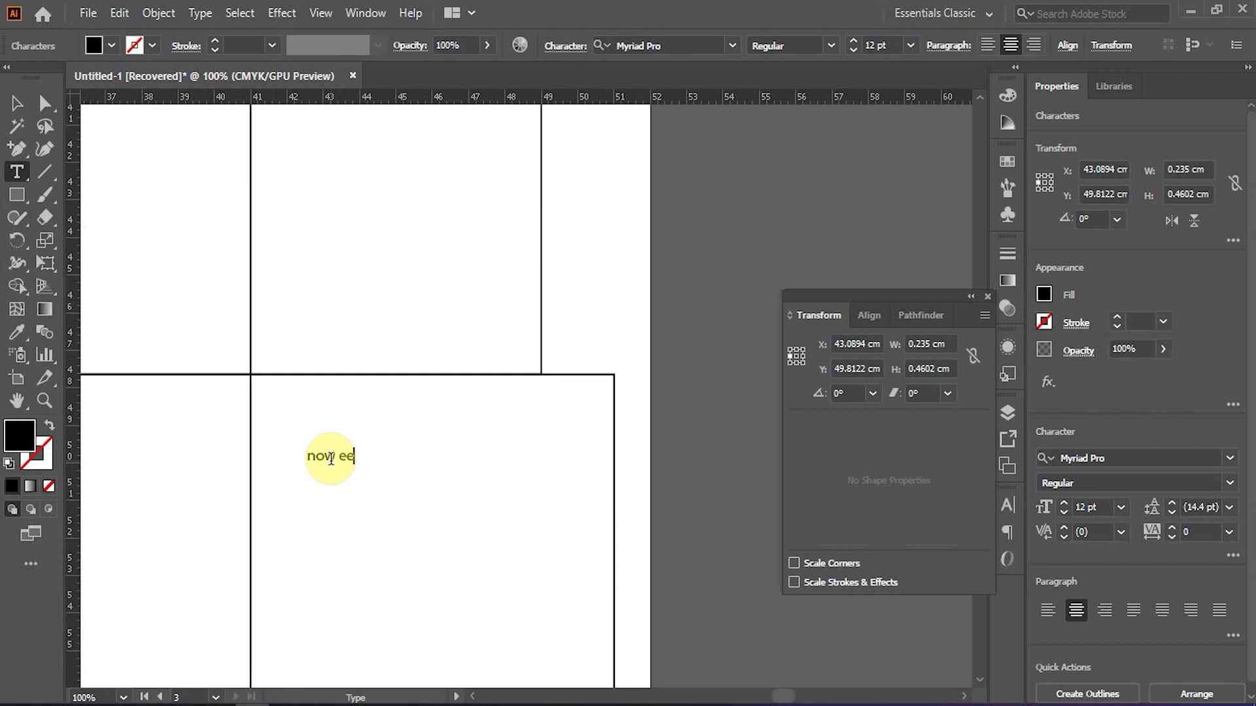
pyautogui.write('now need t m')
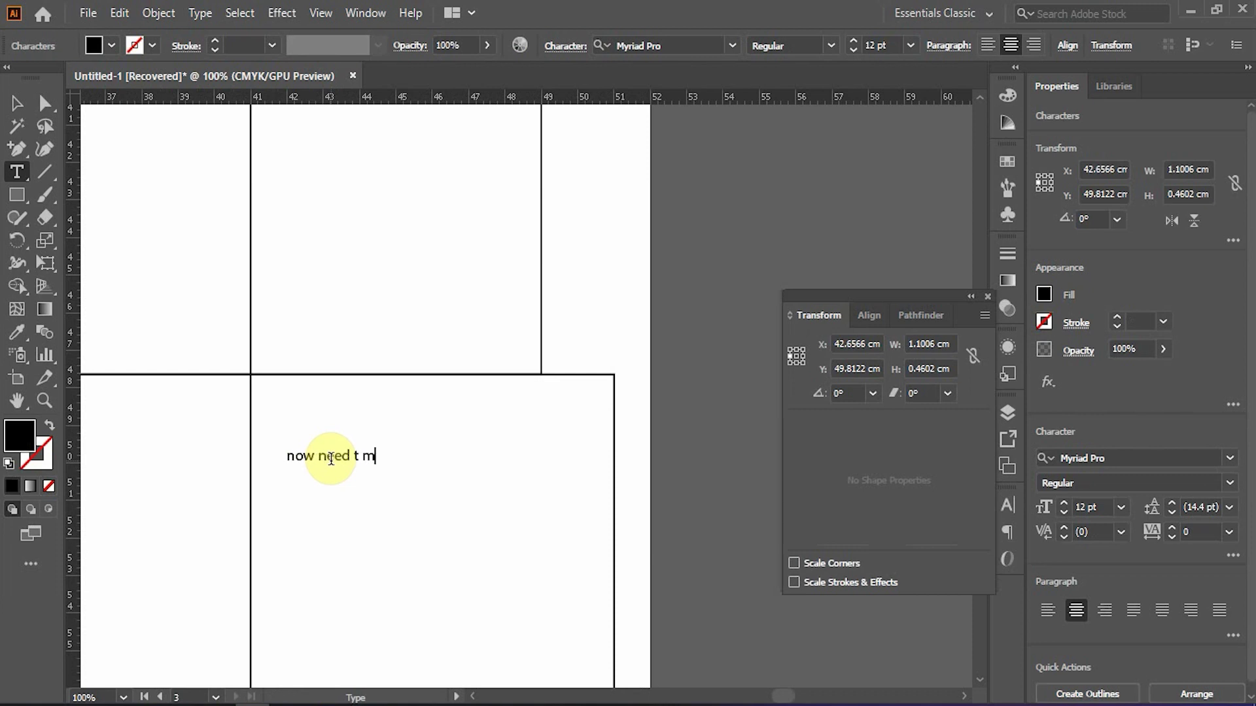
pyautogui.write('a')
pyautogui.press('BackSpace')
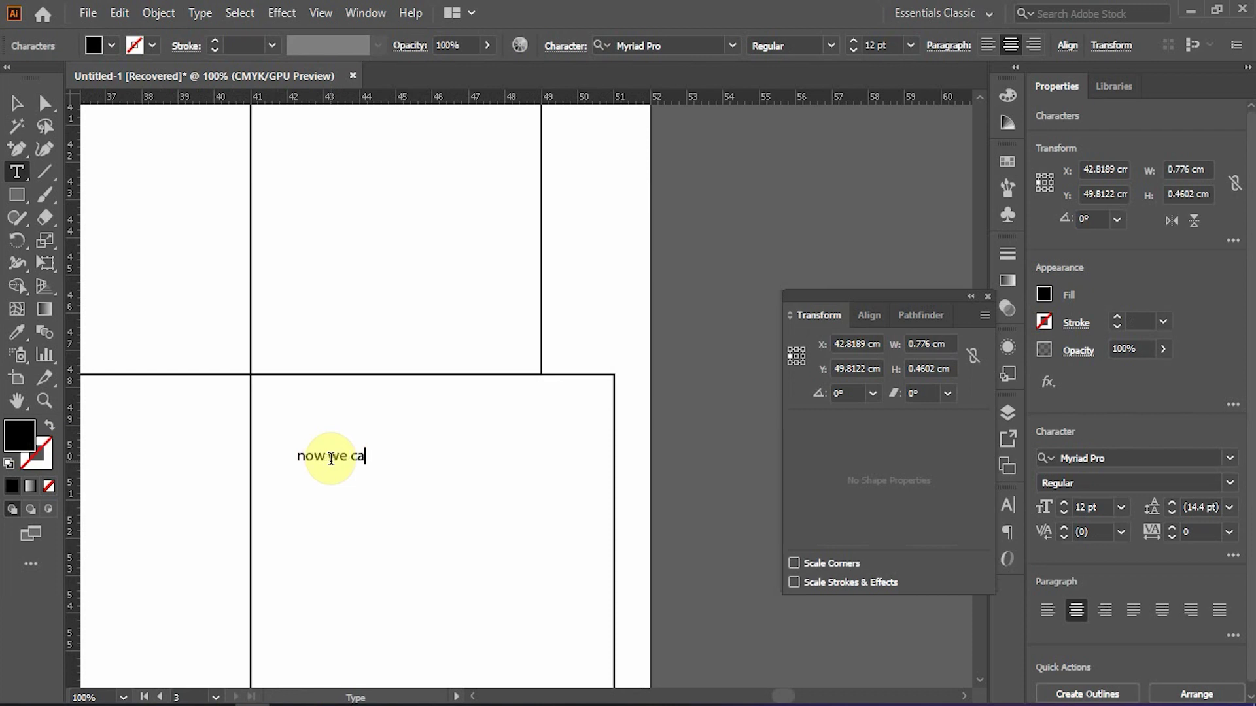
pyautogui.write('make the lock')
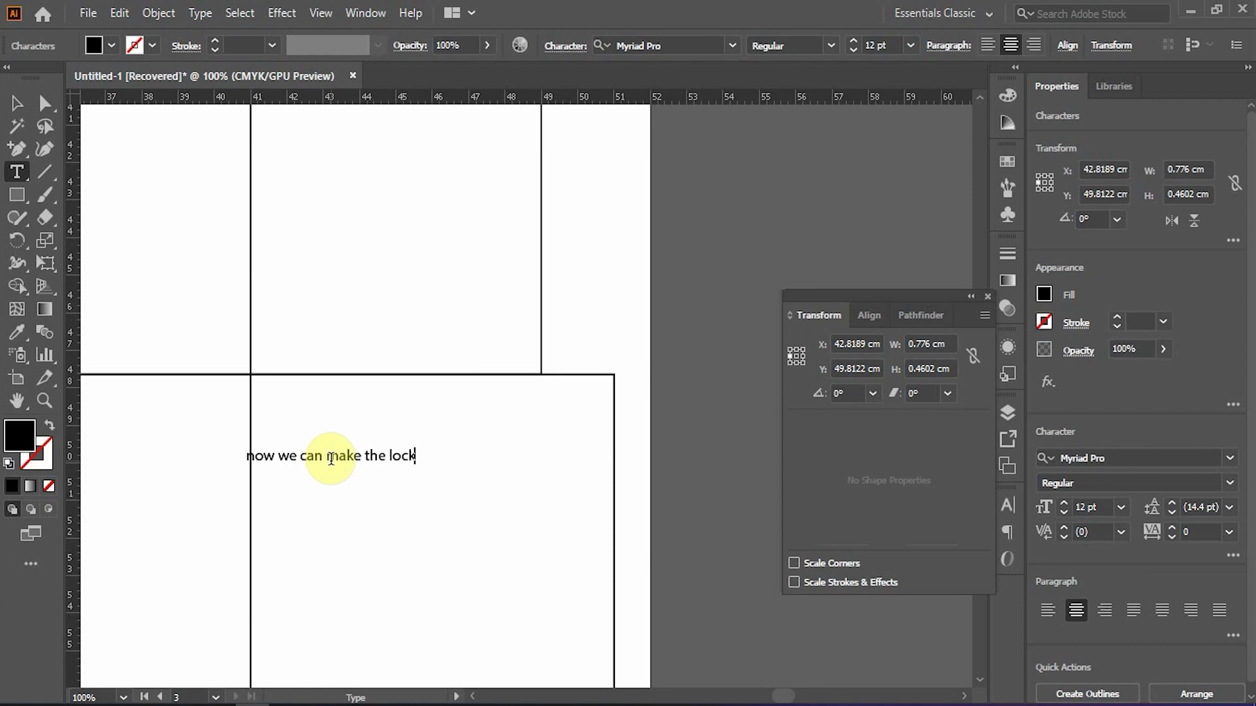
pyautogui.press('Escape')
# - Examine the shape of the lock flap beside the back side on the finished reference die line
pyautogui.scroll(-2, 331, 463)
pyautogui.moveTo(283, 432); pyautogui.dragTo(445, 401)
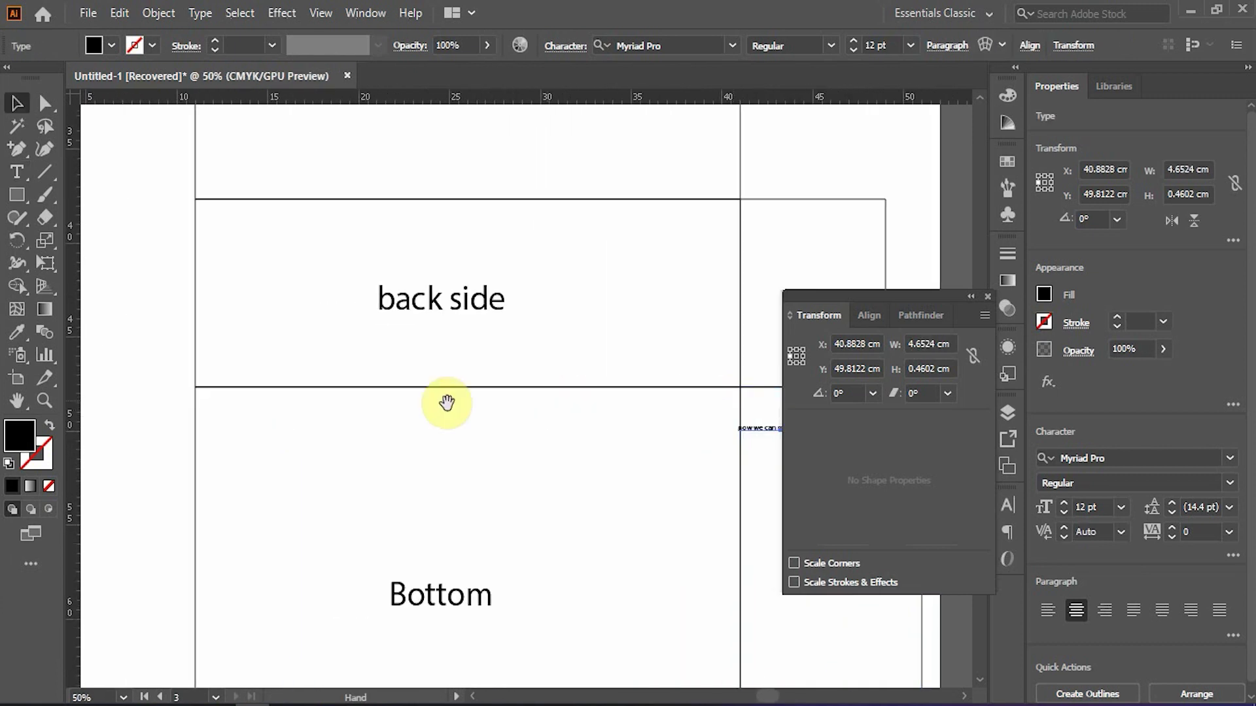
pyautogui.moveTo(367, 402); pyautogui.dragTo(703, 409)
pyautogui.scroll(2, 264, 254)
pyautogui.moveTo(437, 174); pyautogui.dragTo(437, 349)
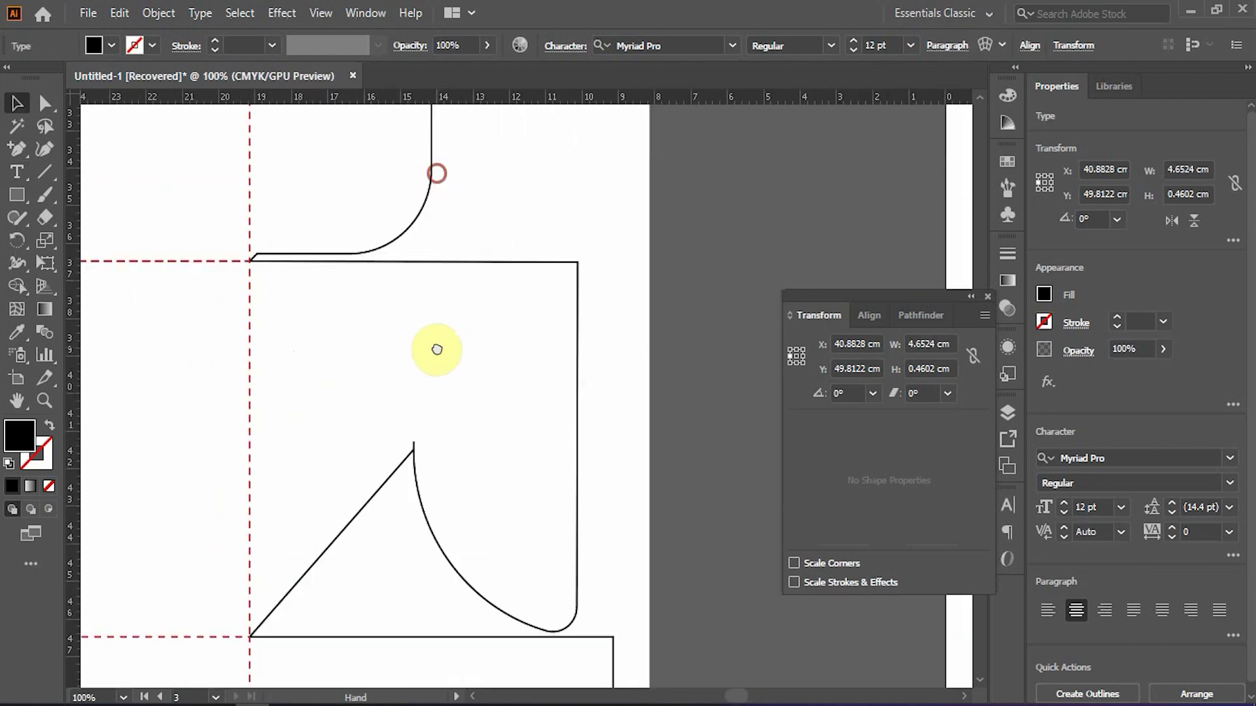
pyautogui.moveTo(604, 246); pyautogui.dragTo(419, 357)
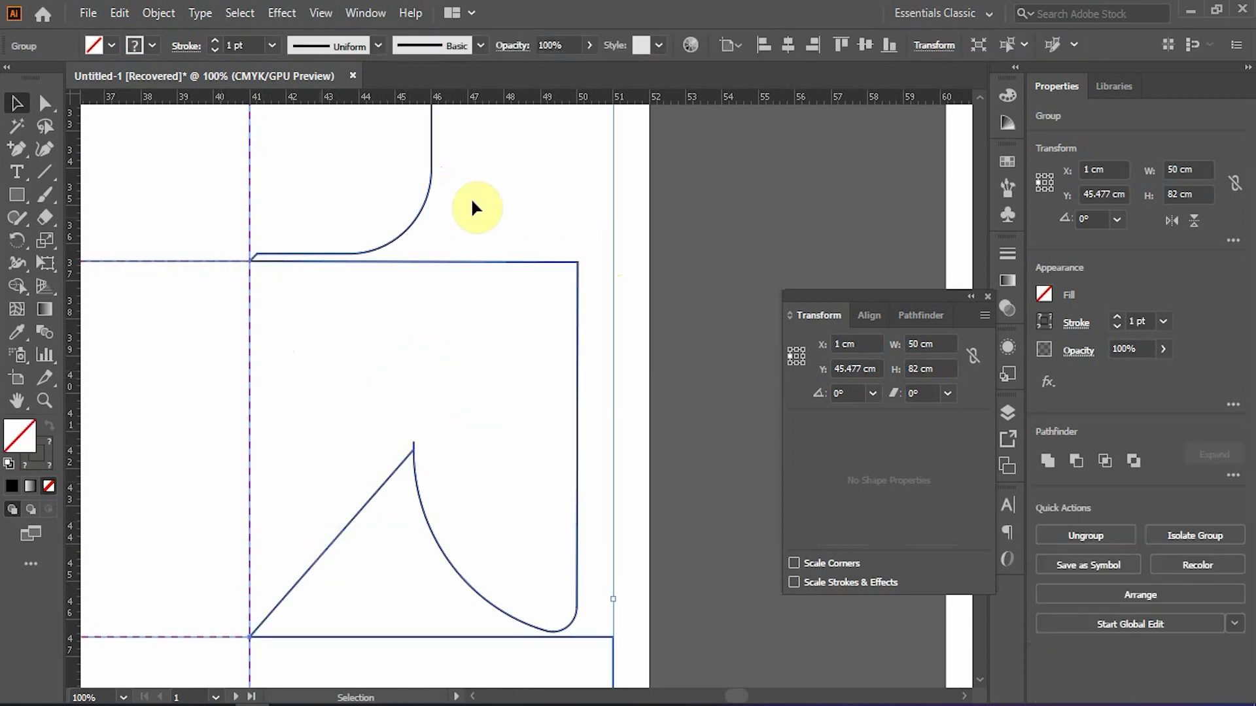
pyautogui.scroll(-3, 405, 430)
pyautogui.moveTo(549, 425); pyautogui.dragTo(133, 414)
pyautogui.moveTo(502, 419); pyautogui.dragTo(389, 397)
pyautogui.click(490, 267)
# - Delete the note "now we can make the lock" from the new die line
pyautogui.scroll(3, 345, 508)
pyautogui.moveTo(419, 437); pyautogui.dragTo(398, 392)
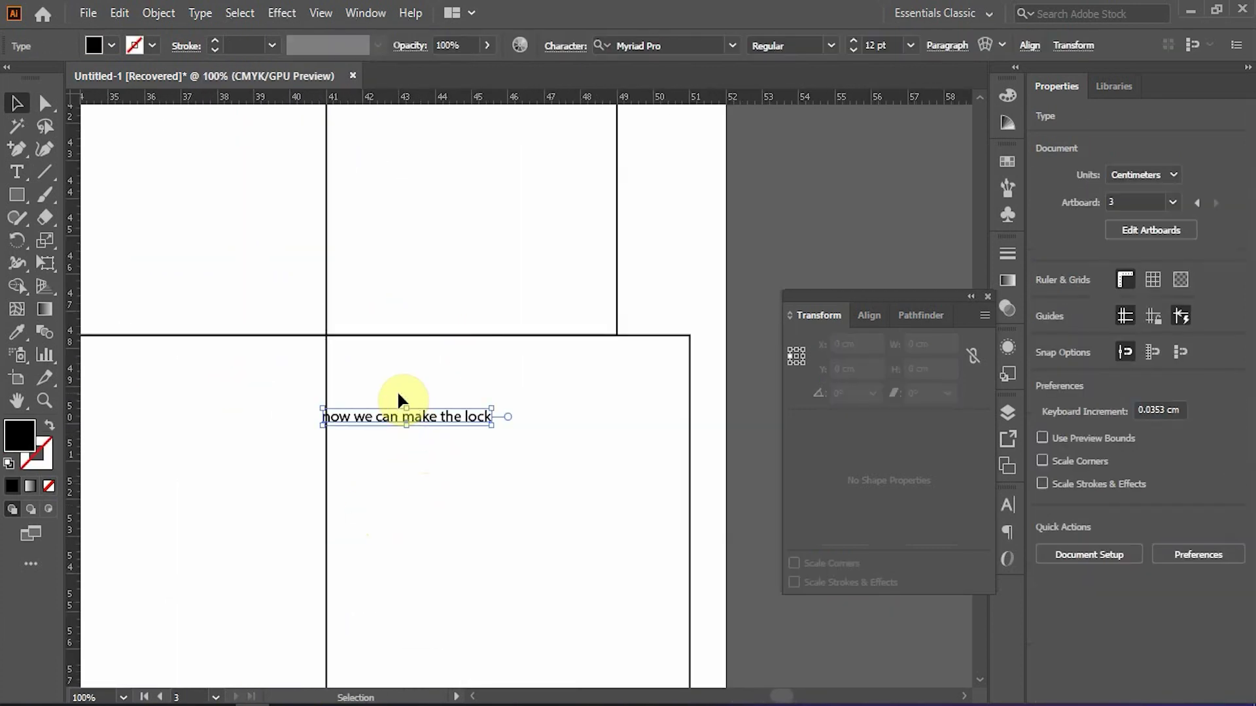
pyautogui.press('Delete')
# - Draw a diagonal line from the flap's lower-left corner to its center, matching the flap's 1 pt black stroke
pyautogui.moveTo(384, 261); pyautogui.dragTo(324, 436)
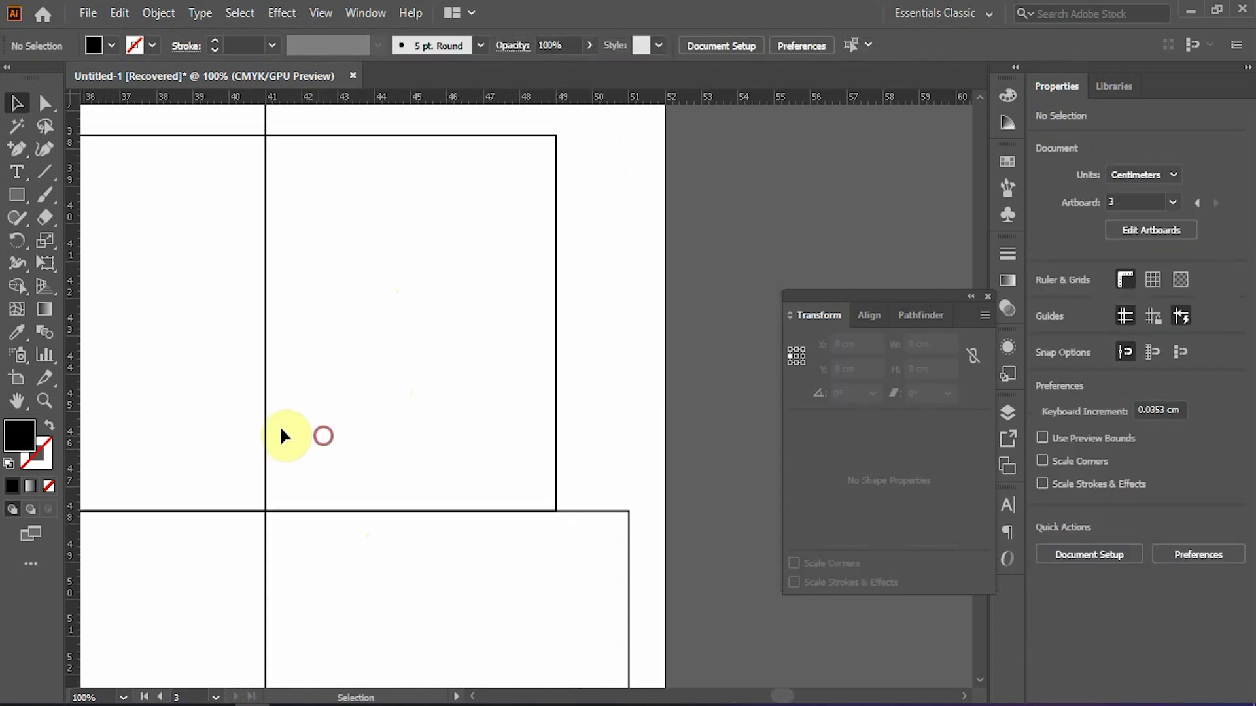
pyautogui.click(49, 173)
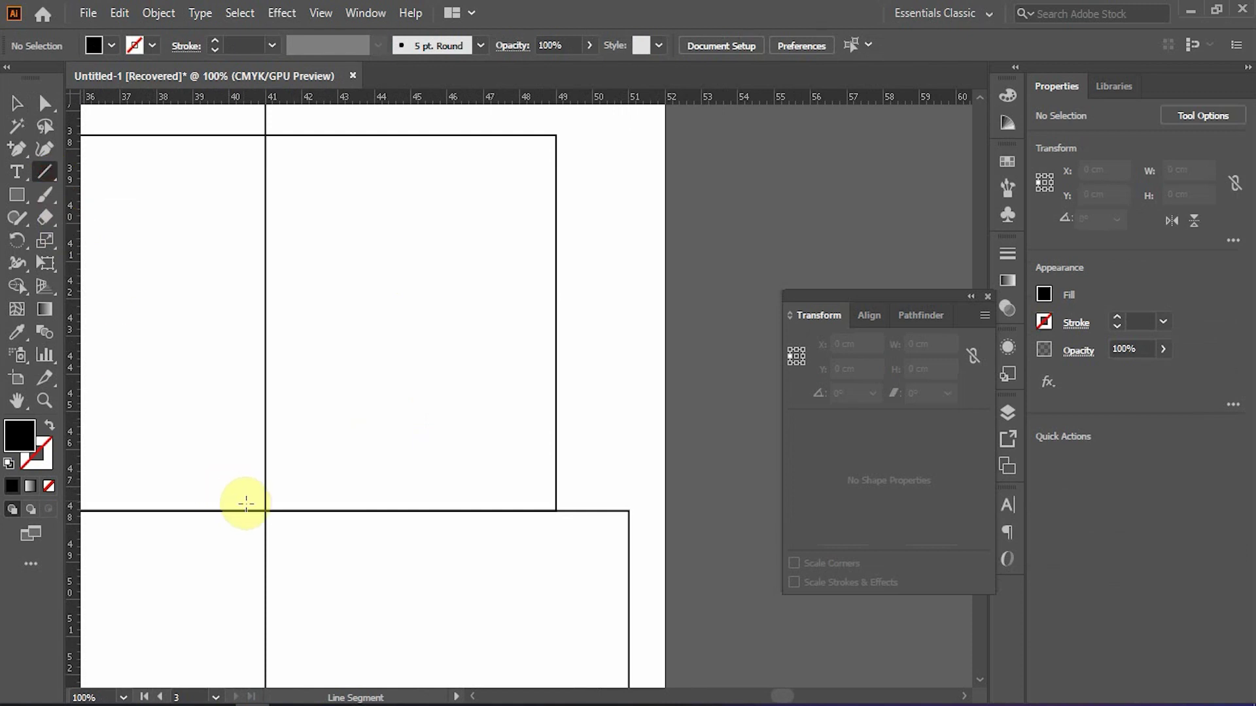
pyautogui.moveTo(265, 511); pyautogui.dragTo(412, 323)
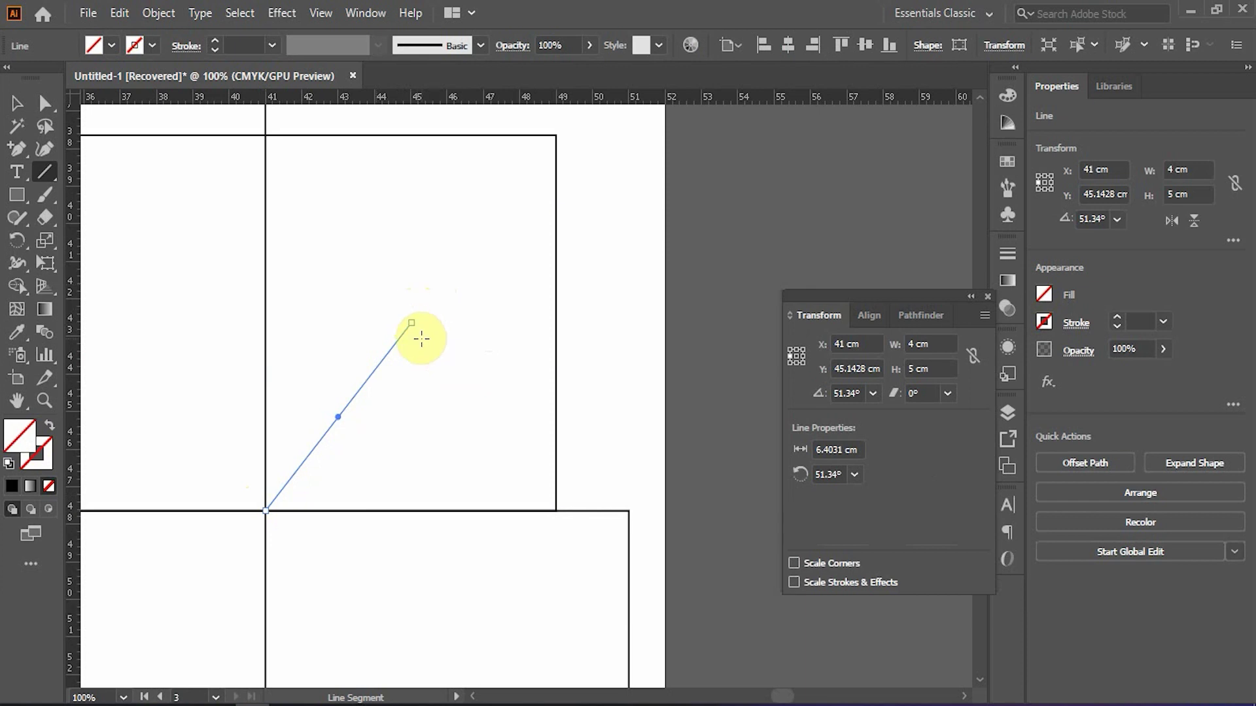
pyautogui.press('i')
pyautogui.click(561, 313)
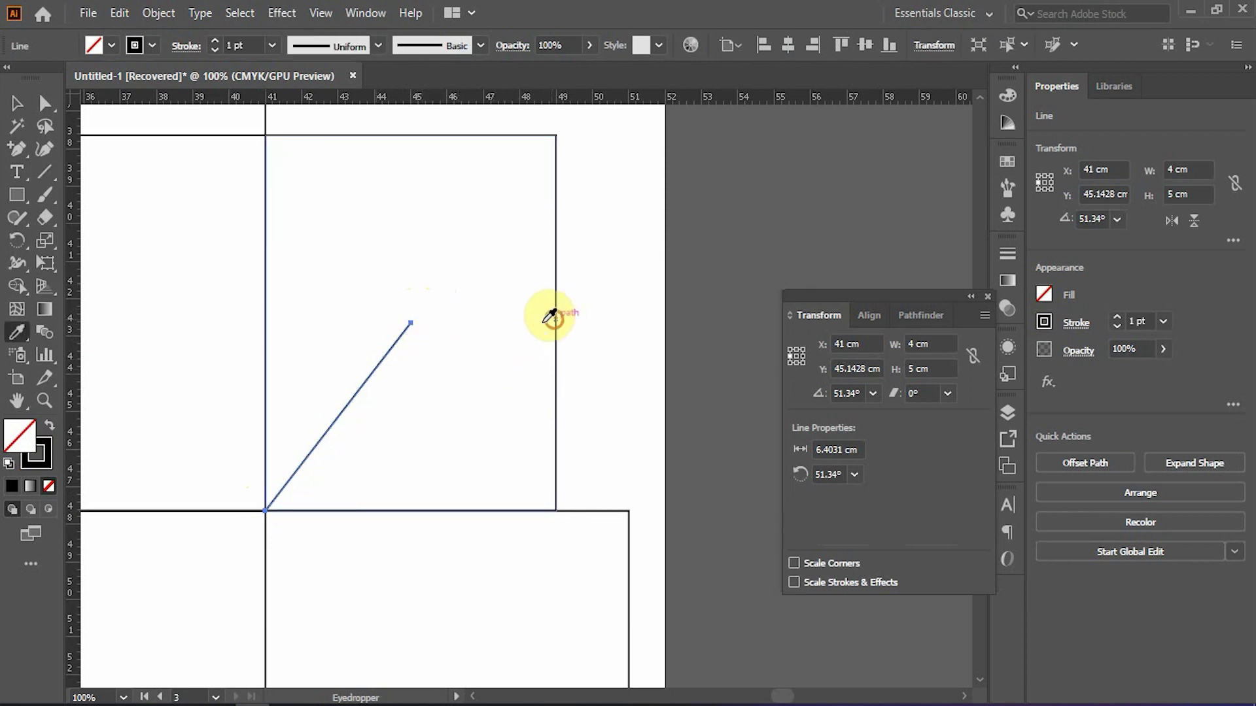
pyautogui.press('v')
pyautogui.click(443, 396)
# - Duplicate the 8 x 10 cm flap rectangle in place
pyautogui.scroll(-1, 405, 396)
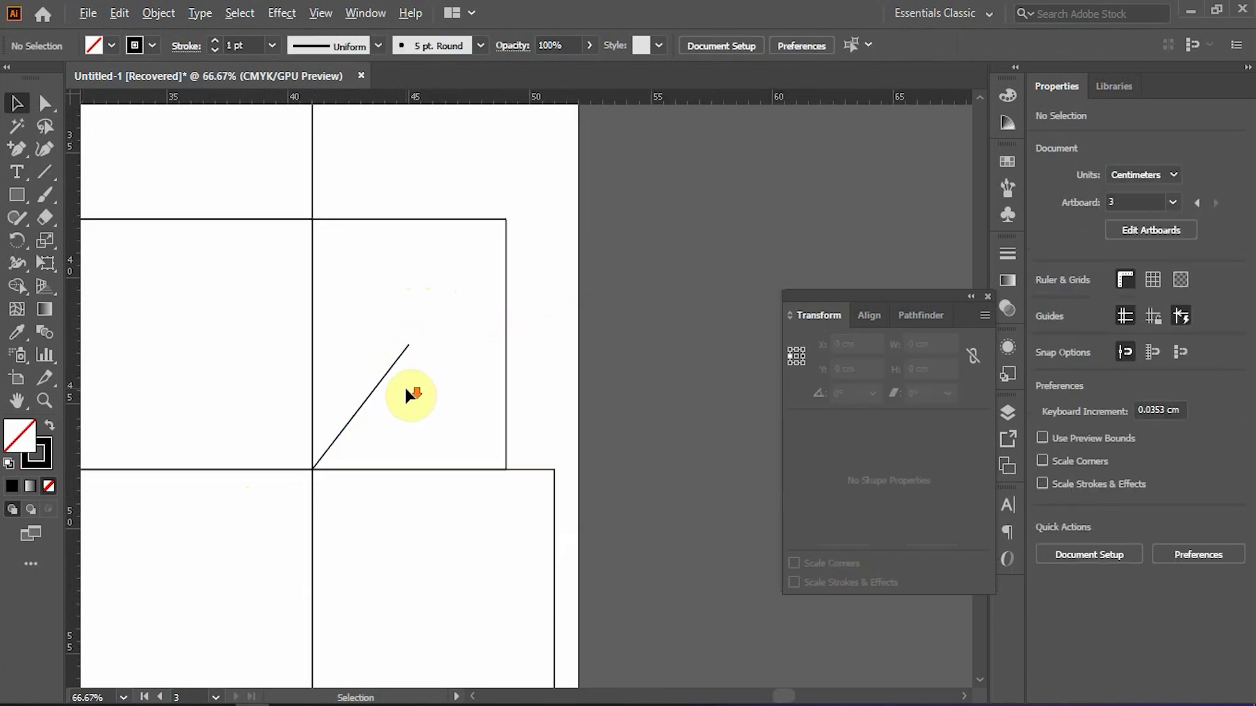
pyautogui.moveTo(427, 364)
pyautogui.mouseDown()
pyautogui.moveTo(432, 310)
pyautogui.moveTo(433, 385)
pyautogui.mouseUp()
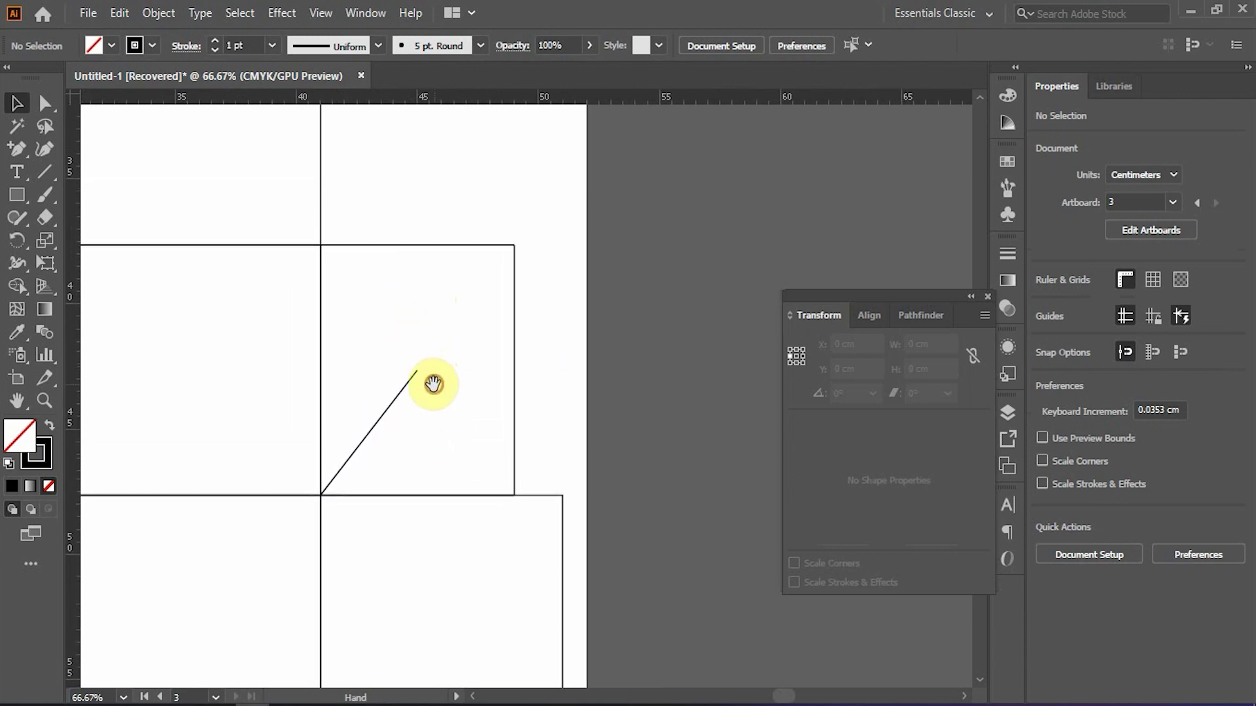
pyautogui.click(405, 245)
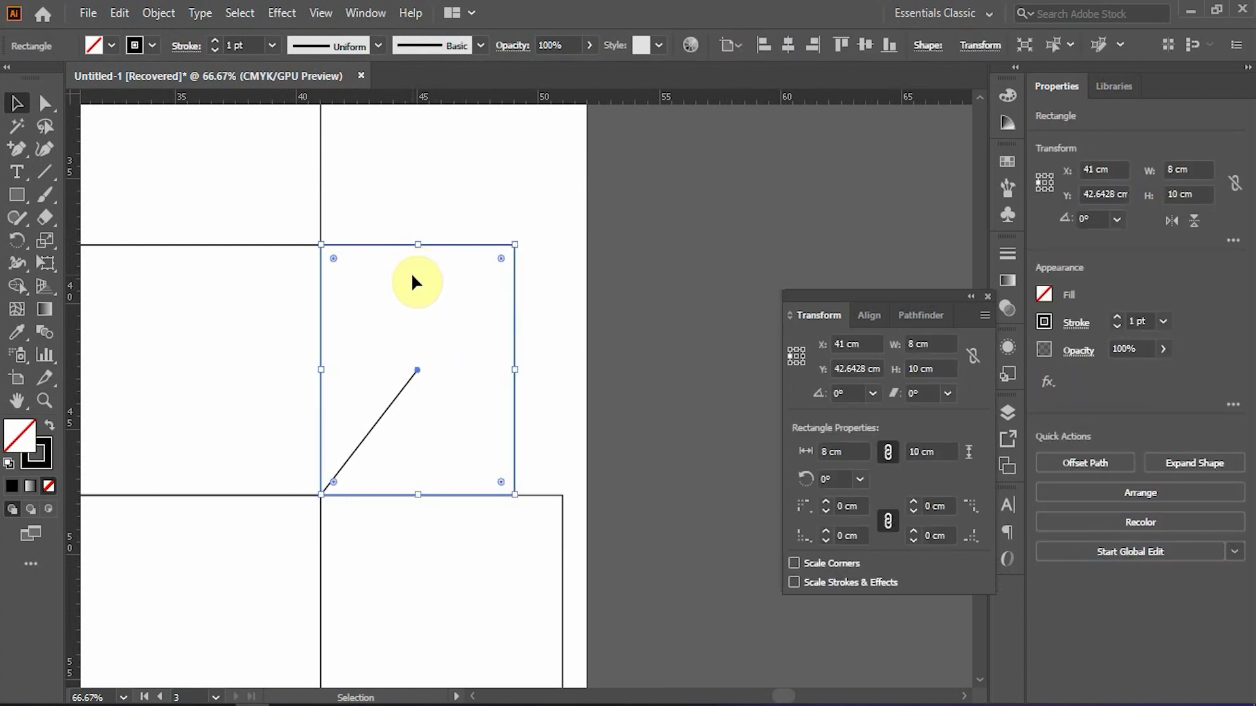
pyautogui.press('Right')
pyautogui.press('Left')
# - Try narrowing the duplicate from its left edge, first to a quarter of its width and then to 4 cm, undoing each change
pyautogui.click(934, 342)
pyautogui.write('/')
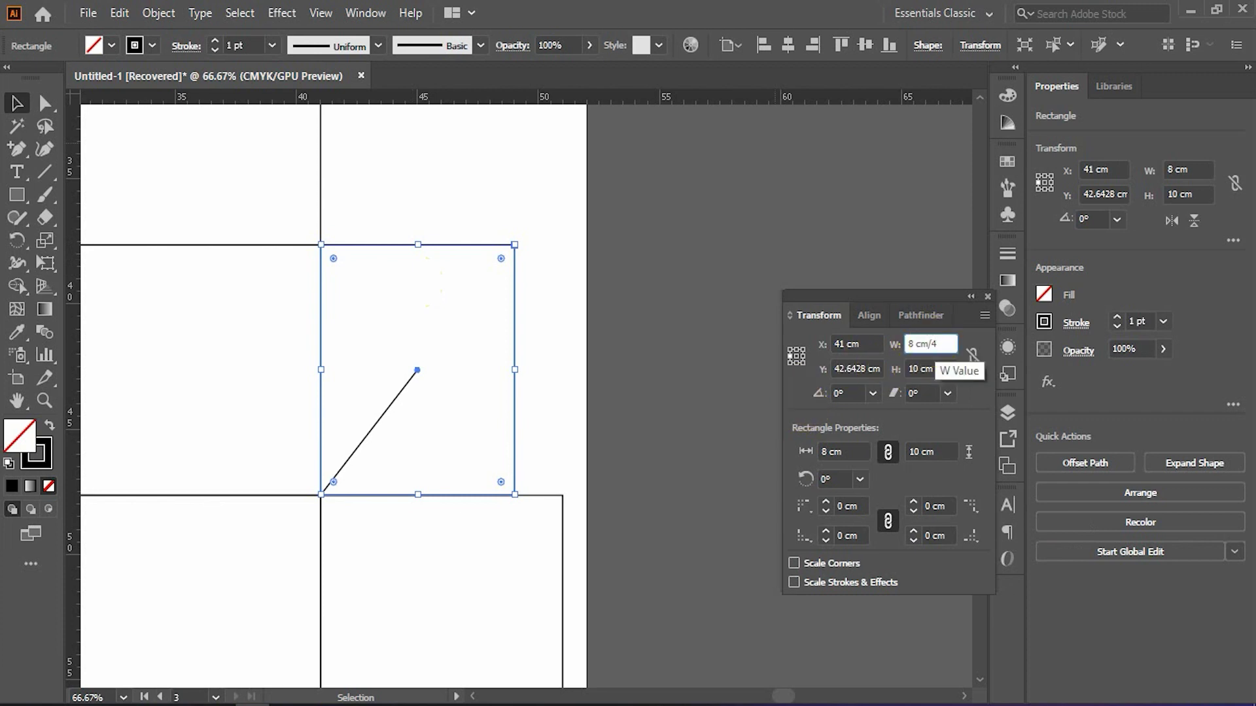
pyautogui.write('4')
pyautogui.press('Return')
pyautogui.hotkey('ctrl', 'z')
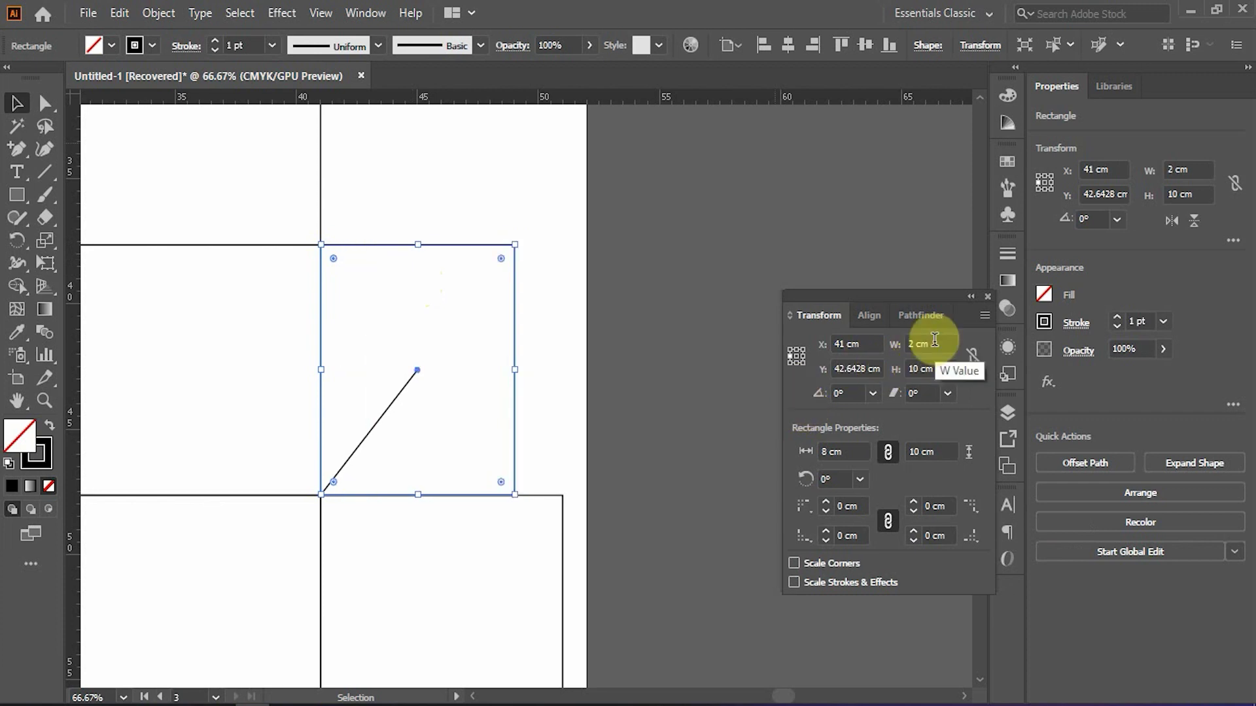
pyautogui.click(935, 340)
pyautogui.write('4')
pyautogui.press('Return')
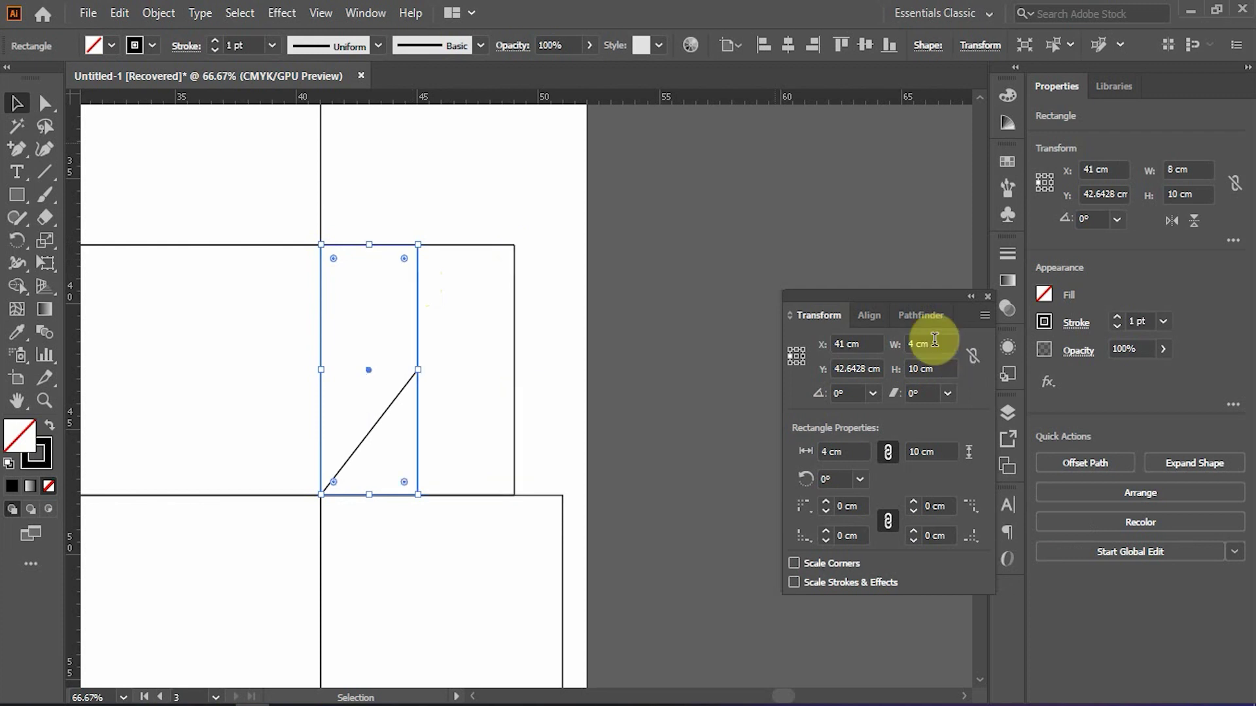
pyautogui.scroll(1, 465, 332)
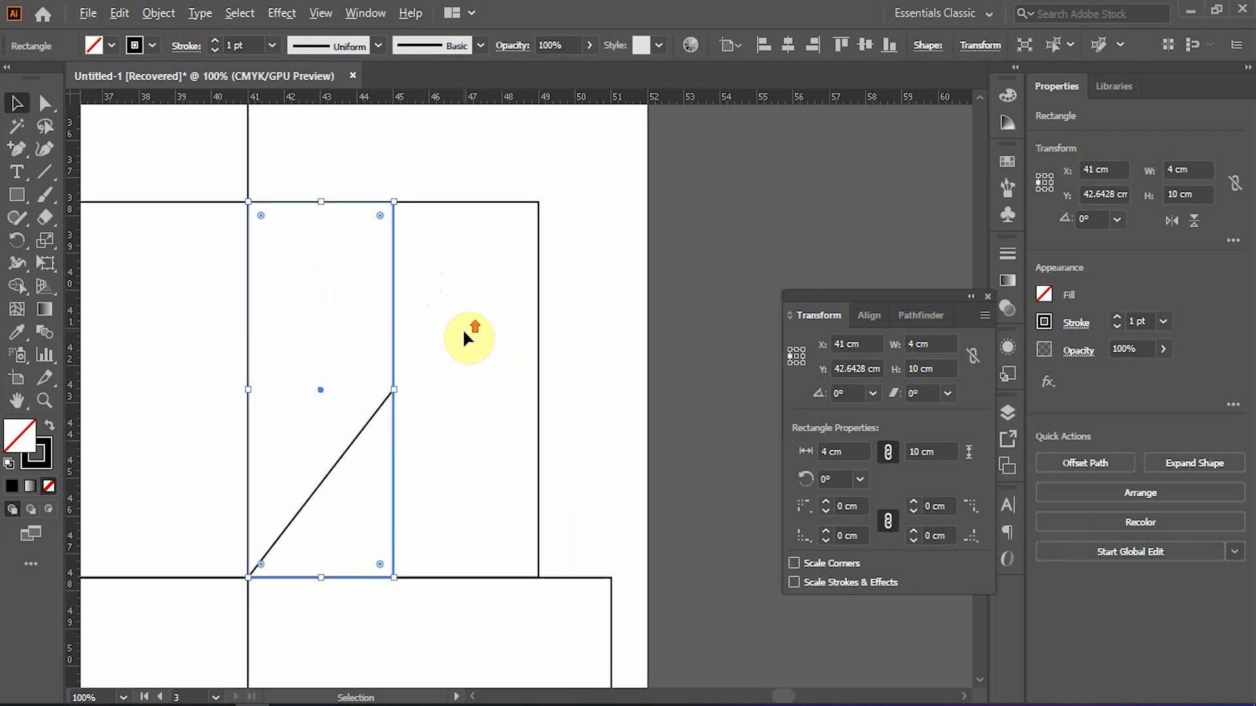
pyautogui.click(465, 332)
pyautogui.hotkey('ctrl', 'z')
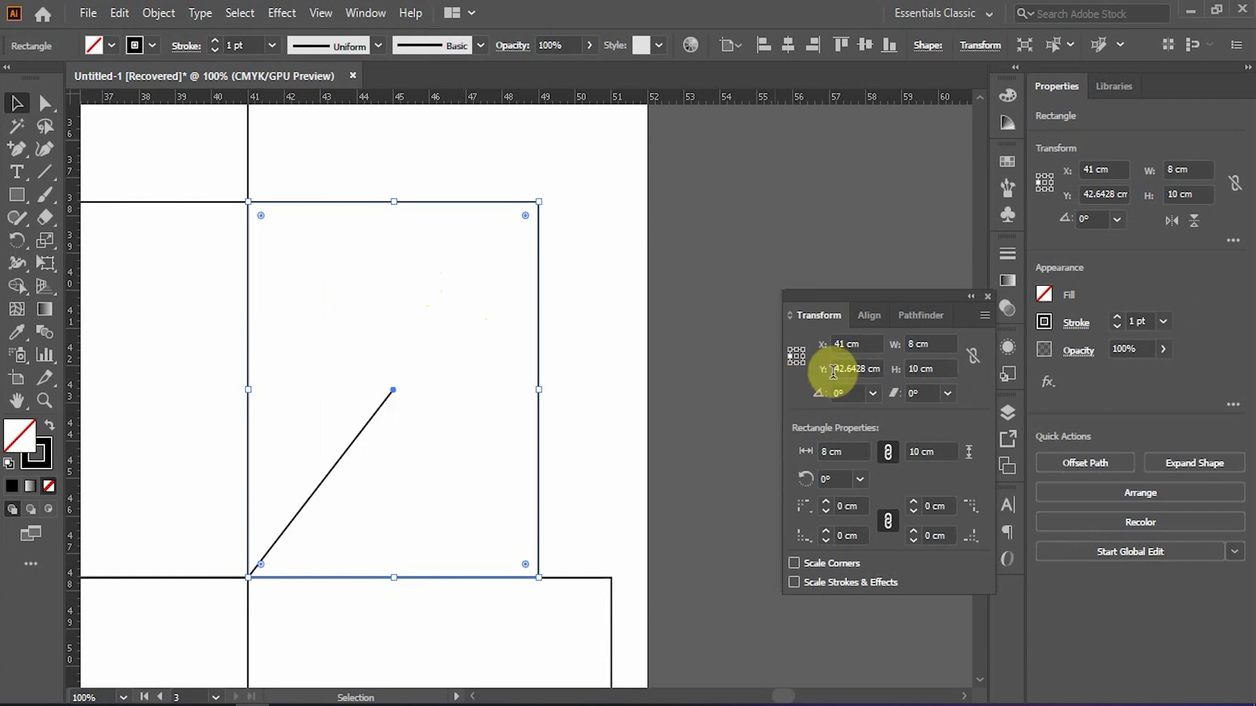
# - Halve the duplicate rectangle's width to 4 cm, anchored at its right edge
pyautogui.click(804, 357)
pyautogui.click(948, 343)
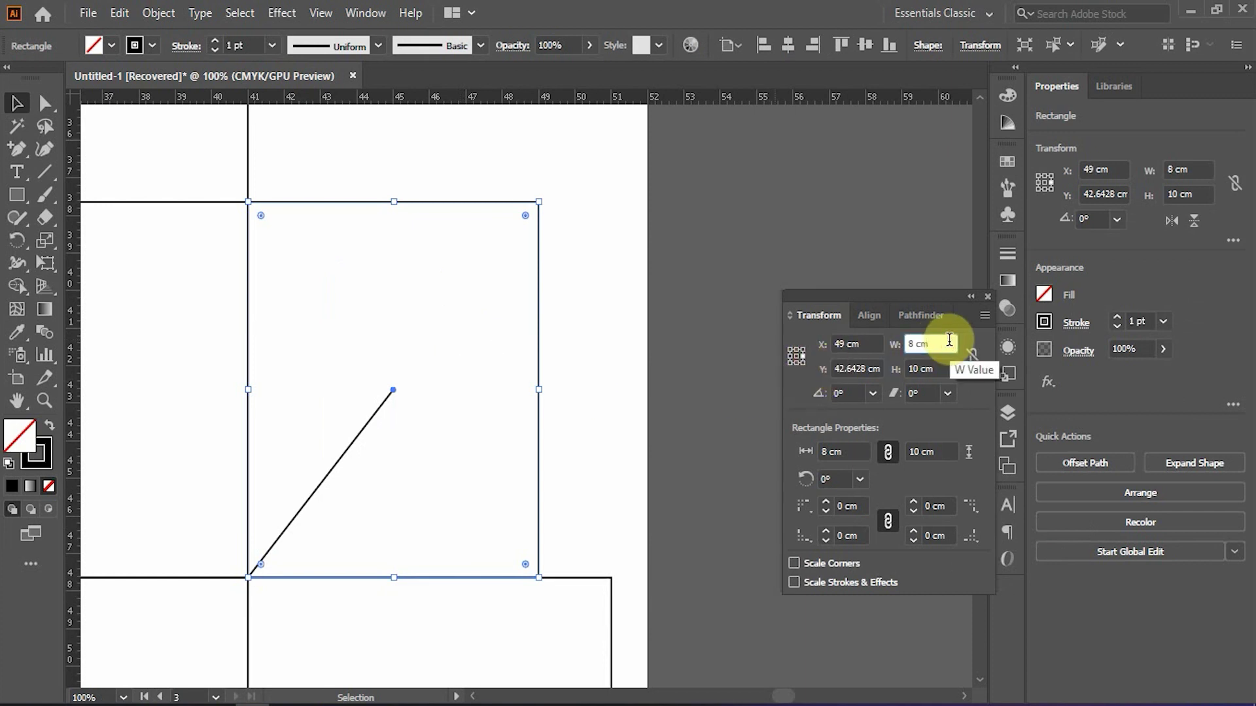
pyautogui.write('/2')
pyautogui.press('Return')
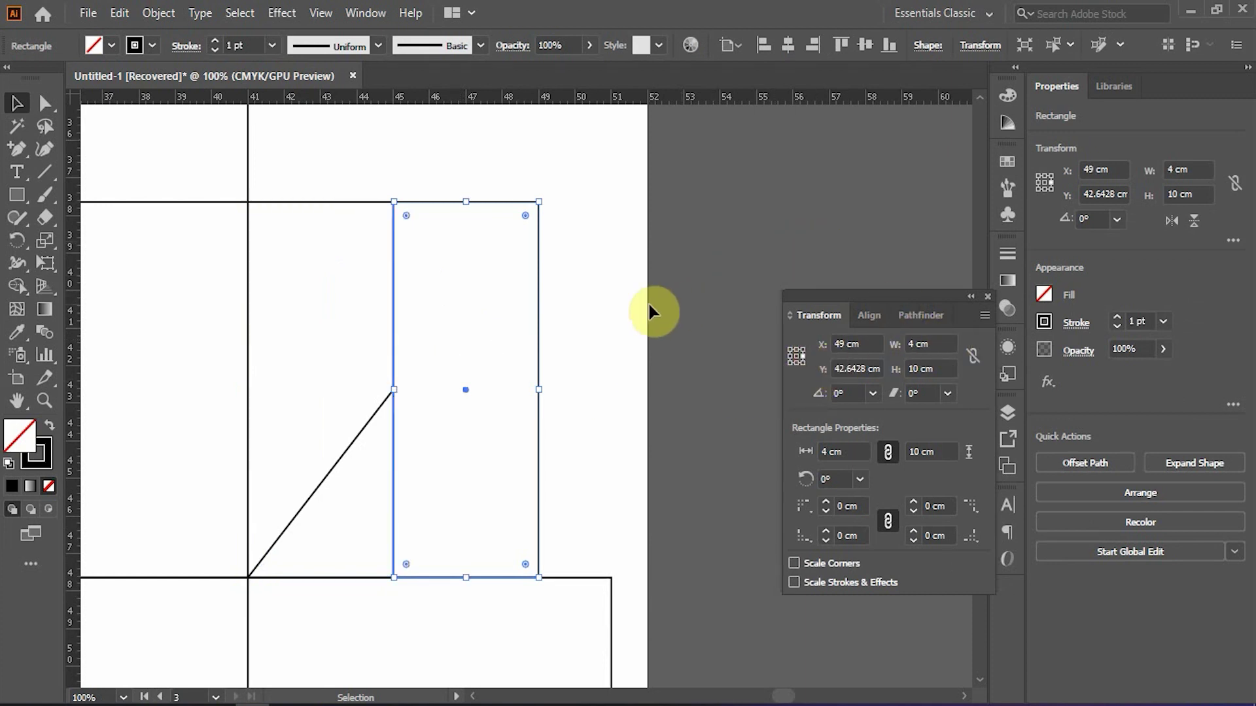
pyautogui.click(589, 289)
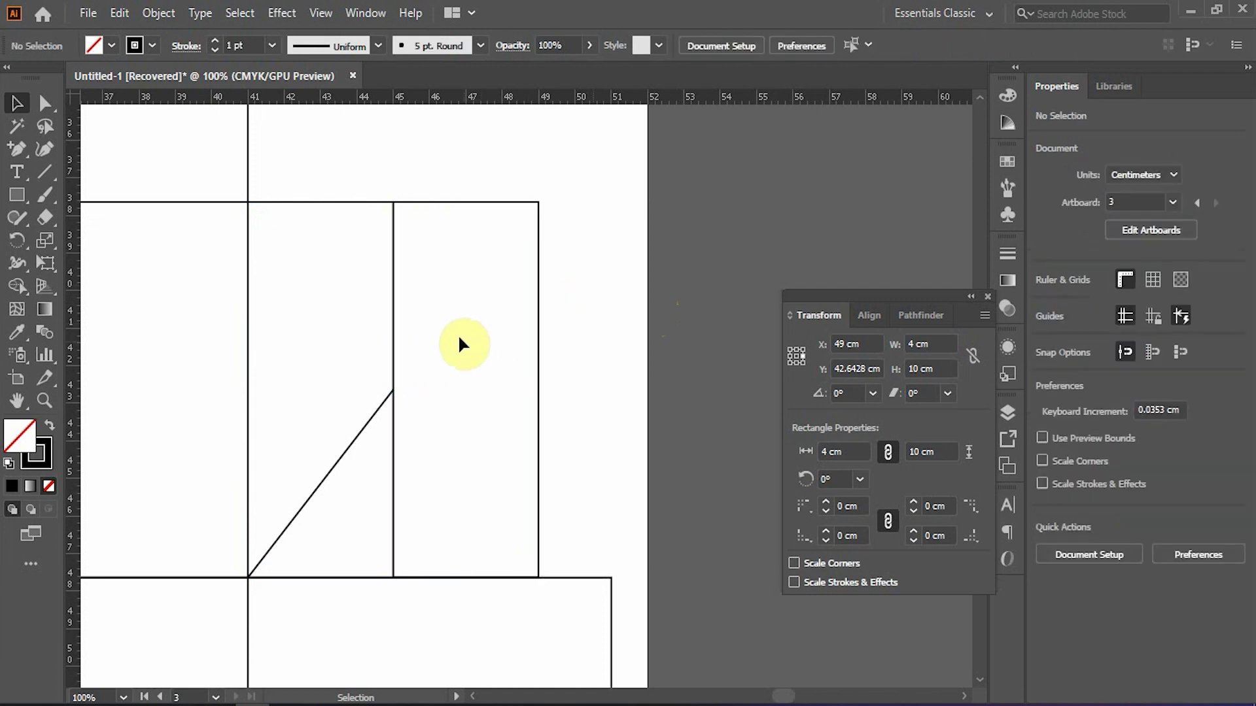
# - Duplicate the 8 cm wide flap in place and halve the copy's height to 5 cm, anchored at its top edge
pyautogui.click(353, 203)
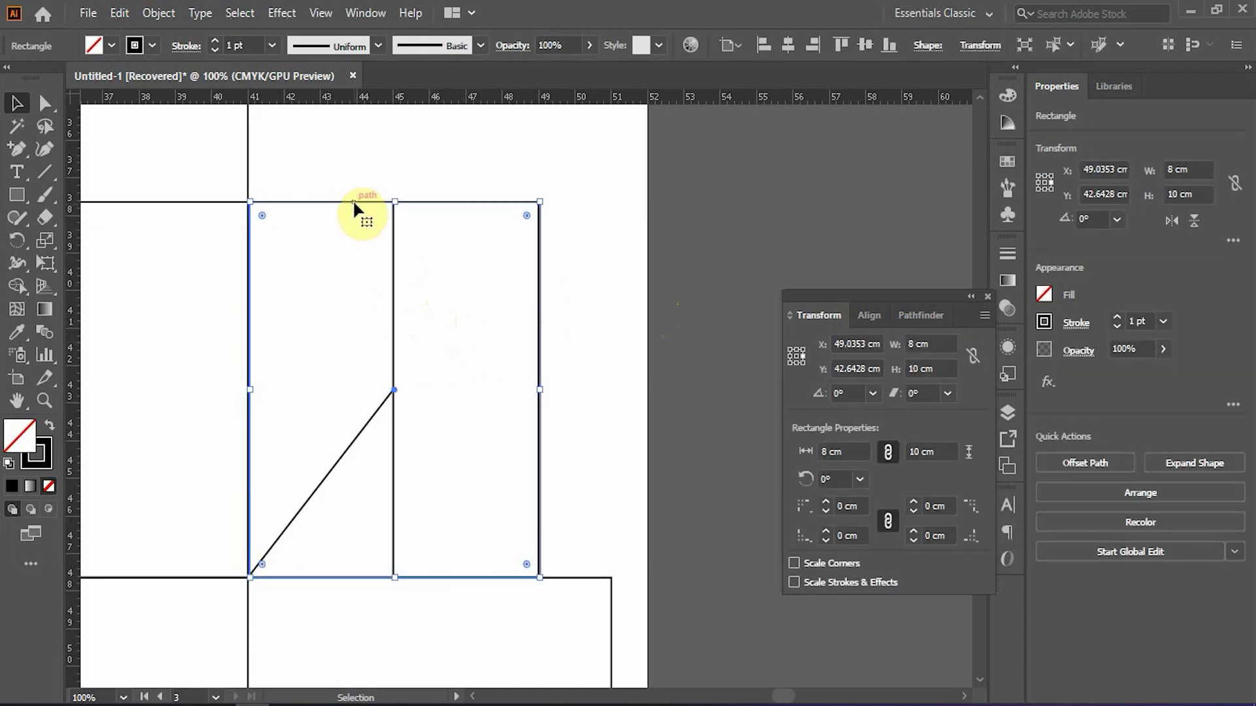
pyautogui.click(795, 348)
pyautogui.click(931, 369)
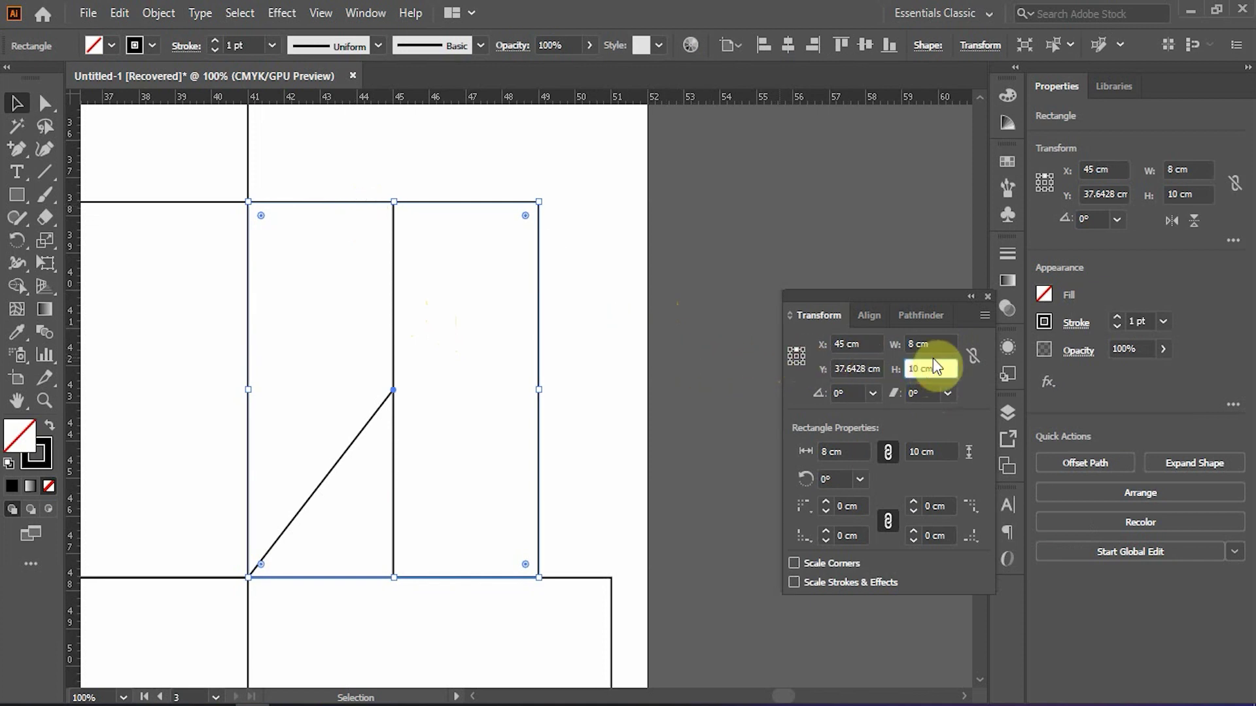
pyautogui.write('/2')
pyautogui.press('Return')
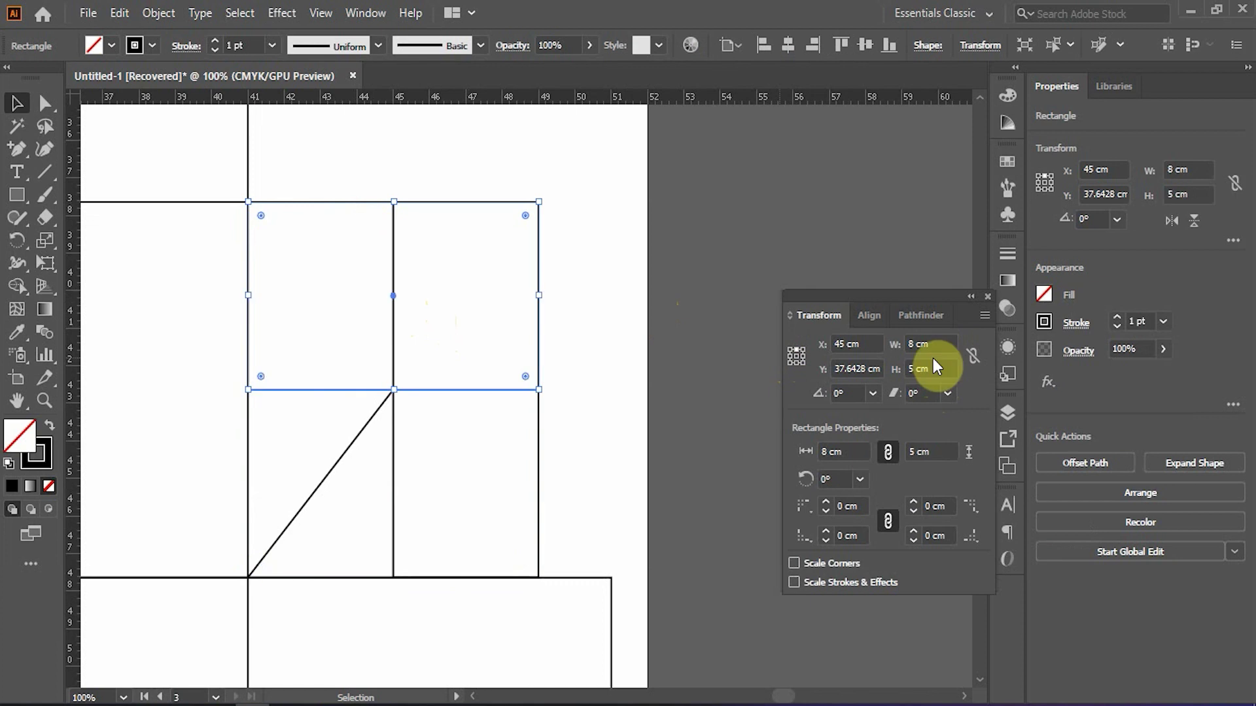
pyautogui.click(435, 343)
# - Delete the 4 cm wide rectangle on the flap's right half and undo the deletion
pyautogui.scroll(1, 424, 393)
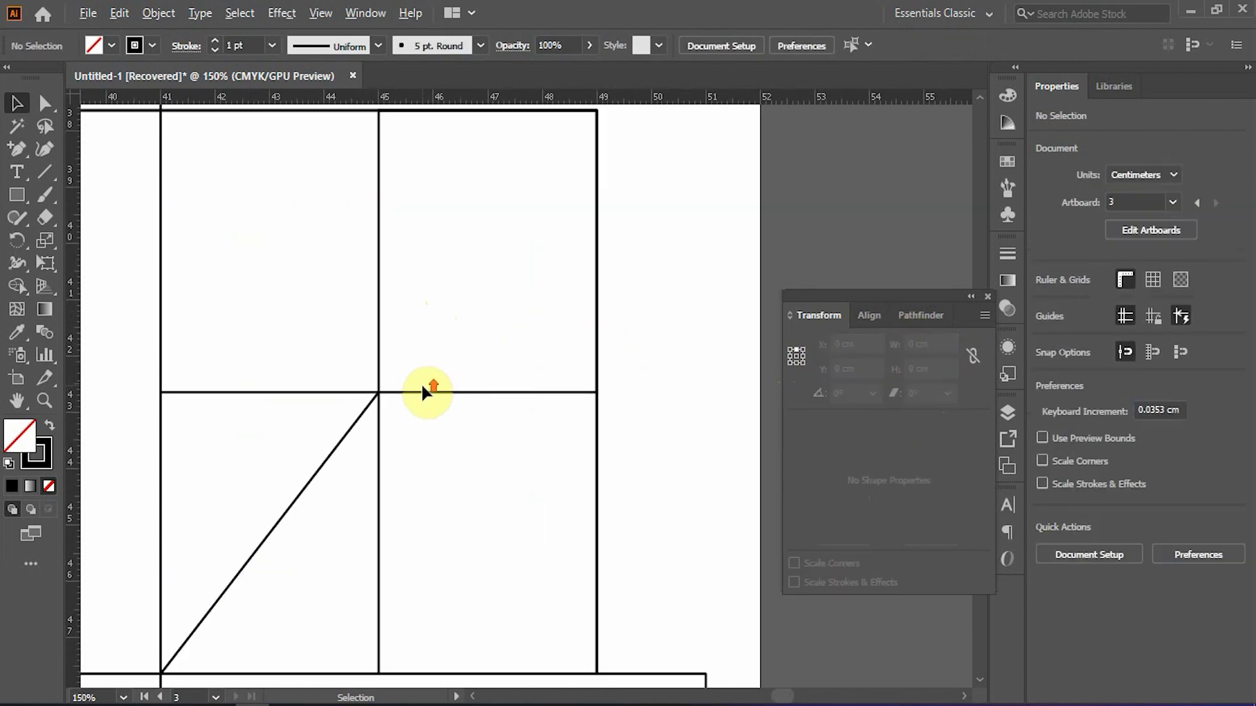
pyautogui.scroll(-1, 420, 378)
pyautogui.click(392, 306)
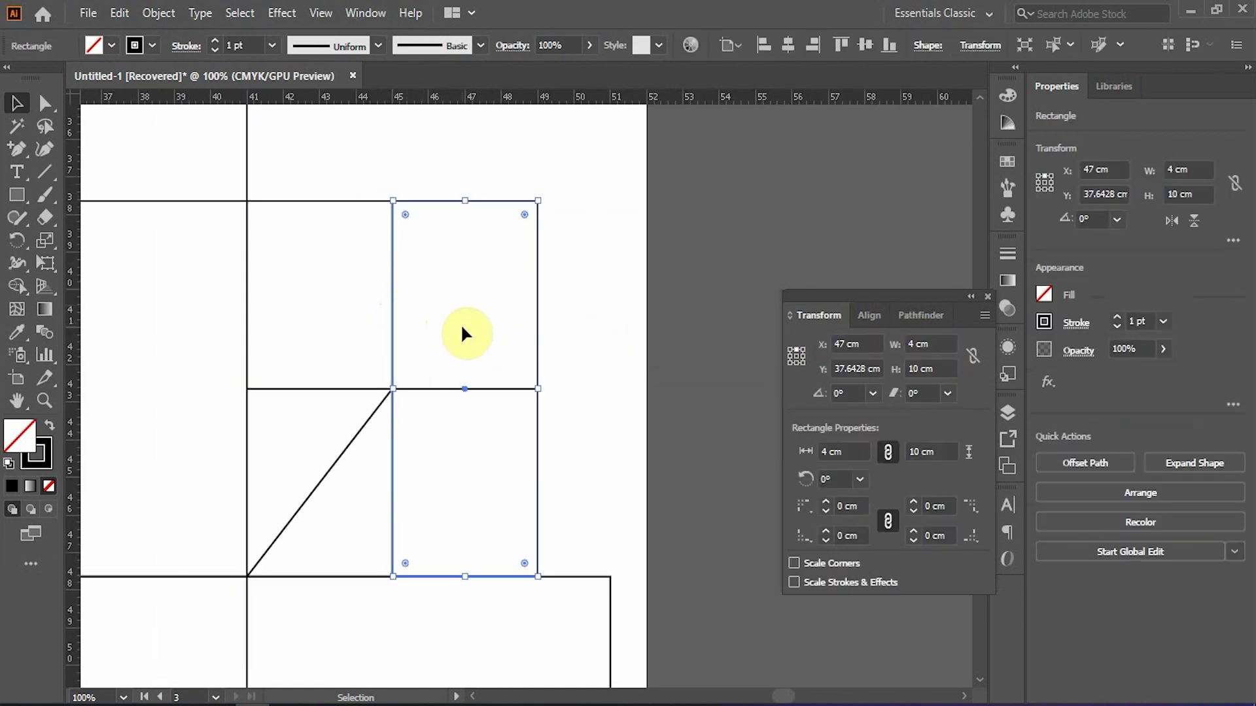
pyautogui.press('Delete')
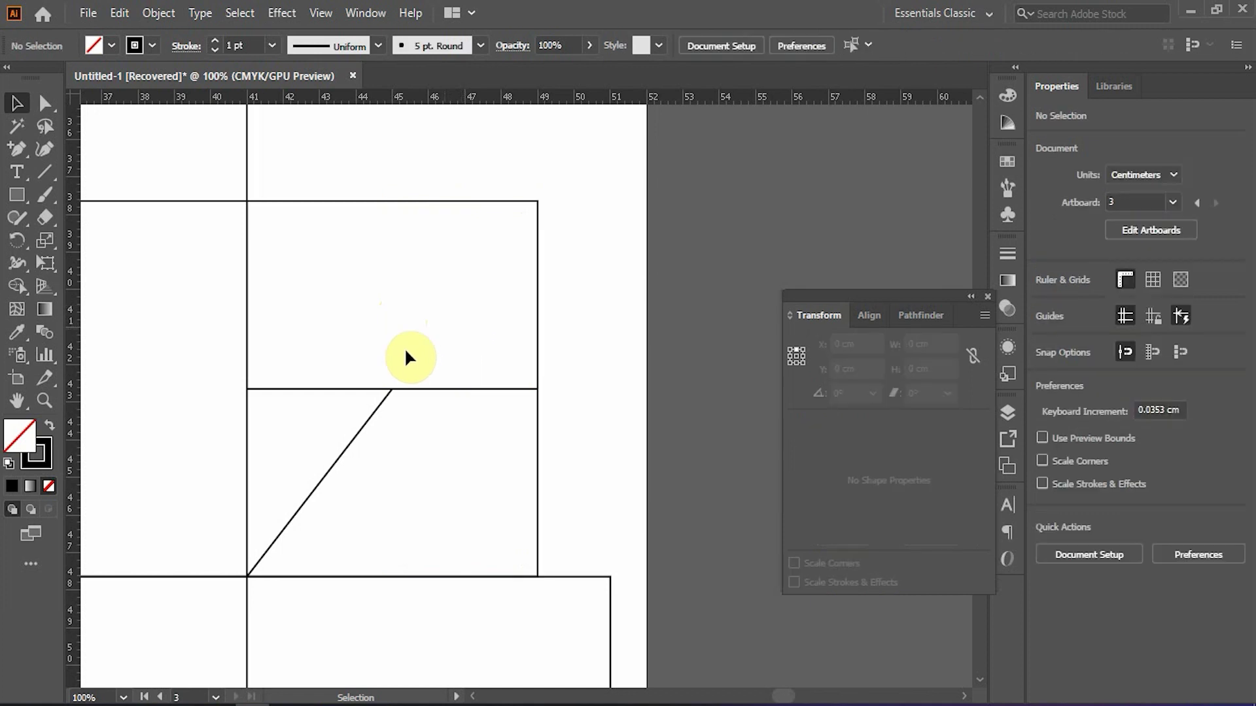
pyautogui.hotkey('ctrl', 'z')
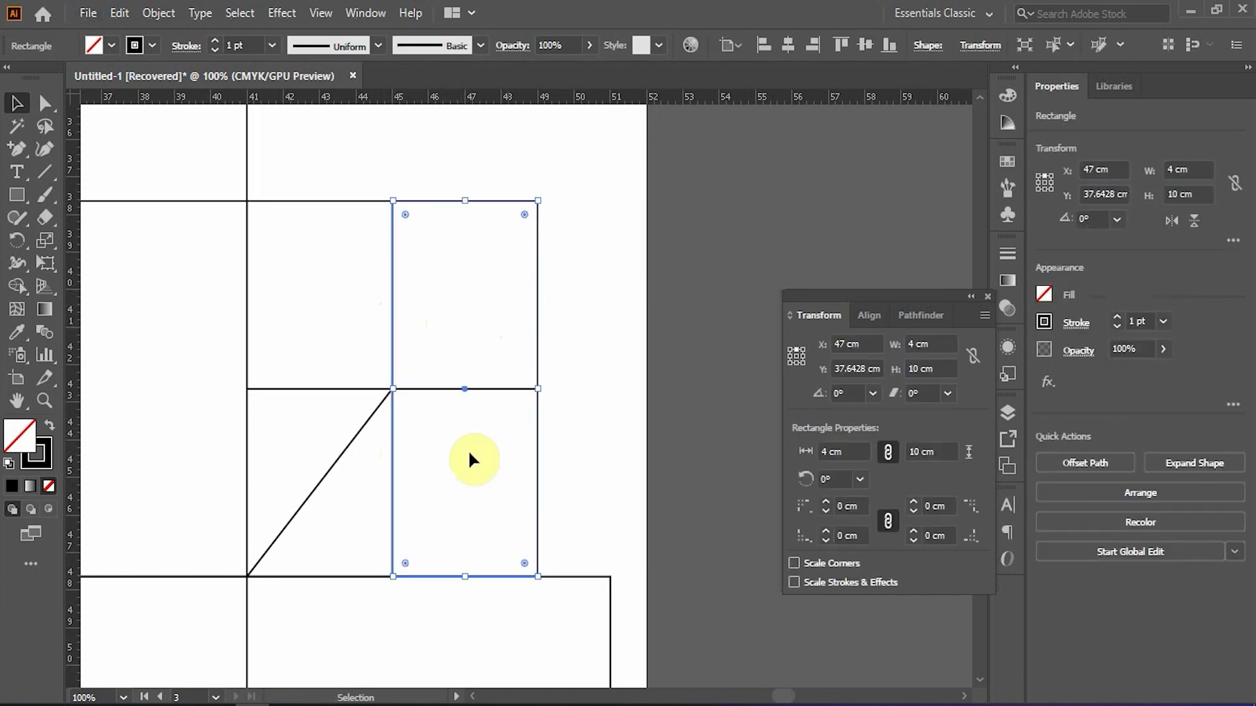
# - Set the transform reference point to the center in preparation for drawing an ellipse
pyautogui.click(611, 375)
pyautogui.hscroll(1, 462, 350)
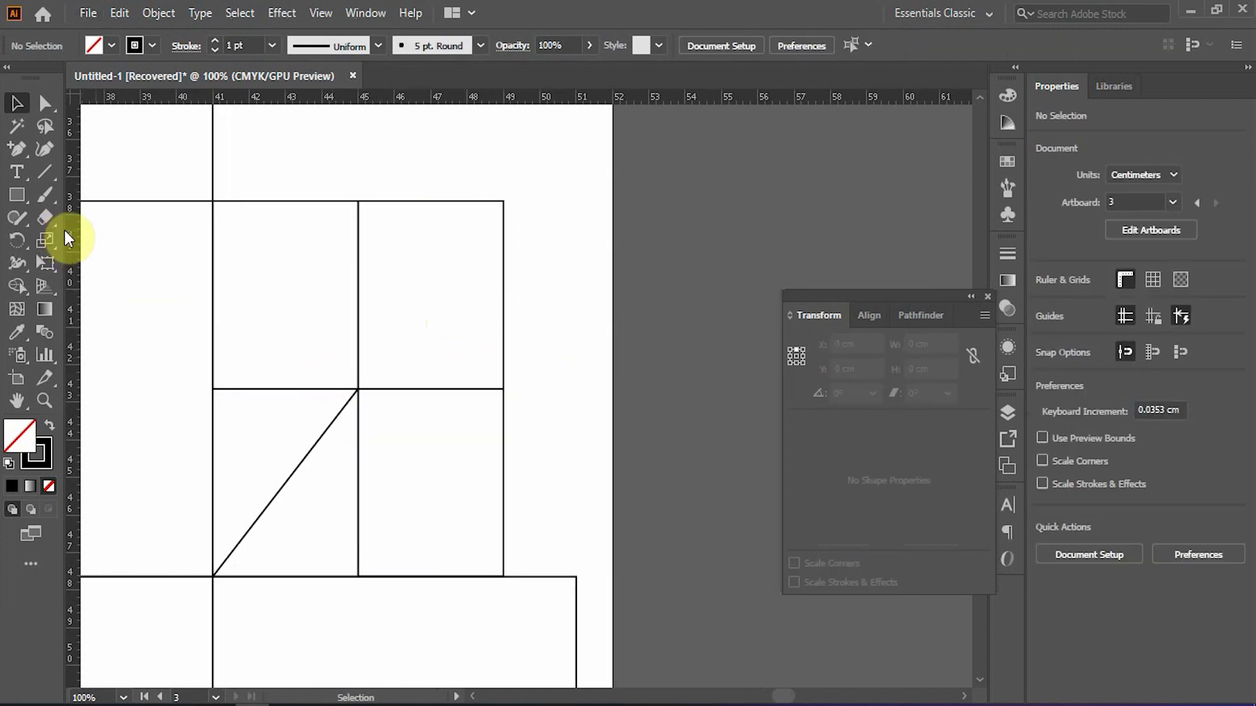
pyautogui.scroll(-2, 257, 302)
pyautogui.hscroll(-1, 112, 243)
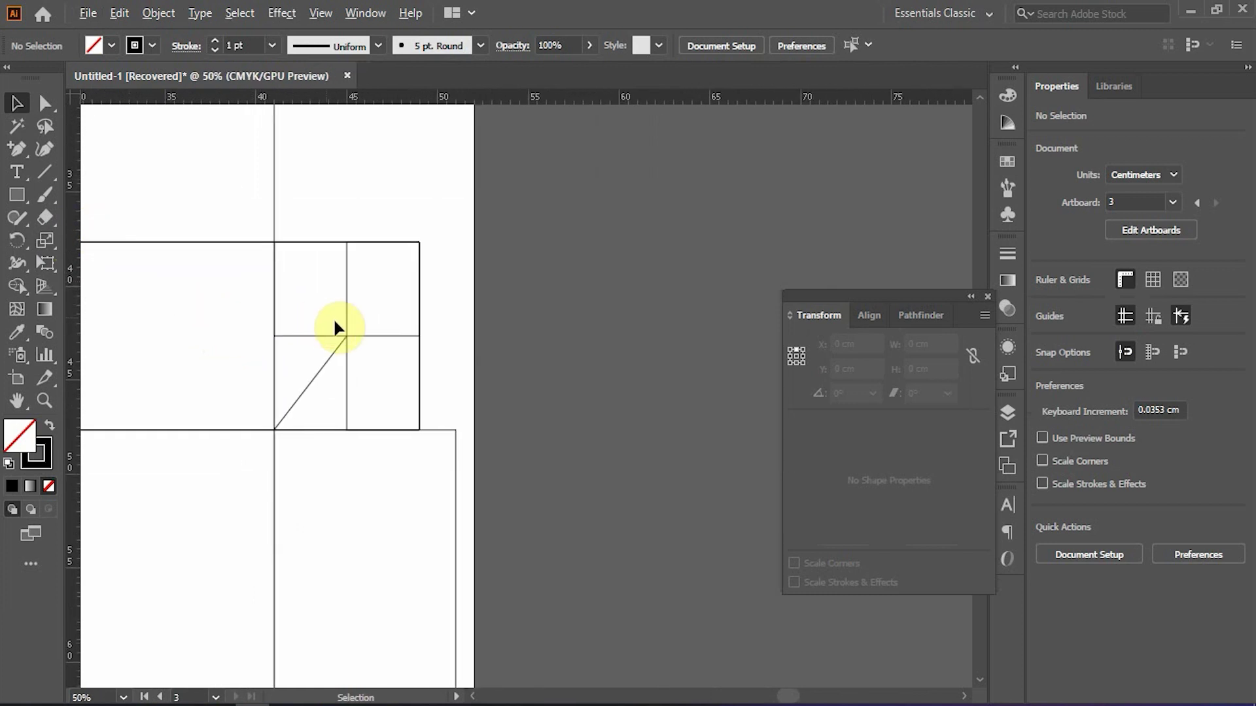
pyautogui.scroll(1, 335, 327)
pyautogui.click(14, 195)
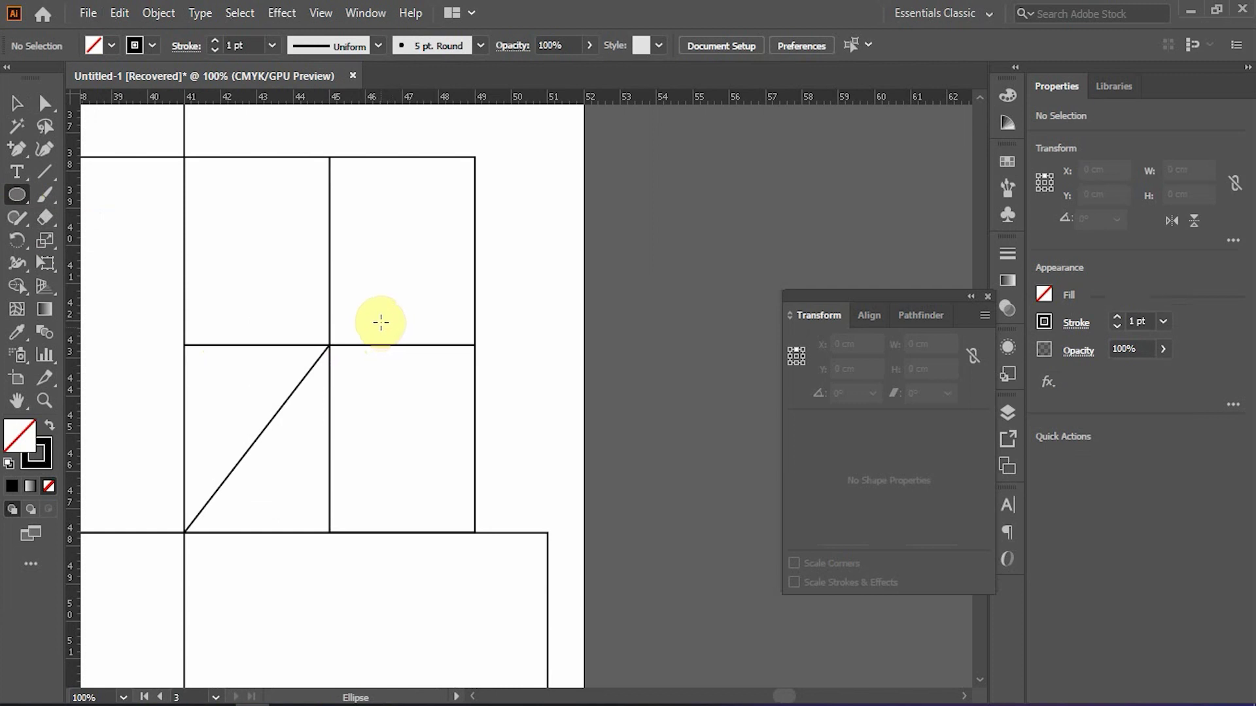
pyautogui.click(795, 357)
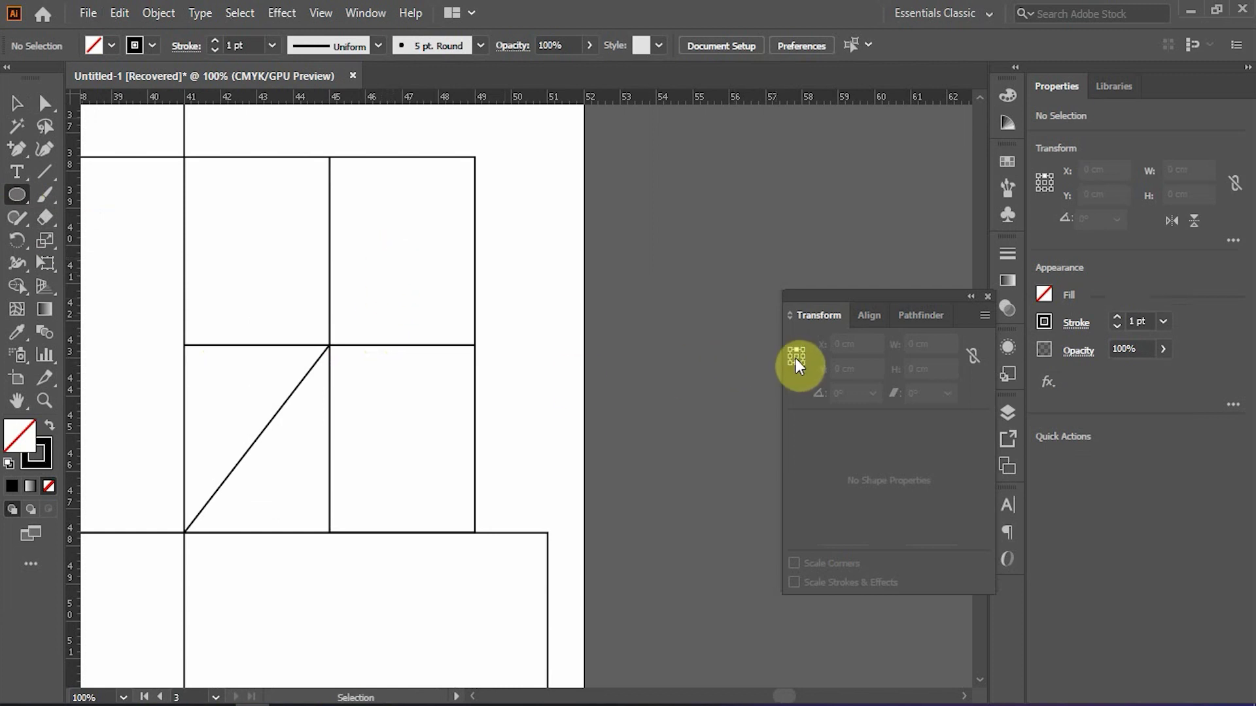
pyautogui.click(386, 233)
pyautogui.click(669, 397)
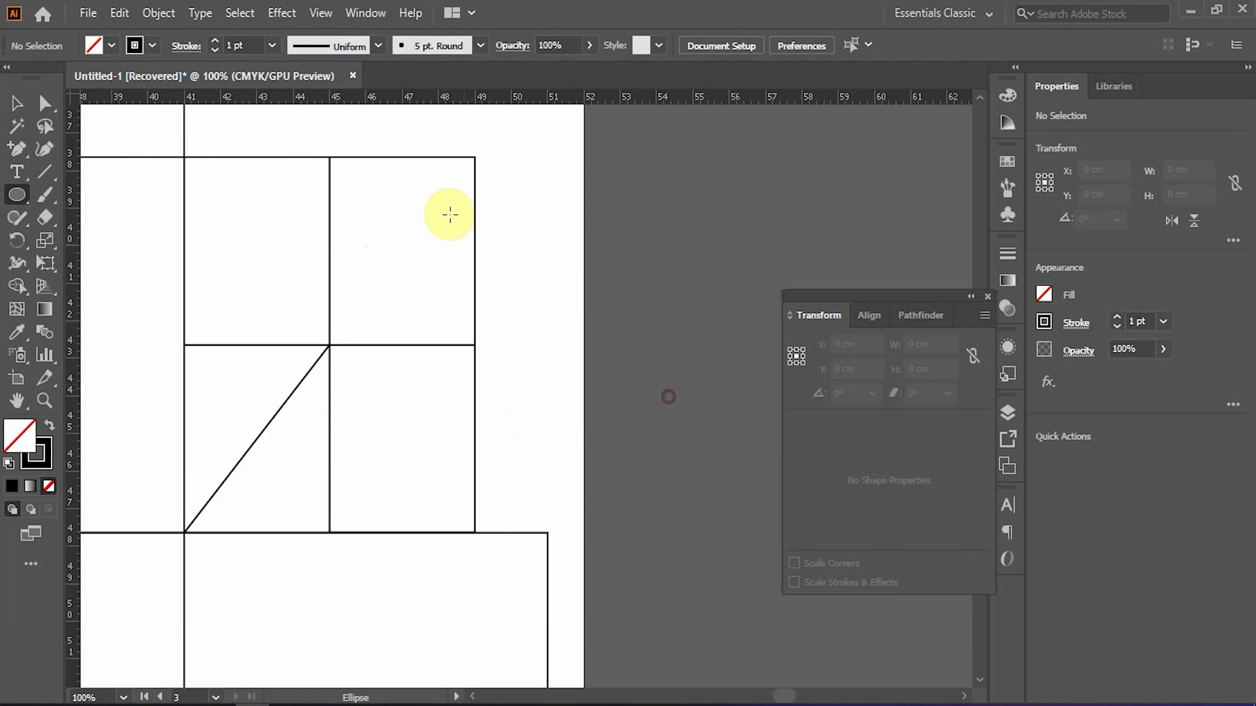
# - Draw a 4 cm by 4 cm circle beside the flap's outer edge
pyautogui.press('v')
pyautogui.click(420, 155)
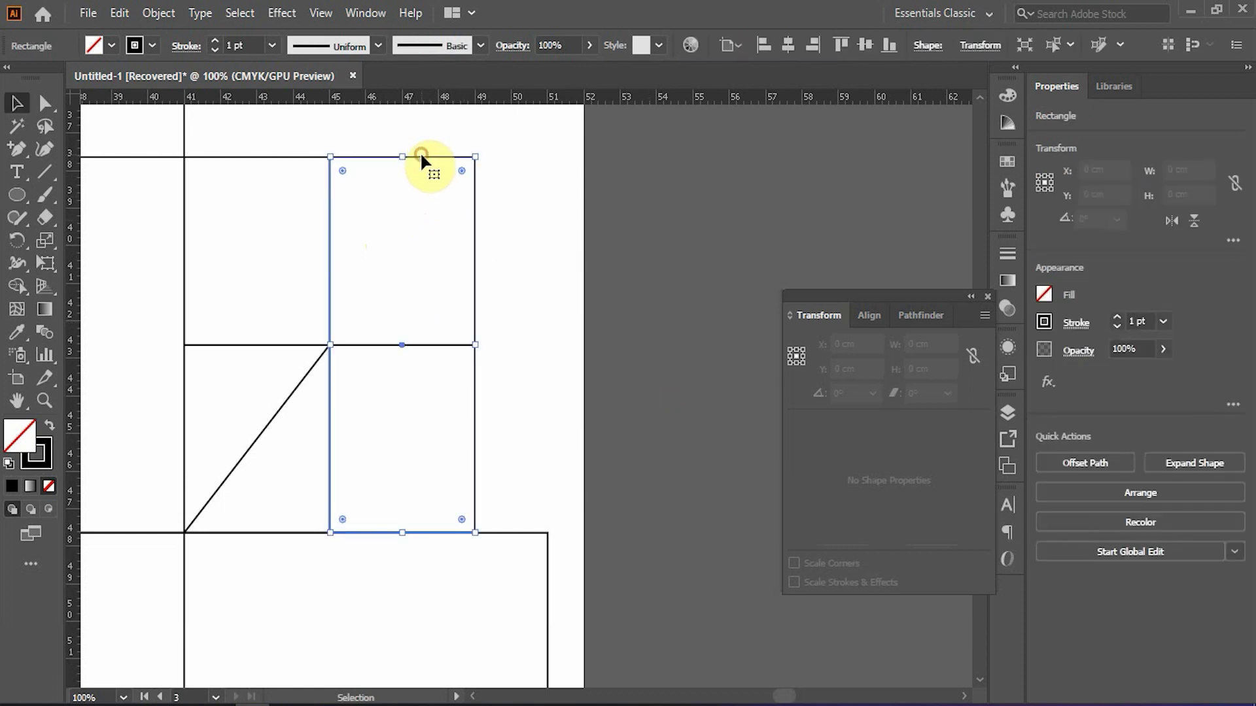
pyautogui.click(273, 158)
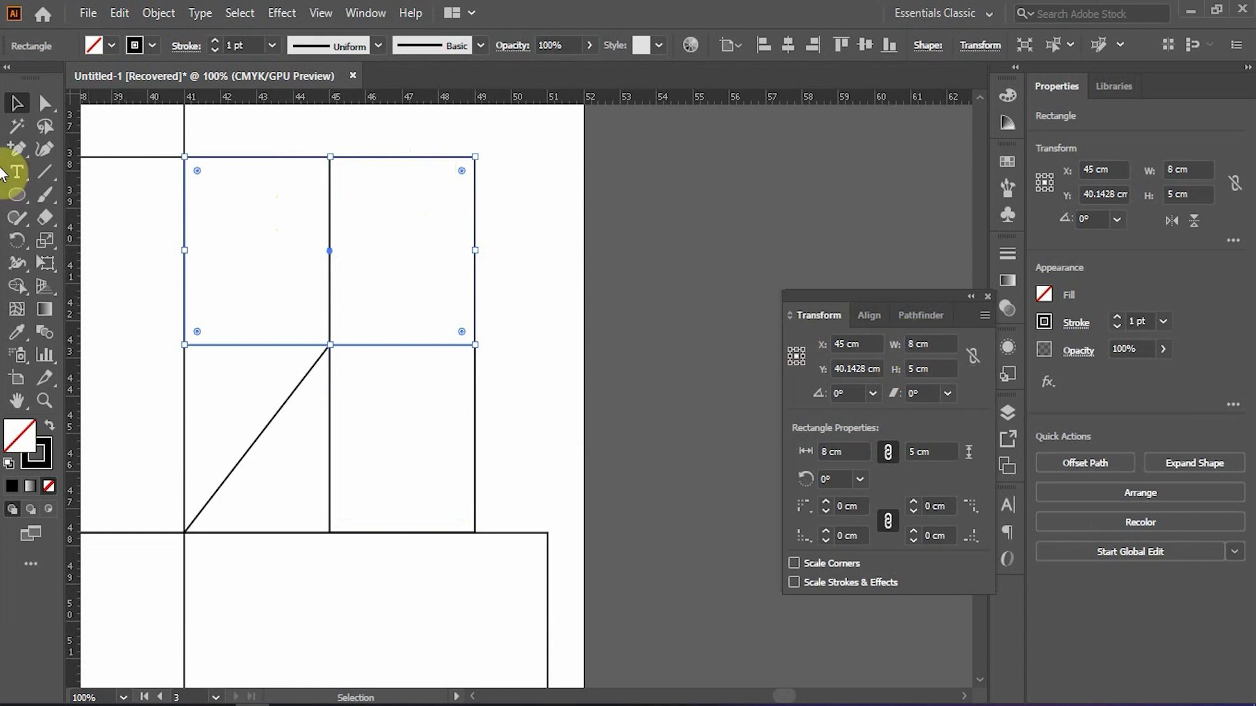
pyautogui.click(15, 194)
pyautogui.click(548, 295)
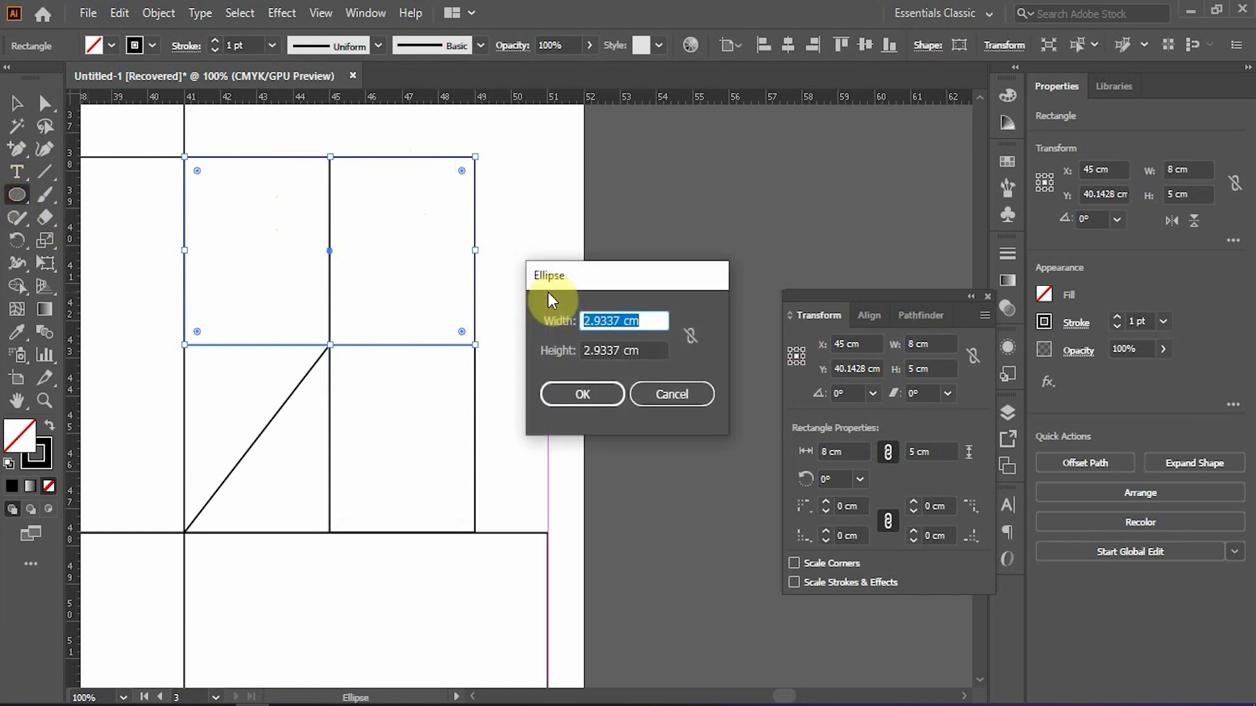
pyautogui.write('2cm')
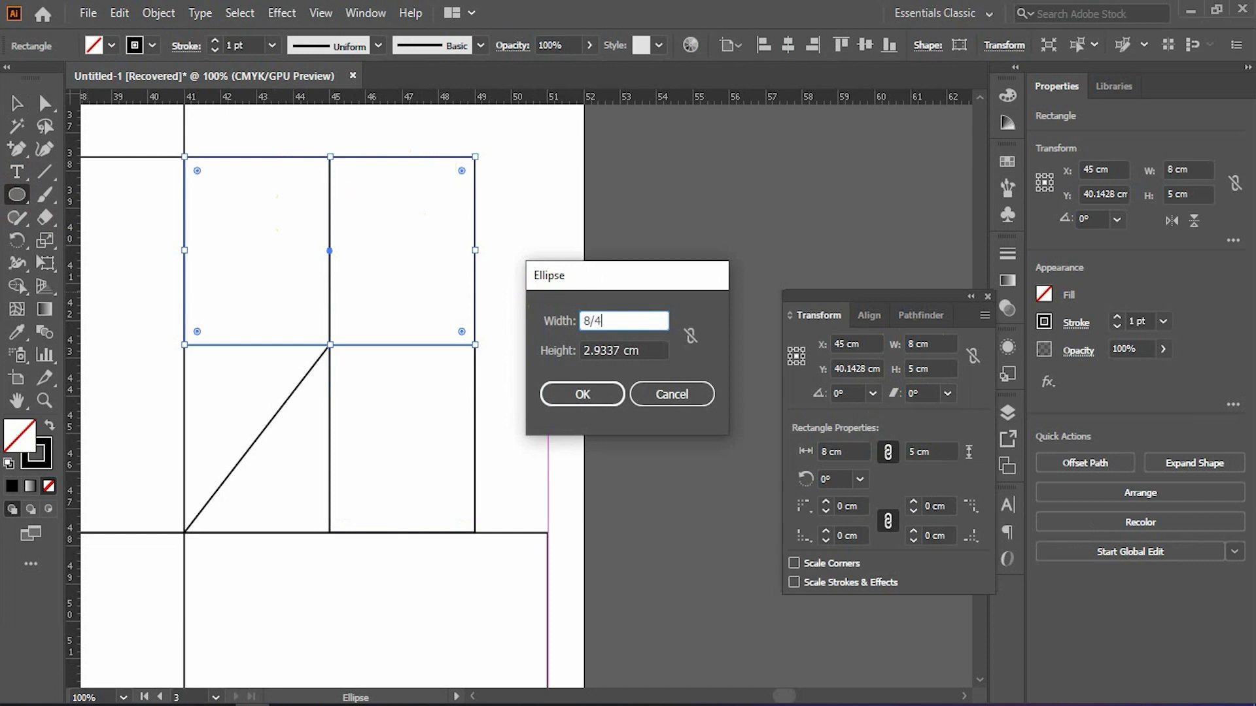
pyautogui.press('Tab')
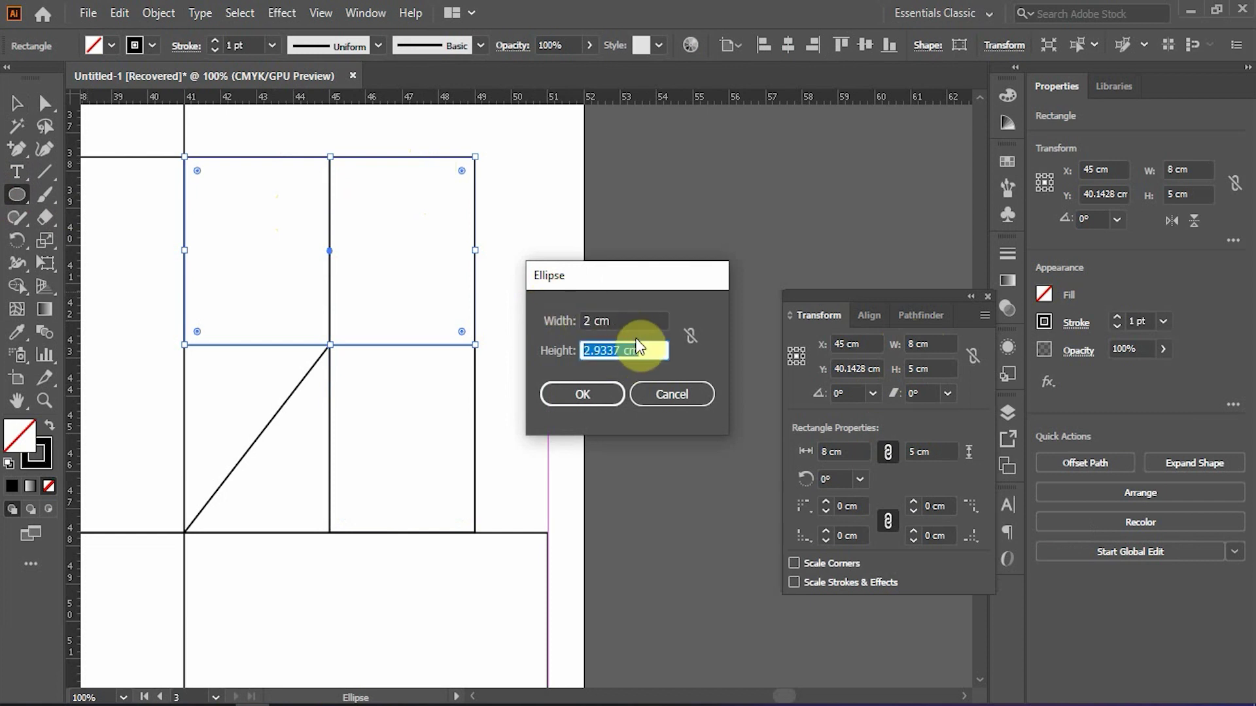
pyautogui.moveTo(624, 324); pyautogui.dragTo(539, 323)
pyautogui.write('4')
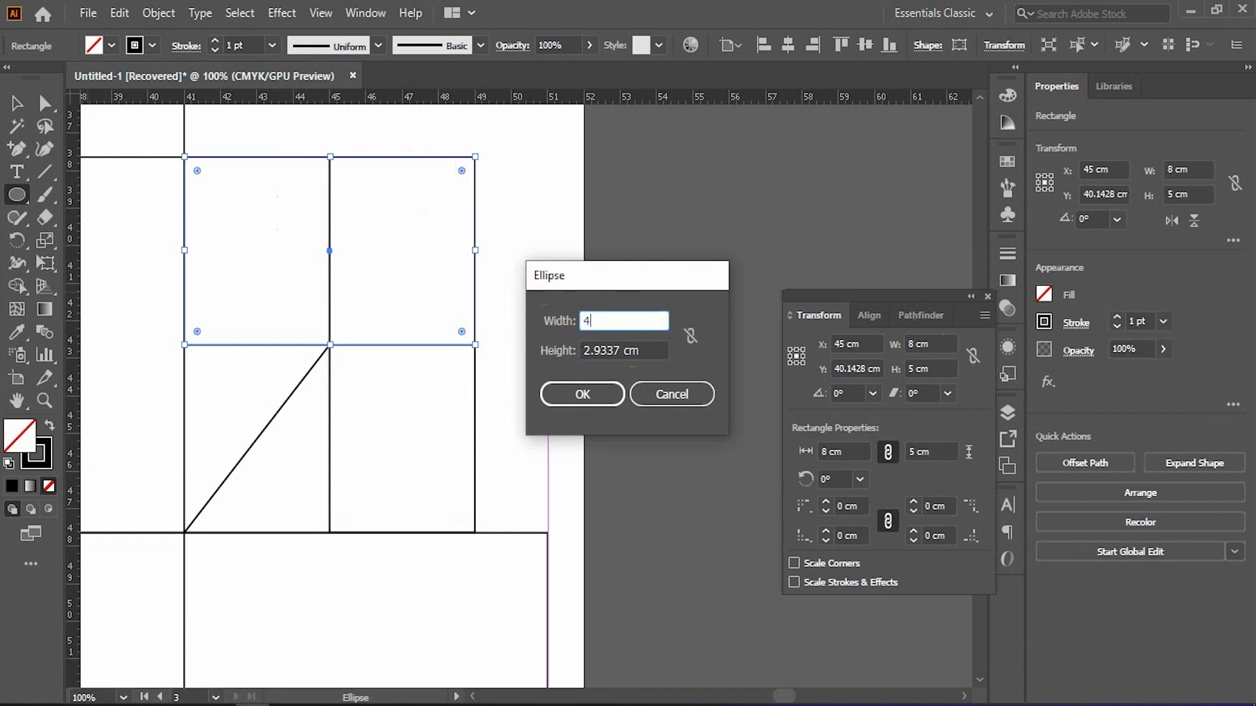
pyautogui.press('Tab')
pyautogui.write('4')
pyautogui.press('Return')
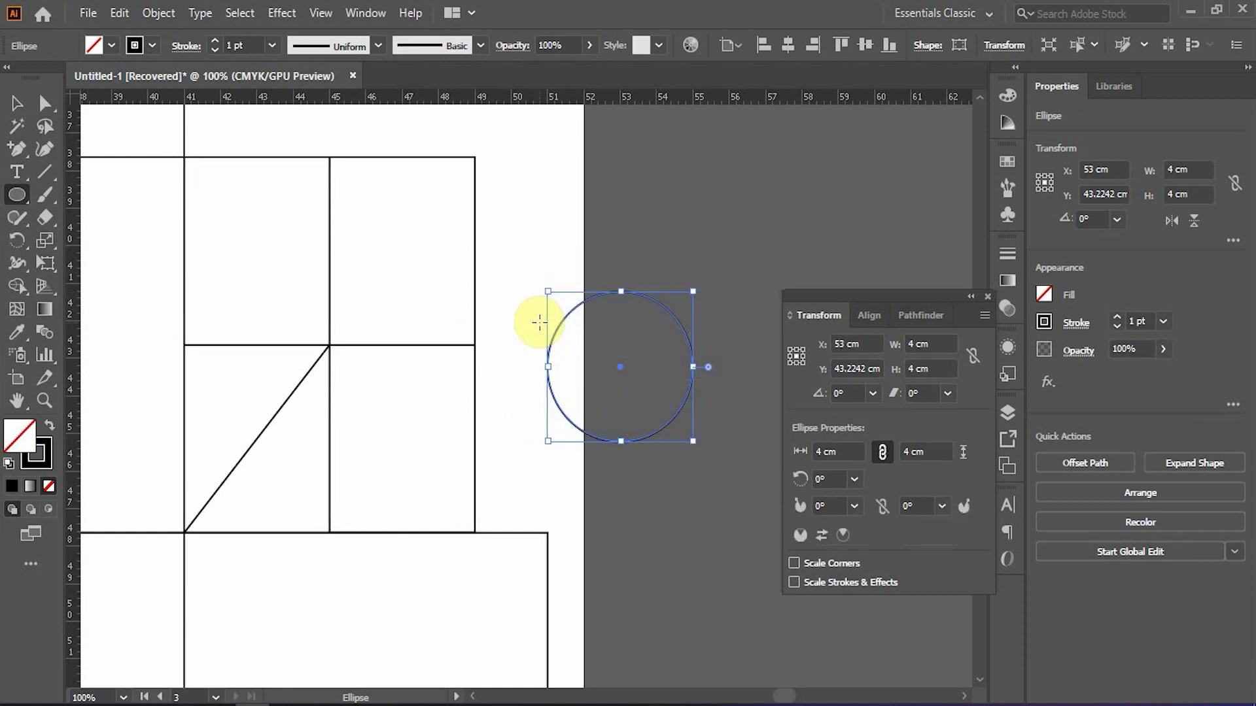
# - Resize the circle to 8 cm wide and 8 cm high
pyautogui.click(936, 344)
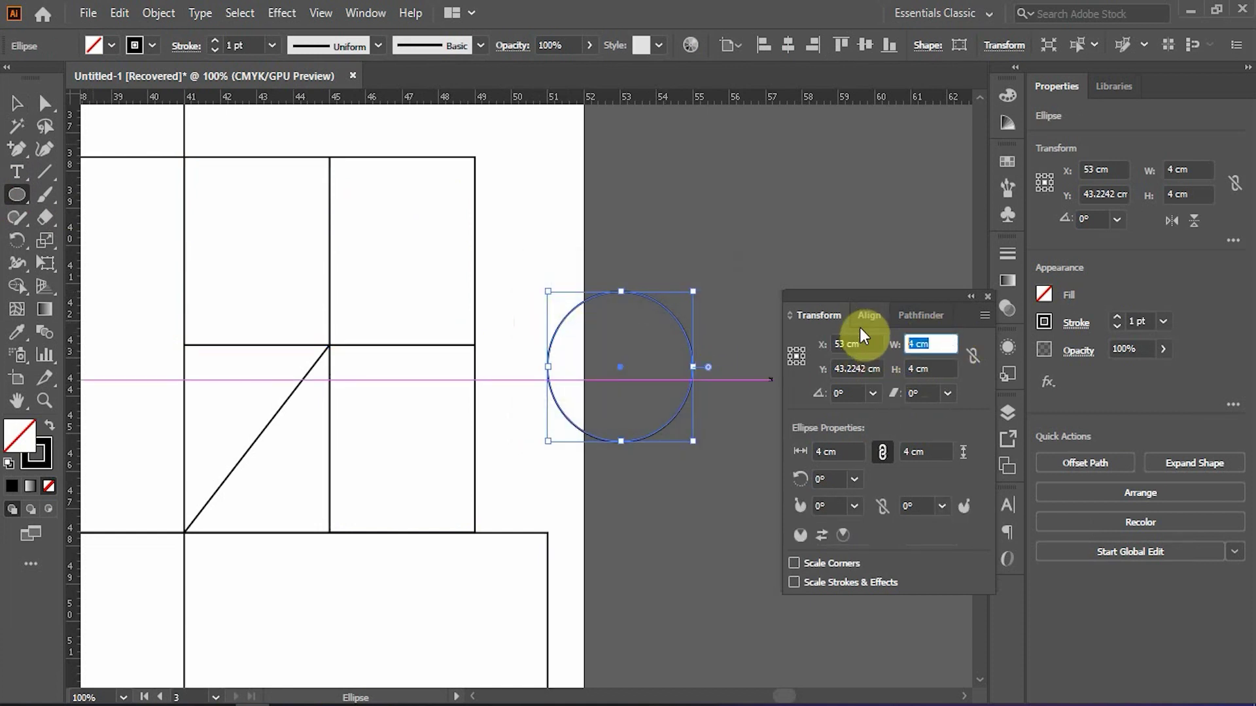
pyautogui.write('8')
pyautogui.press('Tab')
pyautogui.write('8')
pyautogui.press('Return')
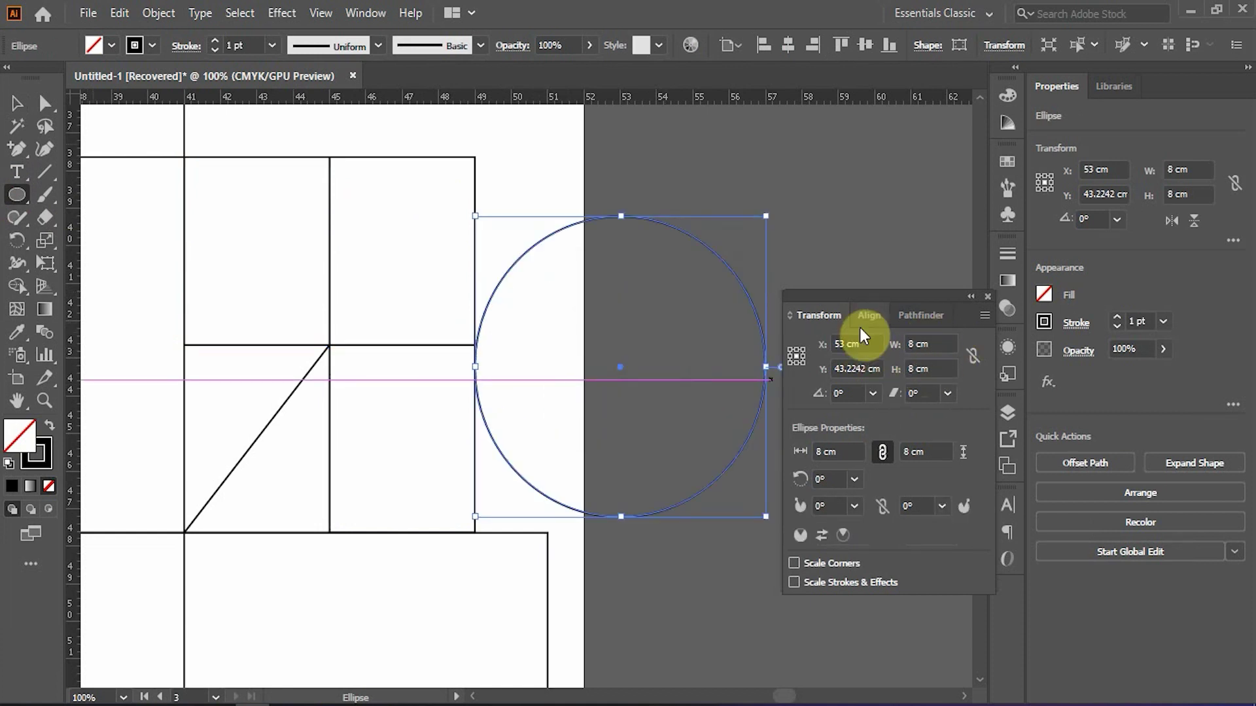
# - Center the circle horizontally on the flap's upper 8 by 5 cm rectangle and move it up to the rectangle's top edge
pyautogui.press('v')
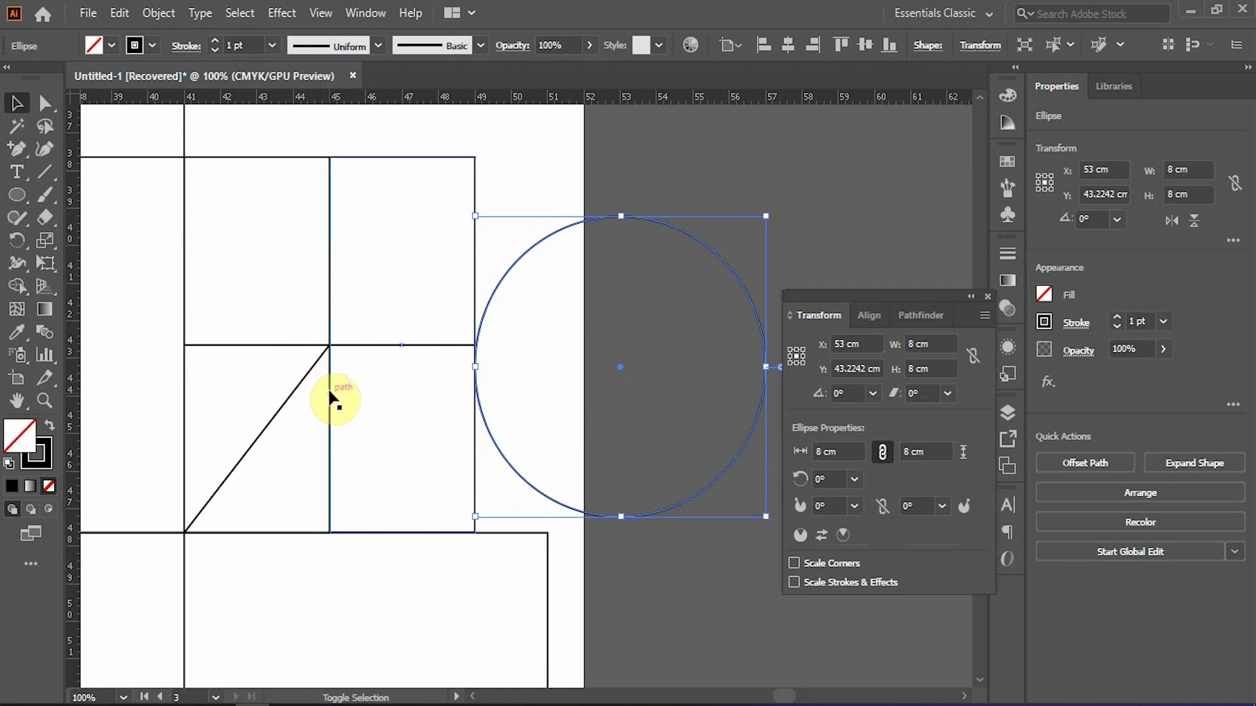
pyautogui.keyDown('shift'); pyautogui.click(288, 159); pyautogui.keyUp('shift')
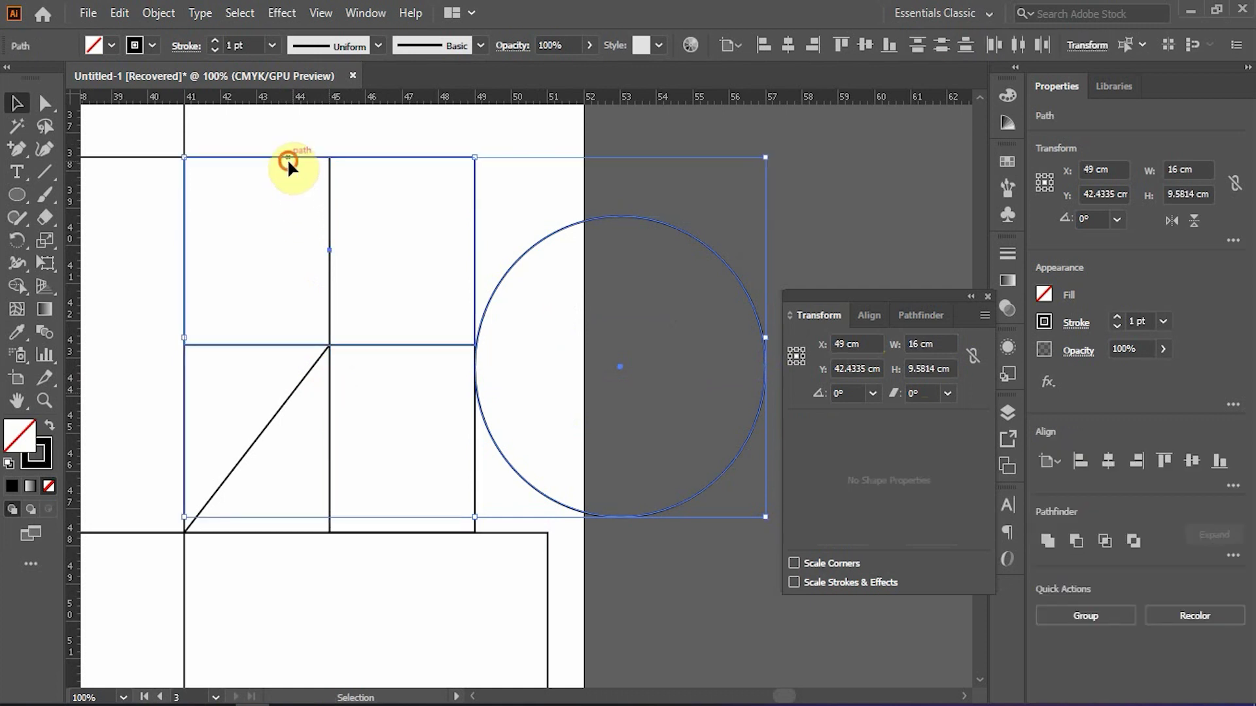
pyautogui.click(288, 158)
pyautogui.click(780, 49)
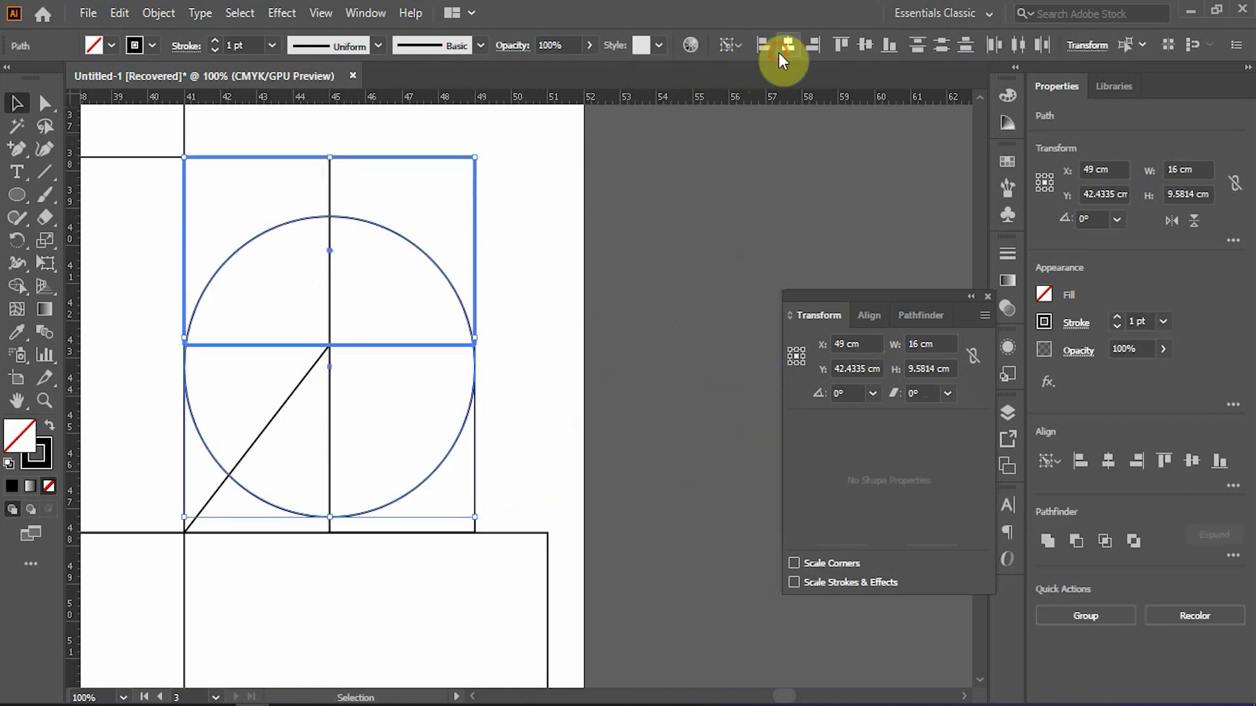
pyautogui.click(690, 226)
pyautogui.moveTo(376, 225); pyautogui.dragTo(376, 162)
pyautogui.click(582, 291)
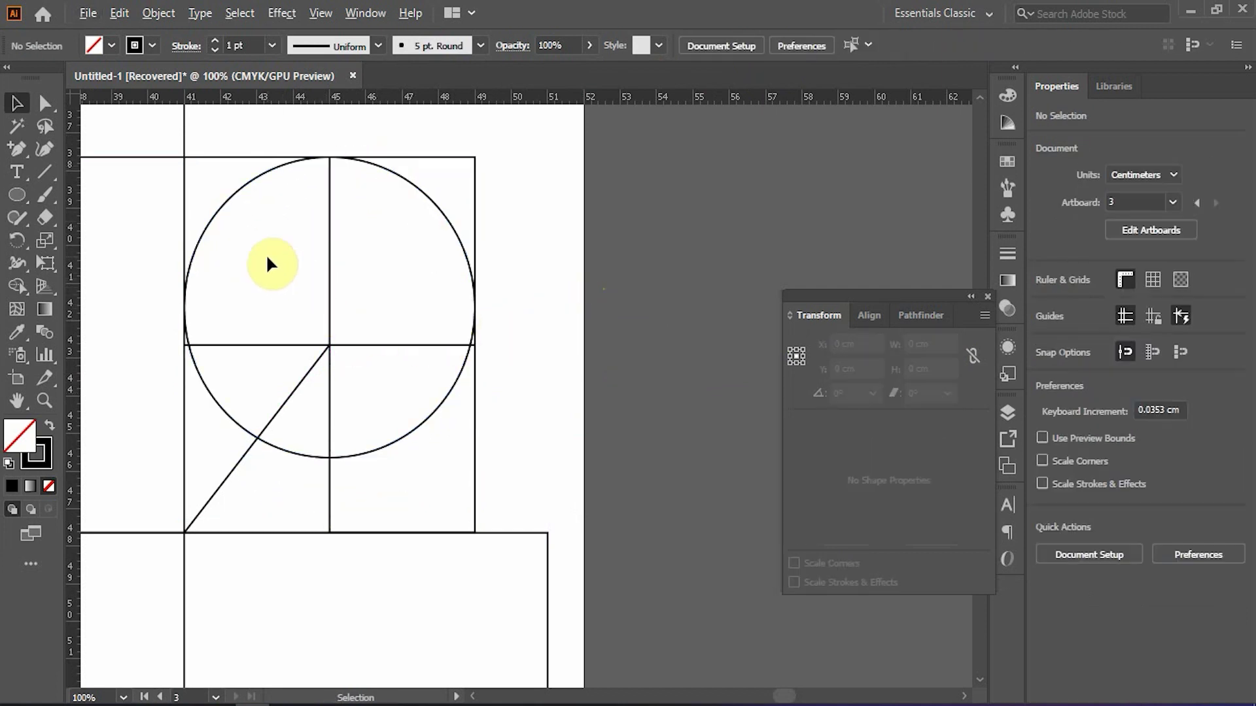
# - Move the circle 4 cm horizontally and 0 cm vertically
pyautogui.scroll(1, 265, 254)
pyautogui.click(192, 193)
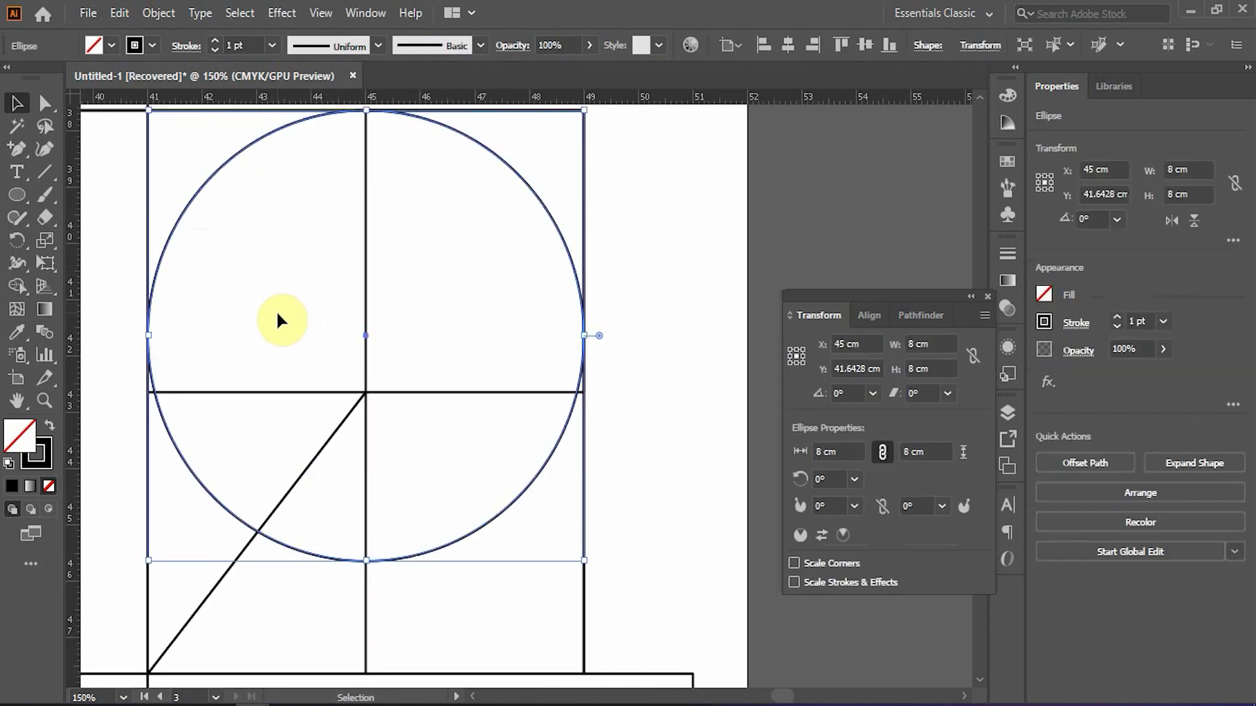
pyautogui.press('Return')
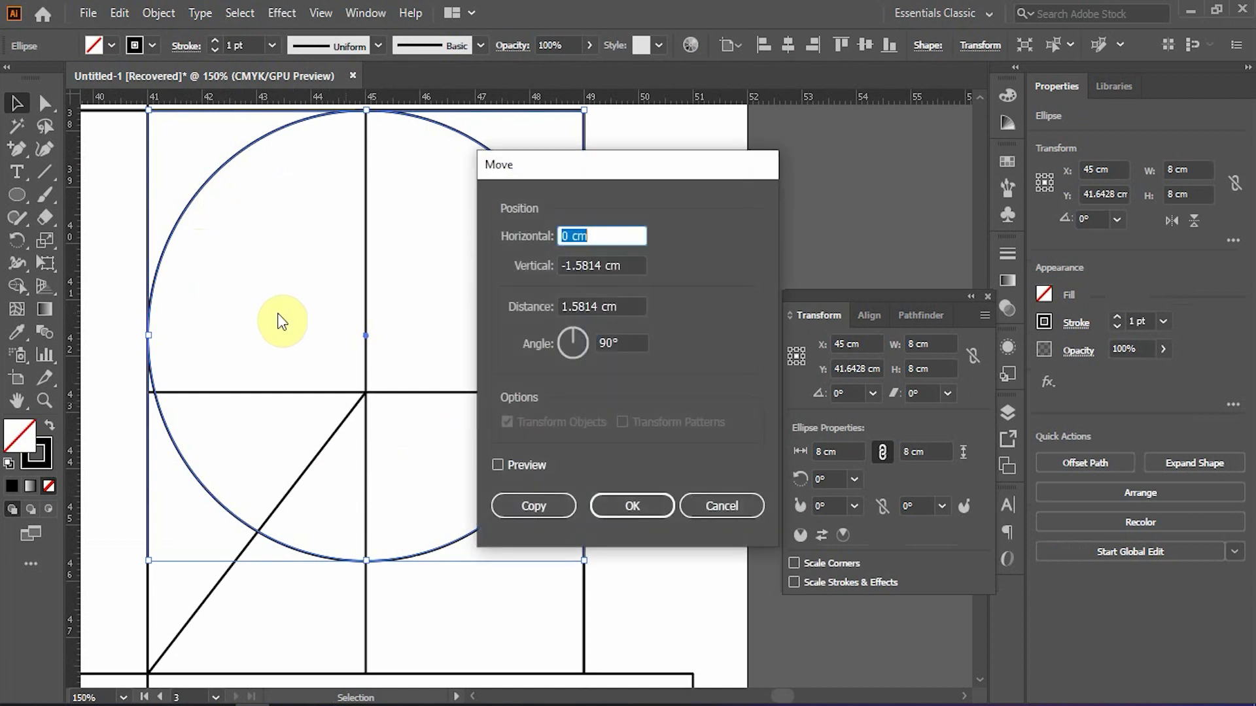
pyautogui.write('4')
pyautogui.press('Tab')
pyautogui.write('0')
pyautogui.press('Tab')
pyautogui.press('Return')
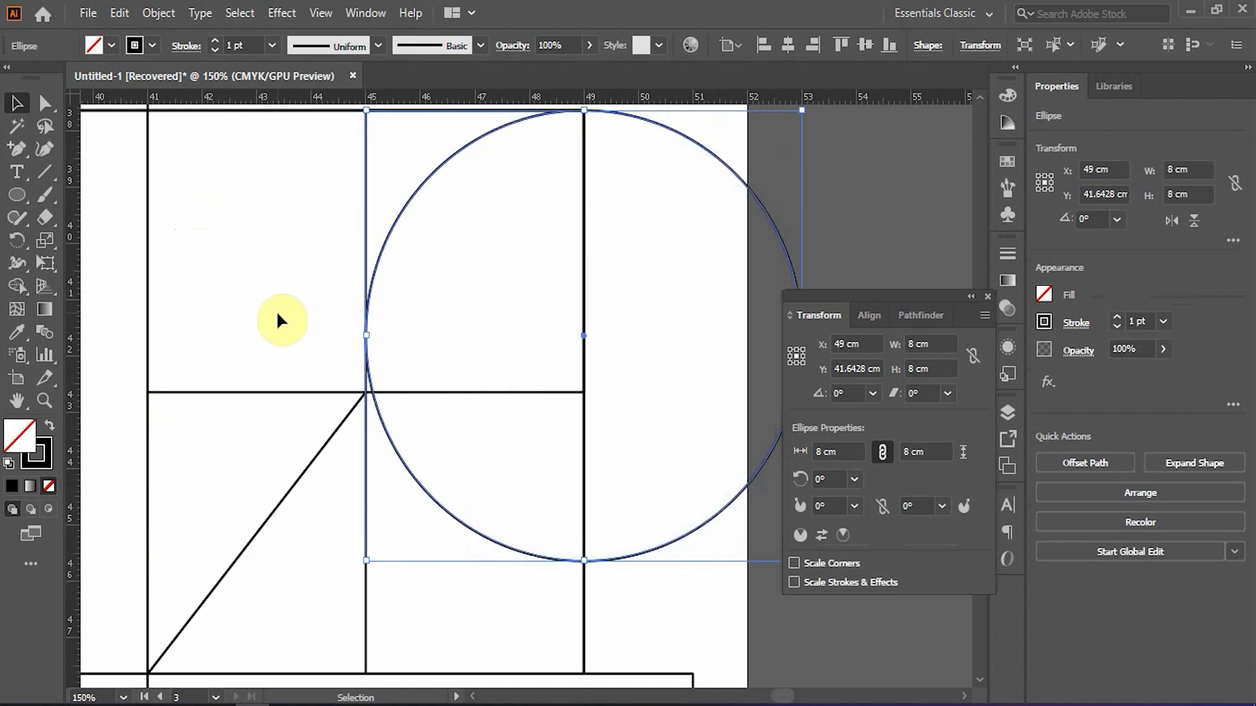
# - Enlarge the circle proportionally about its center to a diameter of about 8.34 cm
pyautogui.click(448, 436)
pyautogui.scroll(2, 409, 434)
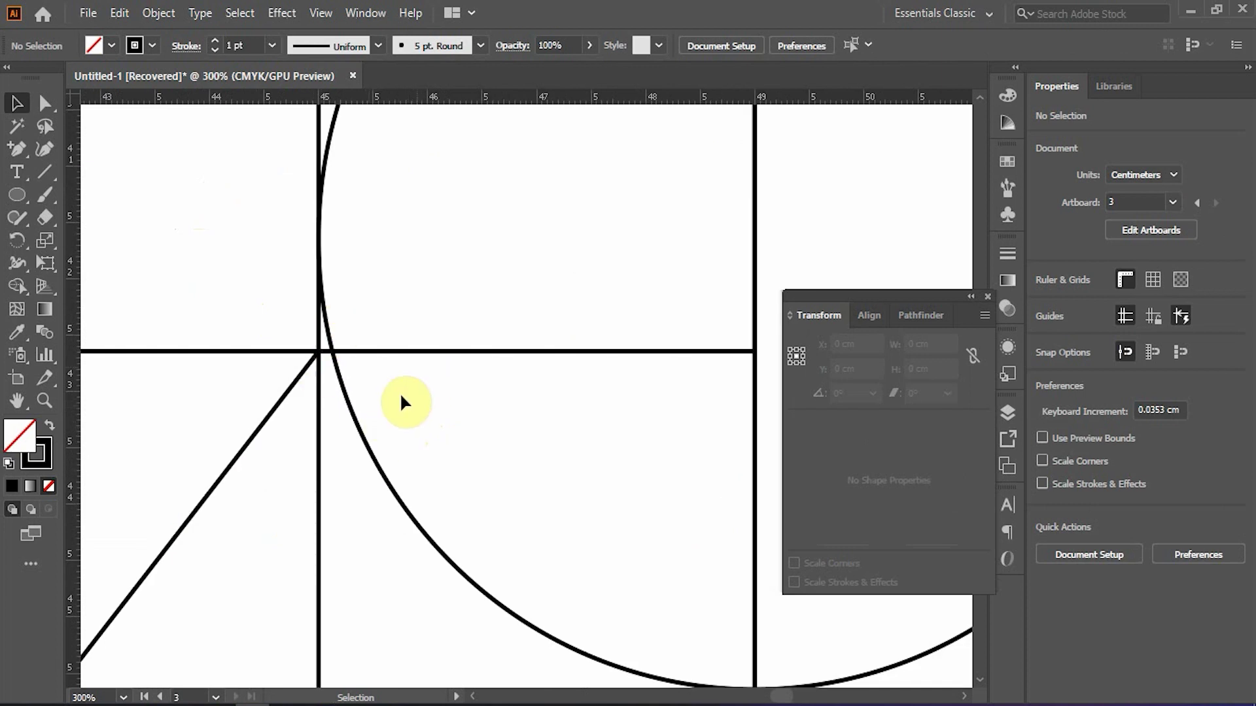
pyautogui.scroll(-2, 353, 401)
pyautogui.click(348, 397)
pyautogui.scroll(-1, 348, 396)
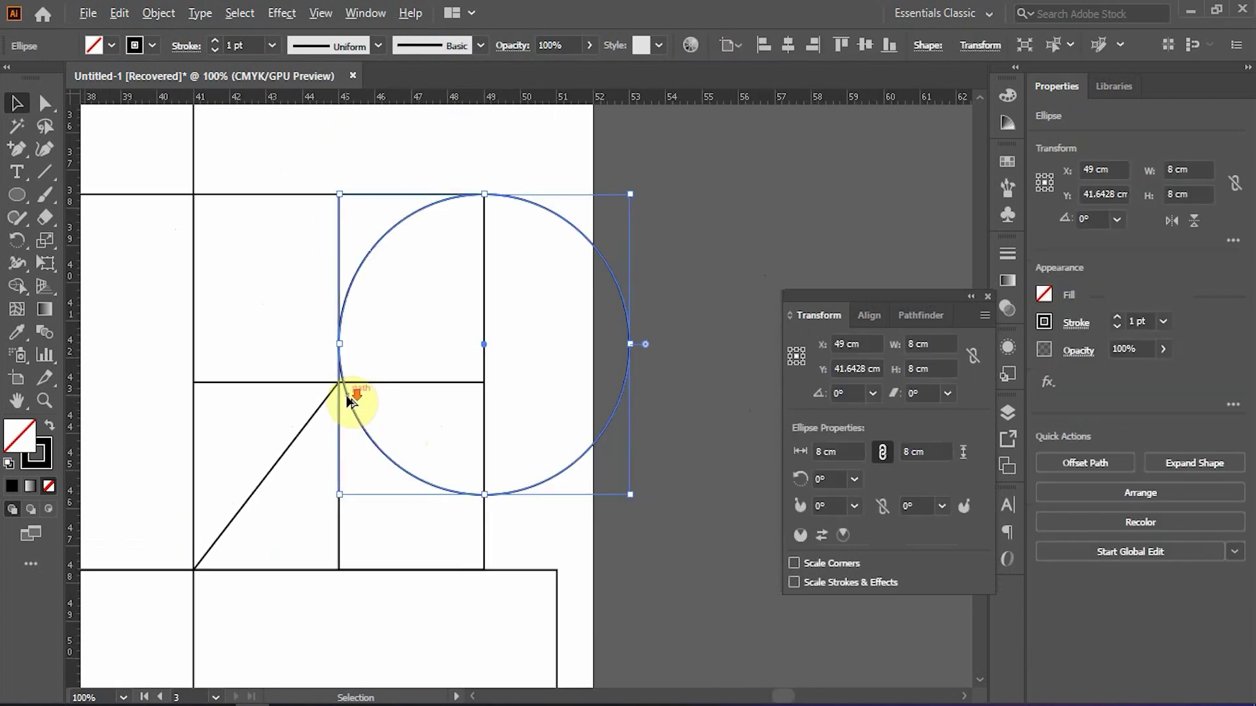
pyautogui.moveTo(414, 371); pyautogui.dragTo(340, 416)
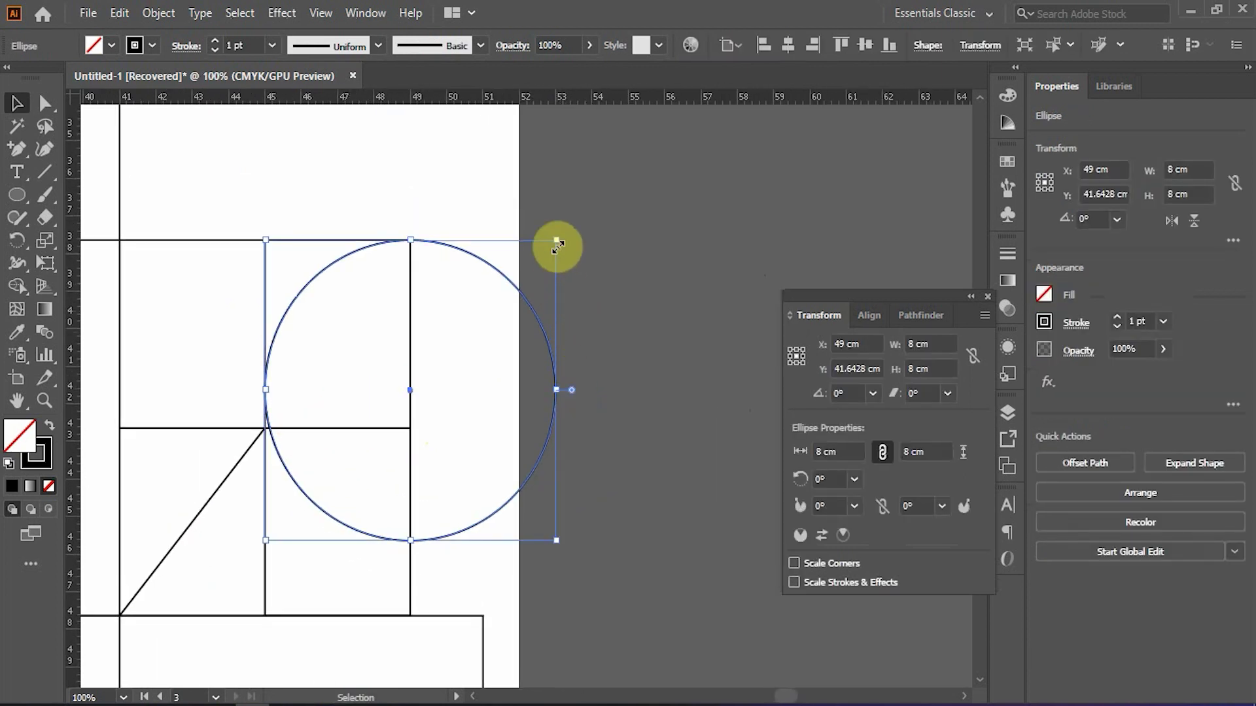
pyautogui.moveTo(557, 242); pyautogui.dragTo(562, 234)
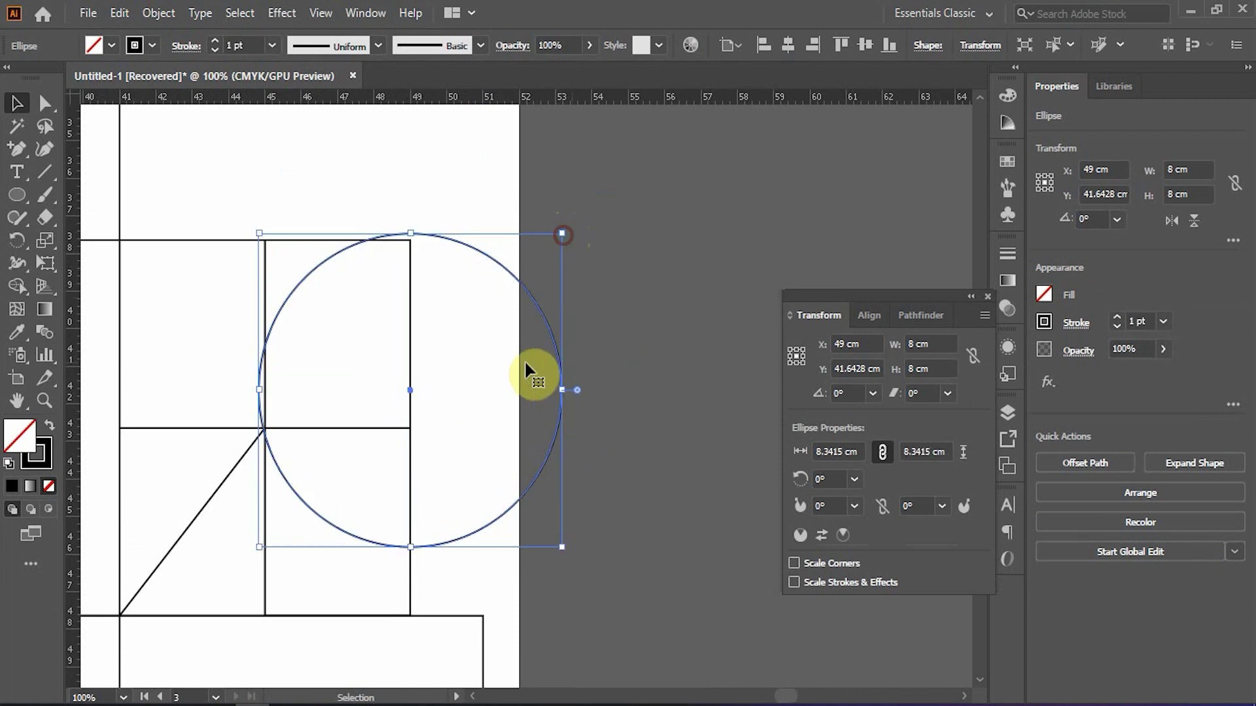
# - Shrink the circle slightly about its center so its outline passes through the diagonal line's upper endpoint
pyautogui.scroll(1, 284, 450)
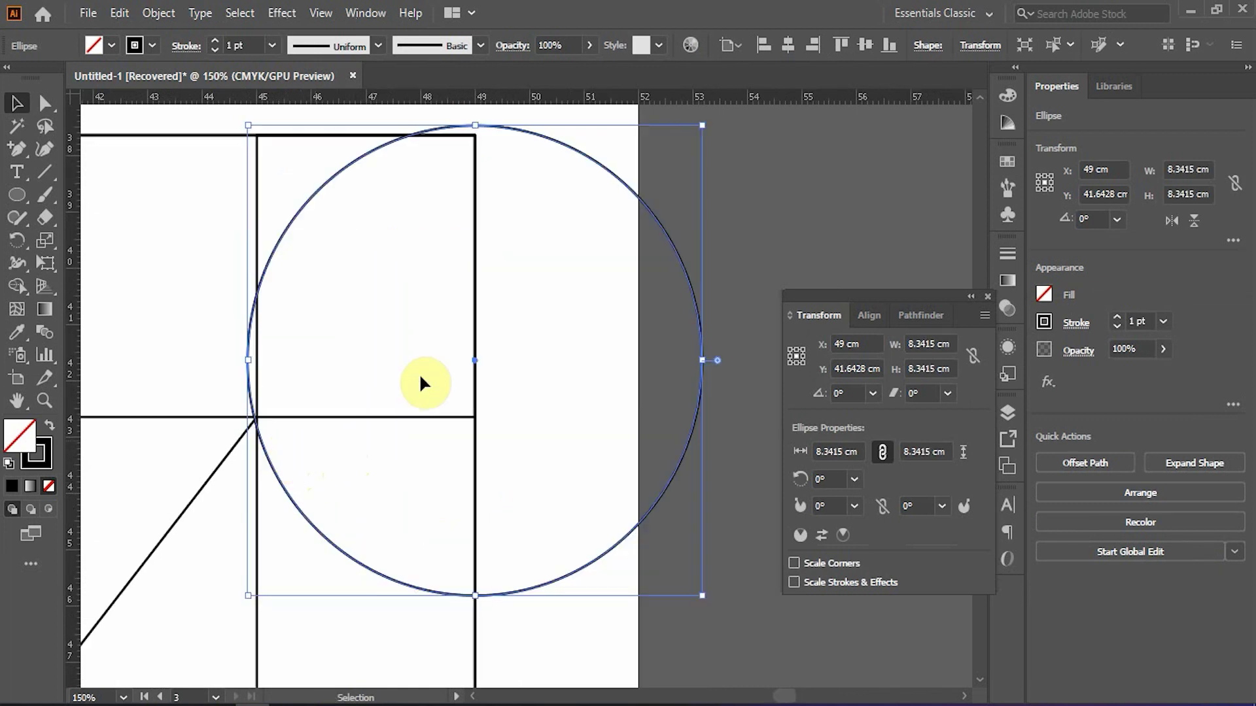
pyautogui.moveTo(462, 309); pyautogui.dragTo(452, 340)
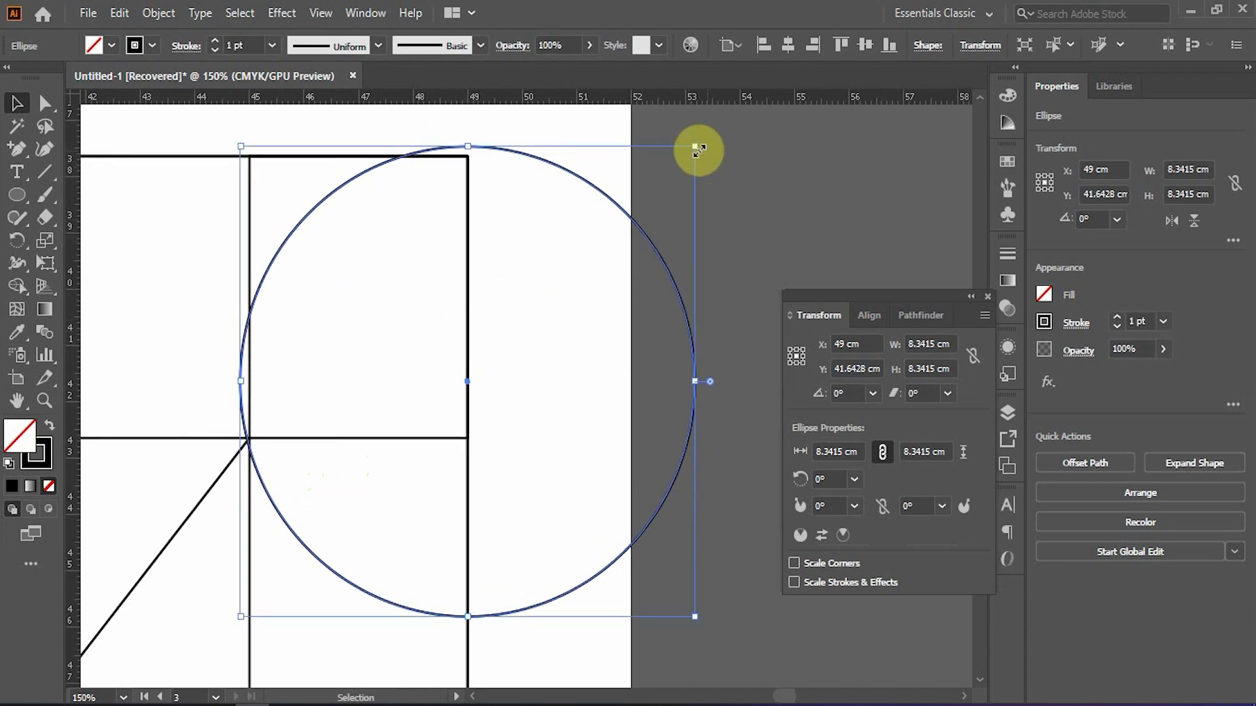
pyautogui.moveTo(696, 148); pyautogui.dragTo(692, 149)
pyautogui.click(297, 470)
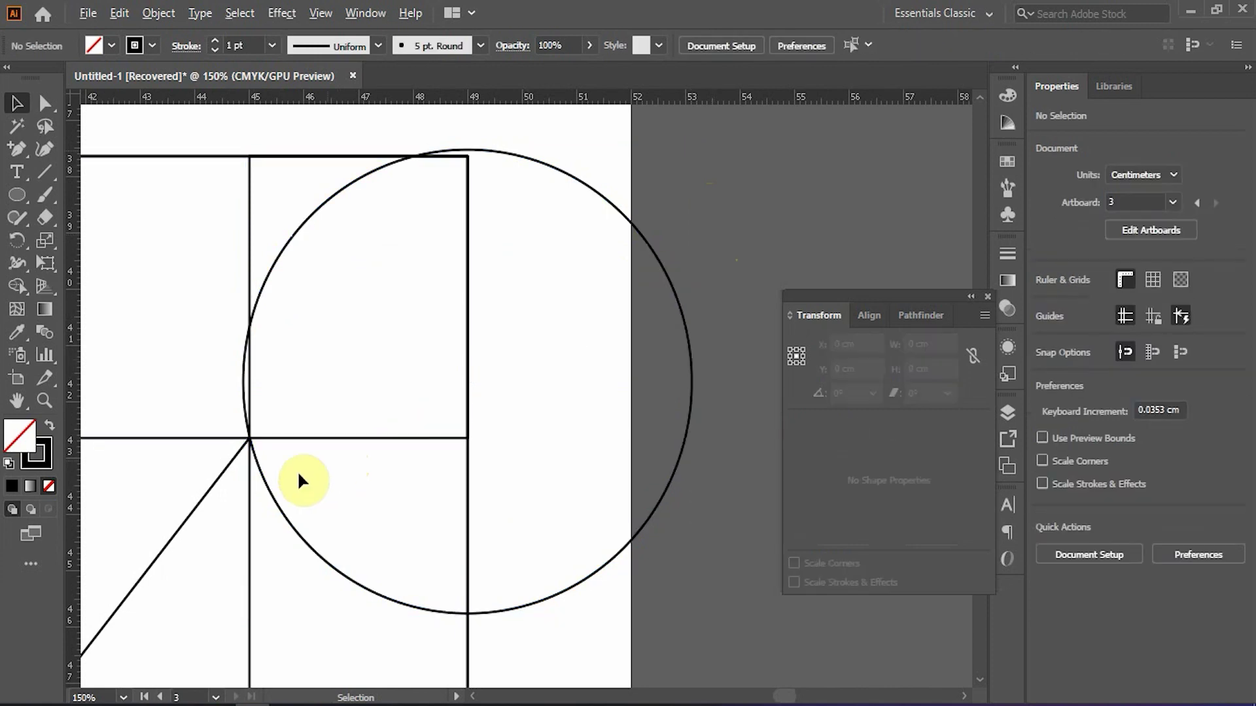
pyautogui.scroll(3, 217, 492)
pyautogui.scroll(2, 313, 349)
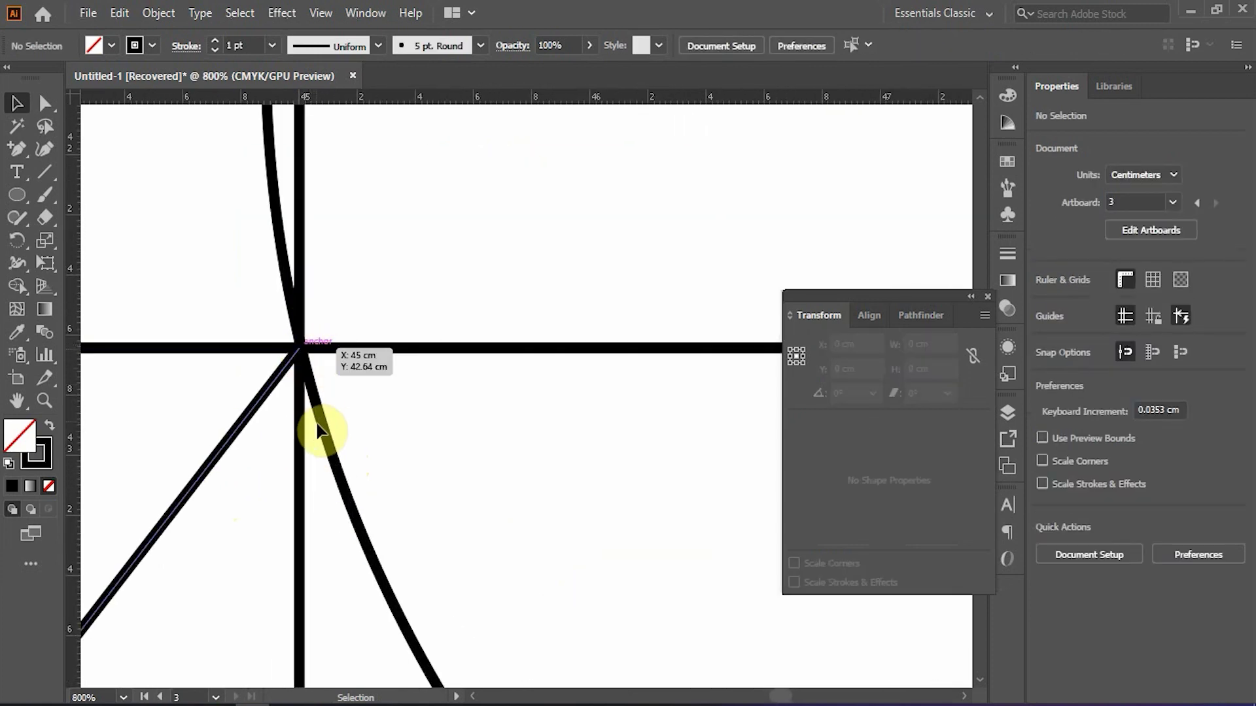
pyautogui.scroll(-4, 328, 434)
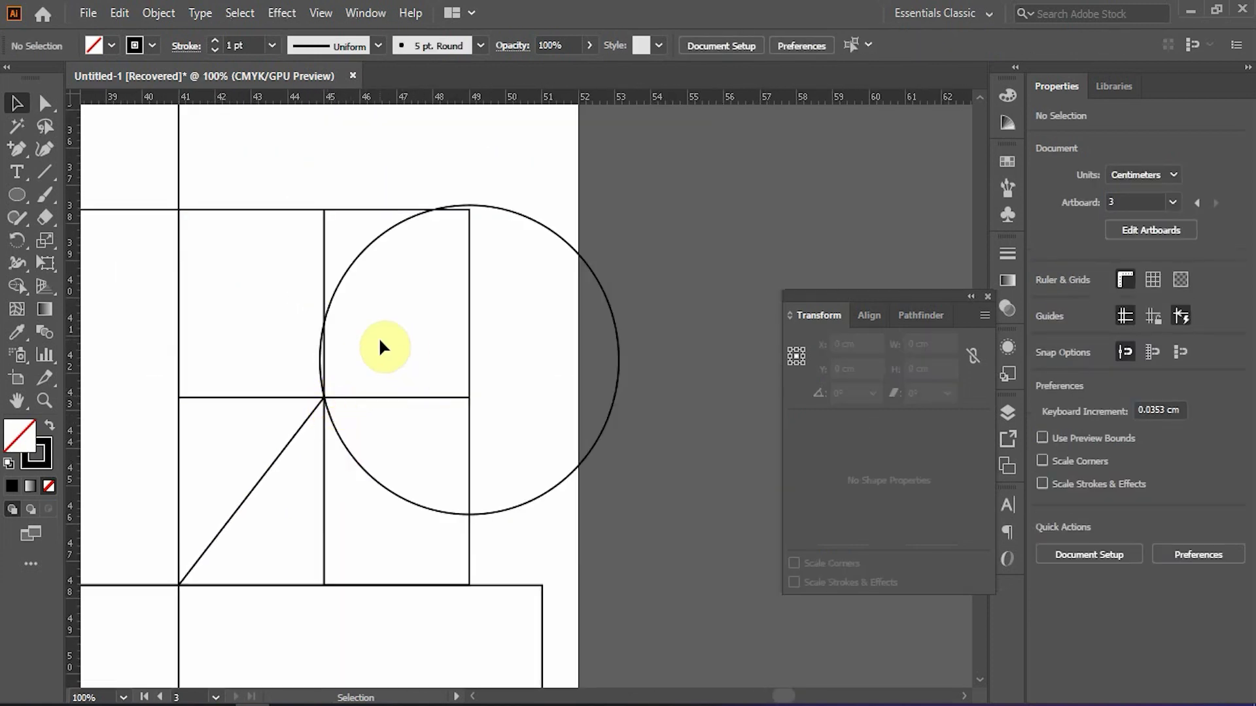
# - Try to merge the flap's upper-left area with the triangle above the diagonal using Shape Builder
pyautogui.moveTo(355, 352); pyautogui.dragTo(392, 303)
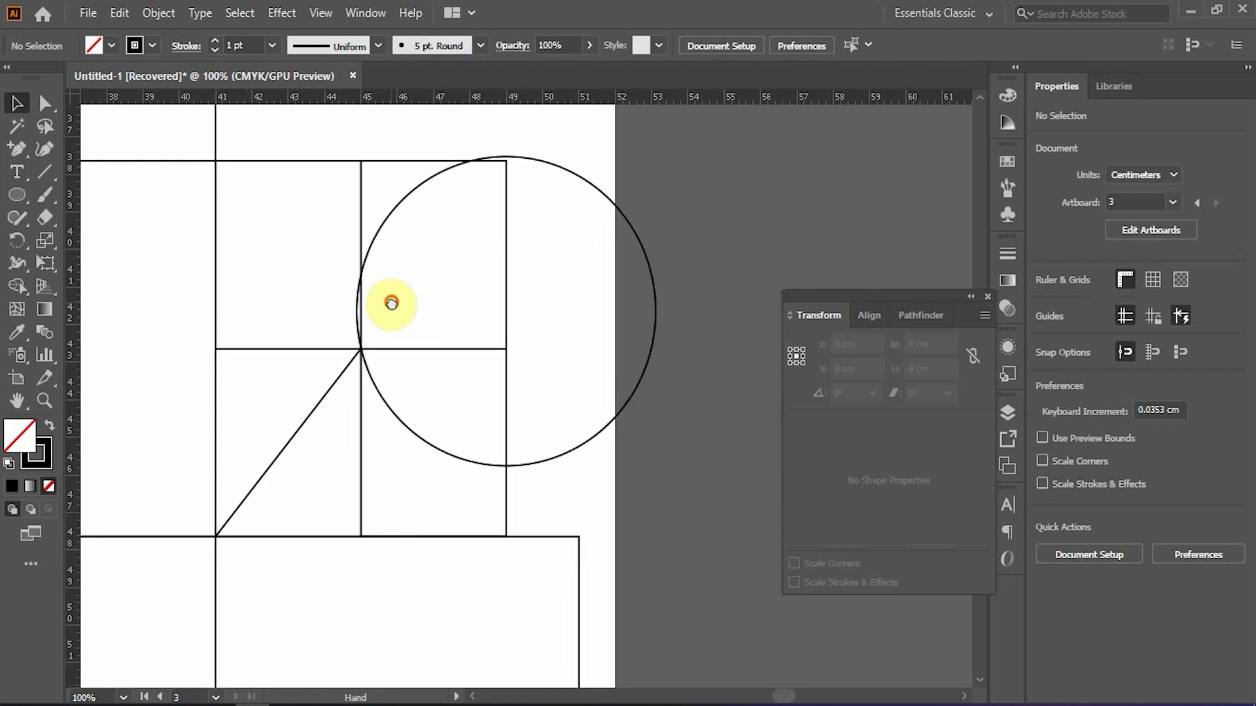
pyautogui.moveTo(417, 416); pyautogui.dragTo(433, 395)
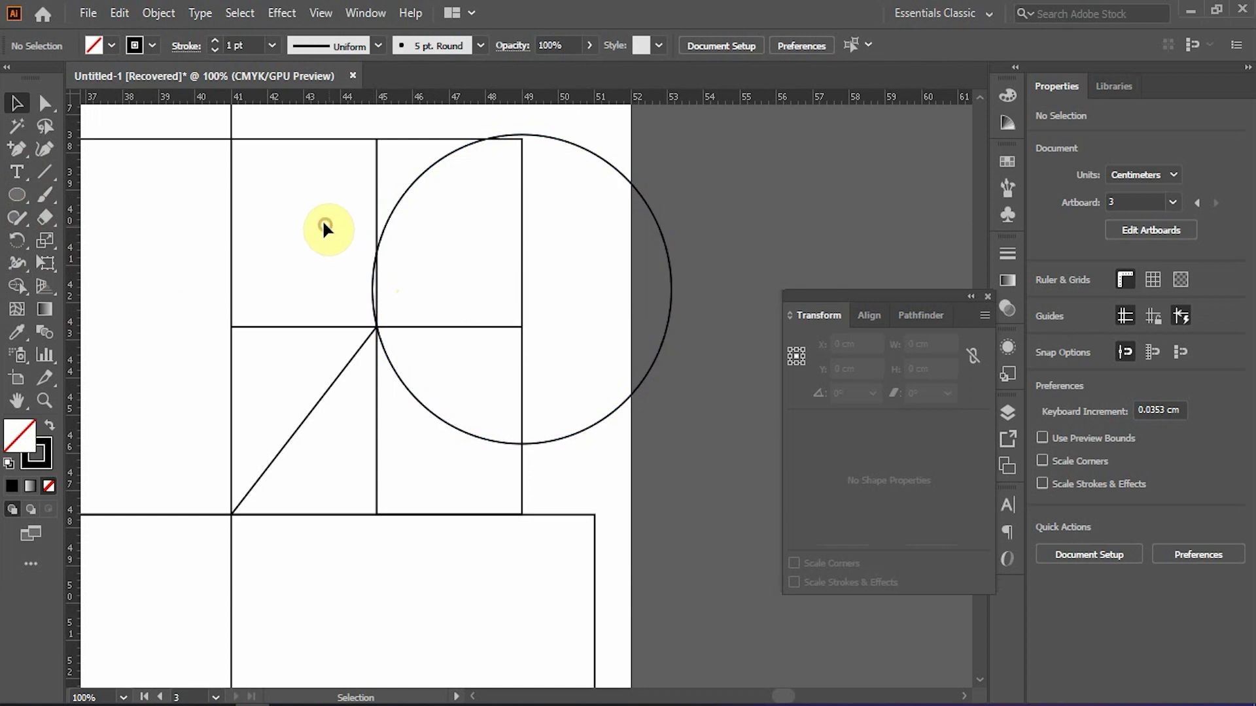
pyautogui.moveTo(309, 203); pyautogui.dragTo(584, 460)
pyautogui.click(17, 286)
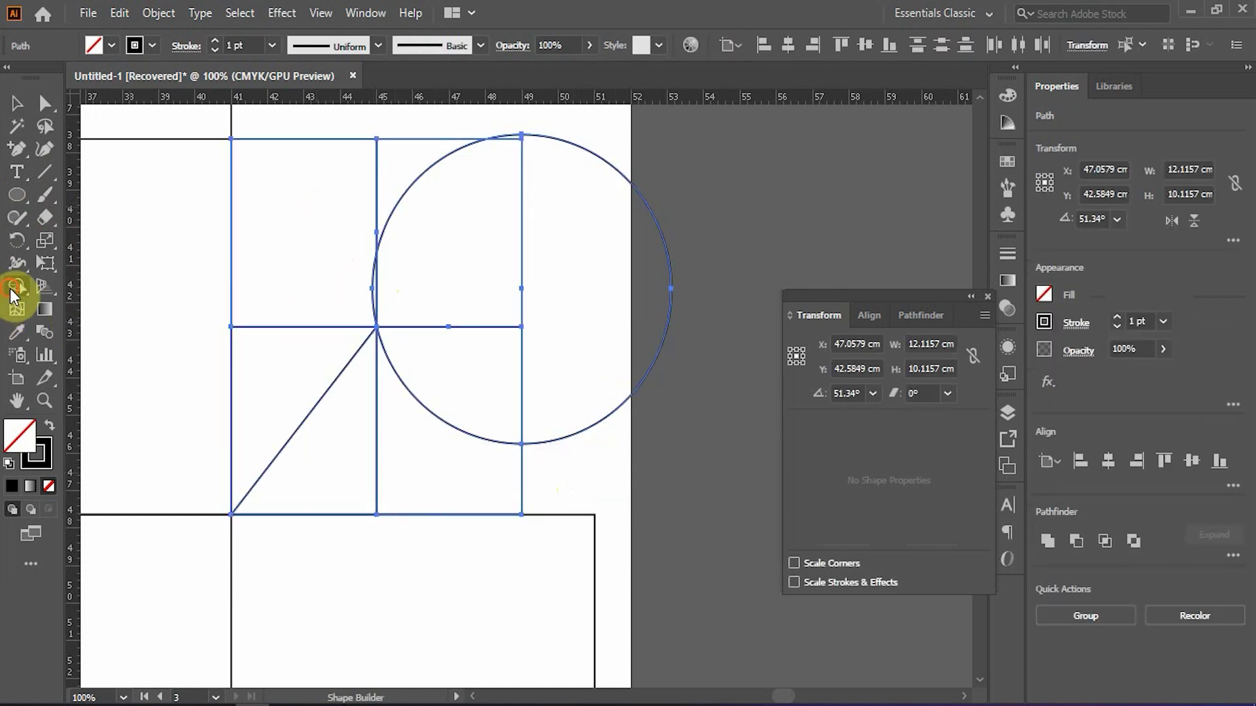
pyautogui.moveTo(295, 349); pyautogui.dragTo(319, 233)
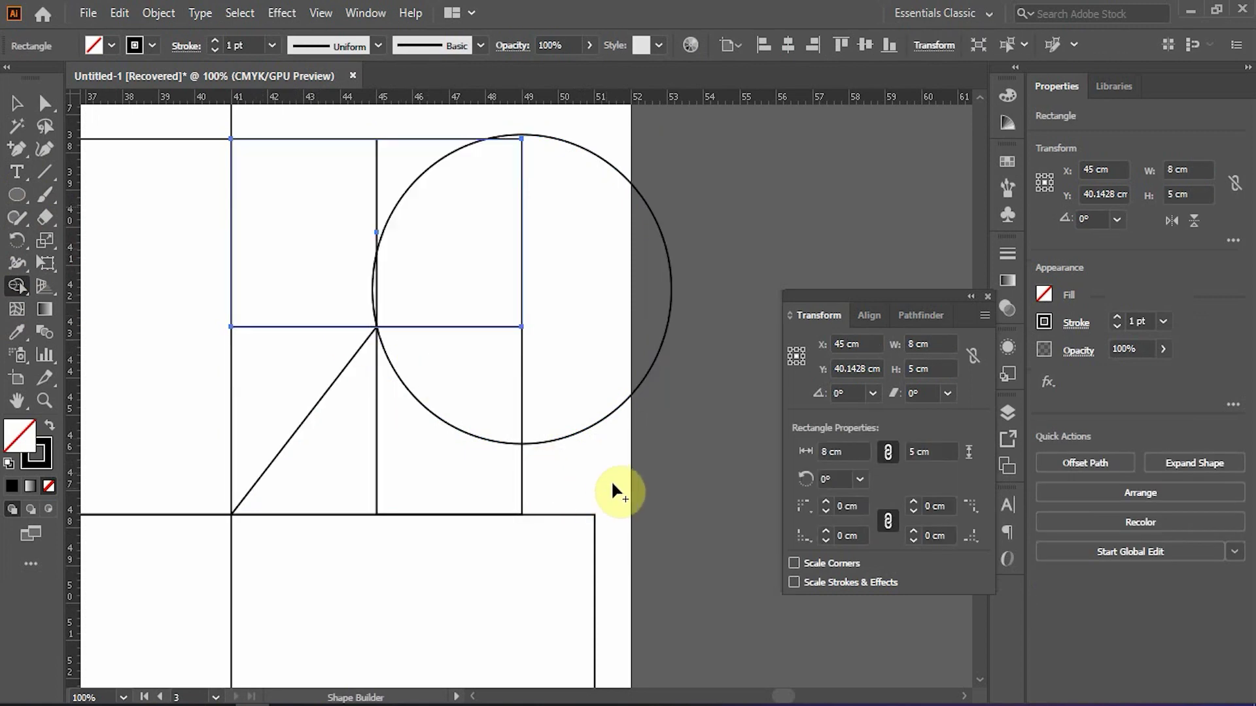
# - Try to merge the triangle above the diagonal with the flap's areas above and inside the circle using Shape Builder
pyautogui.click(16, 103)
pyautogui.moveTo(658, 462); pyautogui.dragTo(288, 241)
pyautogui.click(17, 285)
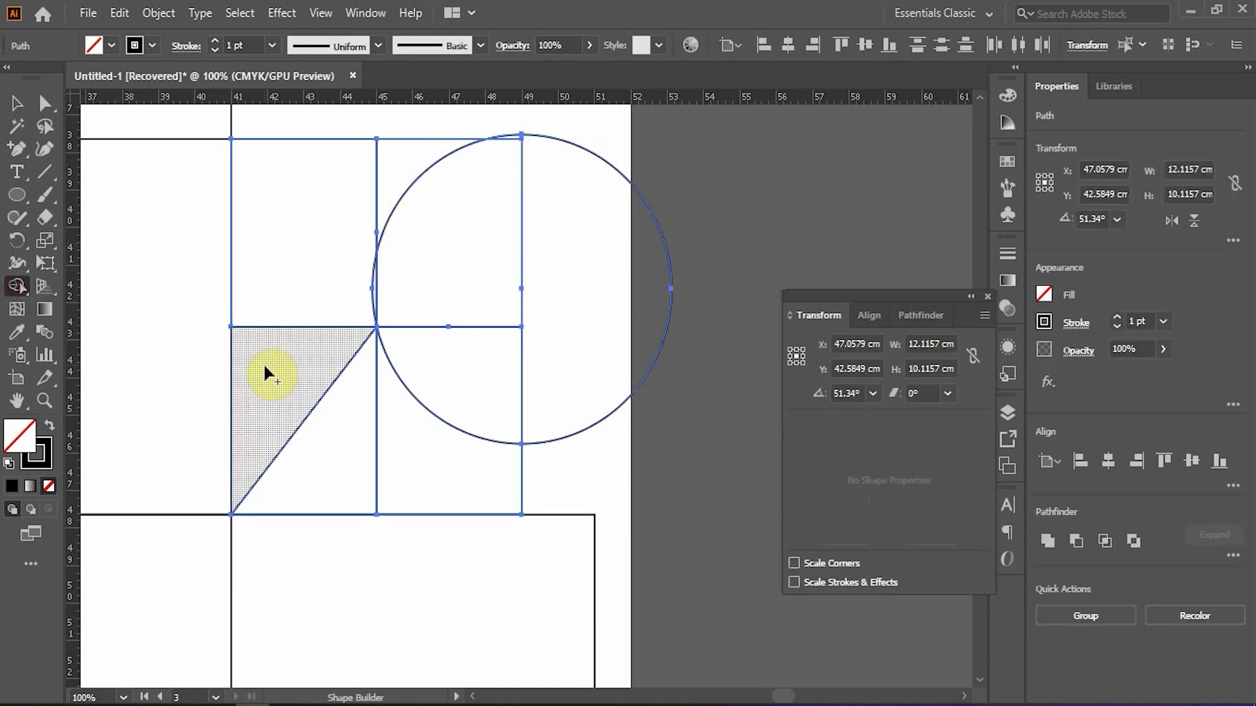
pyautogui.moveTo(275, 359)
pyautogui.mouseDown()
pyautogui.moveTo(296, 243)
pyautogui.moveTo(366, 226)
pyautogui.moveTo(457, 224)
pyautogui.moveTo(467, 347)
pyautogui.mouseUp()
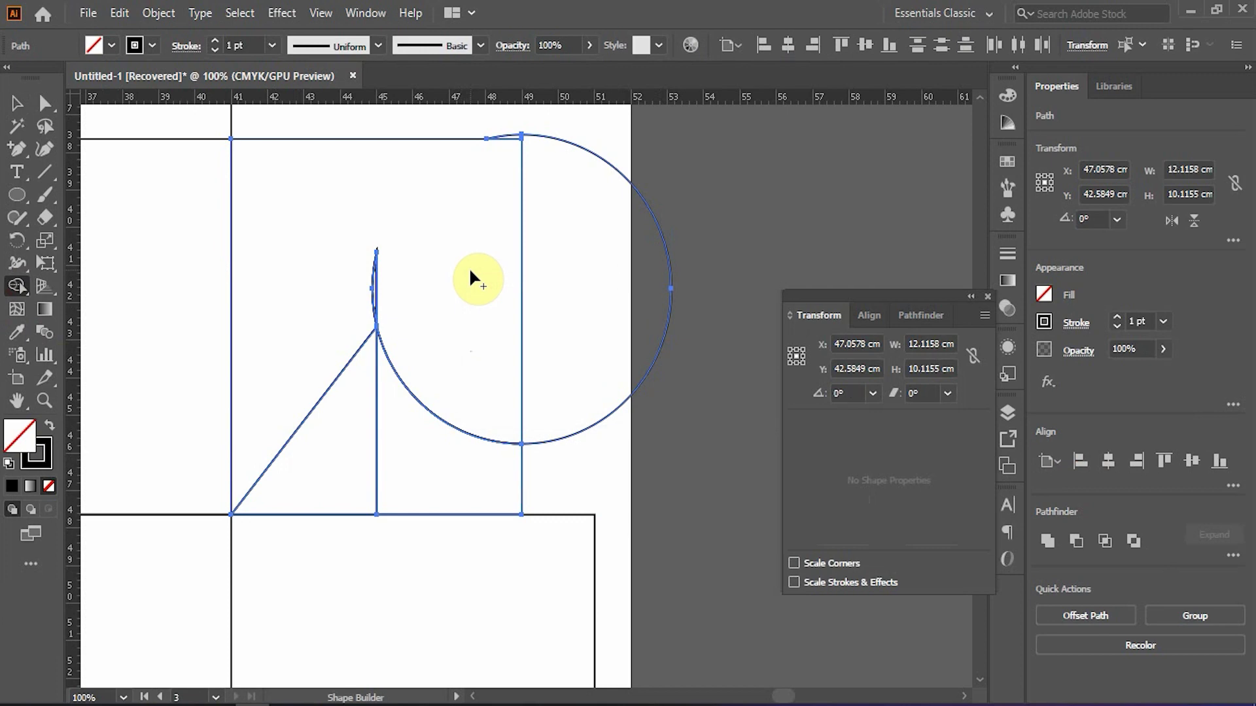
pyautogui.hotkey('ctrl', 'z')
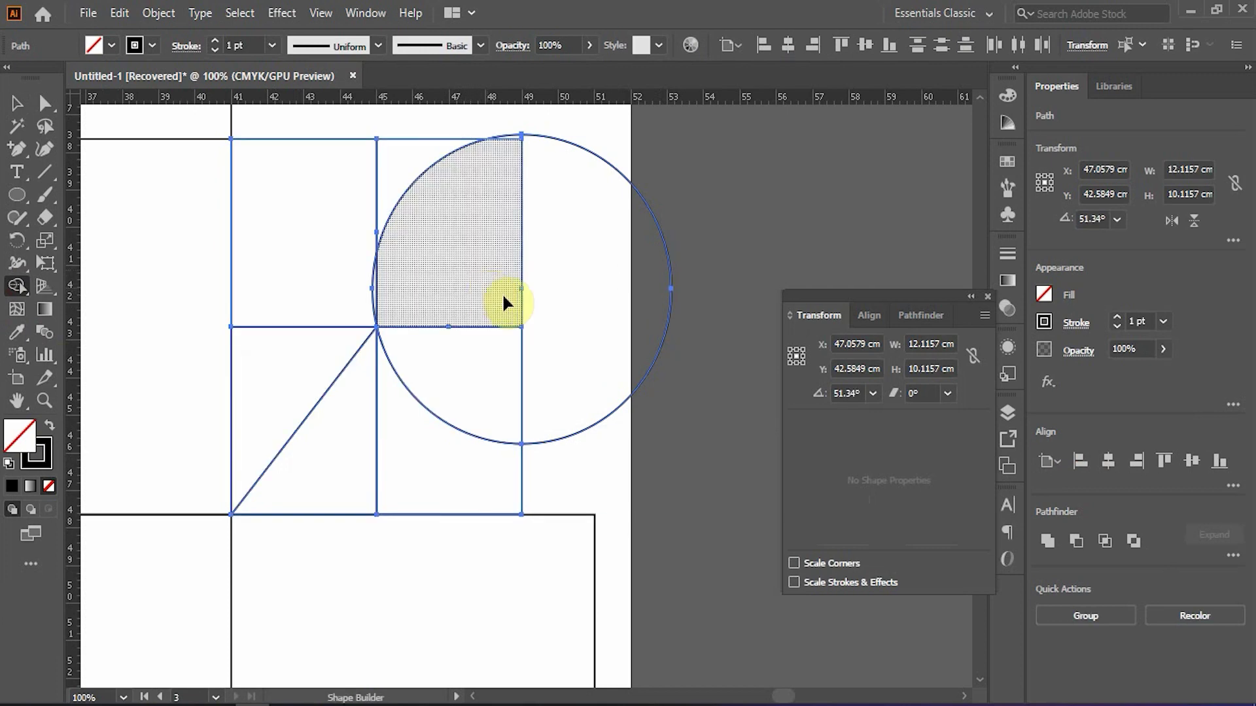
pyautogui.press('v')
pyautogui.click(615, 289)
pyautogui.scroll(2, 405, 277)
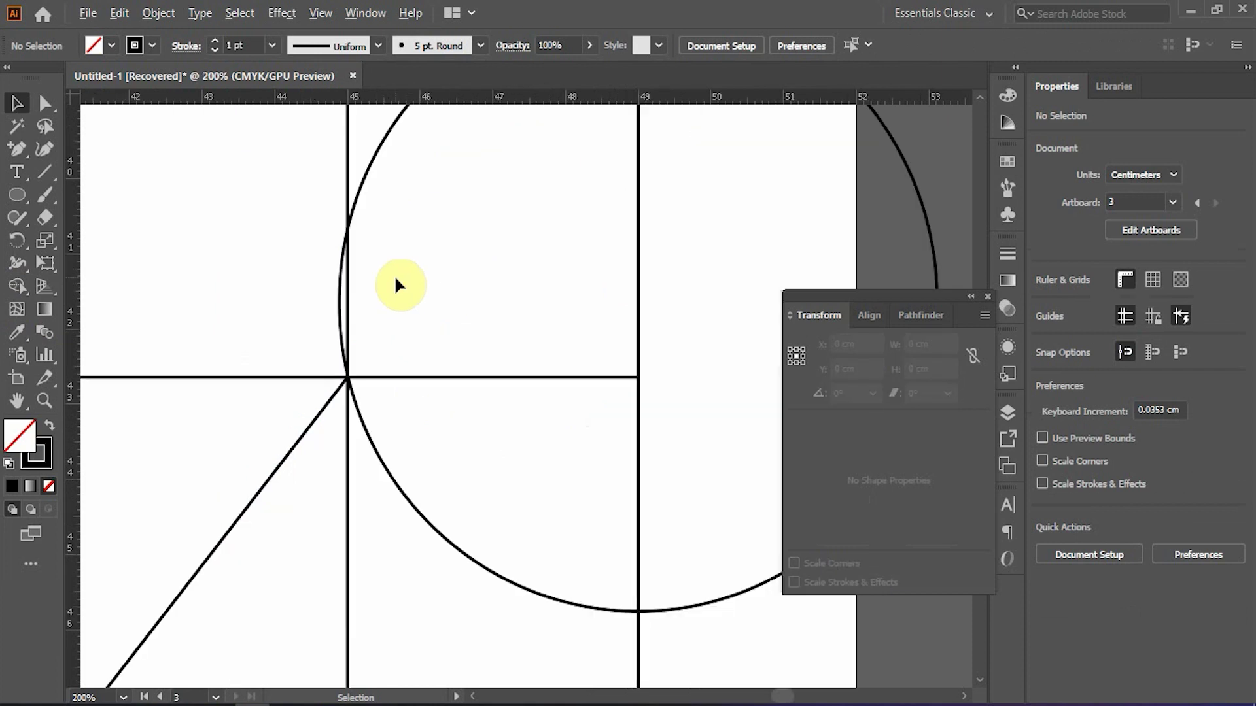
pyautogui.scroll(-2, 381, 284)
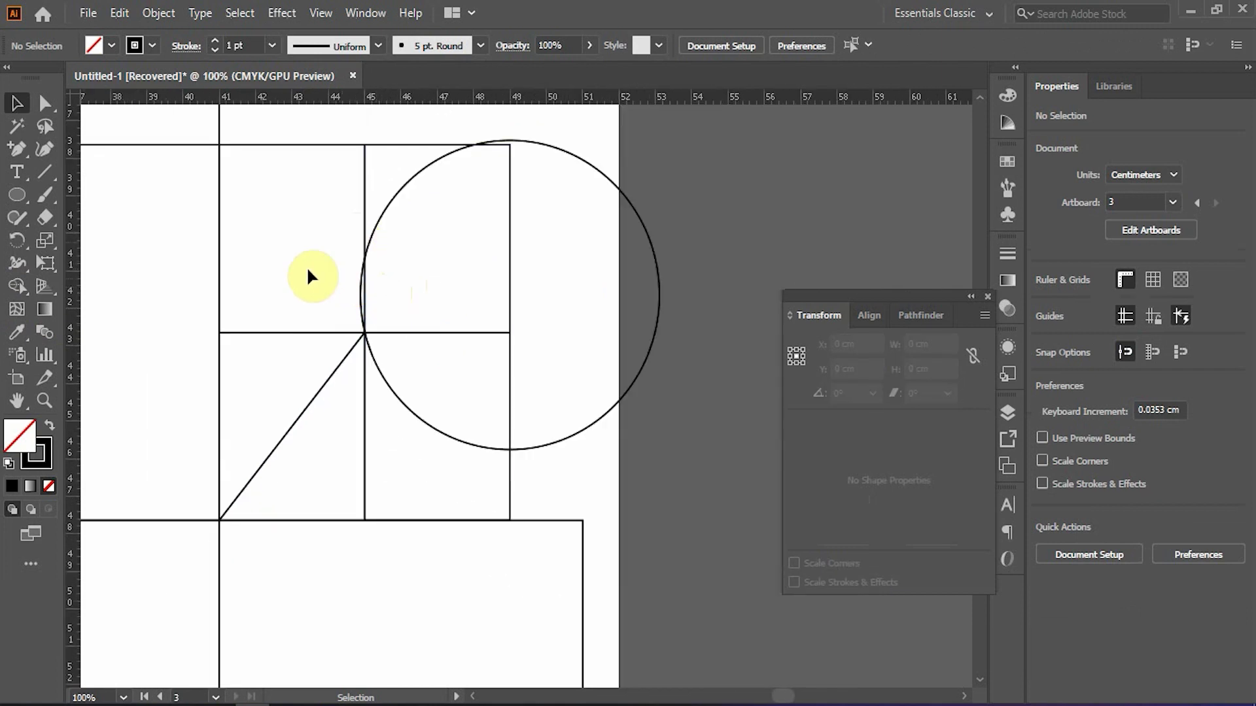
# - Merge the triangle above the diagonal, the flap's upper areas and the circle's inner portion into one shape with Shape Builder
pyautogui.moveTo(320, 247); pyautogui.dragTo(285, 214)
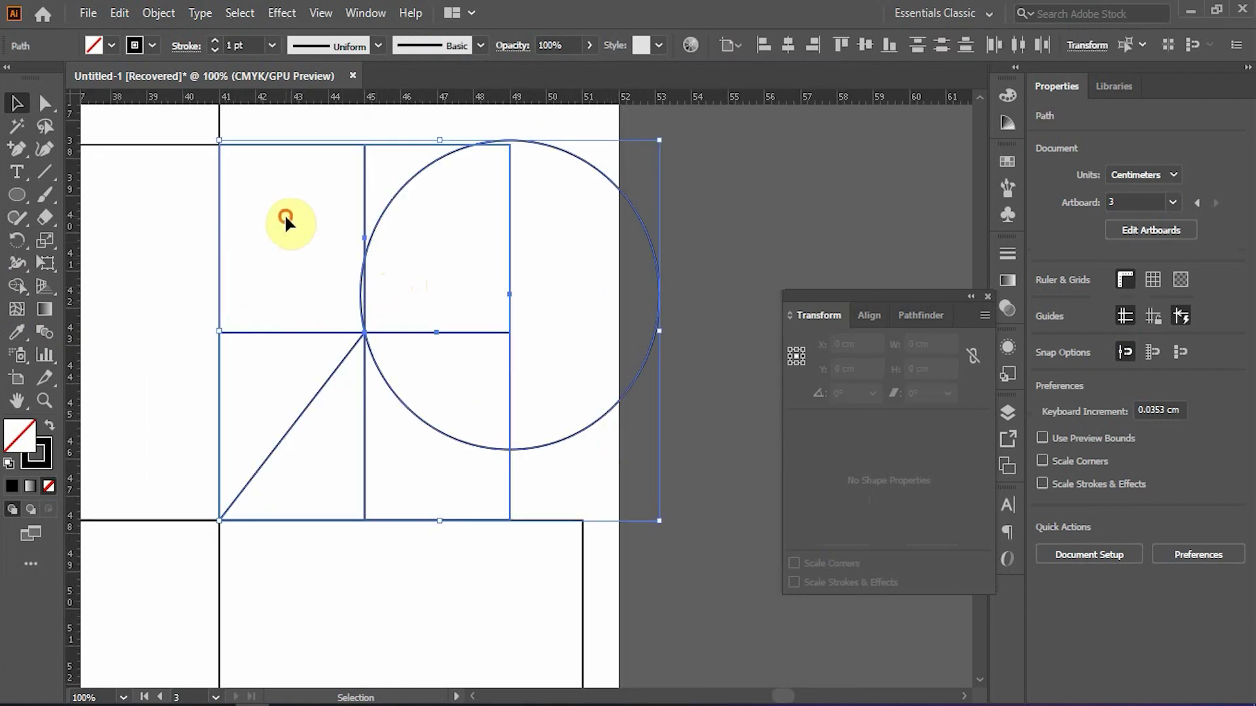
pyautogui.click(17, 286)
pyautogui.moveTo(274, 382)
pyautogui.mouseDown()
pyautogui.moveTo(305, 332)
pyautogui.moveTo(372, 283)
pyautogui.mouseUp()
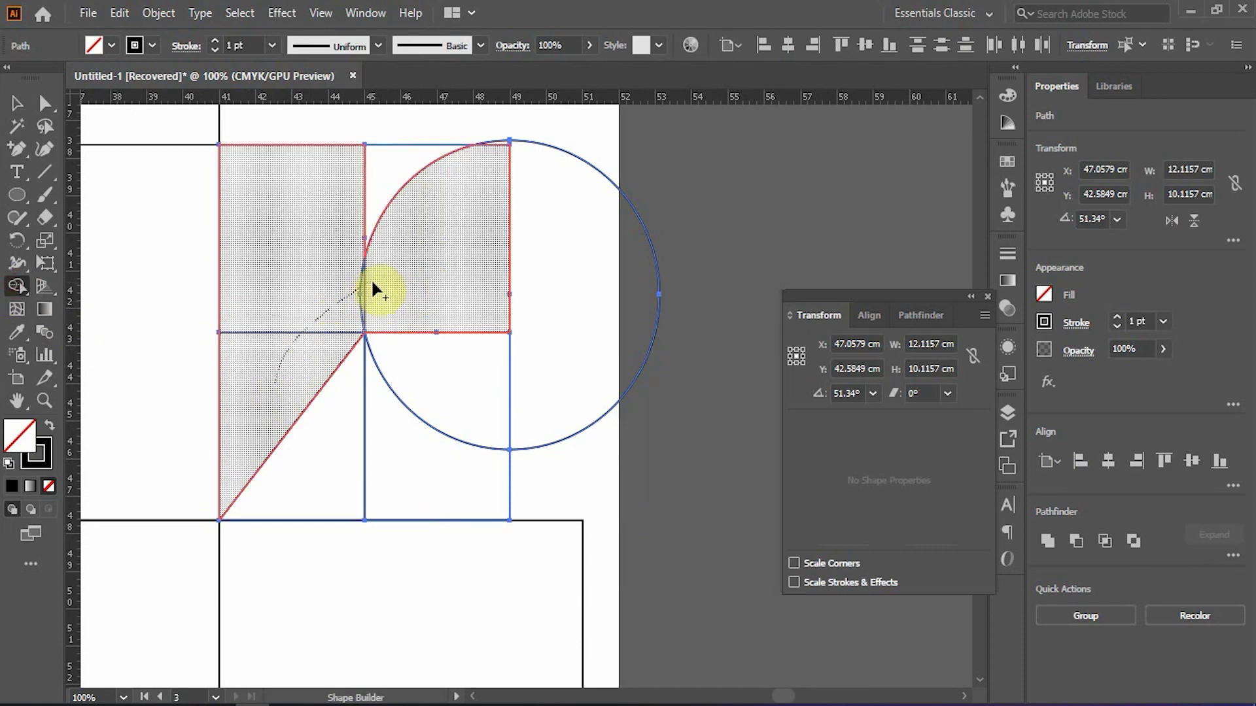
pyautogui.moveTo(436, 332); pyautogui.dragTo(445, 343)
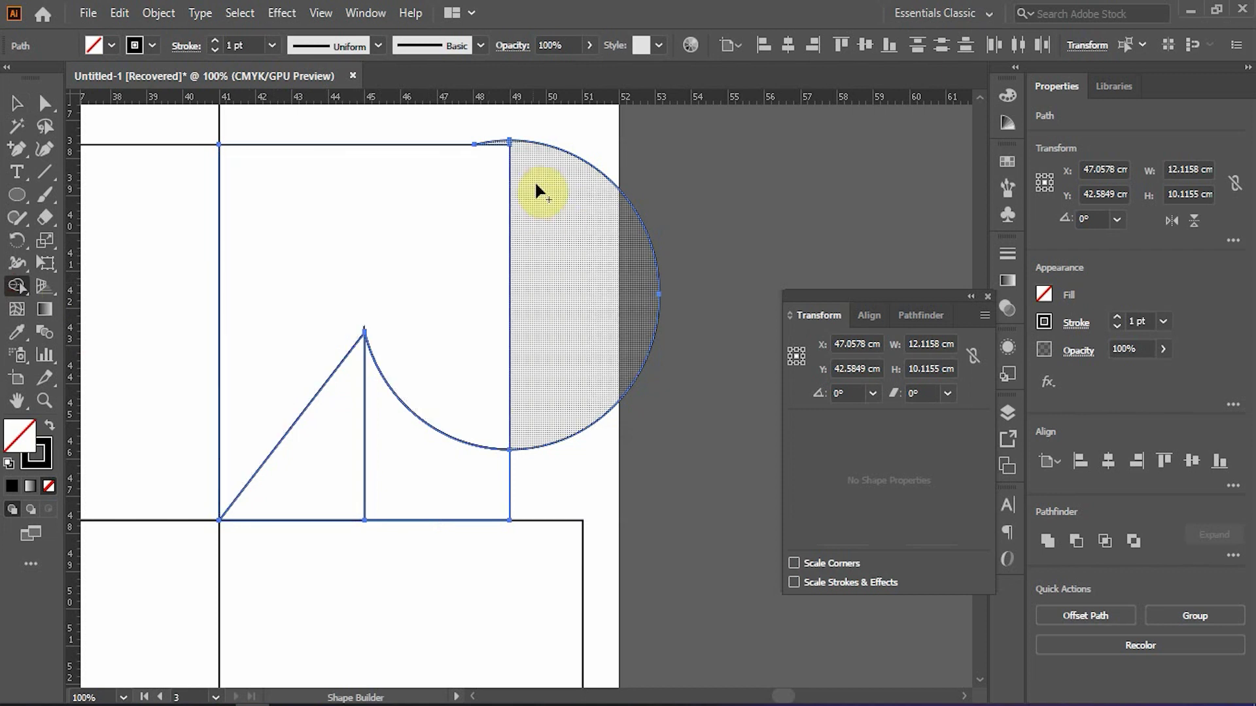
# - Remove the part of the circle lying outside the flap rectangle's outer edge with Shape Builder
pyautogui.keyDown('ctrl'); pyautogui.click(552, 191); pyautogui.keyUp('ctrl')
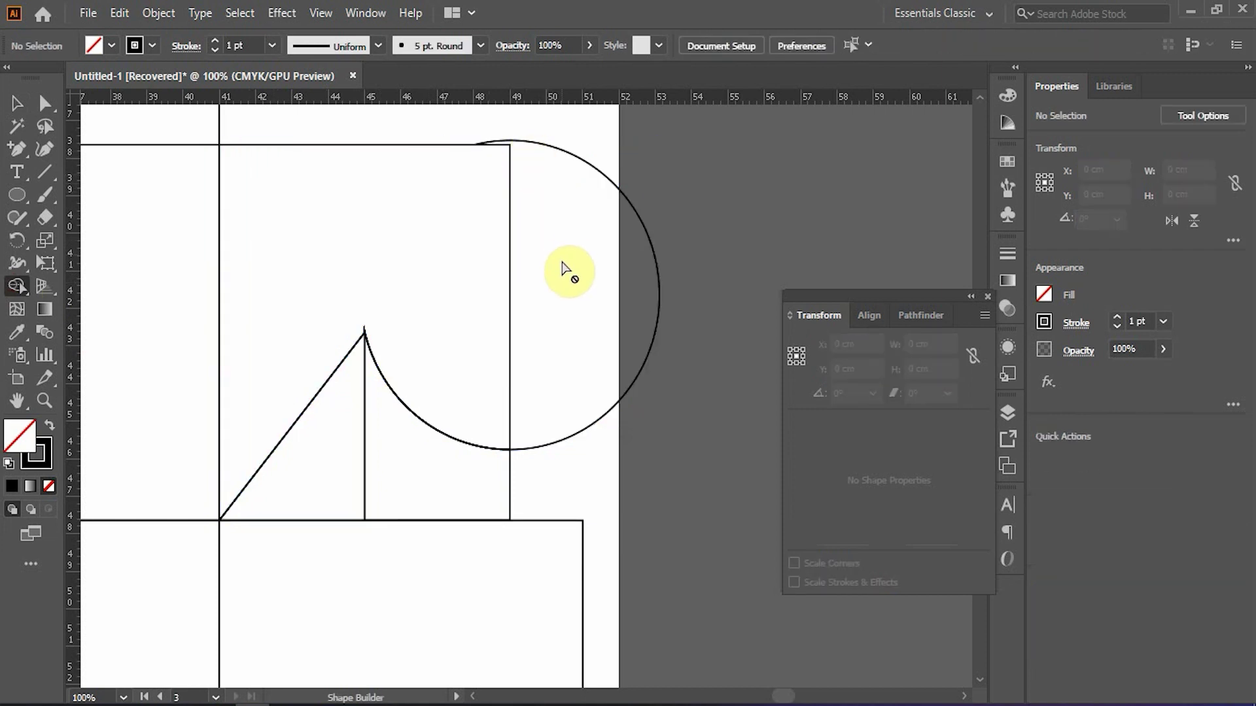
pyautogui.press('v')
pyautogui.click(654, 424)
pyautogui.moveTo(327, 265); pyautogui.dragTo(327, 264)
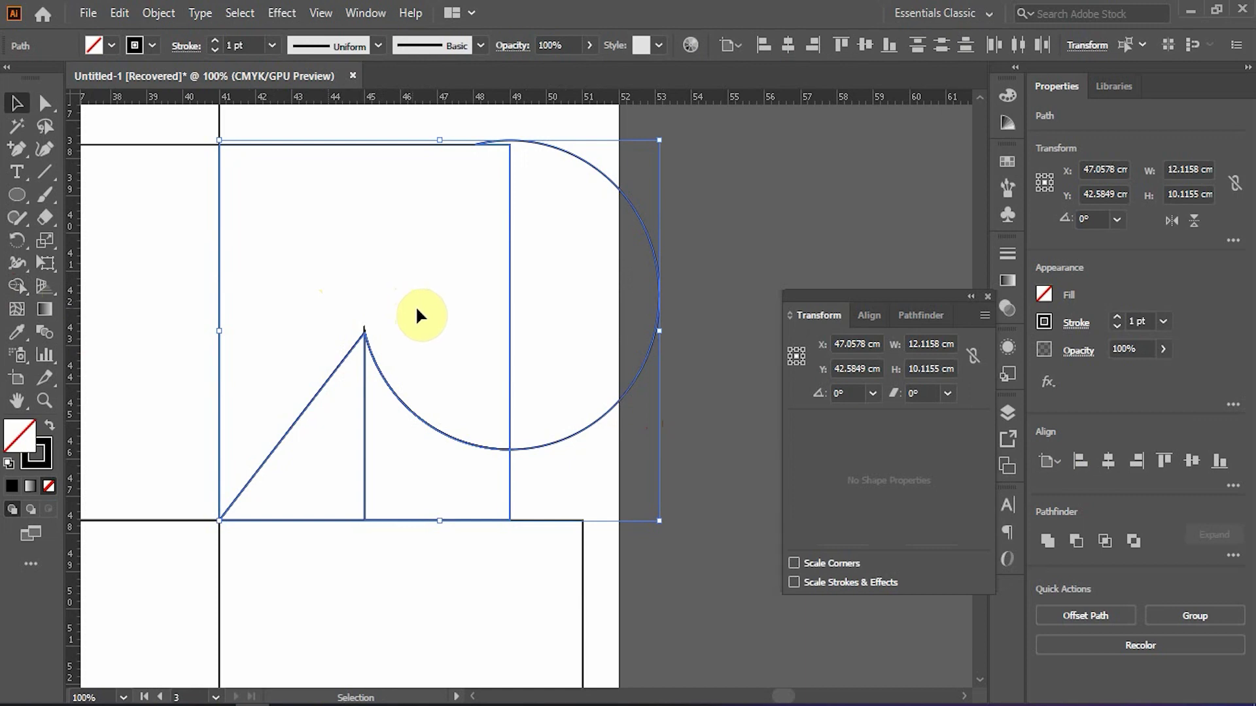
pyautogui.hotkey('shift', 'm')
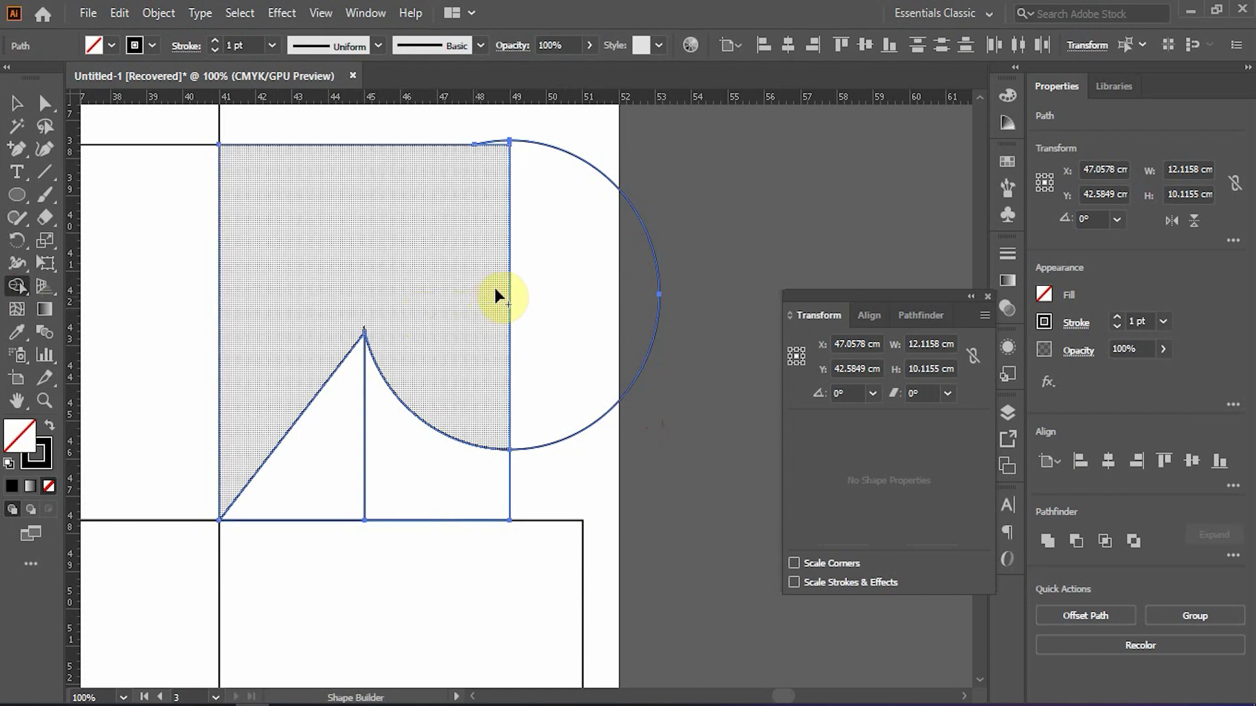
pyautogui.keyDown('alt'); pyautogui.click(564, 213); pyautogui.keyUp('alt')
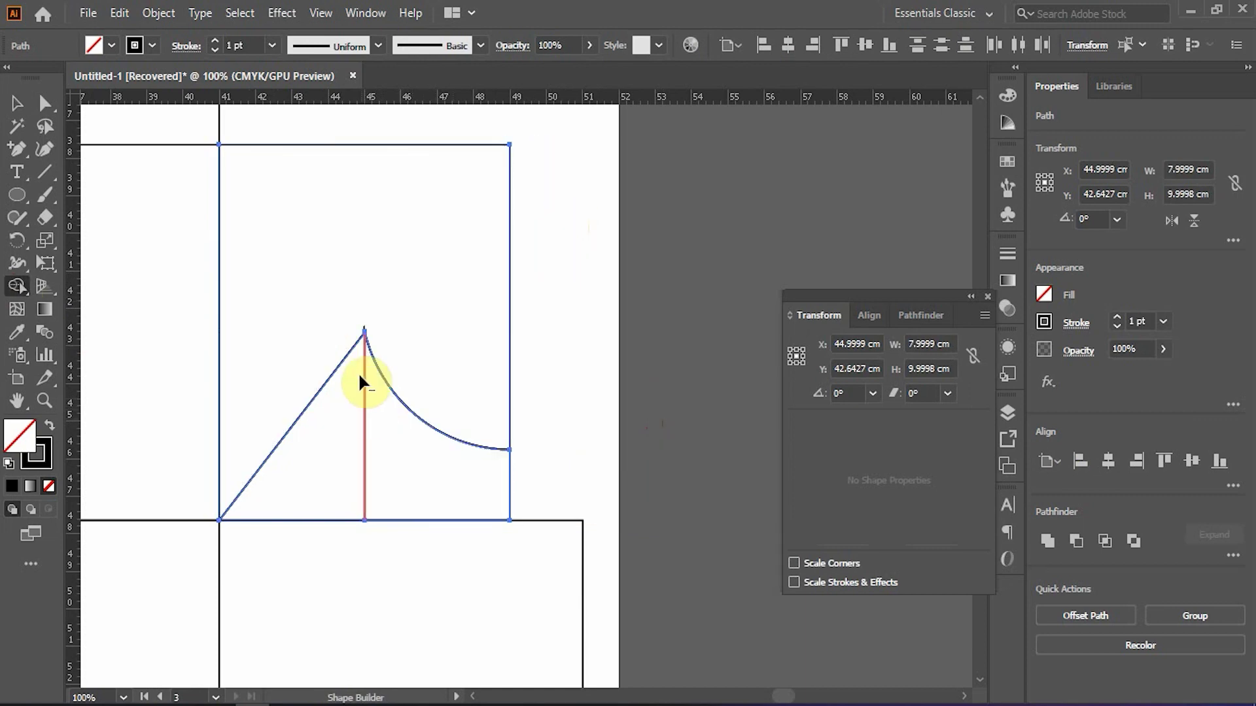
# - Delete the triangle below the diagonal and the area below the circular arc with Shape Builder, leaving the notched flap outline
pyautogui.scroll(2, 362, 354)
pyautogui.scroll(4, 362, 268)
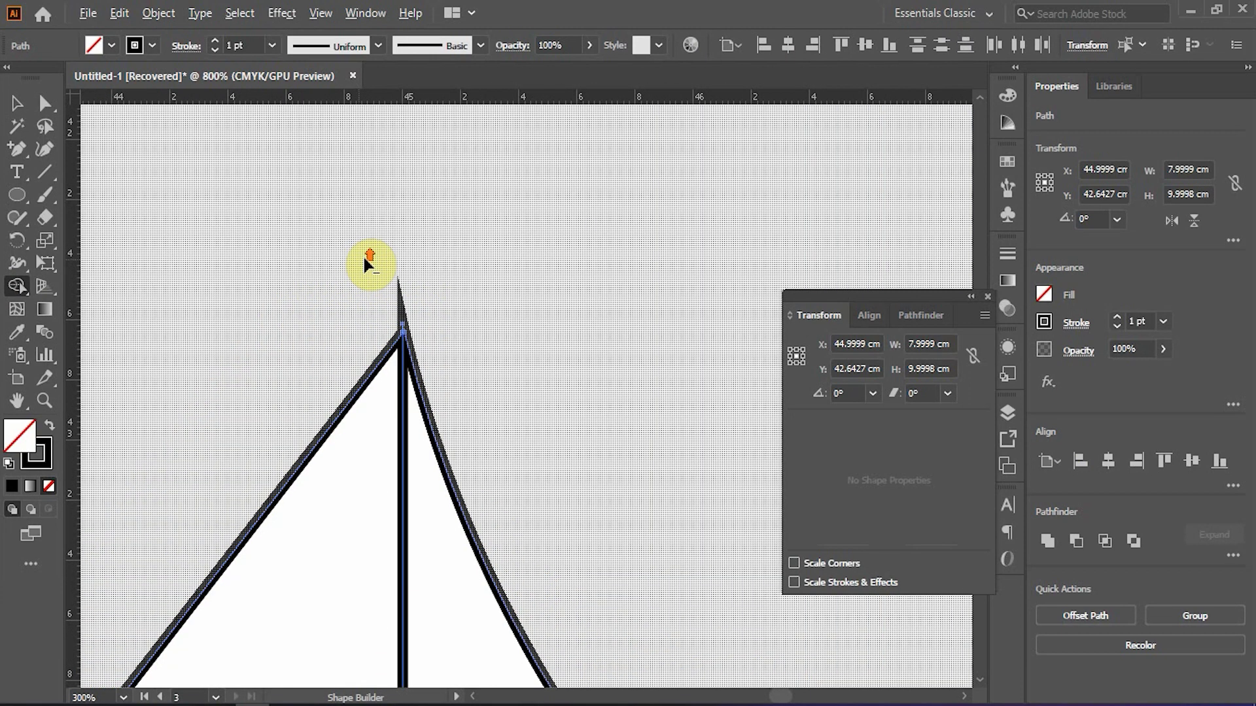
pyautogui.scroll(-6, 395, 347)
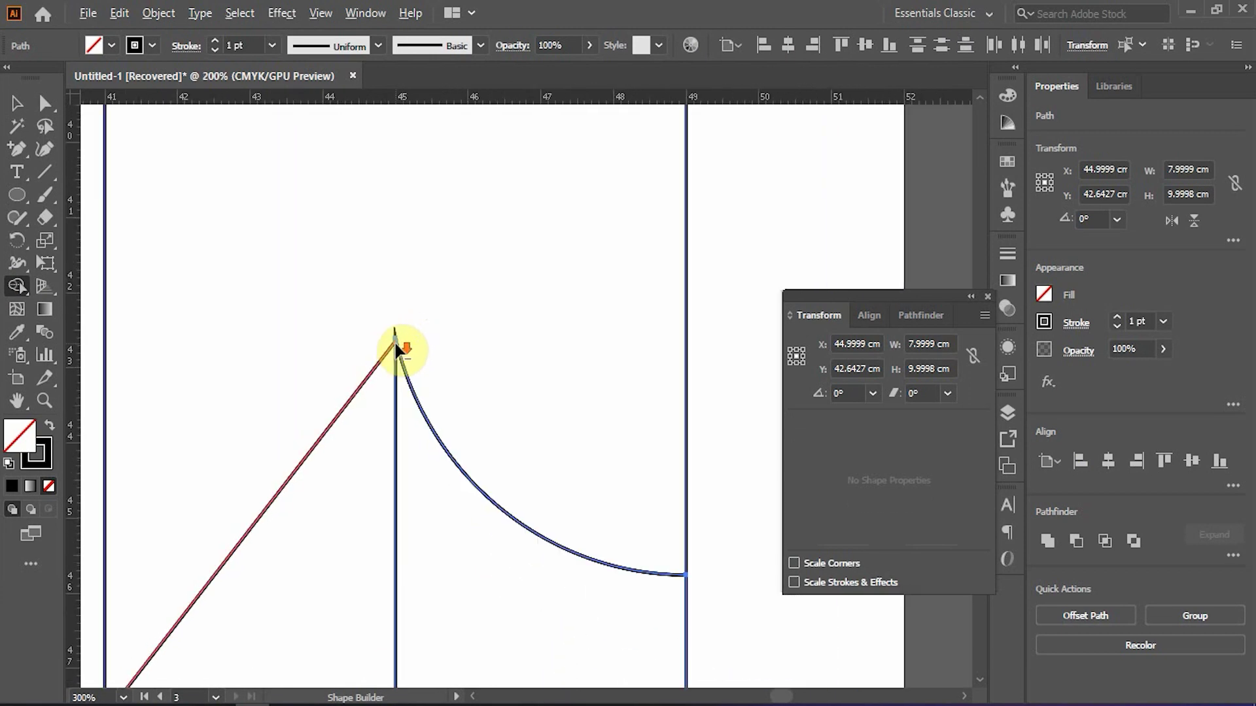
pyautogui.keyDown('alt'); pyautogui.click(413, 437); pyautogui.keyUp('alt')
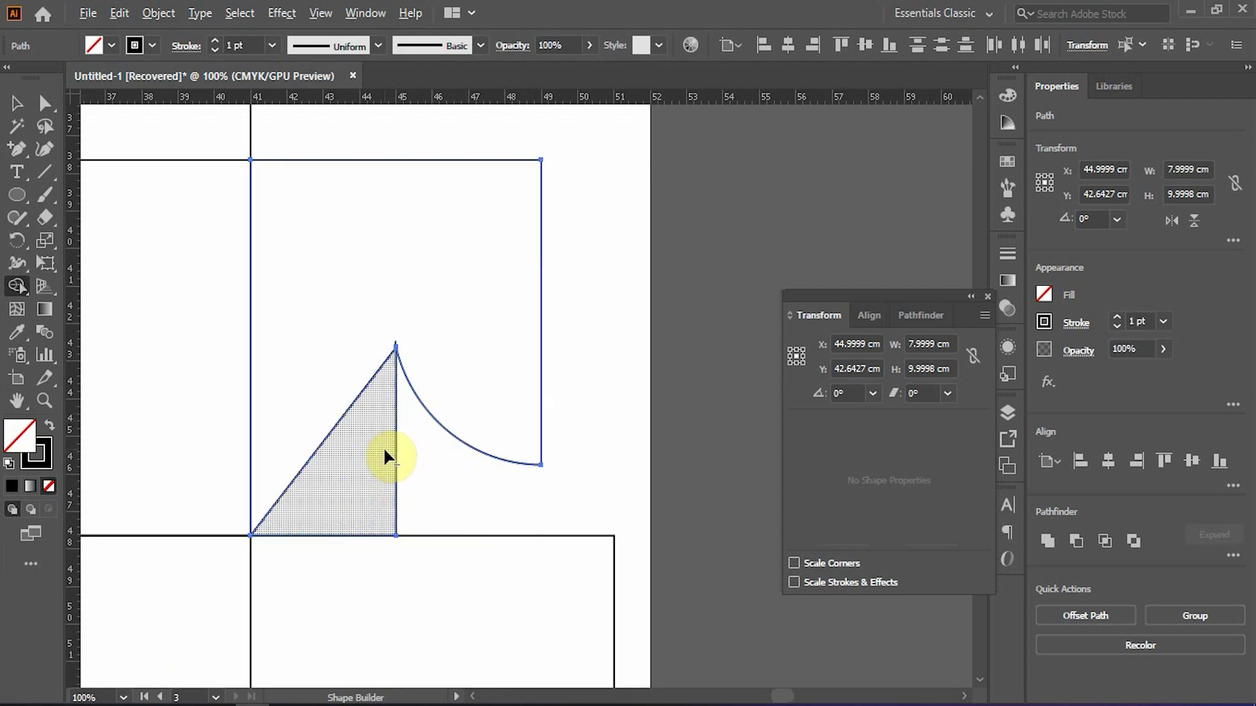
pyautogui.keyDown('alt'); pyautogui.click(384, 447); pyautogui.keyUp('alt')
pyautogui.press('v')
pyautogui.click(427, 451)
# - Try shifting the notched flap outline to test its path, and undo the move
pyautogui.scroll(4, 400, 355)
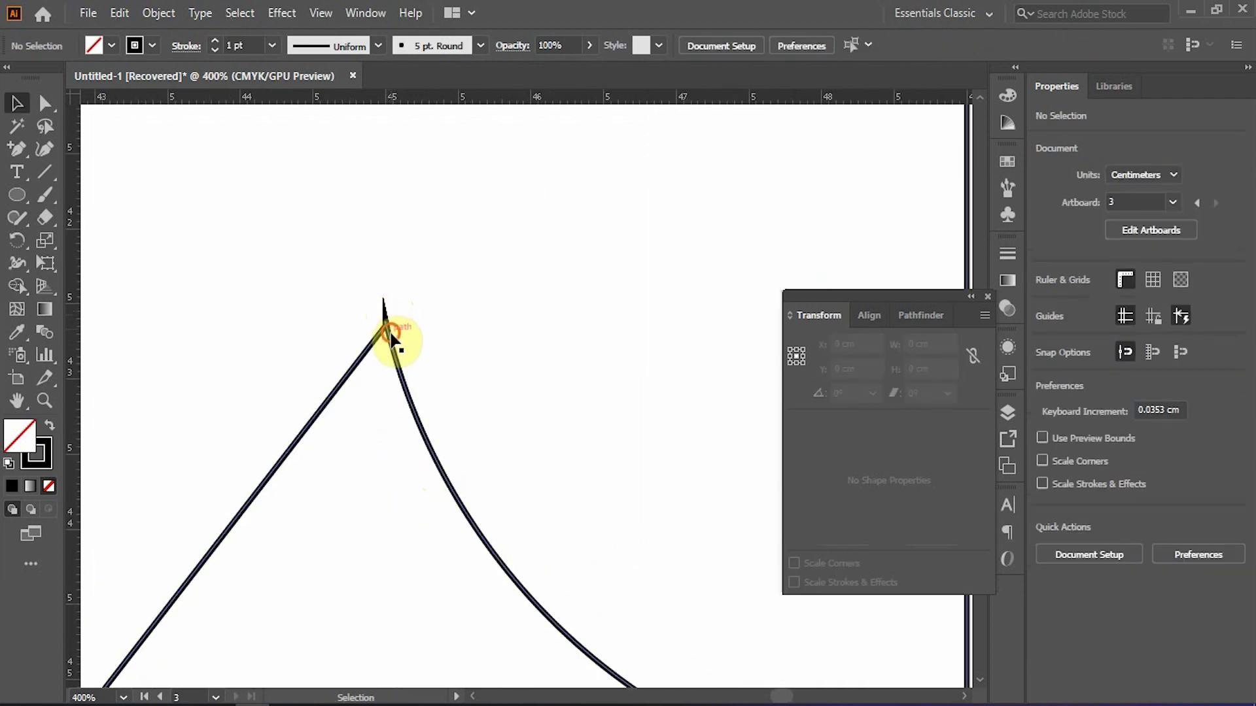
pyautogui.click(395, 333)
pyautogui.scroll(-4, 399, 337)
pyautogui.click(407, 340)
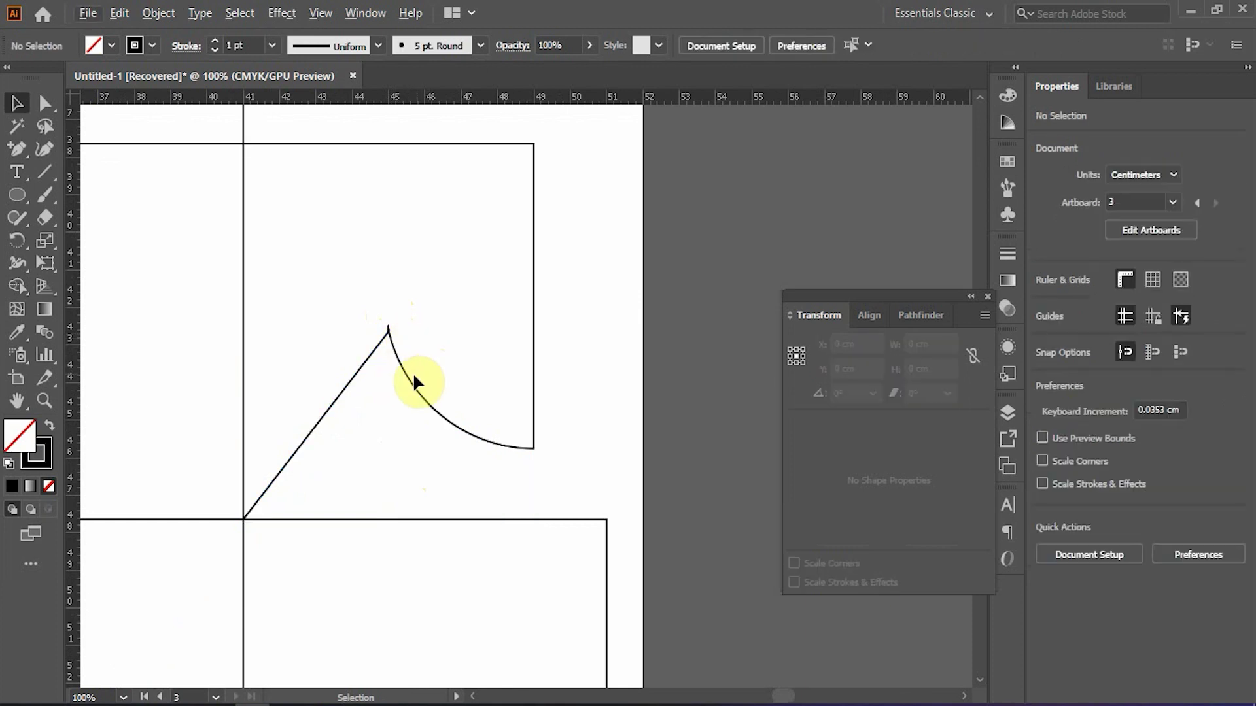
pyautogui.moveTo(407, 376); pyautogui.dragTo(426, 387)
pyautogui.hotkey('ctrl', 'z')
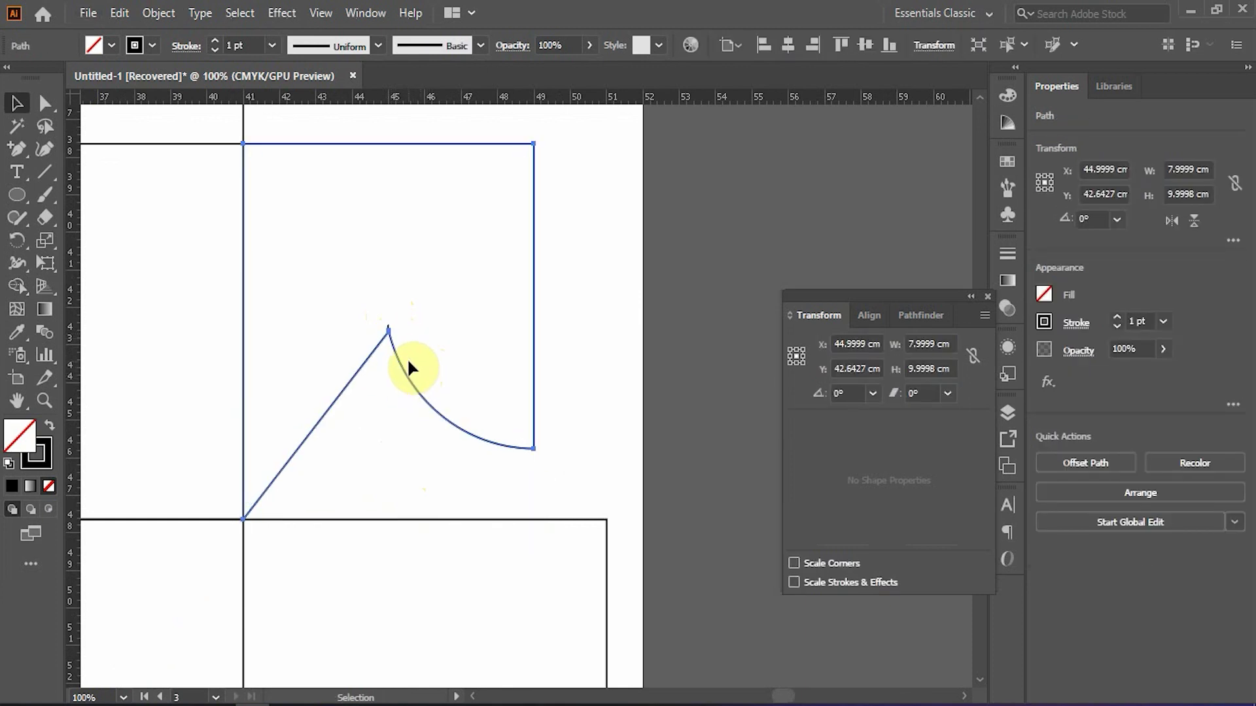
# - Examine the notch tip where the diagonal meets the arc for leftover path fragments
pyautogui.scroll(6, 391, 328)
pyautogui.moveTo(336, 278); pyautogui.dragTo(386, 321)
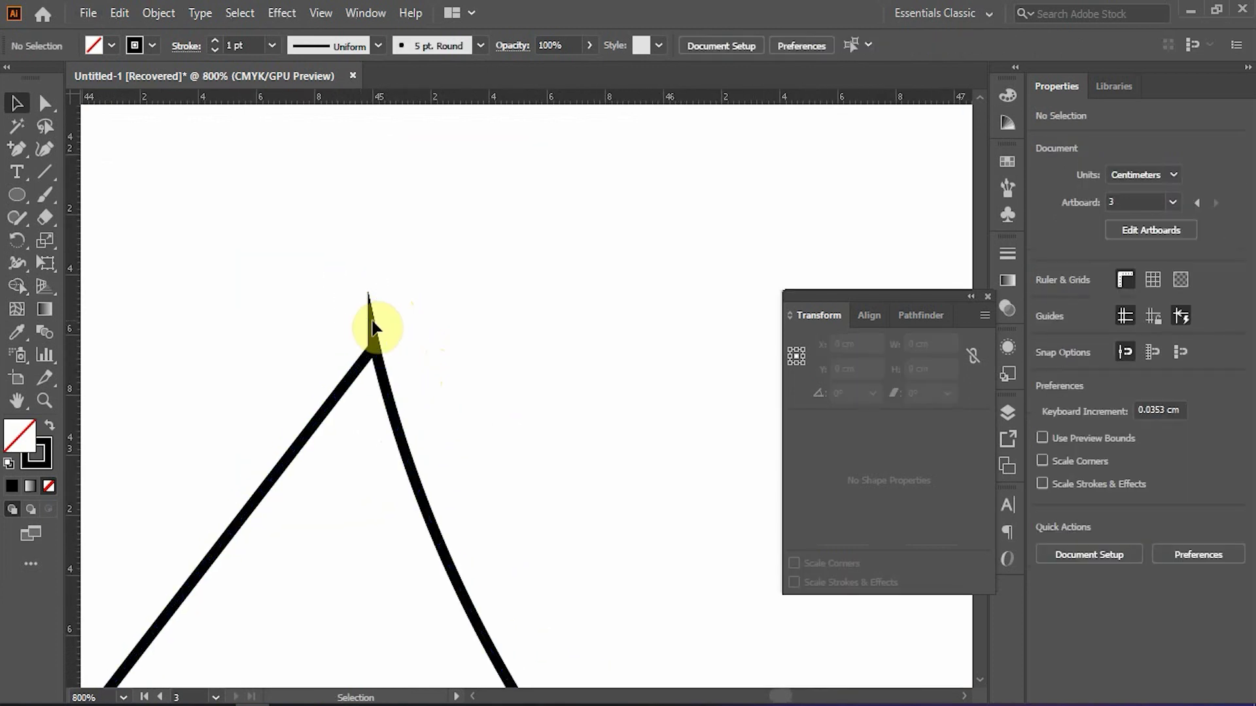
pyautogui.click(374, 338)
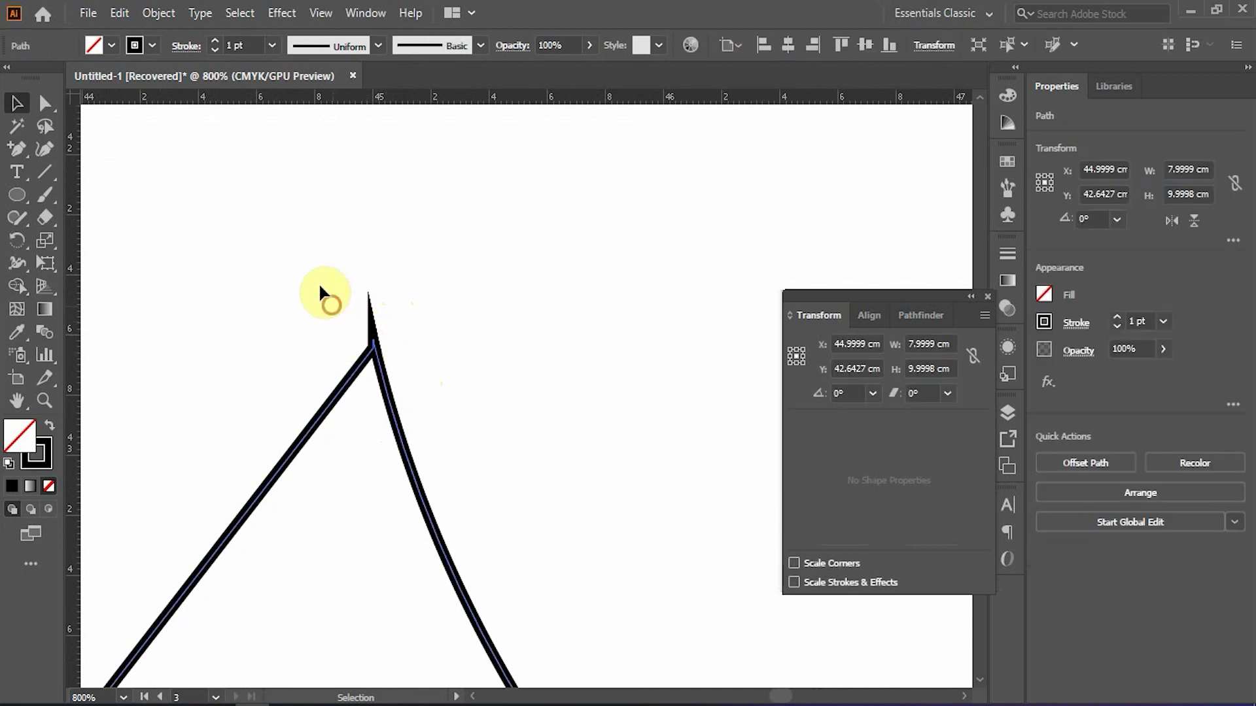
pyautogui.click(331, 304)
pyautogui.moveTo(314, 272); pyautogui.dragTo(456, 484)
pyautogui.moveTo(471, 541); pyautogui.dragTo(375, 533)
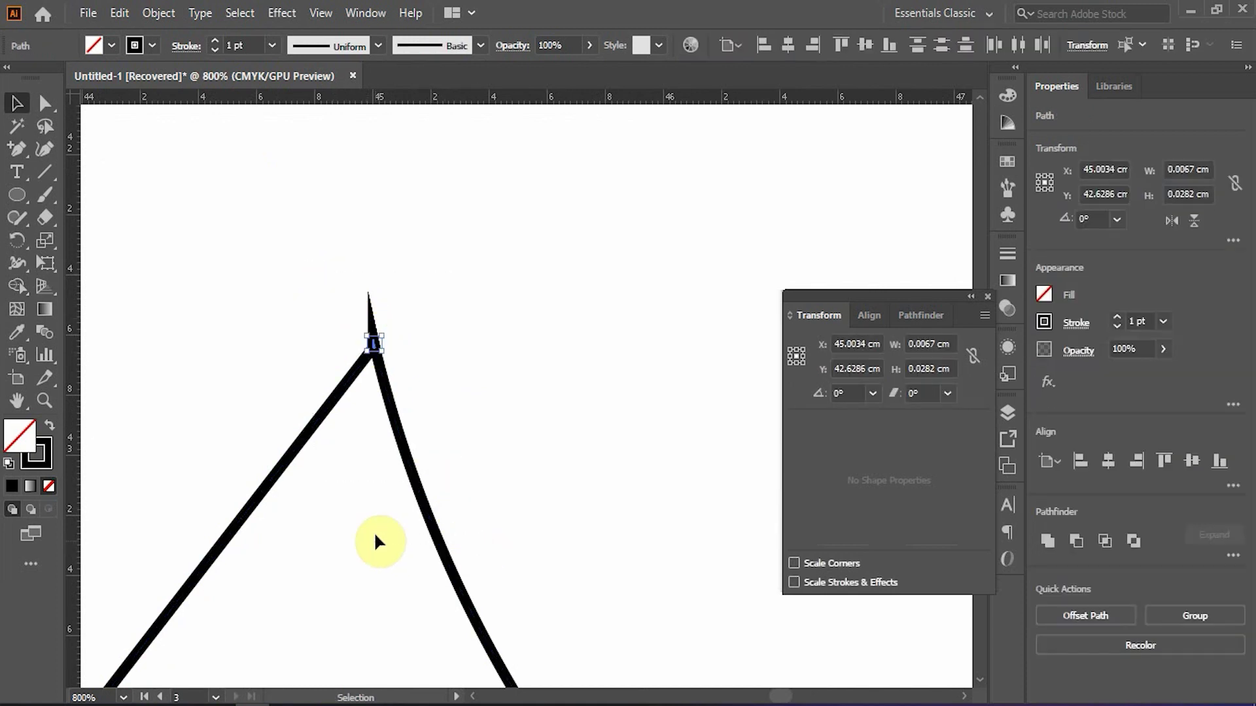
pyautogui.click(376, 537)
pyautogui.scroll(-2, 376, 537)
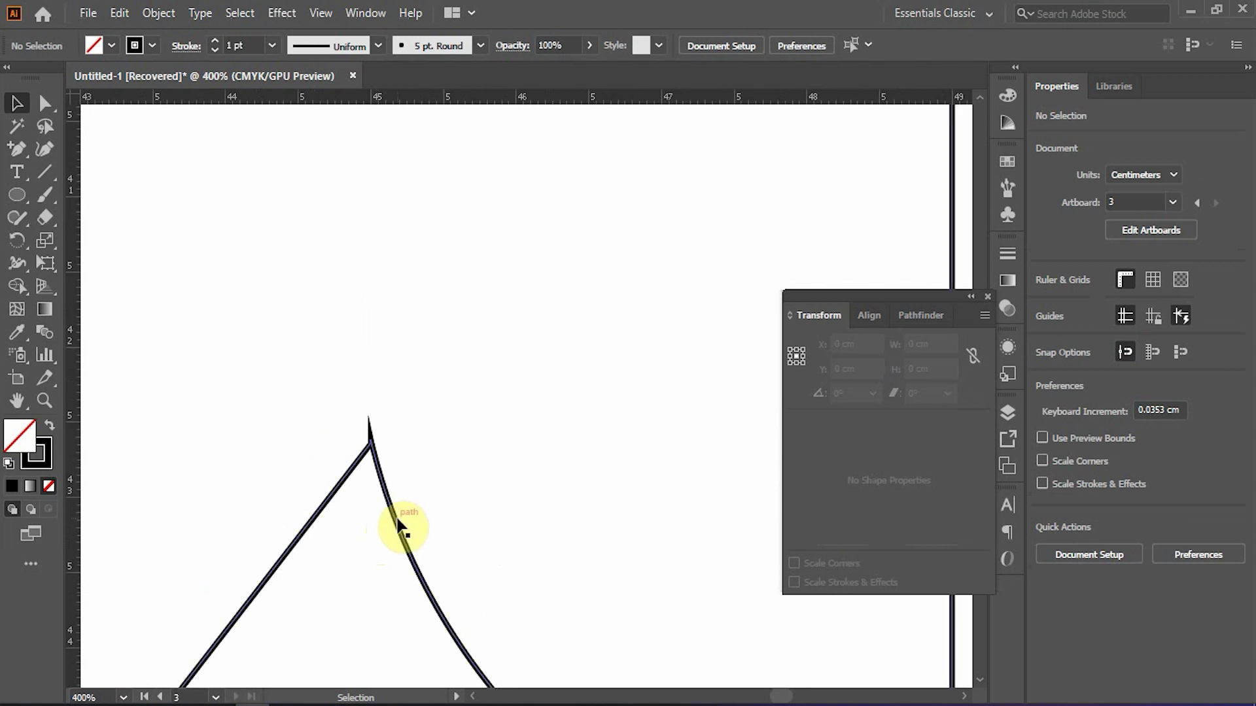
pyautogui.moveTo(397, 520); pyautogui.dragTo(450, 571)
pyautogui.hotkey('ctrl', 'z')
pyautogui.click(450, 453)
# - Draw a short vertical line below the notch tip between the diagonal and the arc, and set its length to 0.2 cm
pyautogui.scroll(-1, 369, 402)
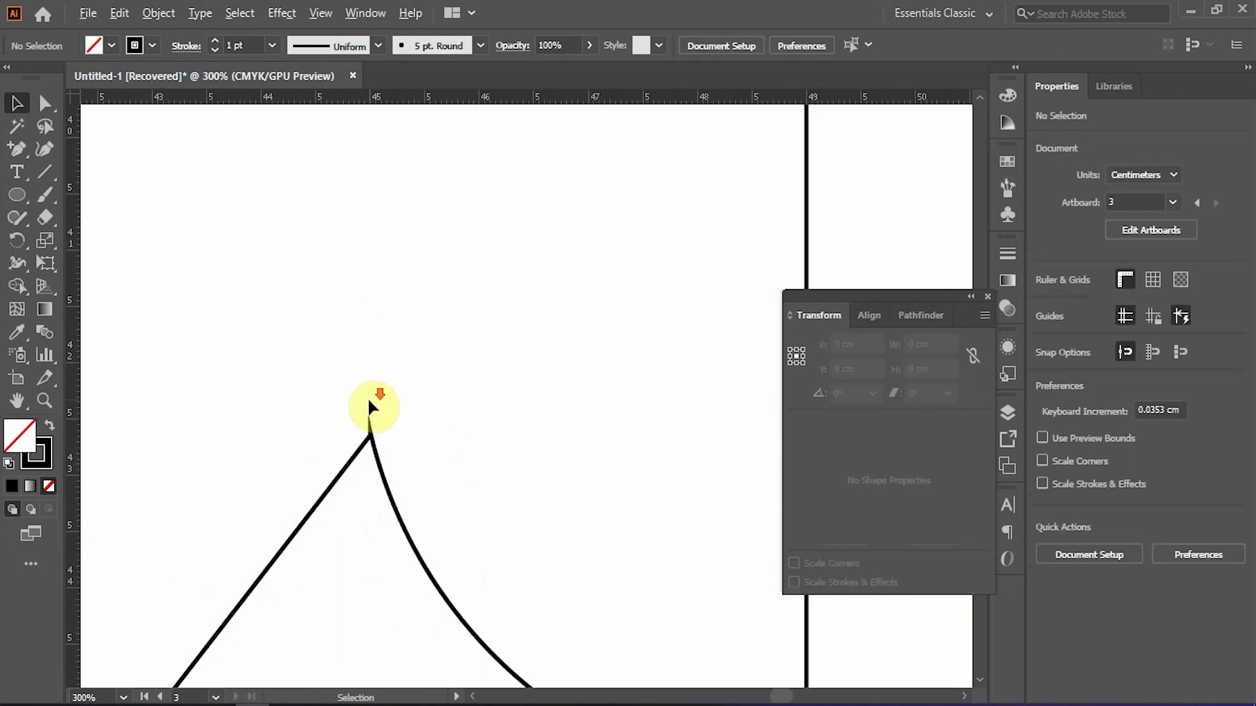
pyautogui.scroll(-4, 369, 402)
pyautogui.press('space')
pyautogui.moveTo(420, 375); pyautogui.dragTo(451, 230)
pyautogui.click(44, 173)
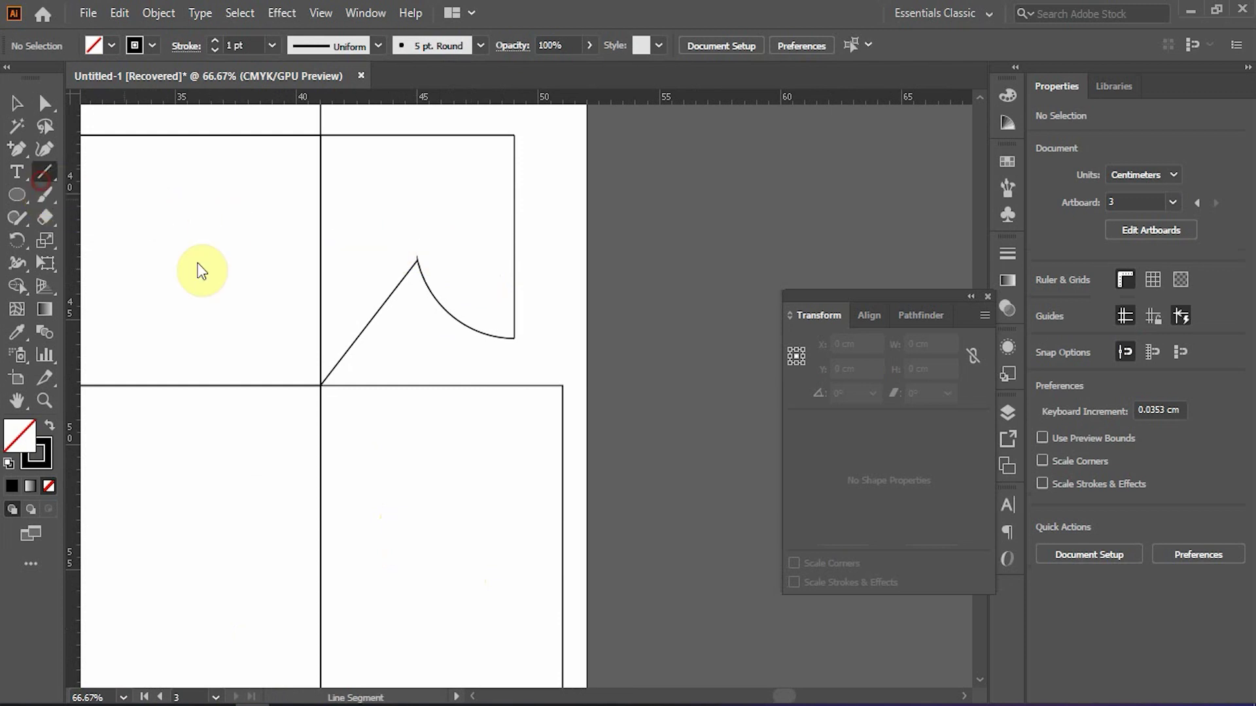
pyautogui.scroll(3, 399, 300)
pyautogui.moveTo(445, 243); pyautogui.dragTo(446, 295)
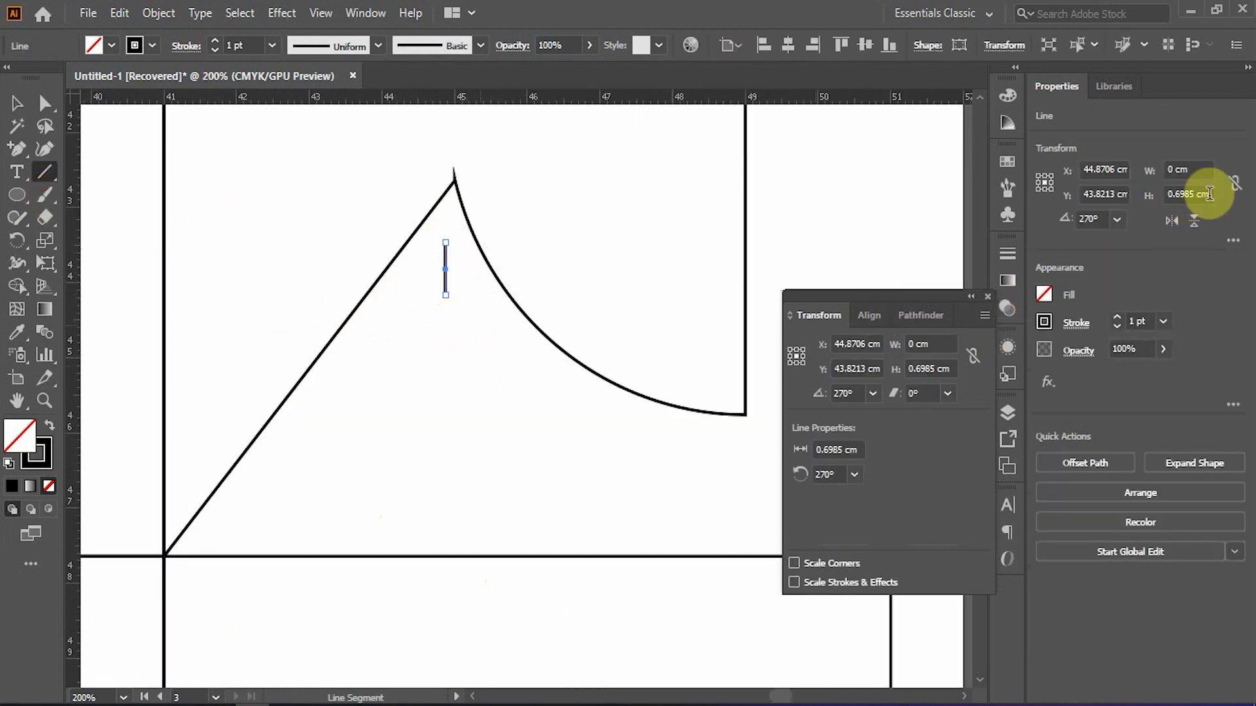
pyautogui.moveTo(1210, 196); pyautogui.dragTo(1124, 189)
pyautogui.write('.2')
pyautogui.press('Return')
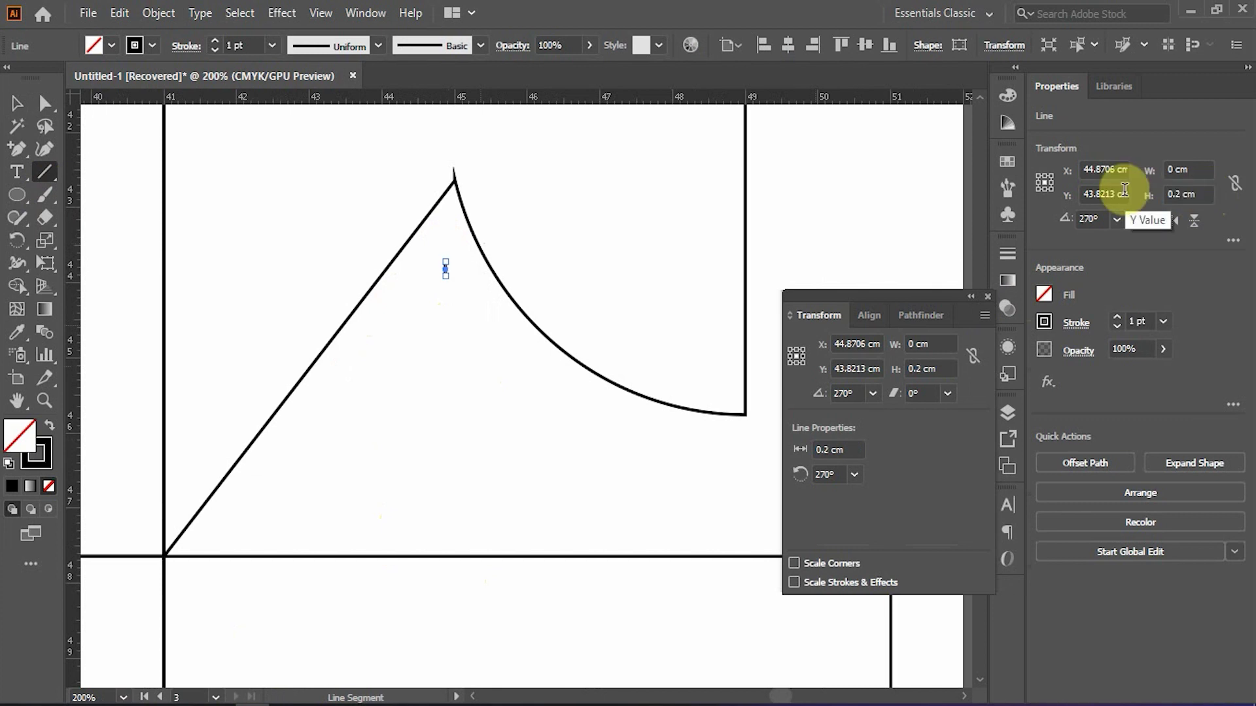
# - Move the short vertical line so that its lower end sits on the notch tip
pyautogui.click(17, 102)
pyautogui.scroll(2, 514, 206)
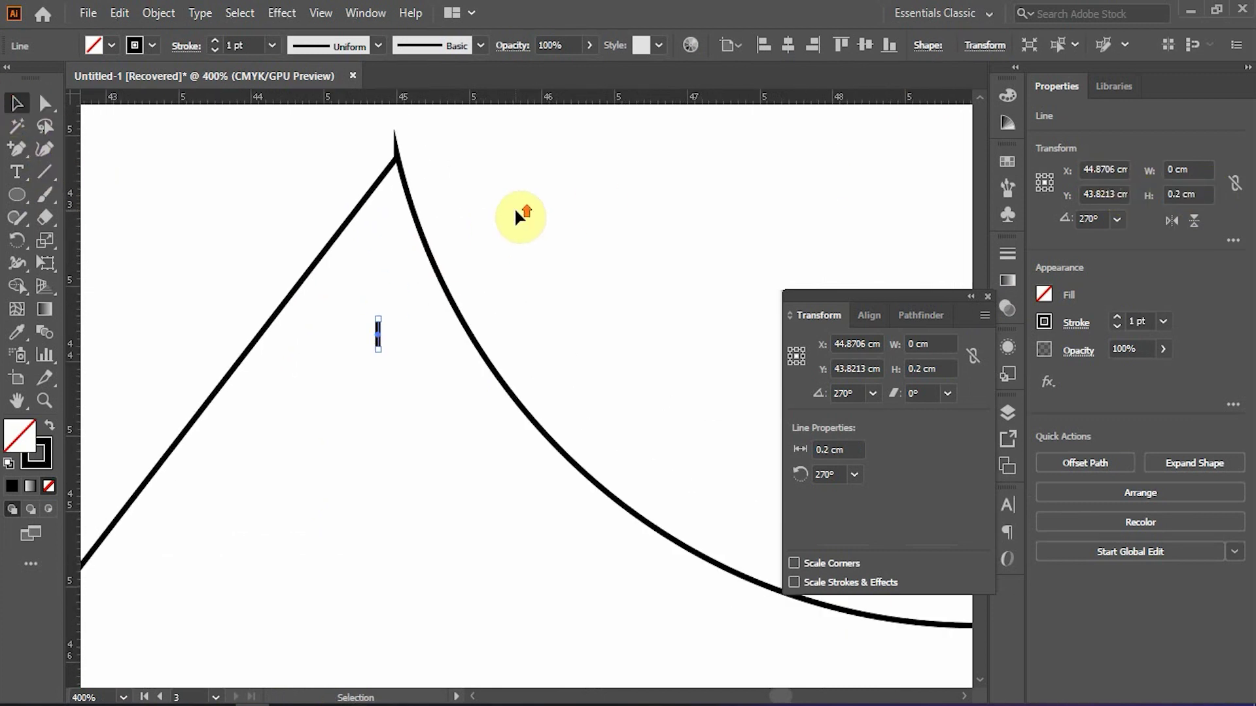
pyautogui.click(496, 221)
pyautogui.moveTo(510, 288); pyautogui.dragTo(534, 435)
pyautogui.moveTo(404, 484); pyautogui.dragTo(424, 281)
pyautogui.scroll(3, 429, 278)
pyautogui.click(430, 323)
pyautogui.scroll(1, 422, 347)
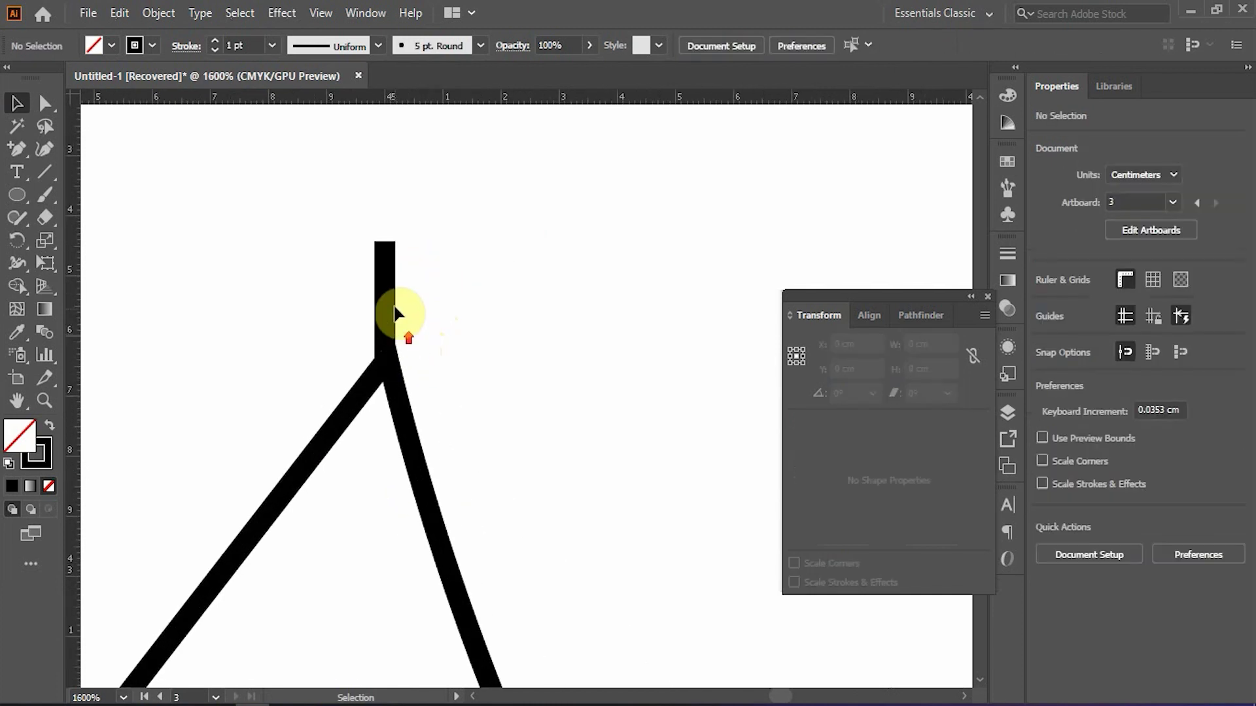
pyautogui.click(386, 298)
pyautogui.scroll(-3, 387, 317)
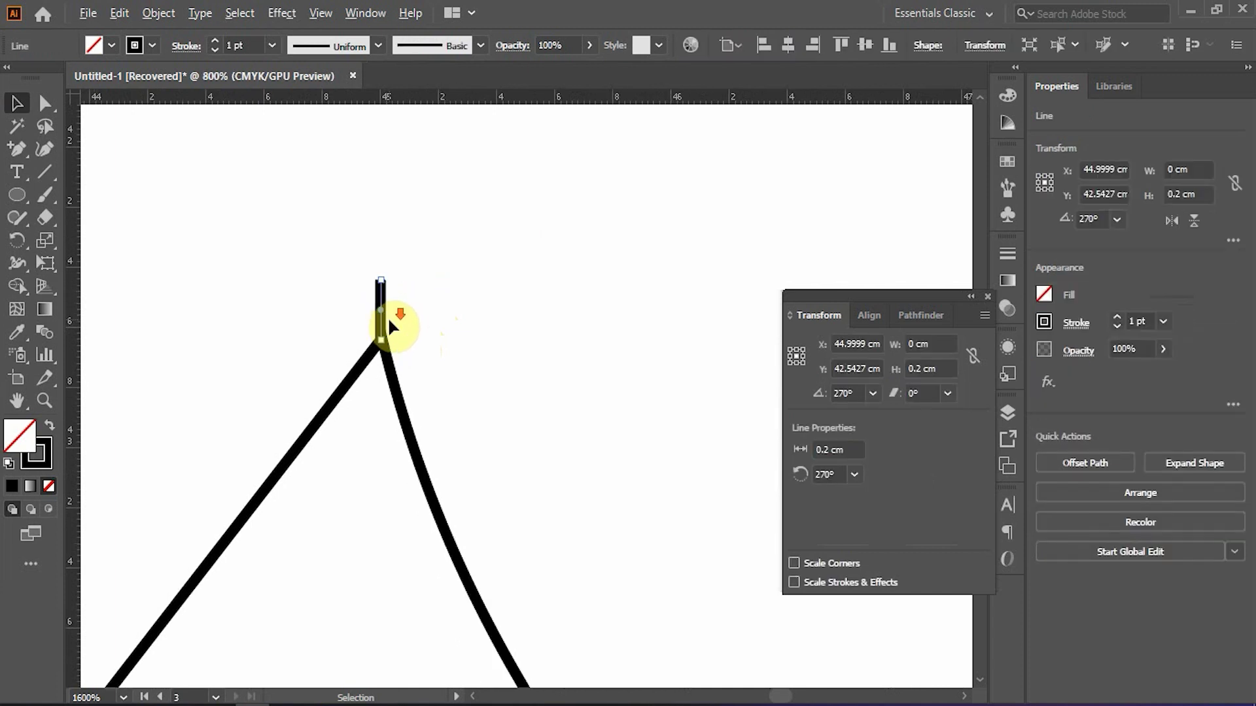
pyautogui.click(418, 348)
# - Group the short vertical line with the notched flap outline
pyautogui.scroll(-6, 418, 348)
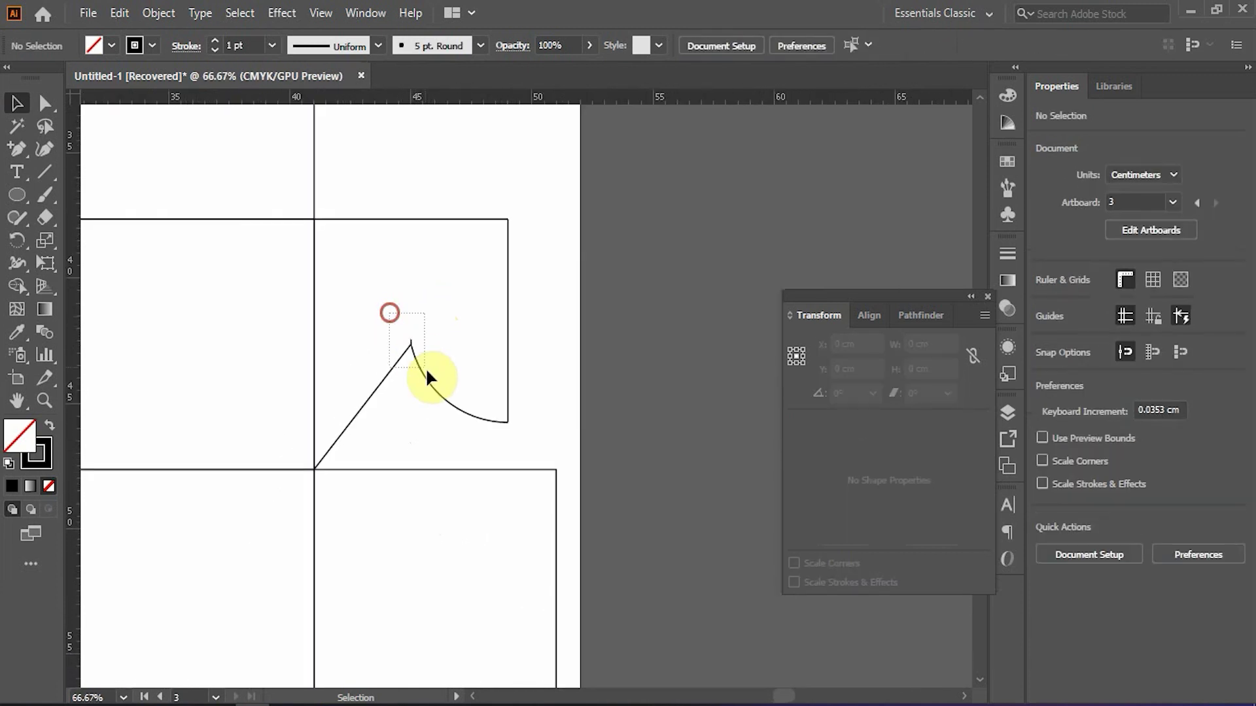
pyautogui.click(426, 367)
pyautogui.hotkey('ctrl', 'g')
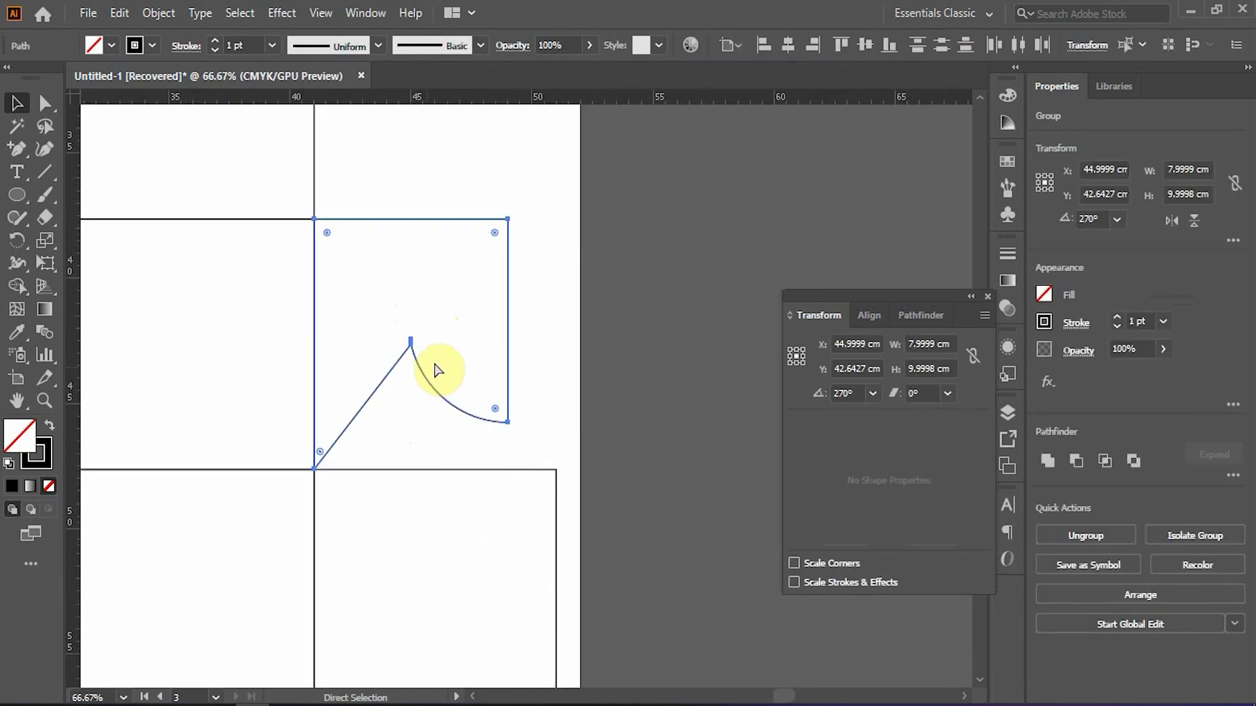
pyautogui.click(473, 295)
pyautogui.scroll(-1, 458, 336)
pyautogui.scroll(-1, 458, 336)
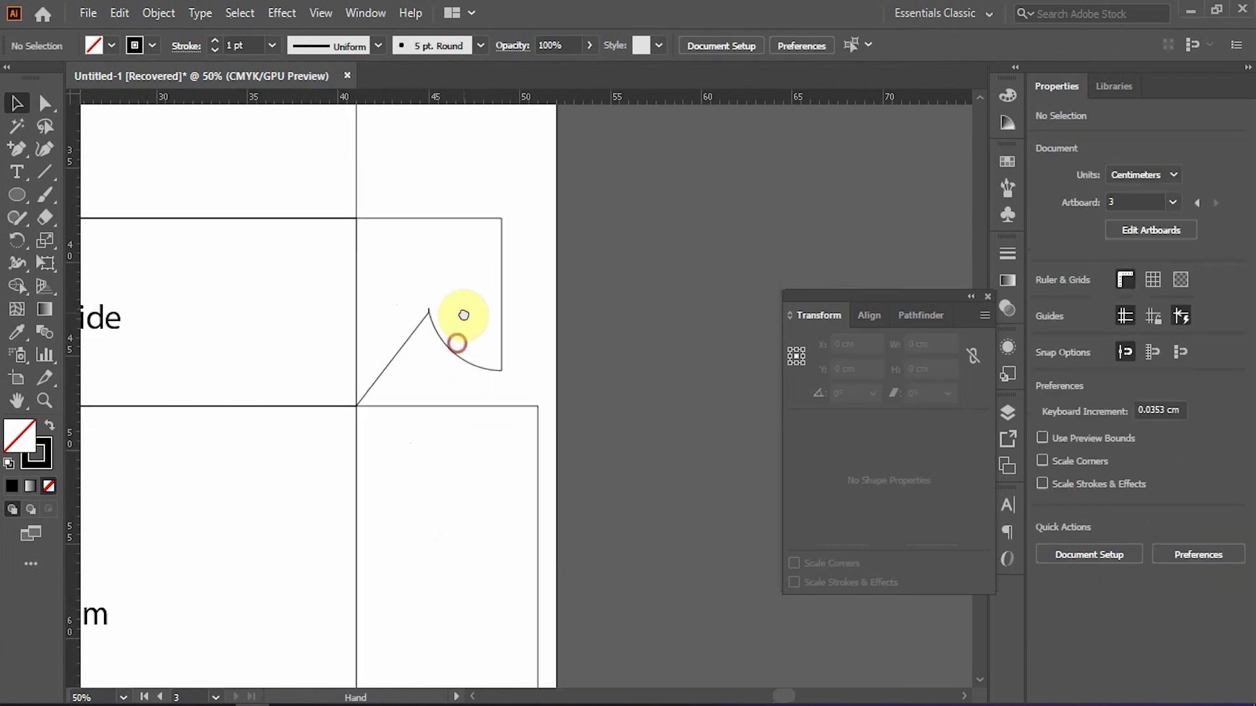
# - Rotate the locking tab group 90° clockwise about its corner at the Bottom panel and copy it lower down the side flap
pyautogui.click(440, 215)
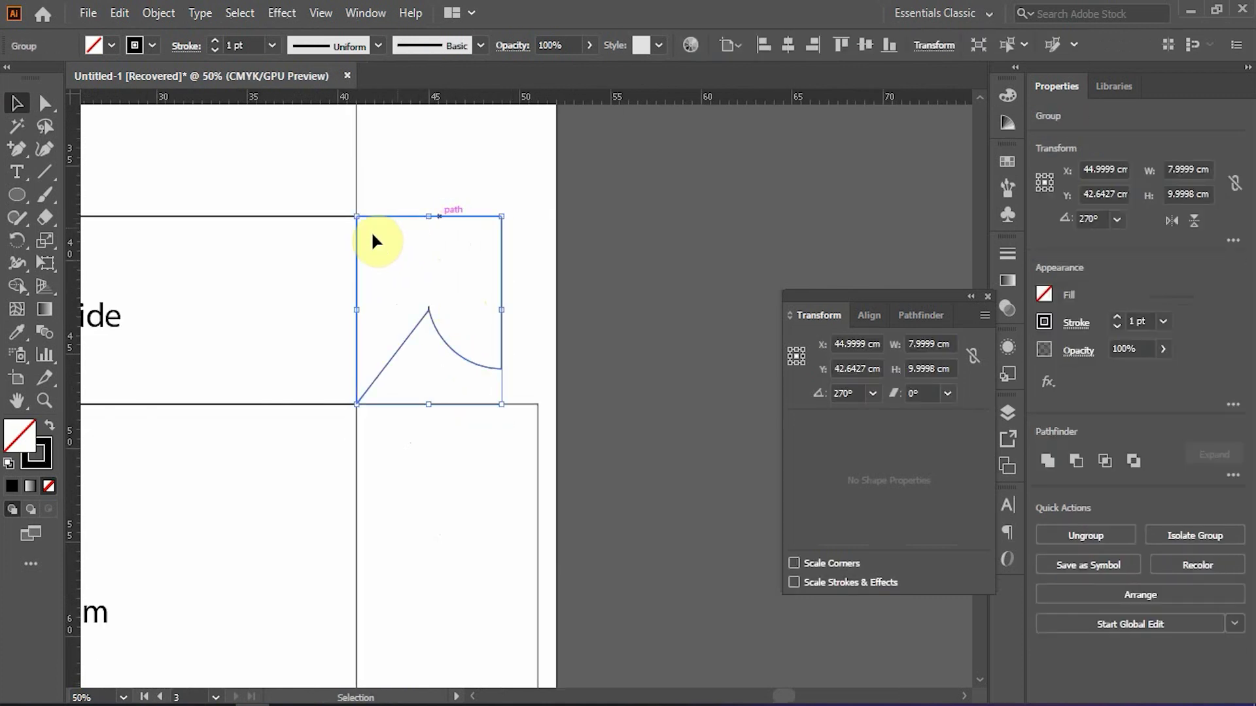
pyautogui.click(19, 241)
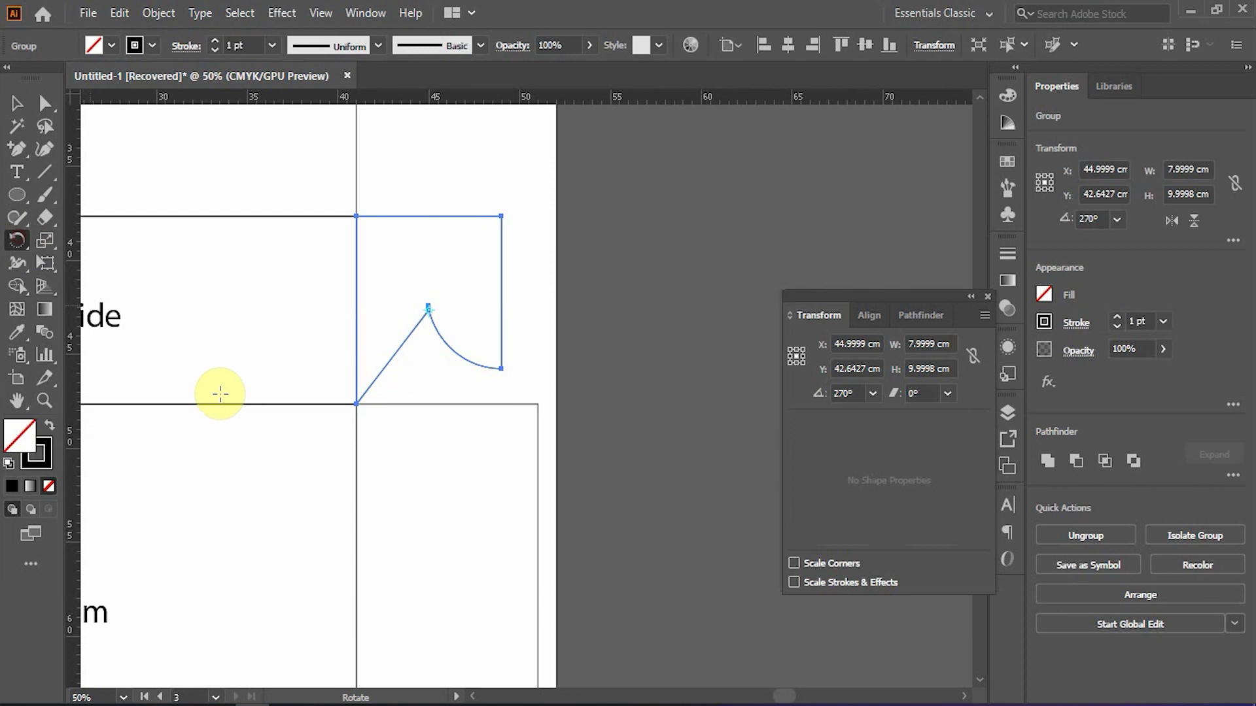
pyautogui.click(357, 404)
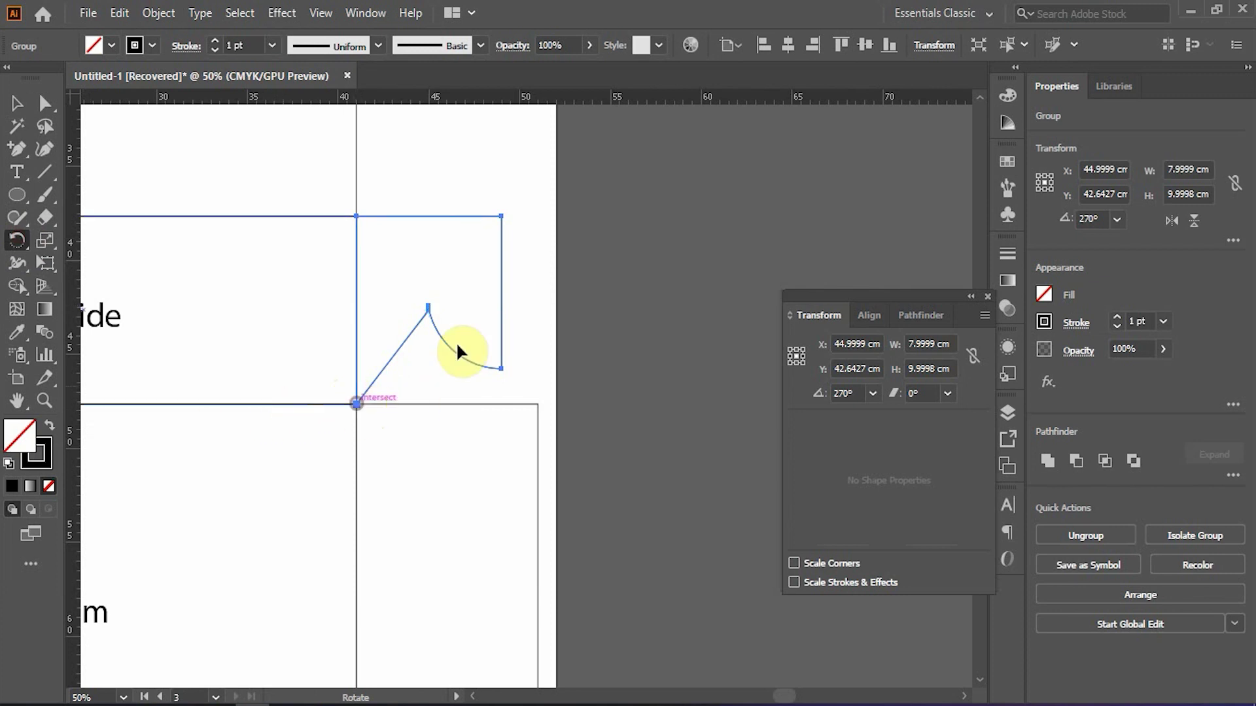
pyautogui.scroll(-1, 496, 248)
pyautogui.moveTo(500, 243); pyautogui.dragTo(478, 443)
pyautogui.press('v')
pyautogui.click(501, 255)
pyautogui.scroll(-1, 501, 255)
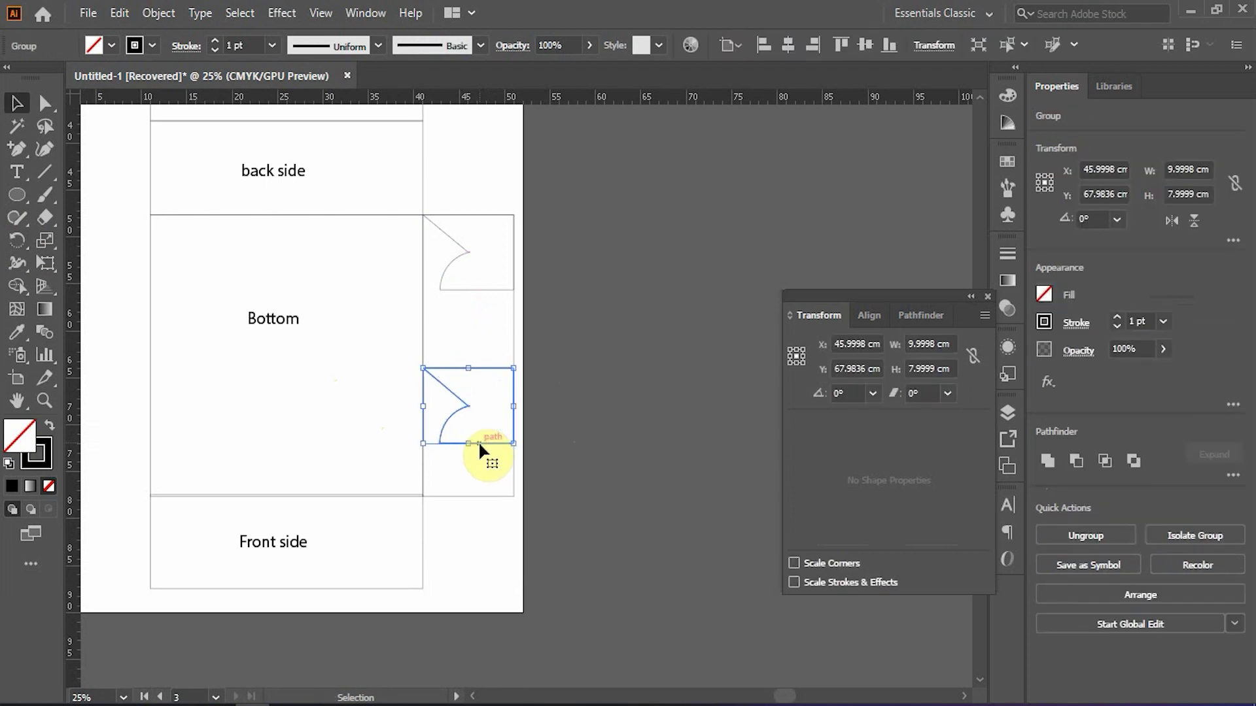
# - Reflect the copied tab group across the horizontal axis
pyautogui.rightClick(480, 444)
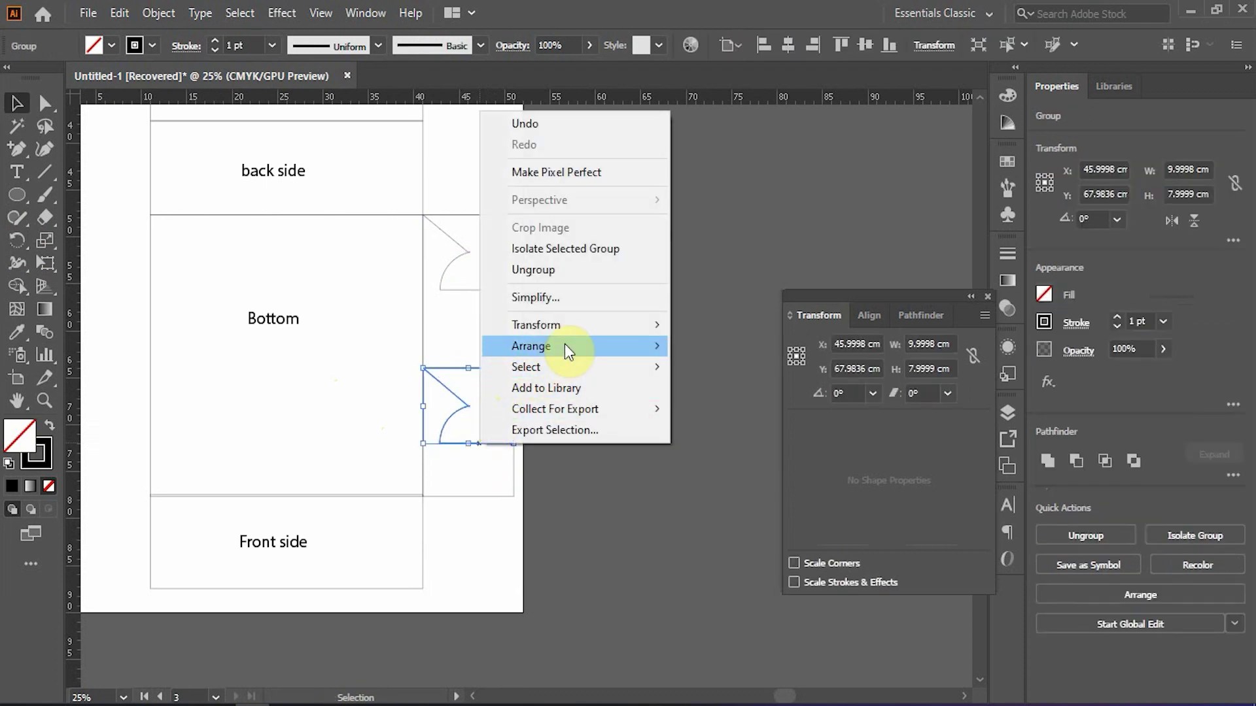
pyautogui.moveTo(578, 325)
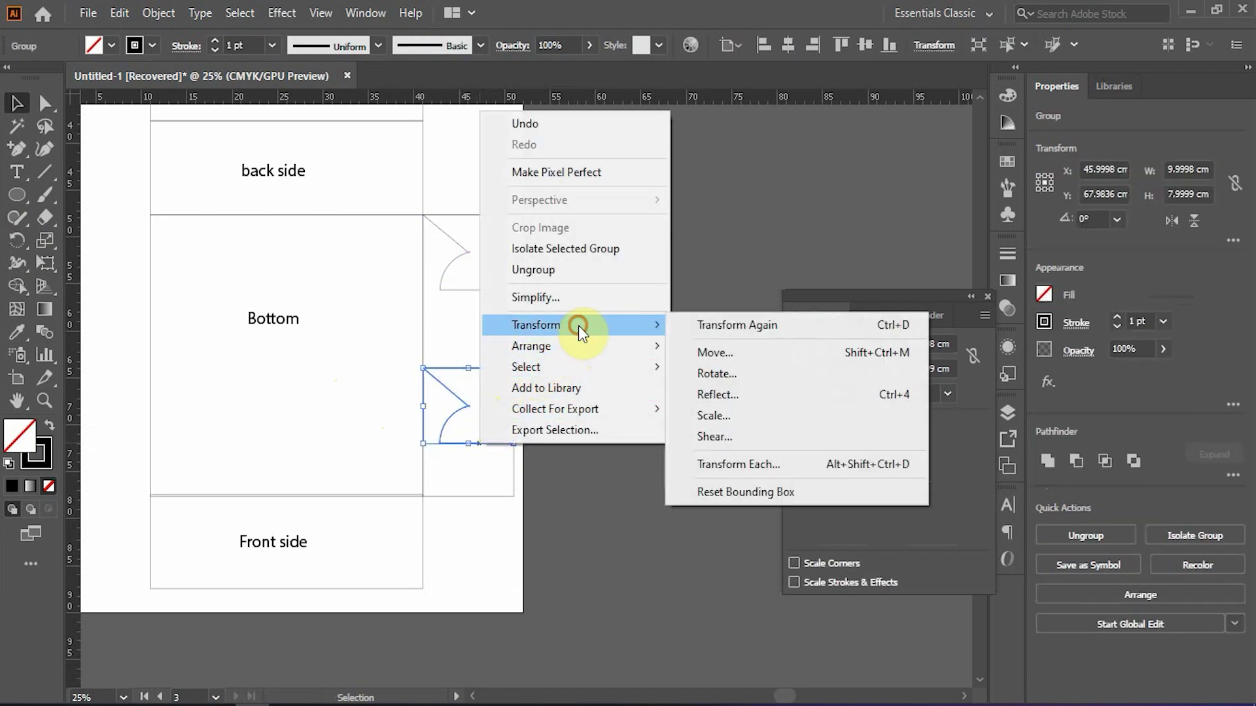
pyautogui.click(732, 392)
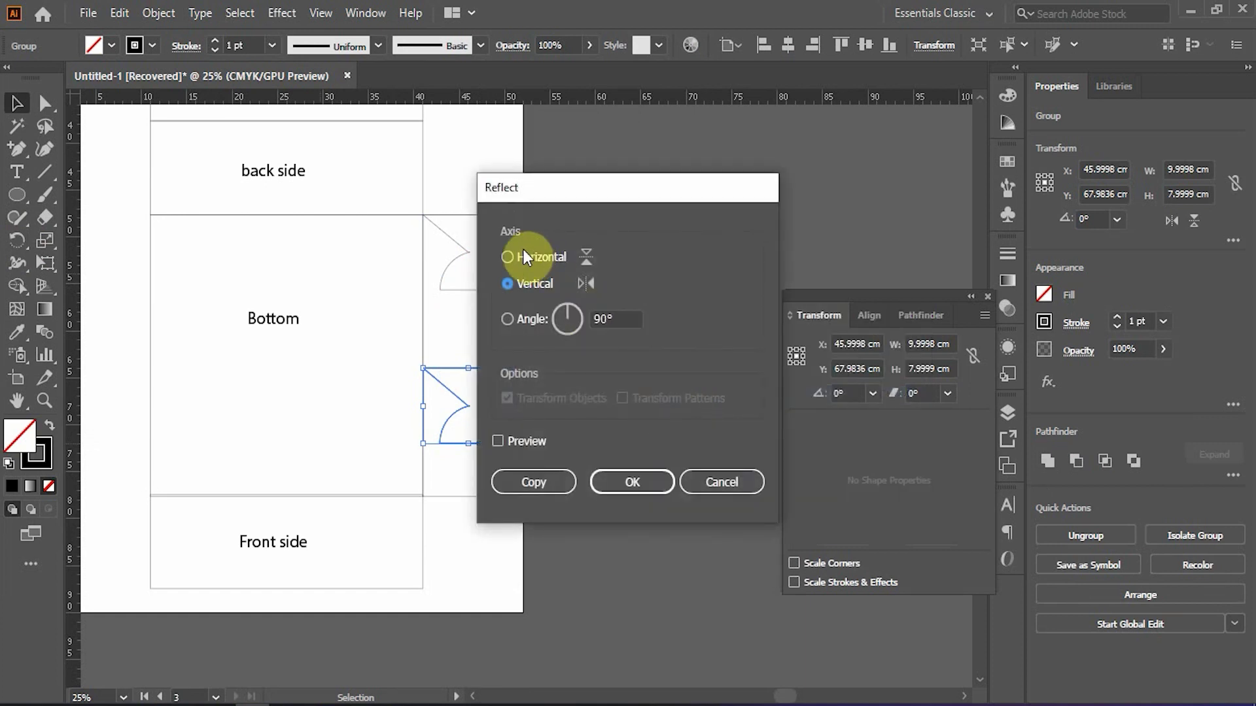
pyautogui.click(524, 256)
pyautogui.click(632, 482)
# - Move the reflected tab down so its lower edge sits on the side flap's bottom edge
pyautogui.scroll(3, 467, 472)
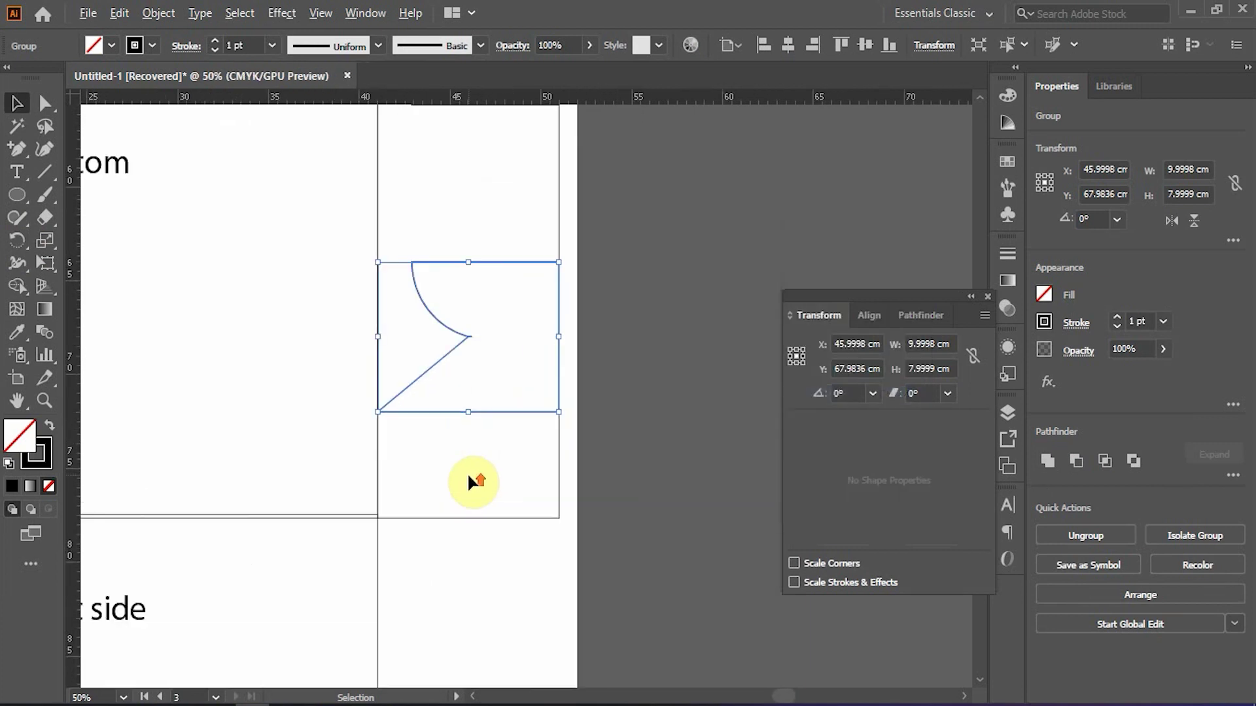
pyautogui.moveTo(439, 399); pyautogui.dragTo(424, 532)
pyautogui.moveTo(424, 541); pyautogui.dragTo(426, 549)
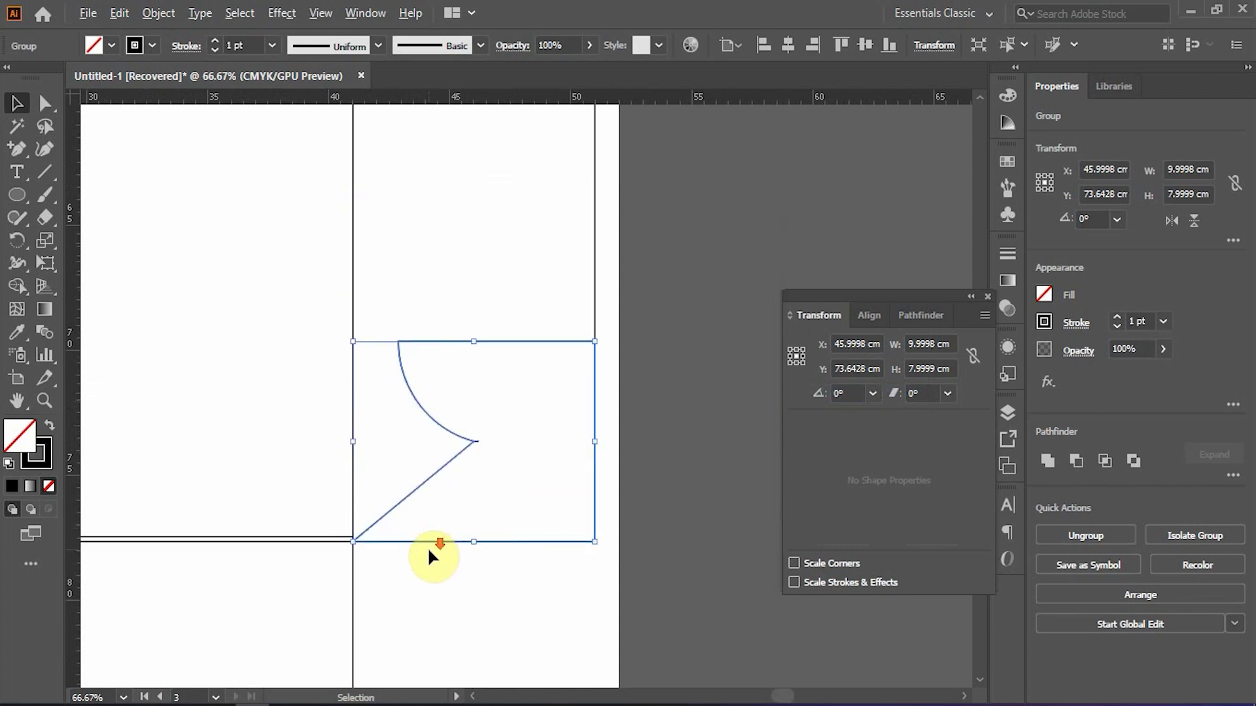
# - Move the Front side panel down so its upper edge meets the Bottom panel's lower edge
pyautogui.scroll(-2, 370, 562)
pyautogui.scroll(3, 401, 376)
pyautogui.scroll(1, 438, 370)
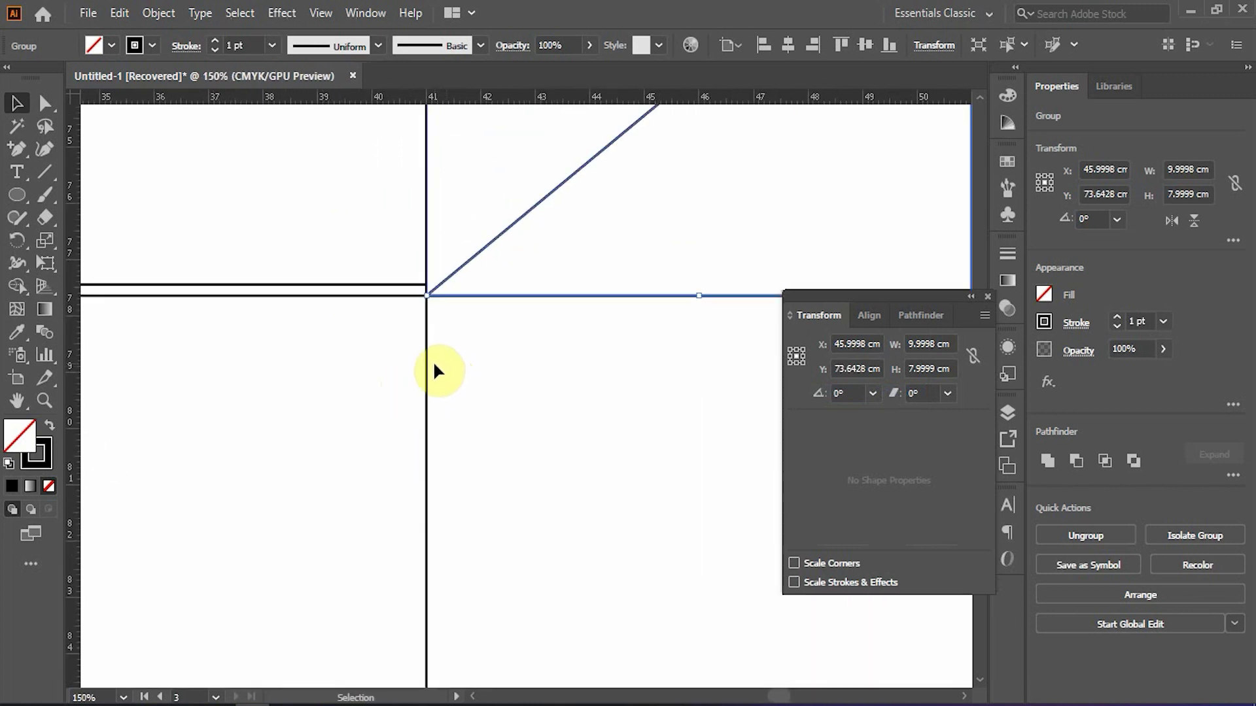
pyautogui.moveTo(429, 360); pyautogui.dragTo(426, 379)
pyautogui.scroll(-2, 425, 379)
pyautogui.click(476, 401)
pyautogui.moveTo(536, 404); pyautogui.dragTo(473, 567)
pyautogui.scroll(-2, 487, 459)
pyautogui.moveTo(495, 312); pyautogui.dragTo(435, 327)
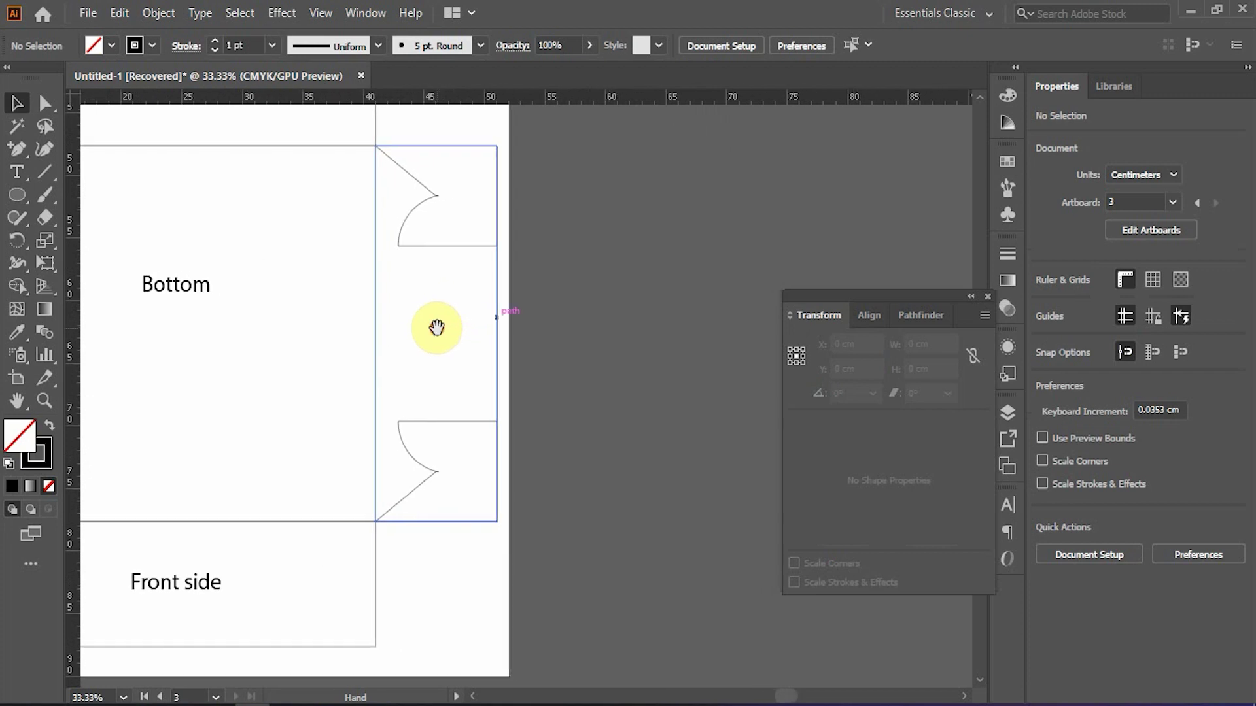
# - Draw a vertical line about 22 cm long connecting the inner tips of the two tabs
pyautogui.scroll(1, 445, 330)
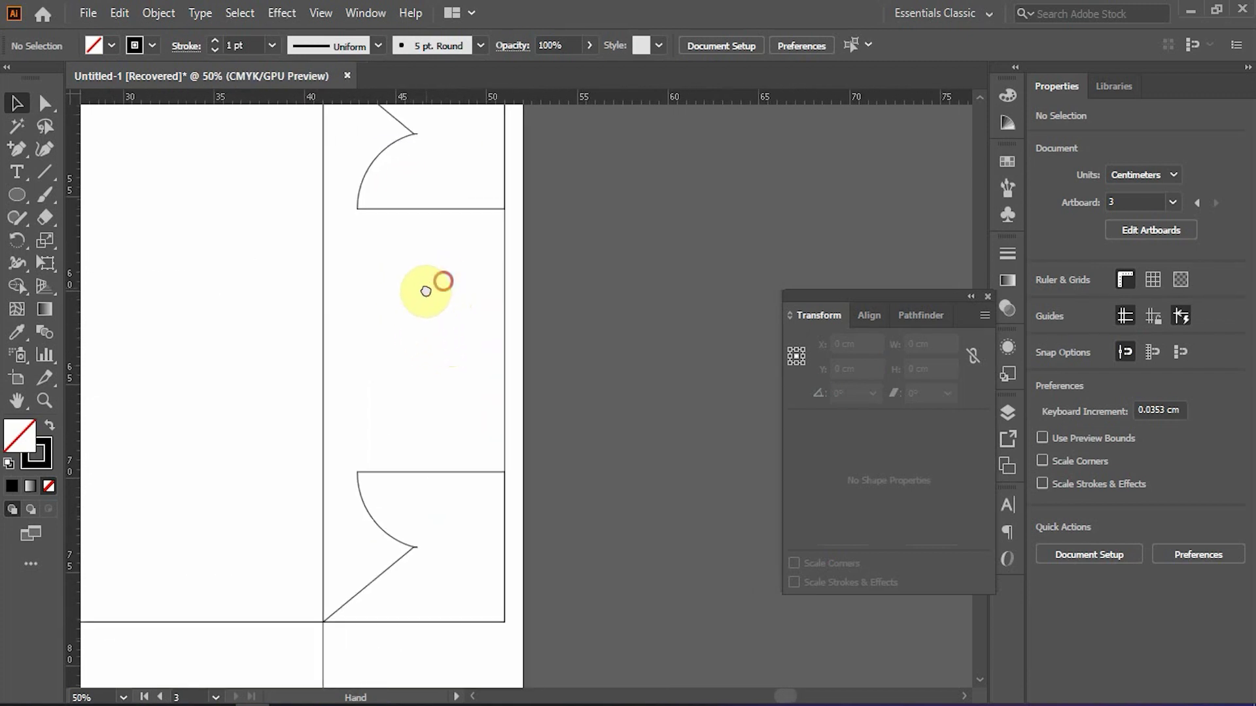
pyautogui.click(44, 172)
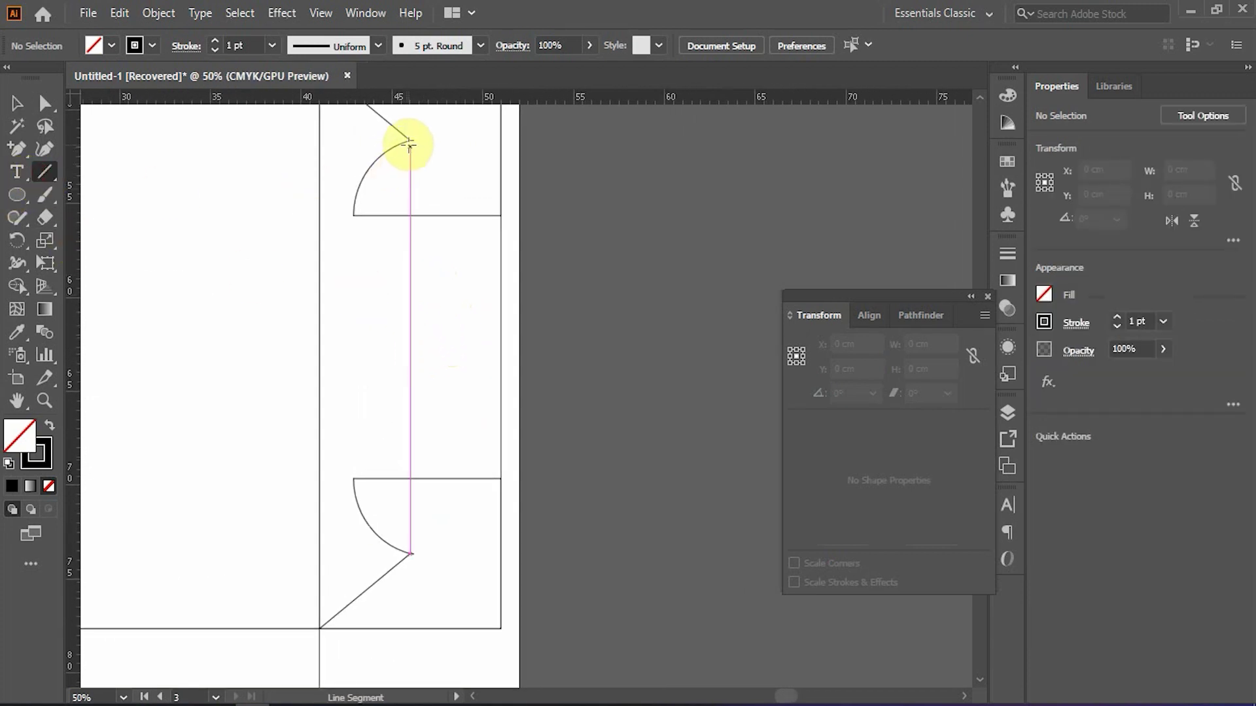
pyautogui.moveTo(408, 141); pyautogui.dragTo(425, 551)
pyautogui.press('v')
pyautogui.click(466, 361)
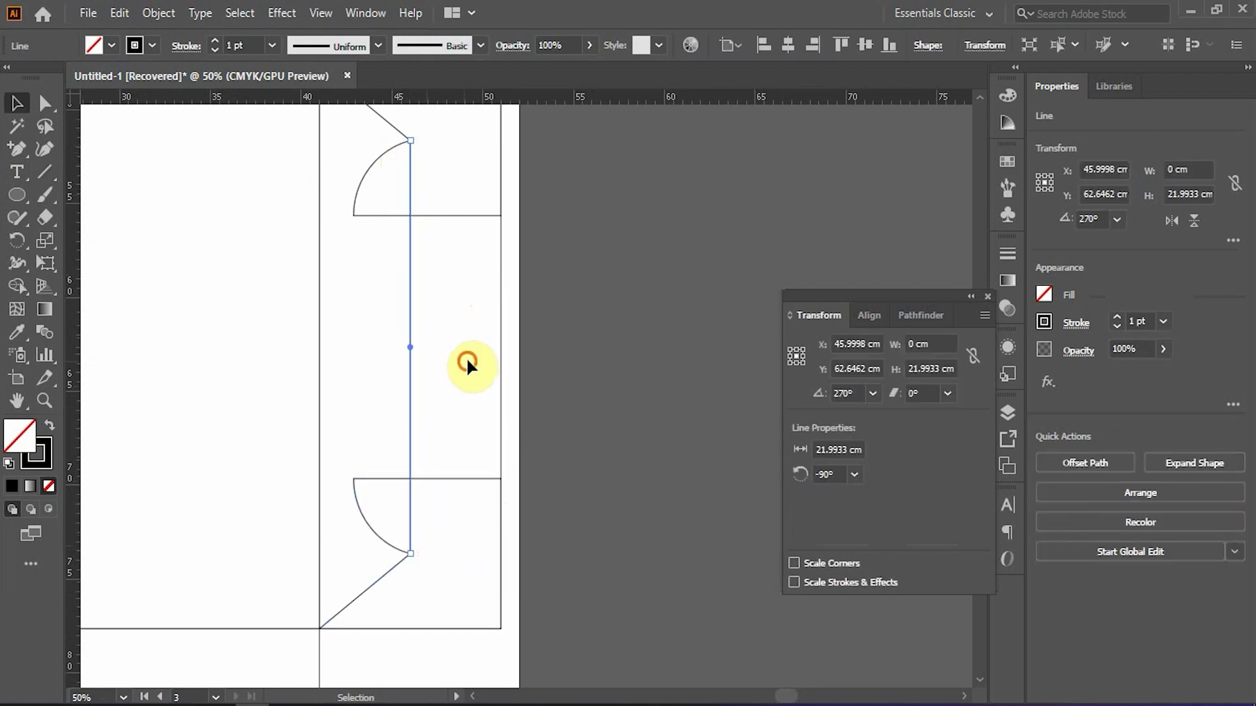
# - Align the vertical line to the side flap rectangle by their horizontal and vertical centres
pyautogui.scroll(2, 434, 151)
pyautogui.click(385, 192)
pyautogui.scroll(-2, 386, 192)
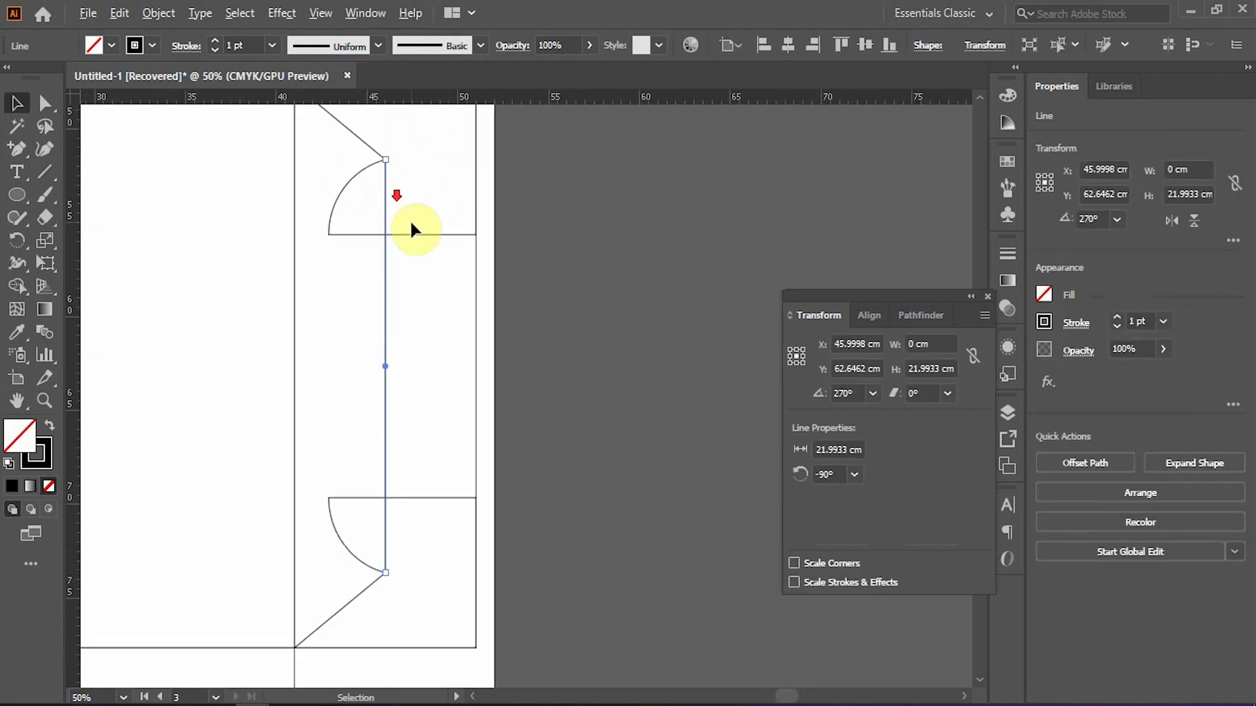
pyautogui.keyDown('shift'); pyautogui.click(477, 205); pyautogui.keyUp('shift')
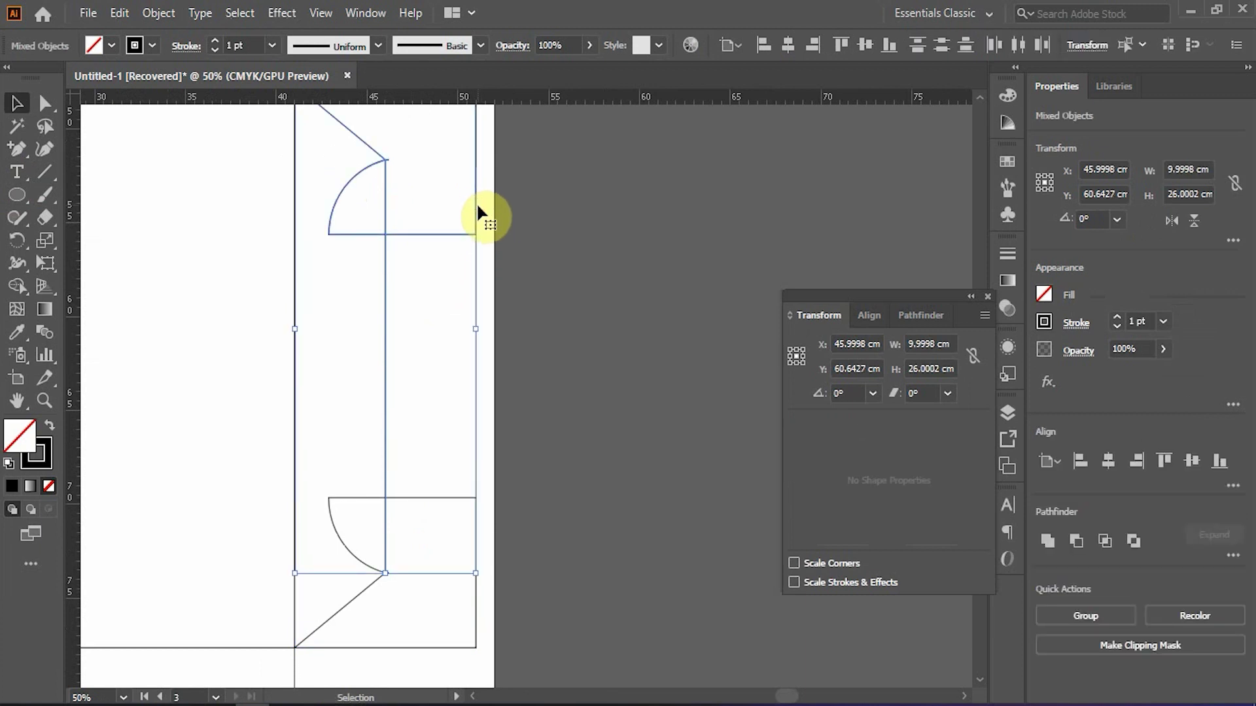
pyautogui.click(516, 292)
pyautogui.click(386, 318)
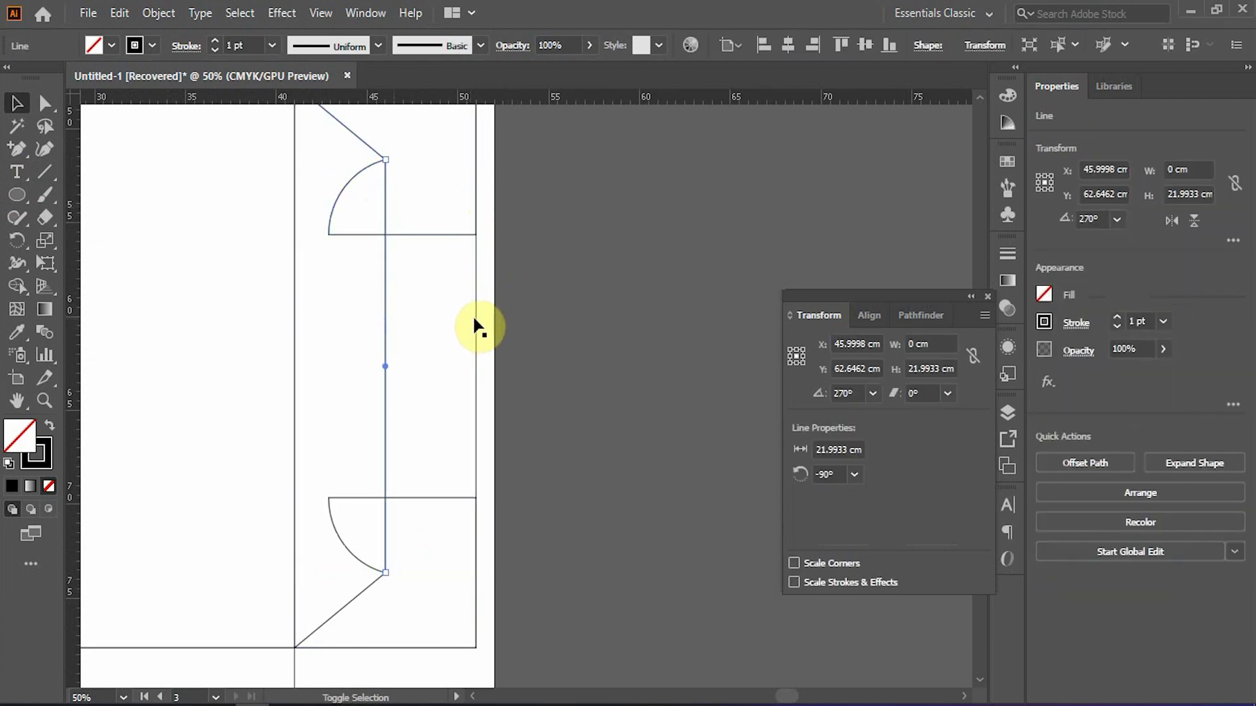
pyautogui.click(476, 314)
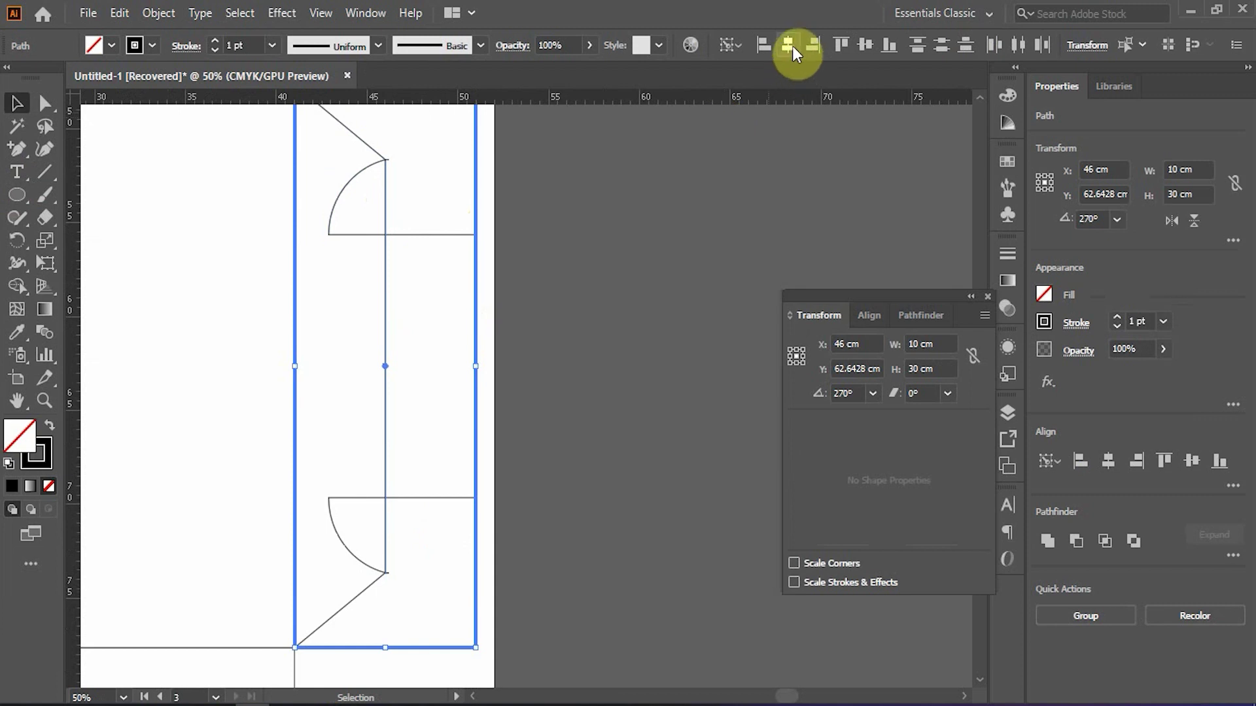
pyautogui.click(411, 178)
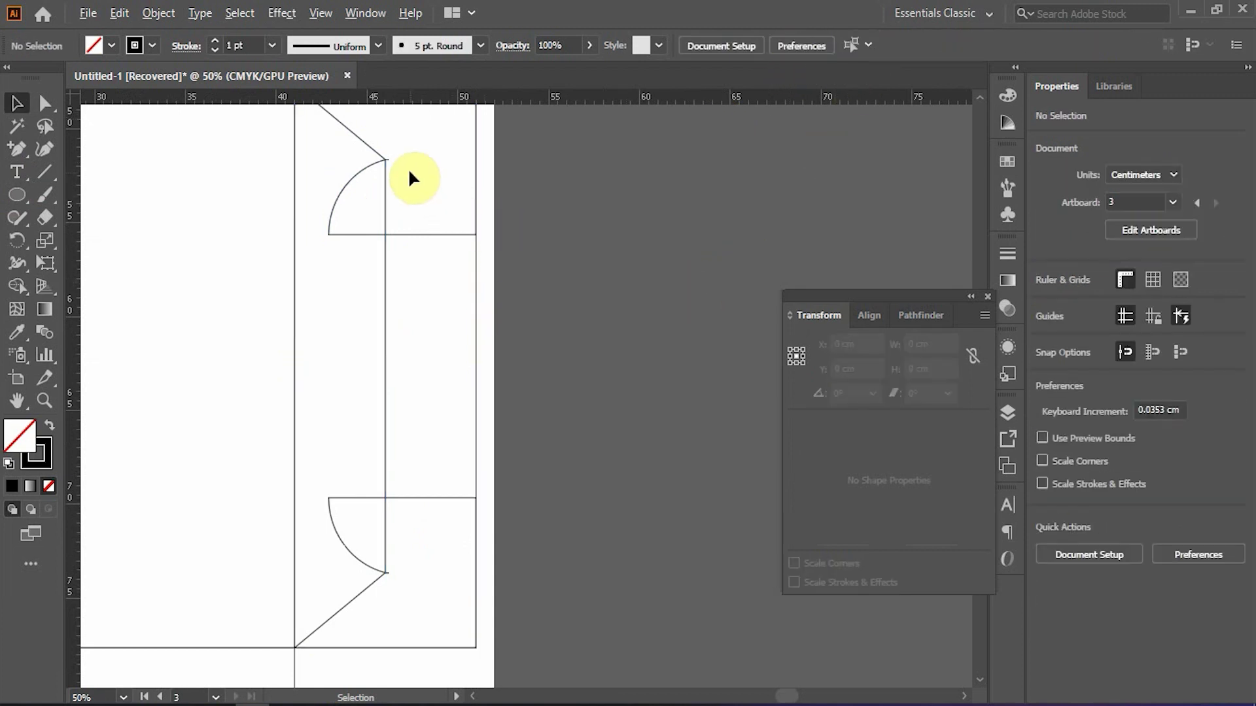
# - Increase the vertical line's height slightly so its ends extend just past the tab tips
pyautogui.scroll(3, 409, 177)
pyautogui.click(362, 190)
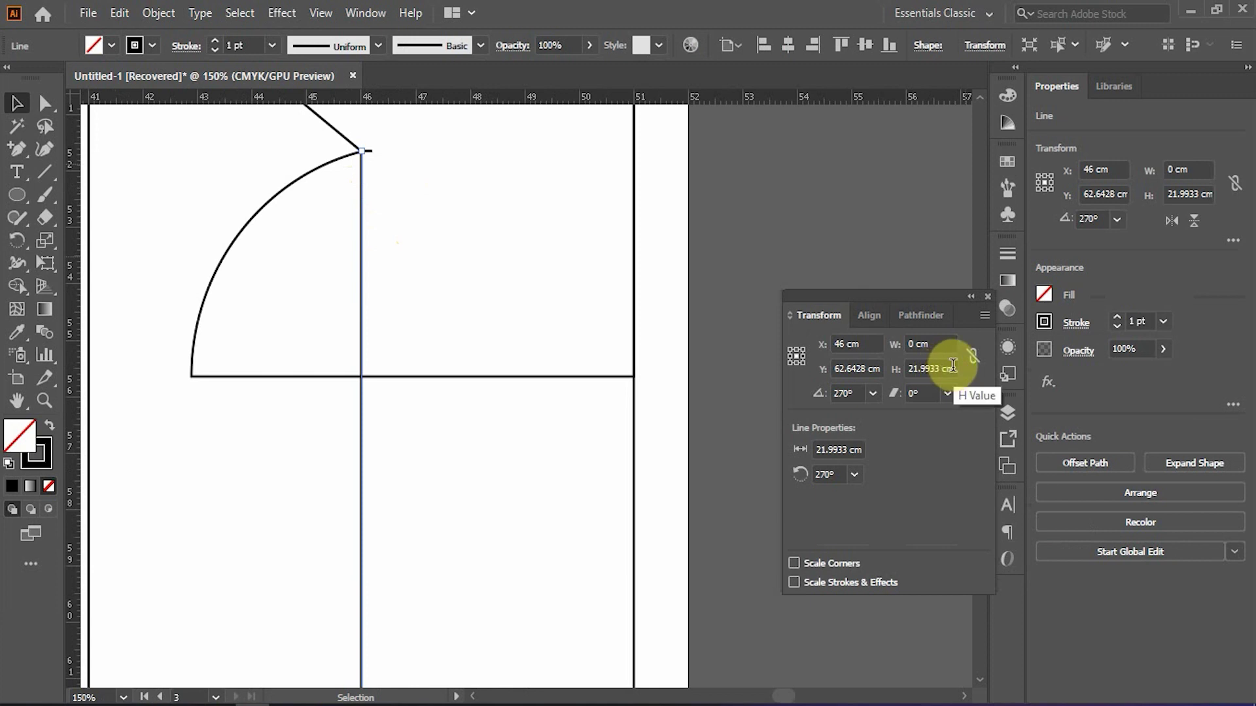
pyautogui.write('+')
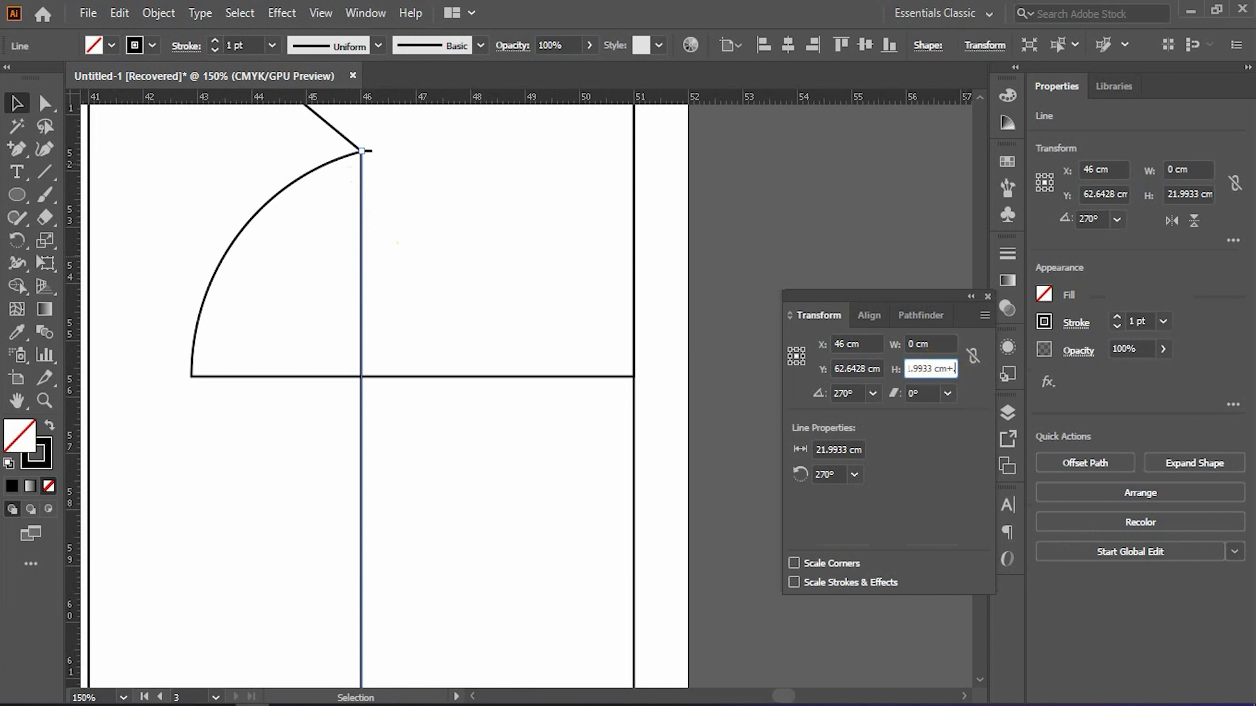
pyautogui.click(708, 246)
pyautogui.scroll(-2, 373, 186)
pyautogui.scroll(3, 389, 236)
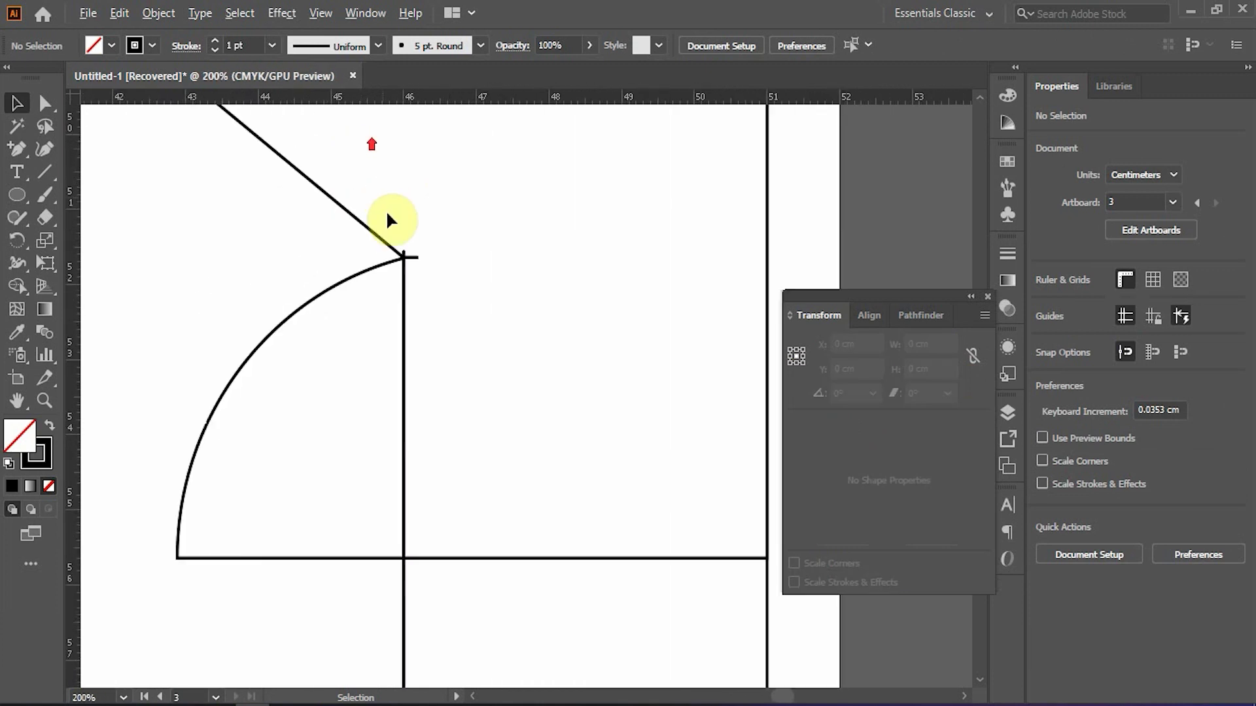
pyautogui.scroll(2, 387, 214)
pyautogui.scroll(-6, 426, 311)
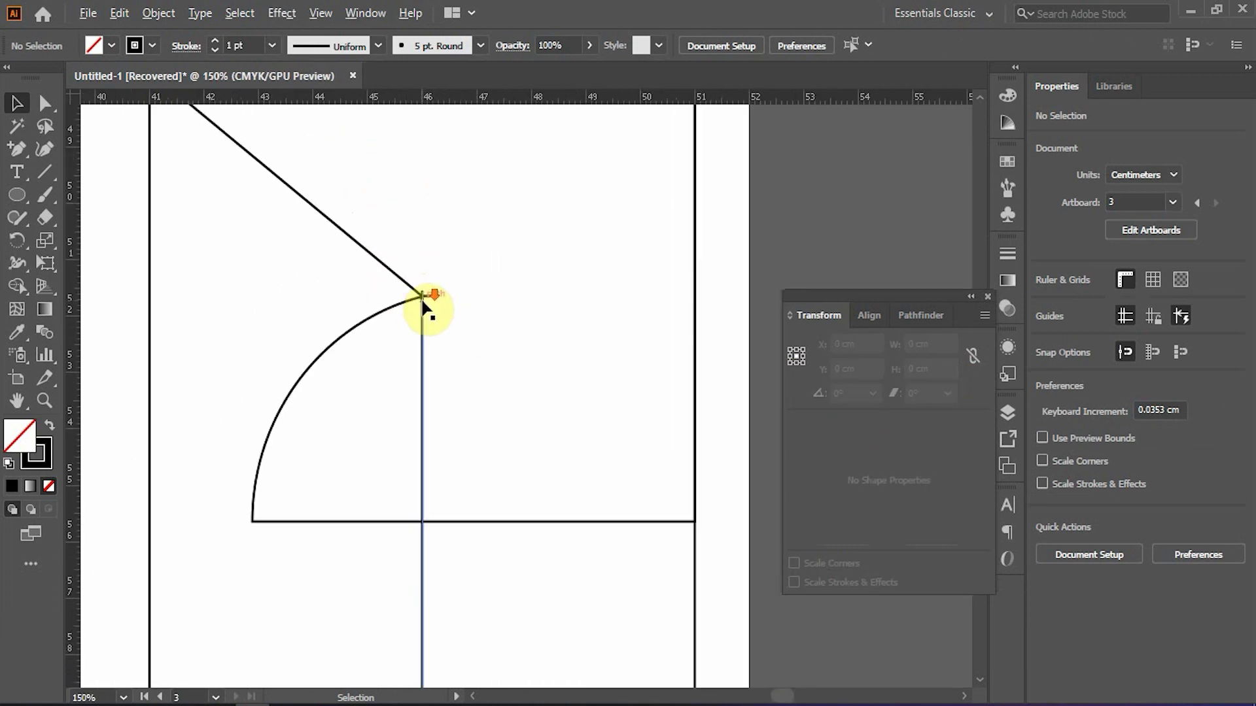
# - Rotate the upper tab group slightly counterclockwise about its corner at the Bottom panel
pyautogui.press('space')
pyautogui.moveTo(447, 465); pyautogui.dragTo(423, 454)
pyautogui.click(382, 313)
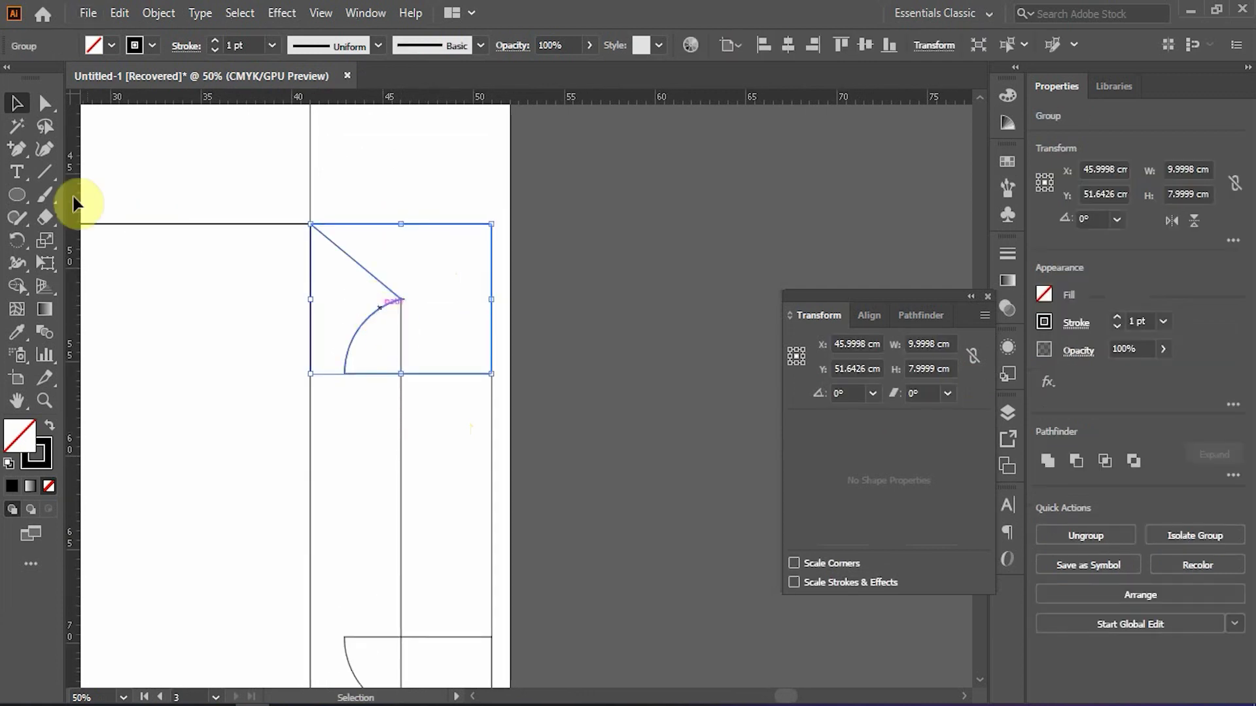
pyautogui.click(18, 240)
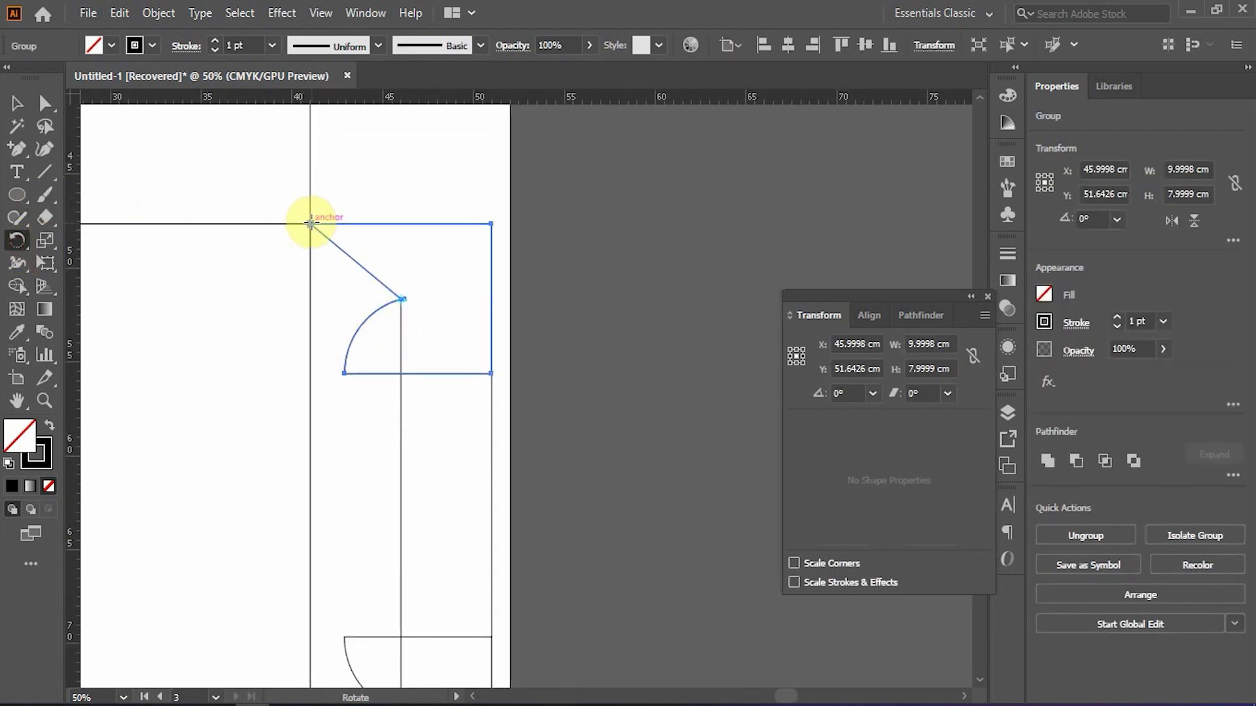
pyautogui.click(311, 224)
pyautogui.scroll(2, 376, 299)
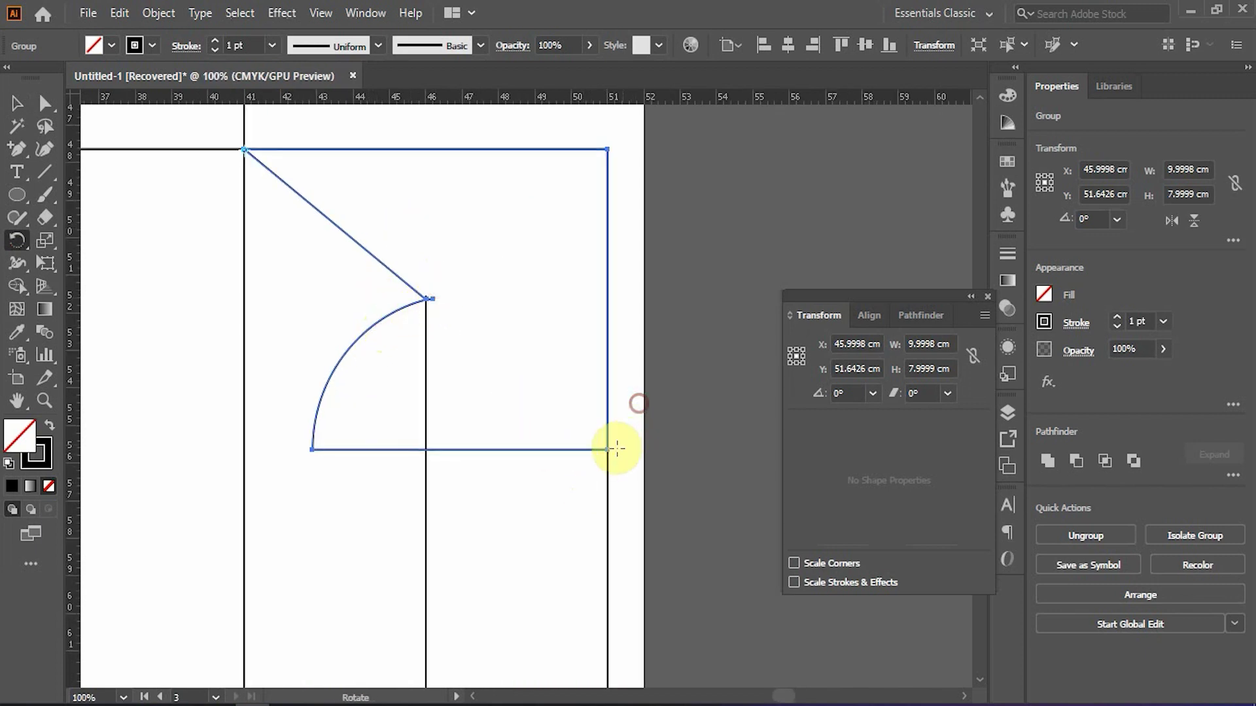
pyautogui.moveTo(607, 450); pyautogui.dragTo(590, 308)
# - Add the text "check the distance" near the vertical line's upper end and move it a little lower
pyautogui.scroll(3, 456, 303)
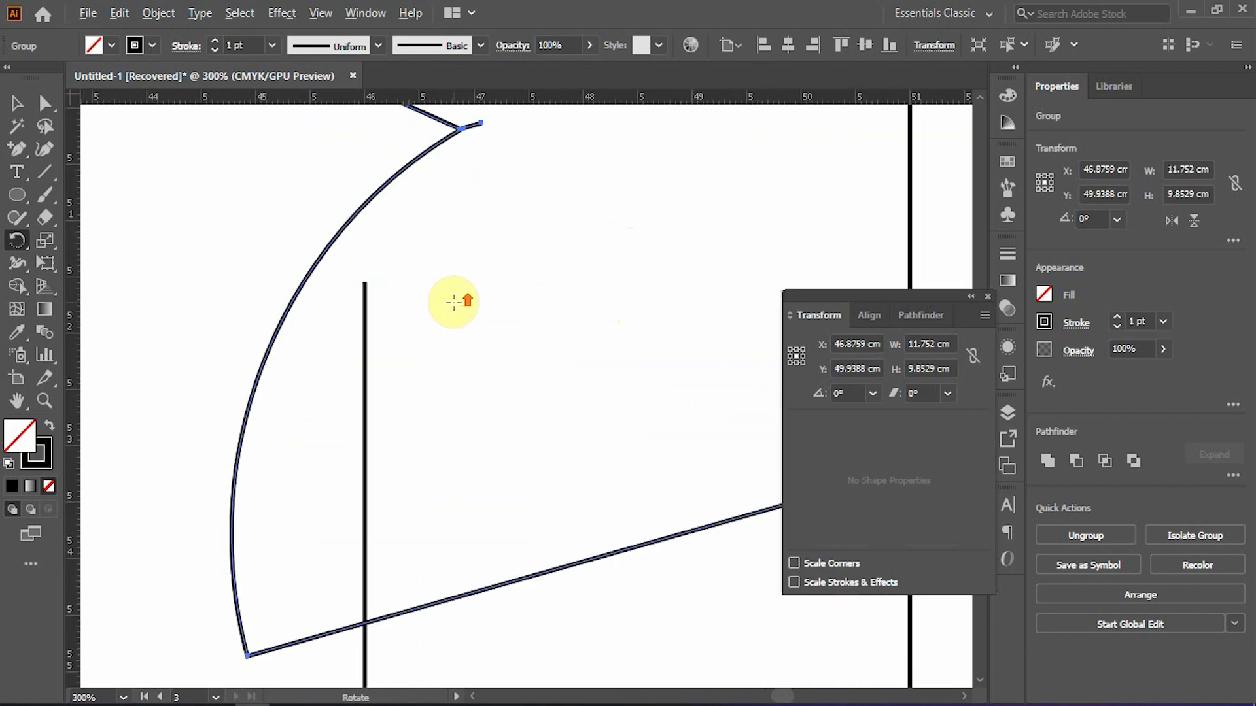
pyautogui.click(14, 171)
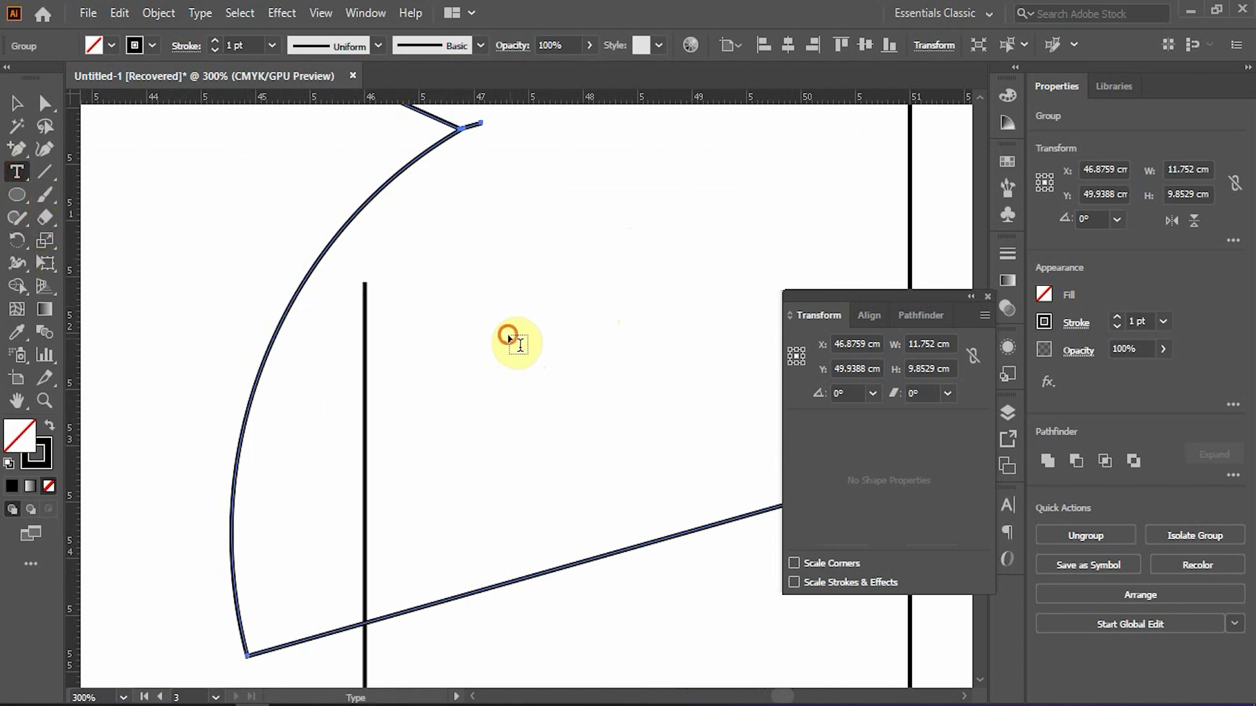
pyautogui.click(510, 335)
pyautogui.write('che')
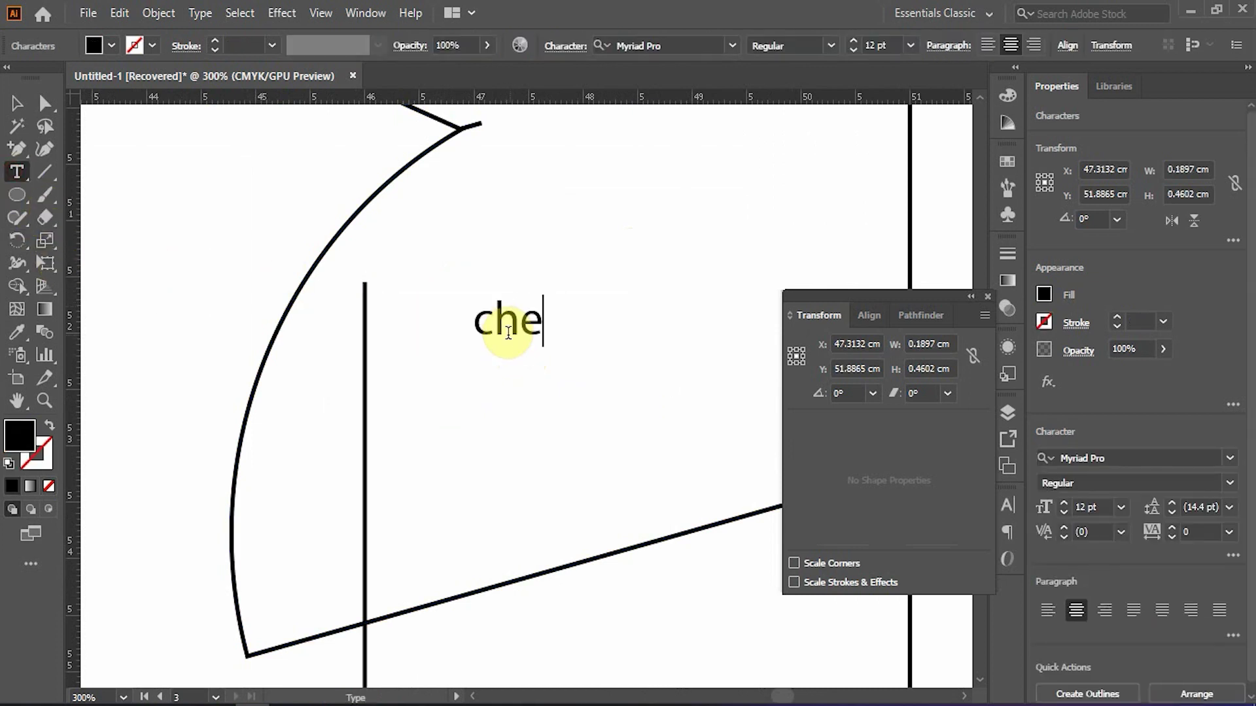
pyautogui.write('ck the')
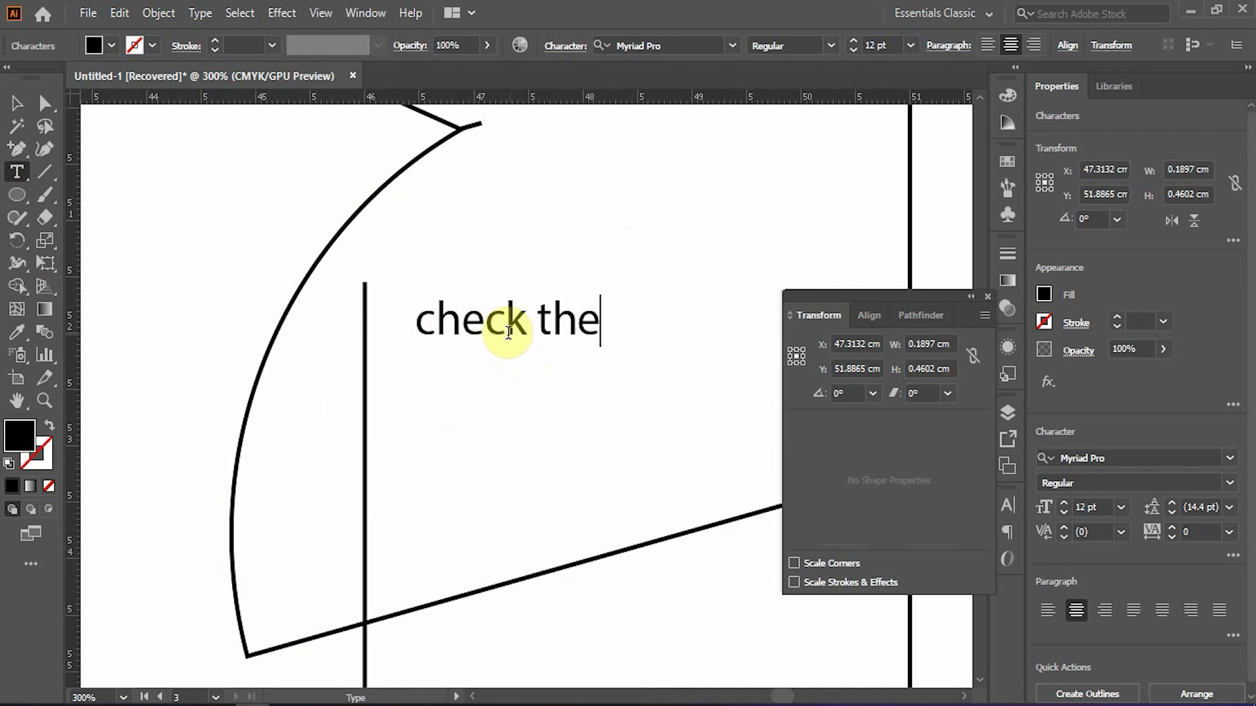
pyautogui.write(' distance')
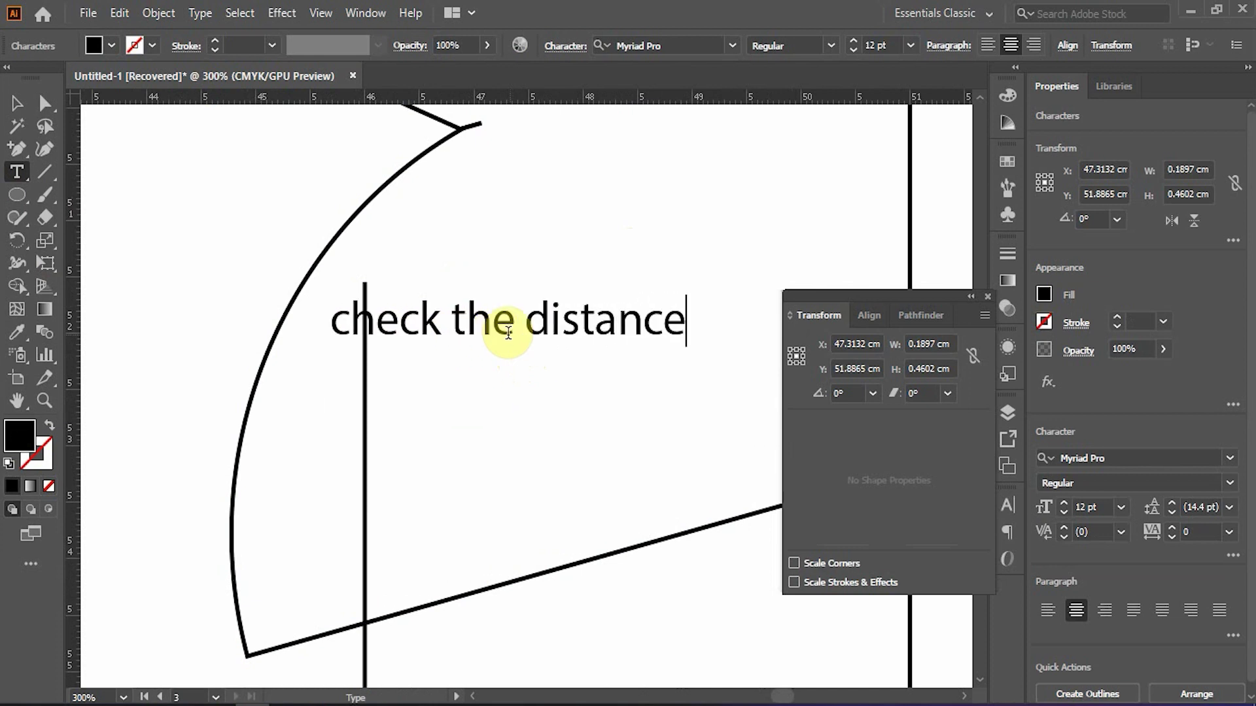
pyautogui.press('Escape')
pyautogui.moveTo(508, 333); pyautogui.dragTo(527, 454)
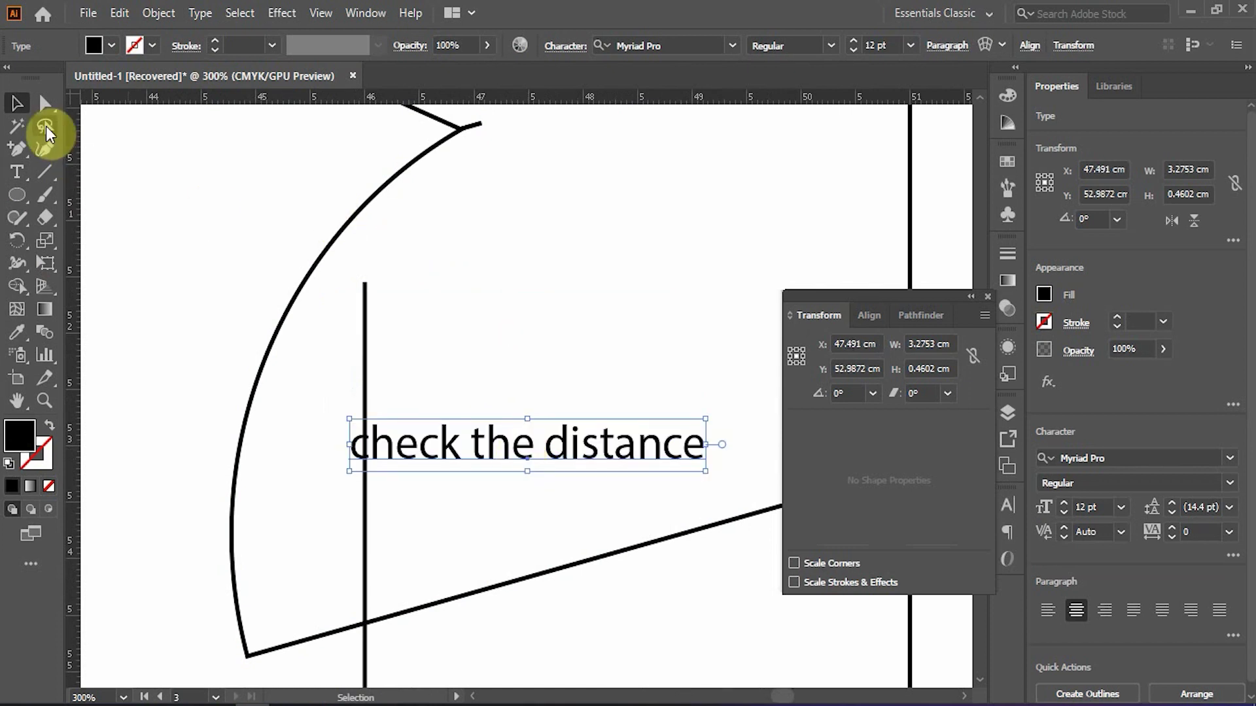
# - Draw a rectangle about 0.09 × 0.6 cm between the vertical line's upper end and the tab curve, and copy the text beside it
pyautogui.click(15, 193)
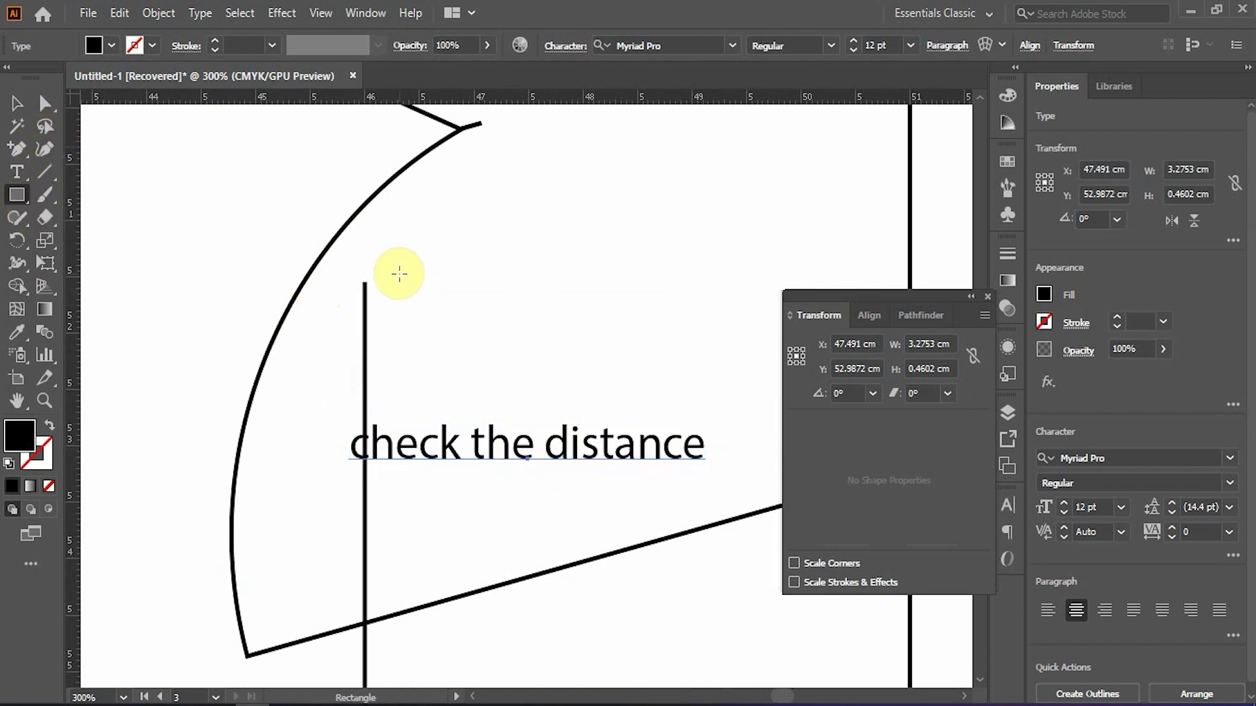
pyautogui.moveTo(365, 283); pyautogui.dragTo(353, 213)
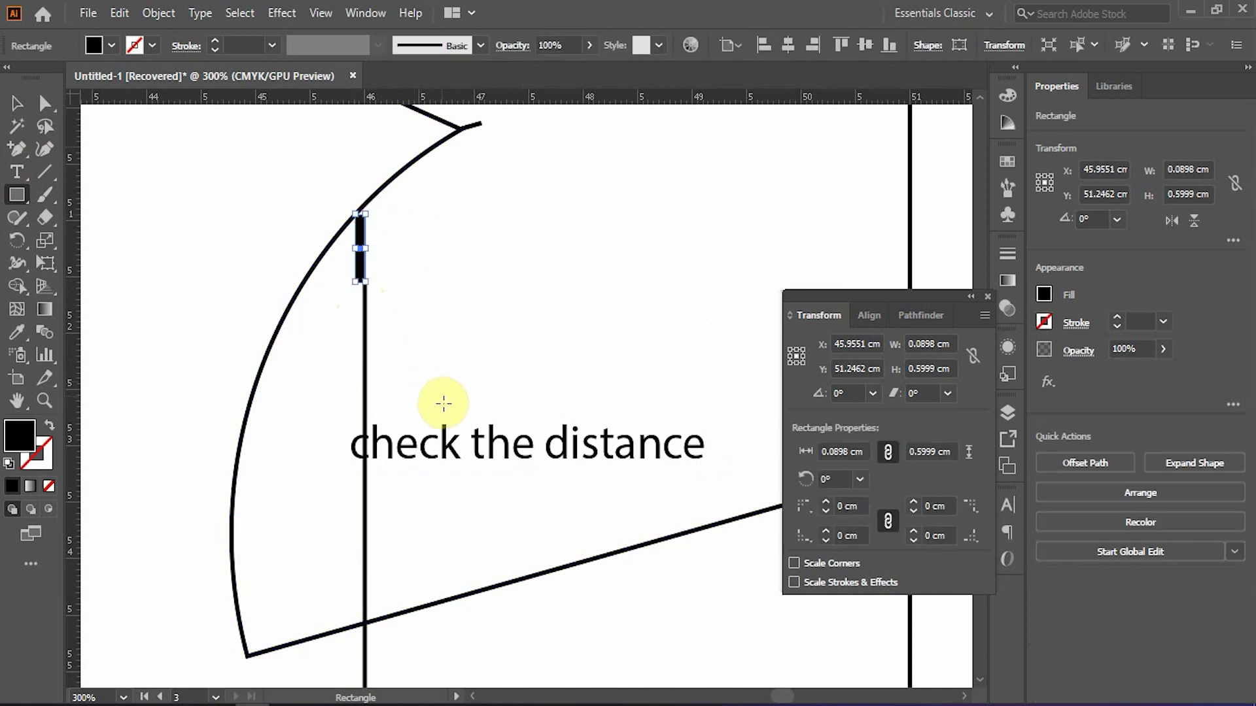
pyautogui.press('v')
pyautogui.moveTo(444, 440); pyautogui.dragTo(475, 254)
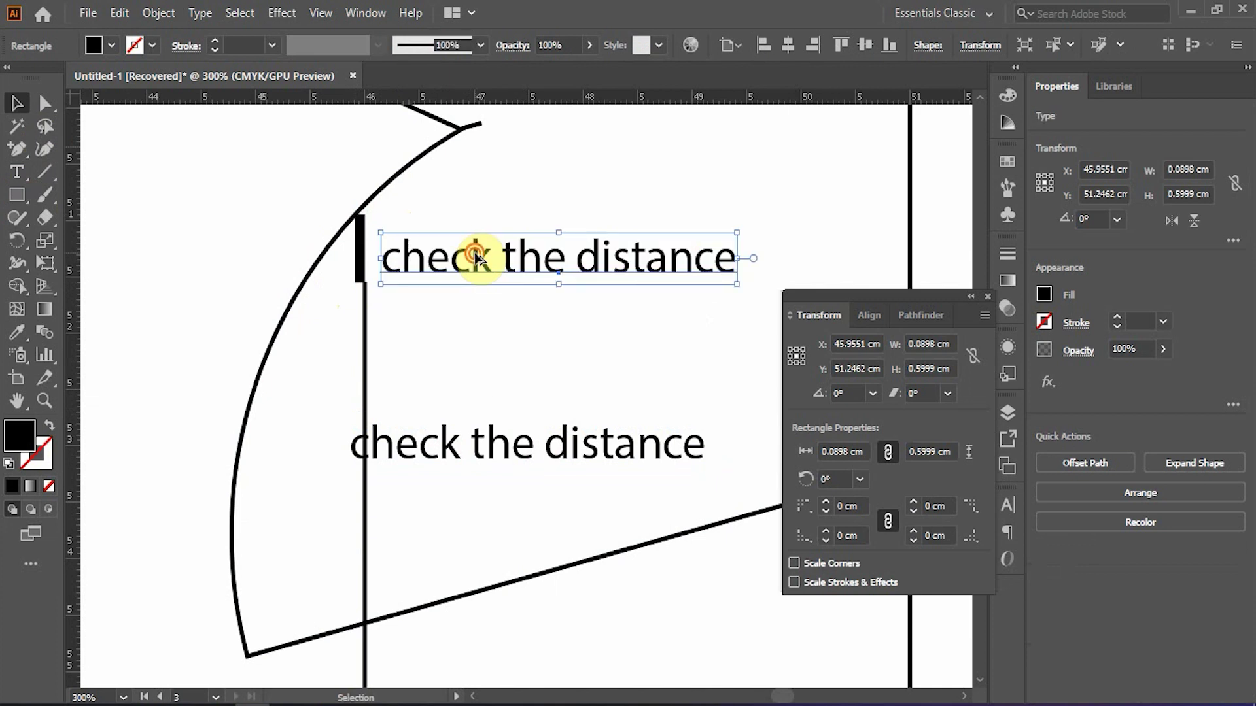
# - Replace the upper text beside the small rectangle with "this distance ok" and a second line "if more than .2 mm"
pyautogui.tripleClick(475, 255)
pyautogui.write('this')
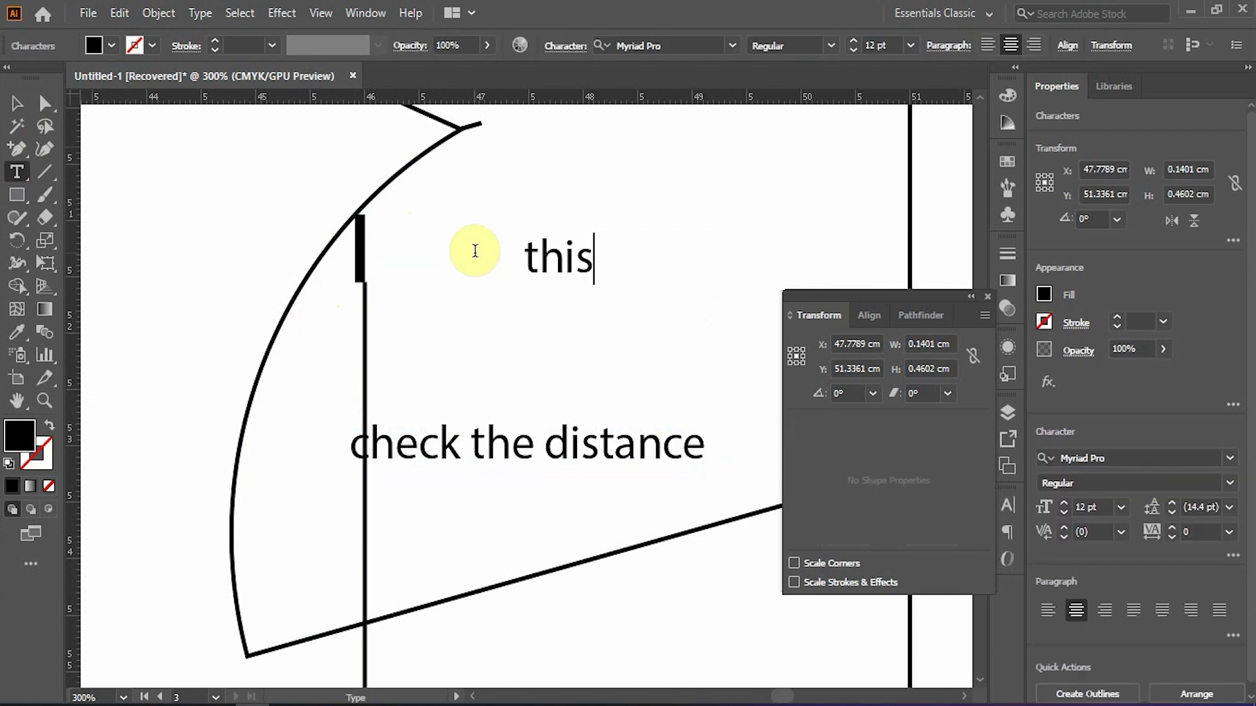
pyautogui.write(' dista')
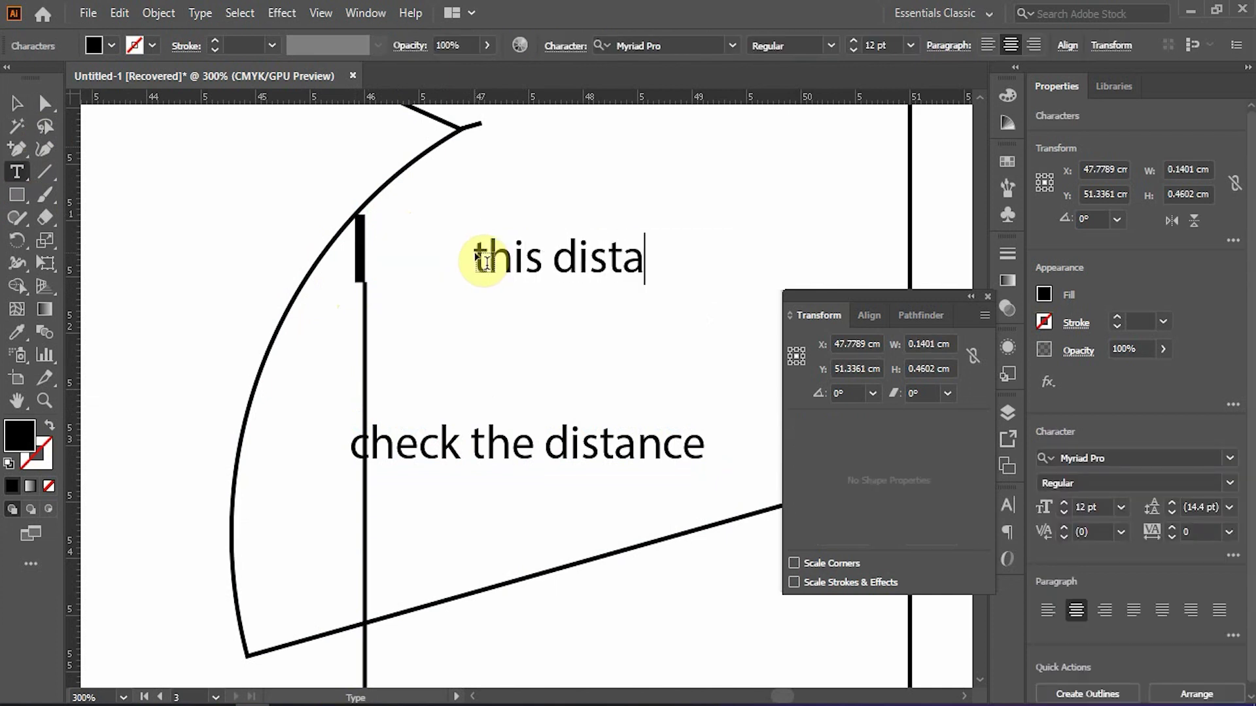
pyautogui.write('nce ok ')
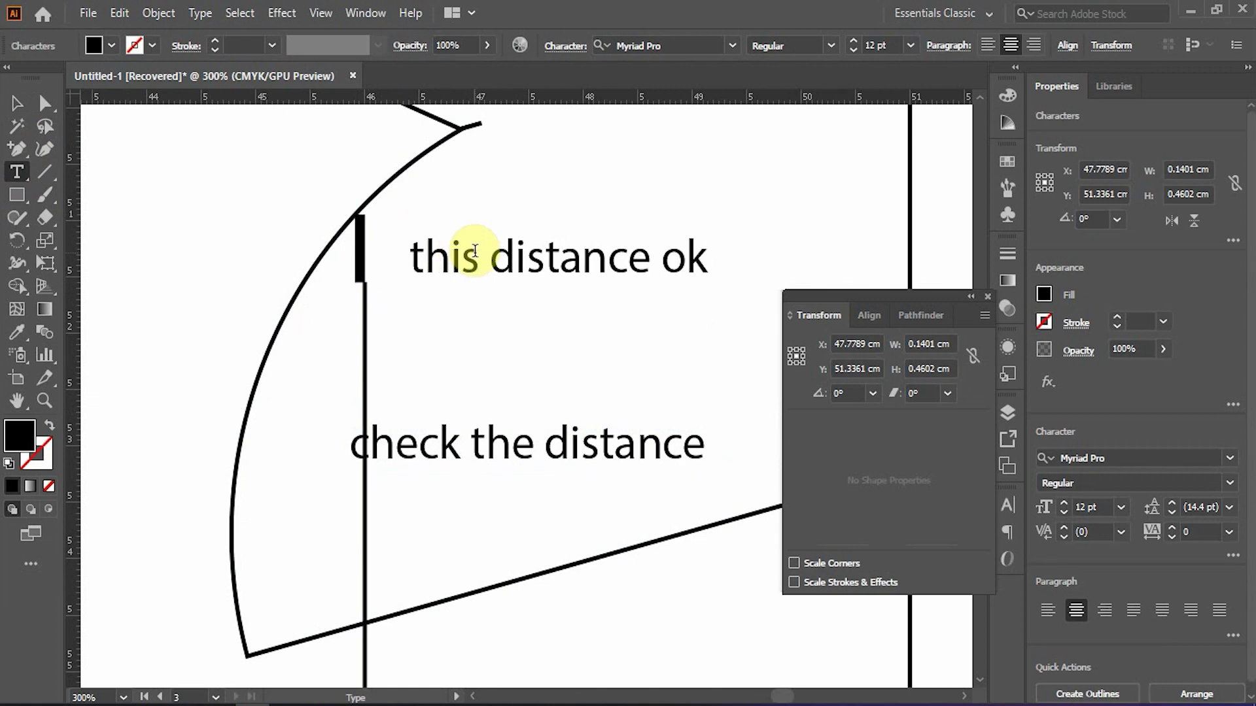
pyautogui.write('mor')
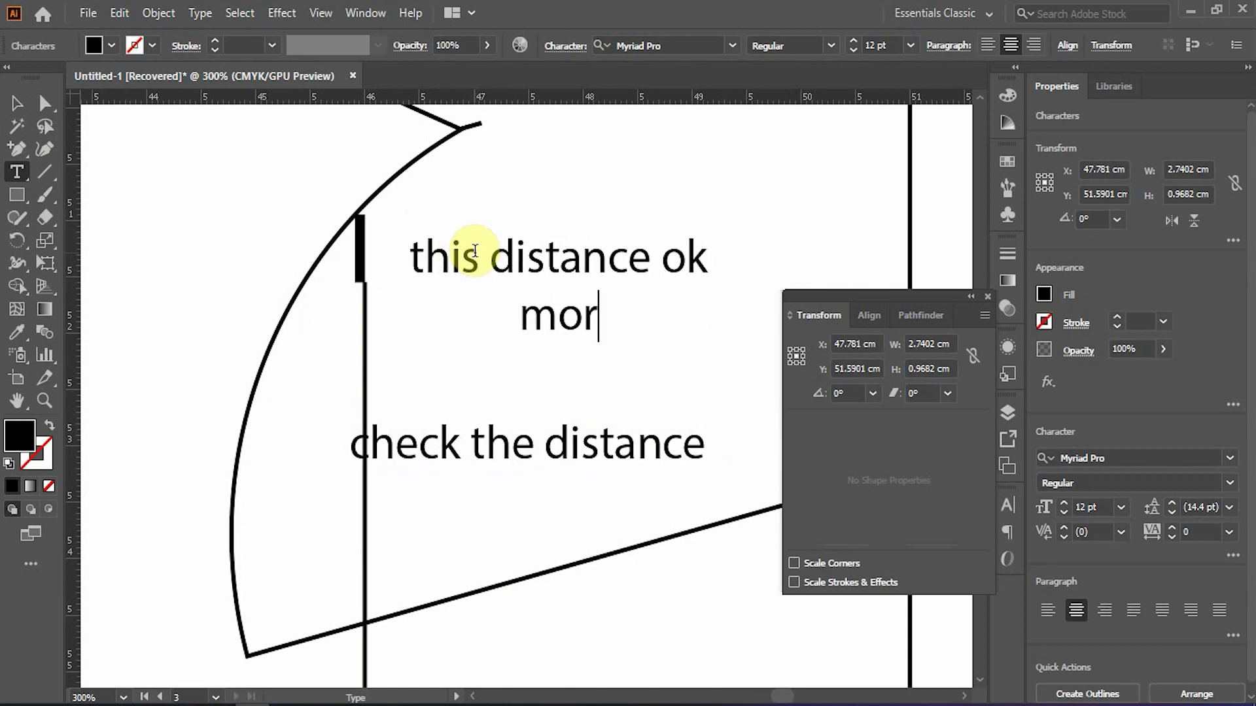
pyautogui.press('BackSpace')
pyautogui.press('BackSpace')
pyautogui.press('BackSpace')
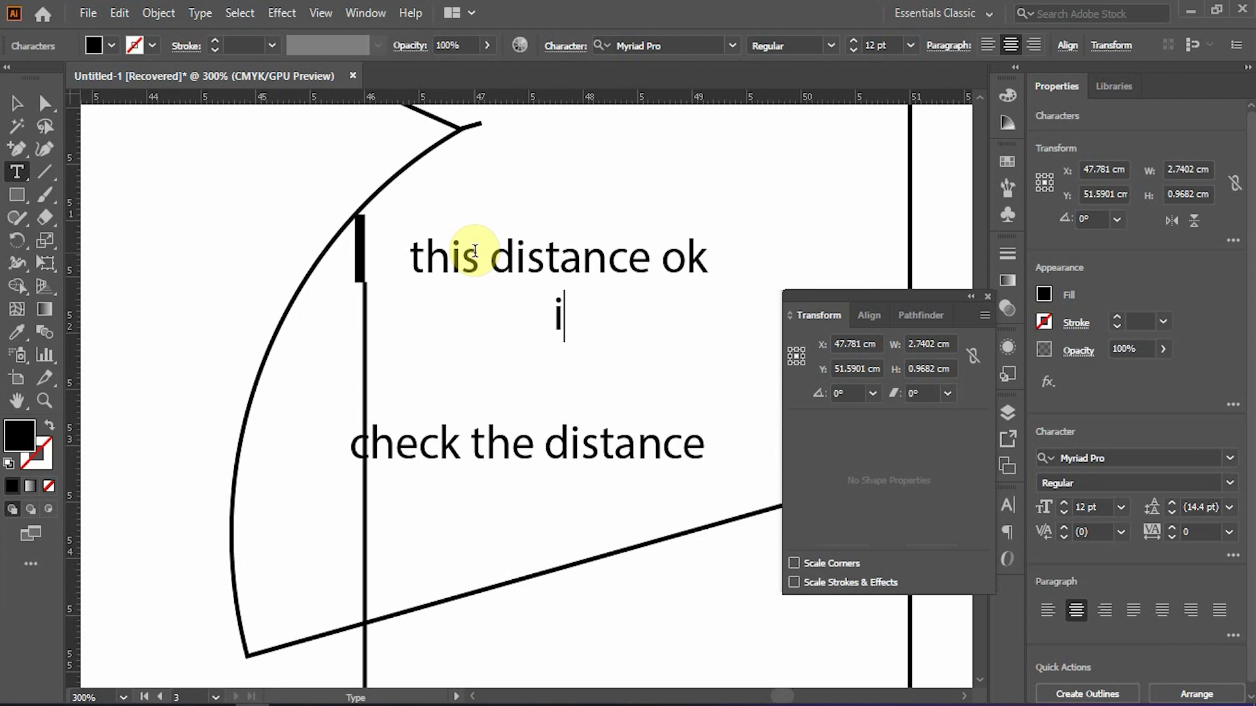
pyautogui.write('if more')
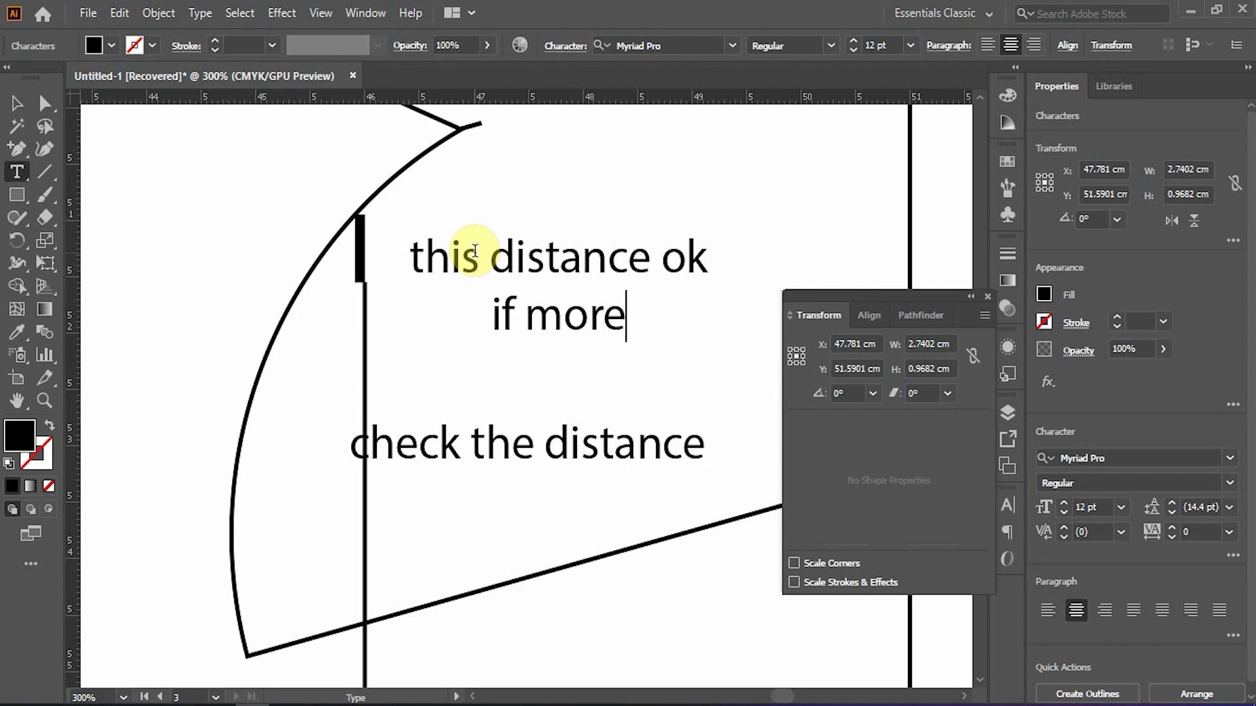
pyautogui.write(' than')
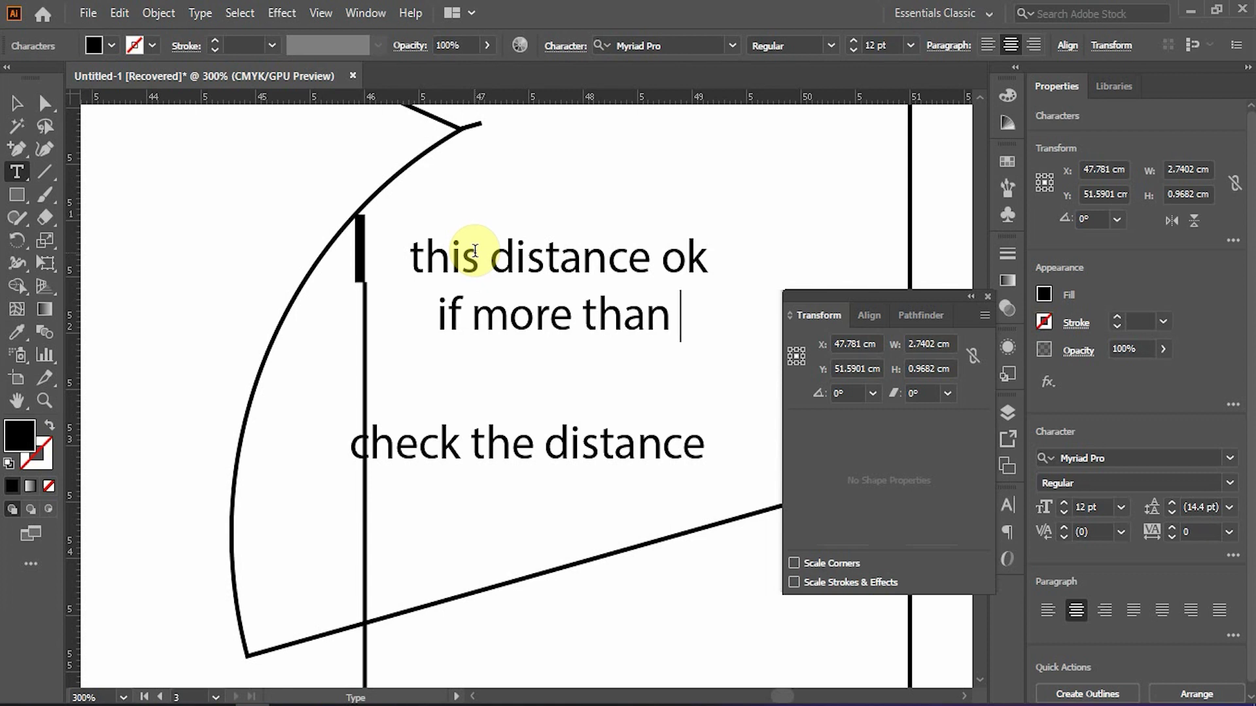
pyautogui.write(' .2 mm')
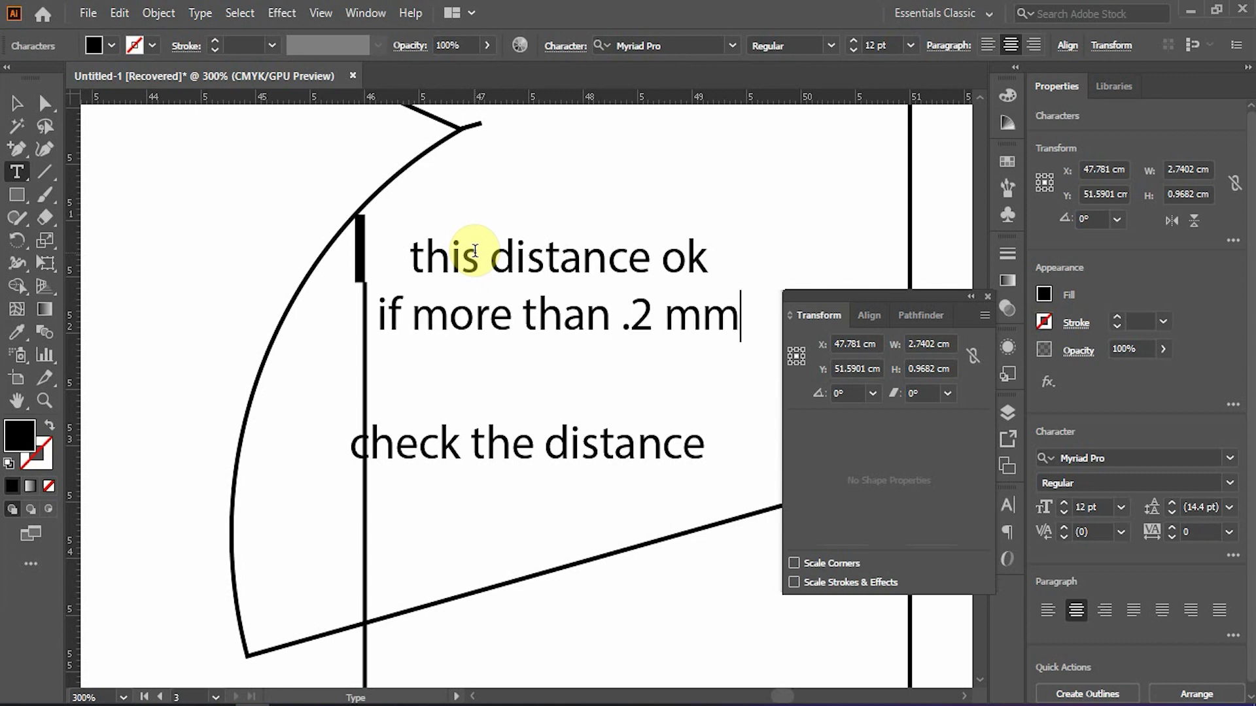
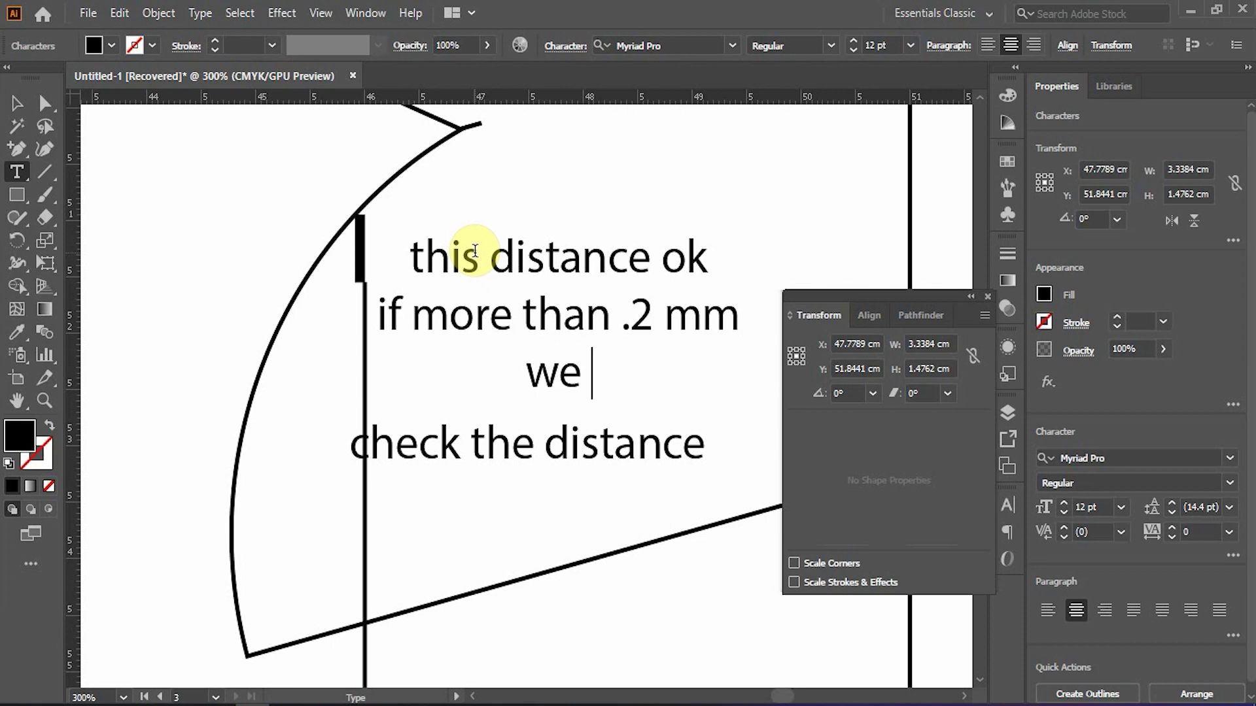
# - Add a third line reading "we need to increase the li" to the upper text and finish editing
pyautogui.write('need ')
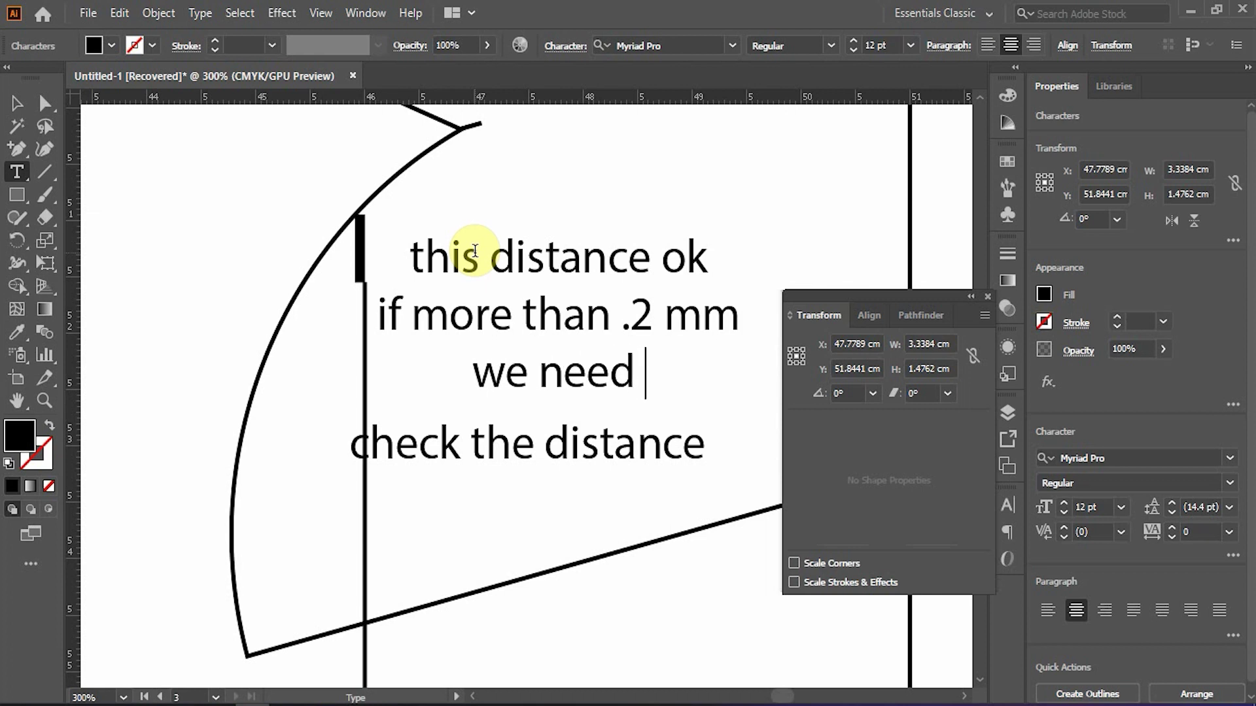
pyautogui.write('to inc')
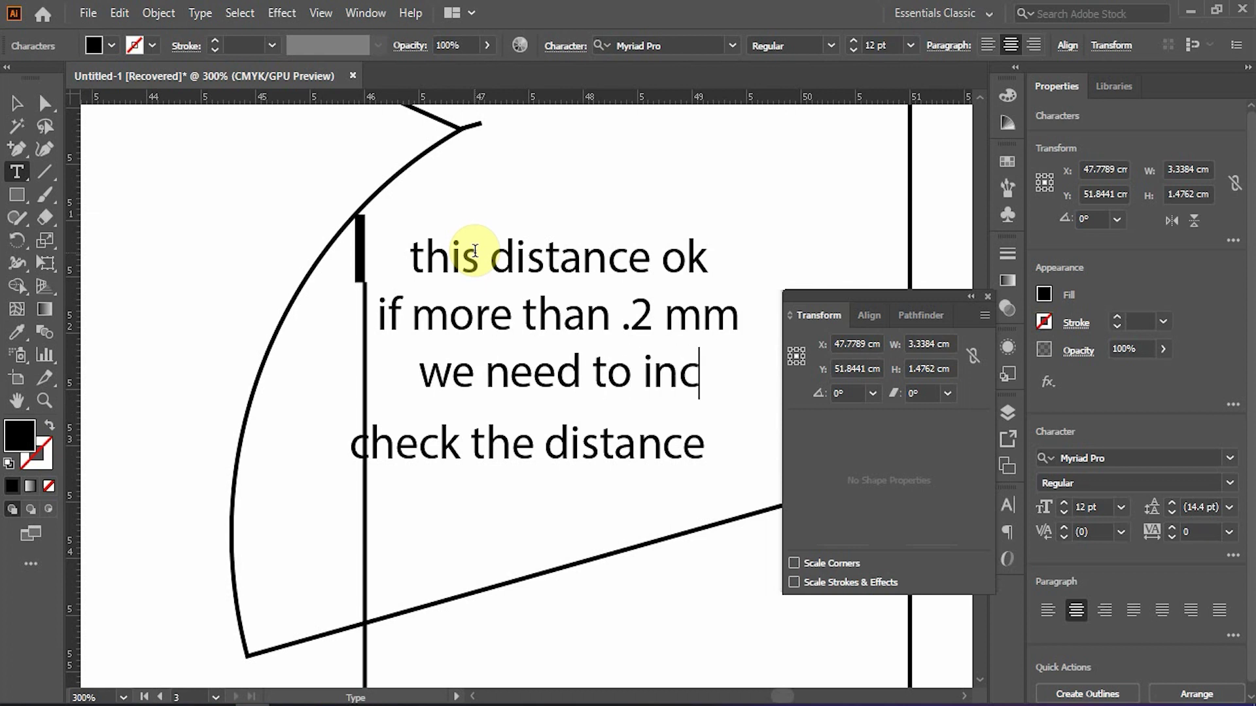
pyautogui.write('rease the')
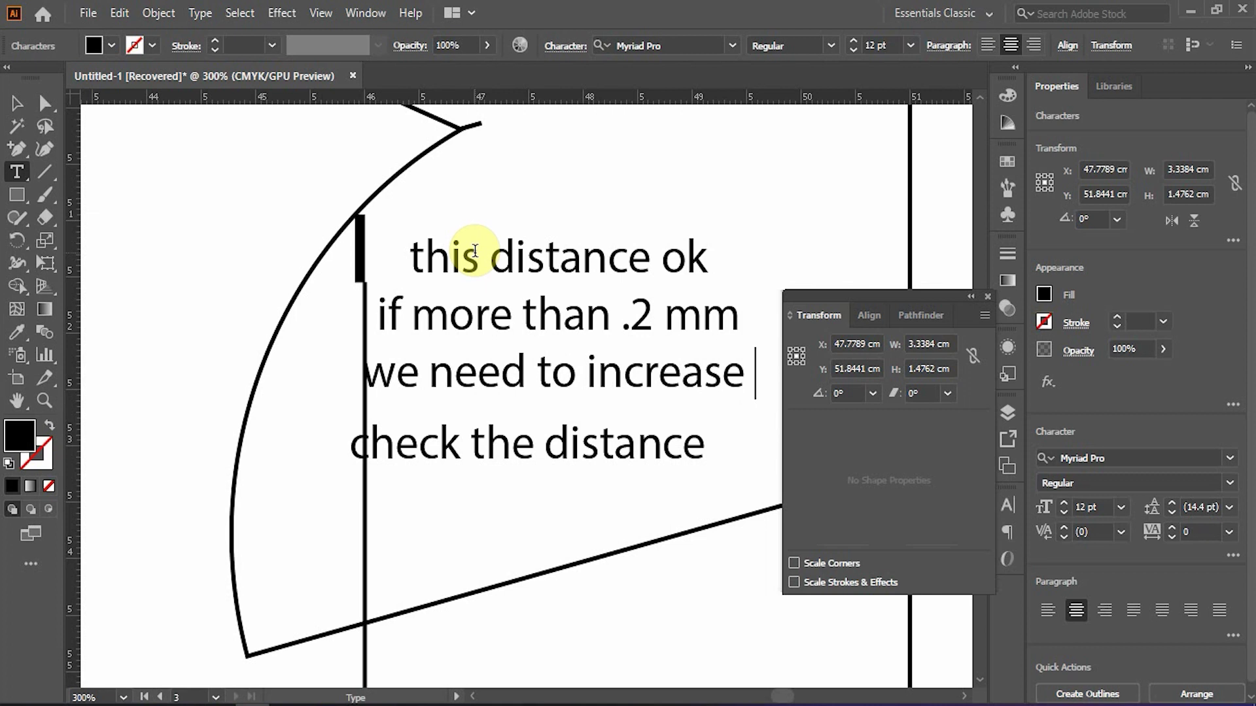
pyautogui.write(' li')
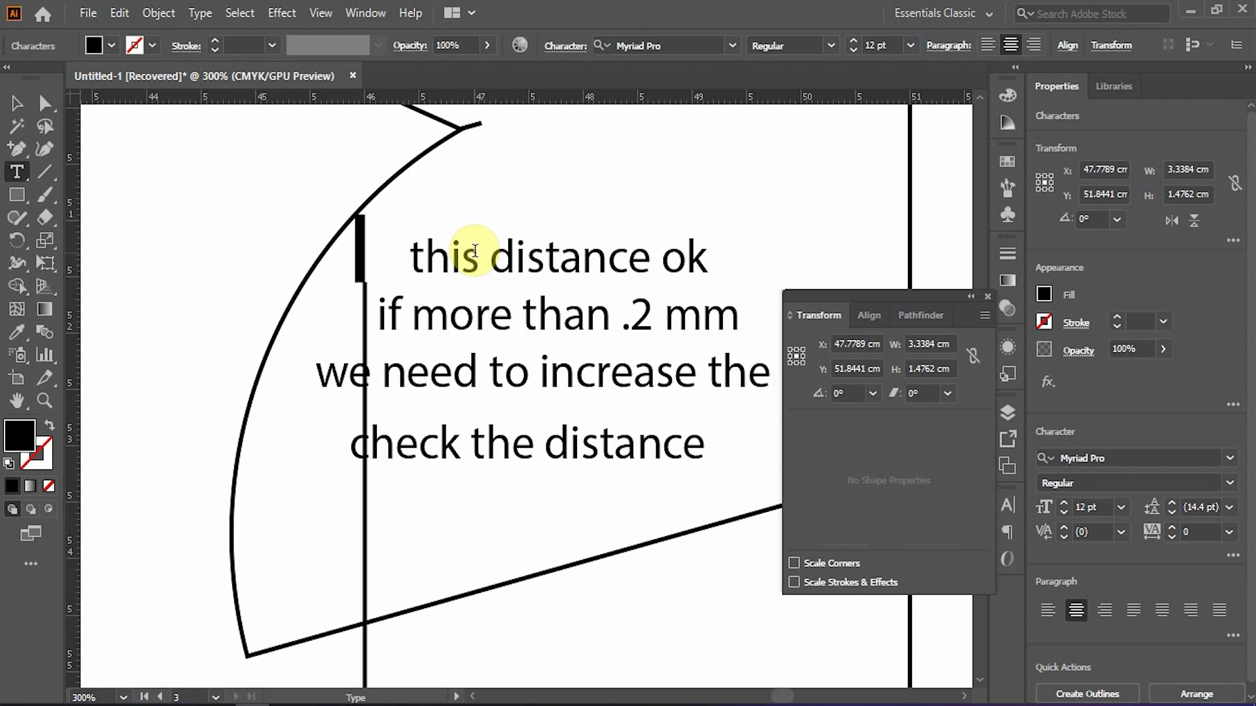
pyautogui.press('Escape')
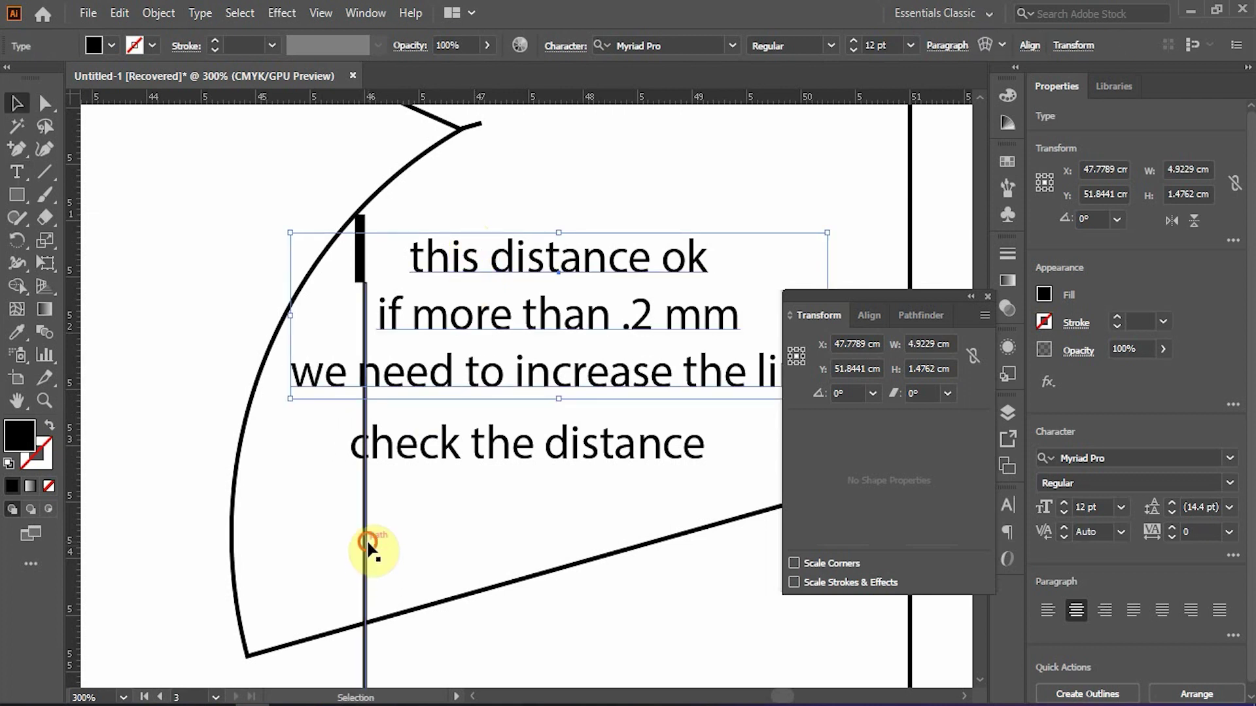
# - Delete both text notes and the small black rectangle above the vertical line's upper end
pyautogui.click(367, 545)
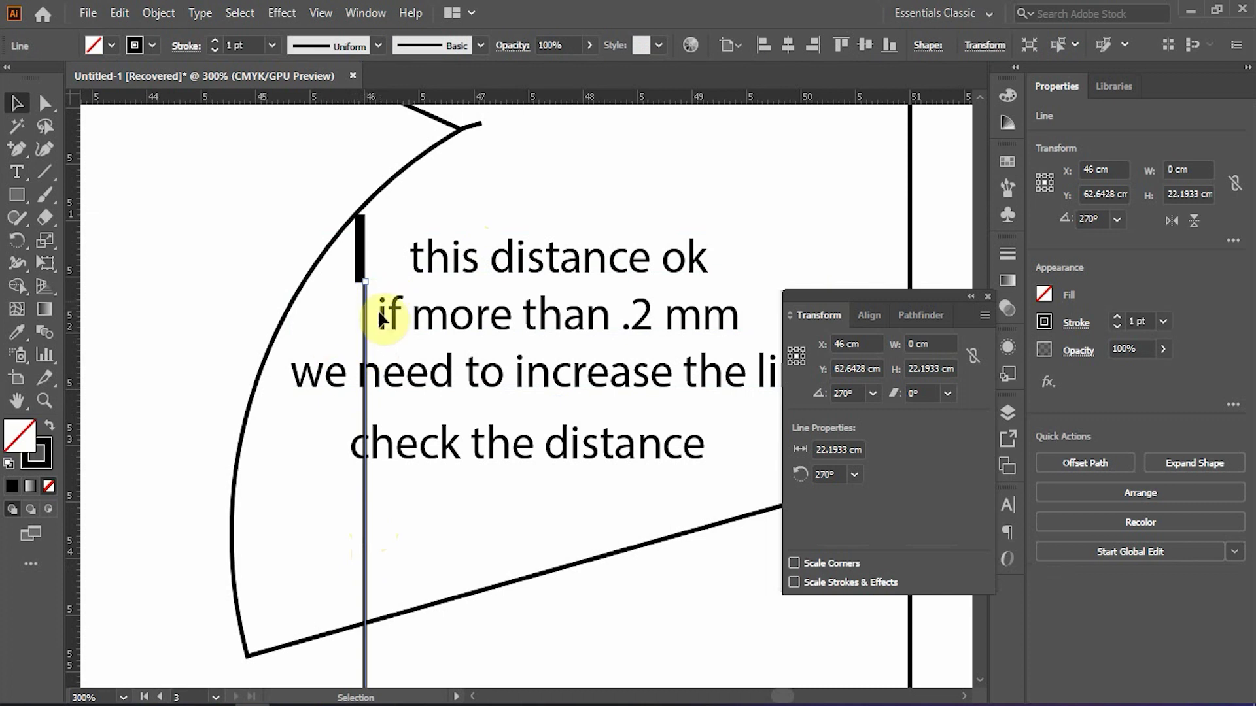
pyautogui.click(443, 197)
pyautogui.moveTo(530, 206); pyautogui.dragTo(556, 459)
pyautogui.press('Delete')
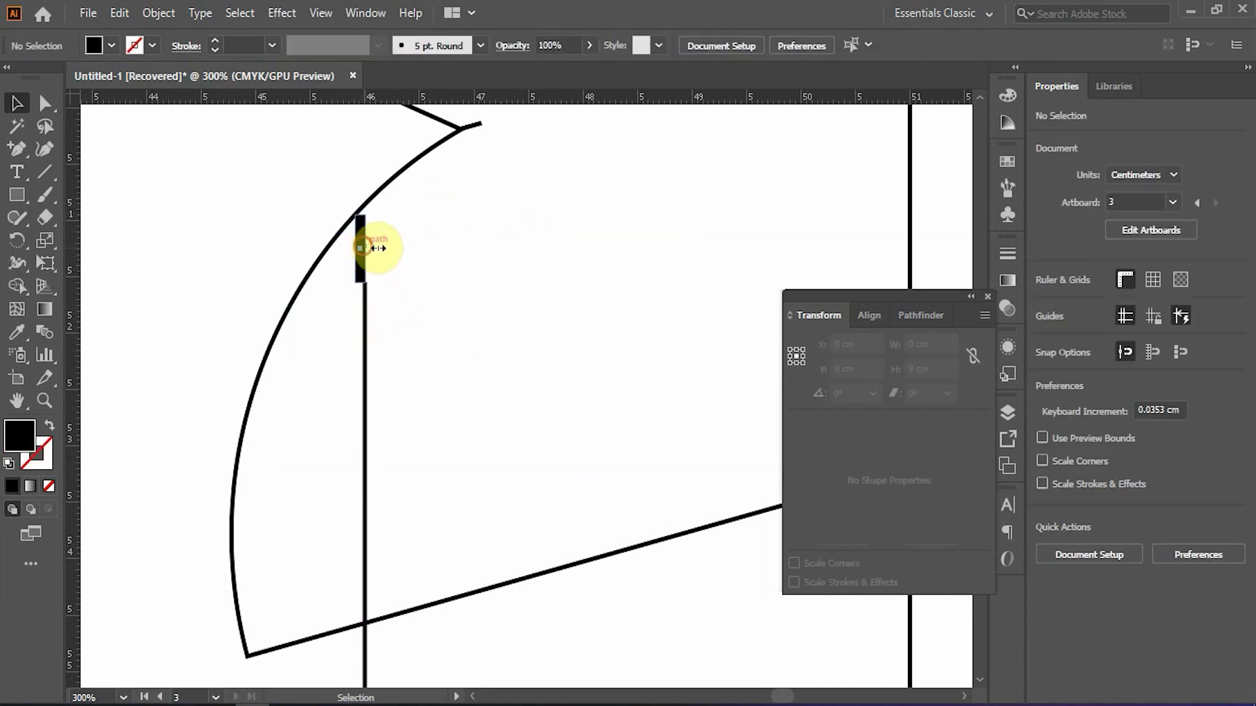
pyautogui.press('Delete')
# - Rotate the upper tab group clockwise about its corner at the Bottom panel until its straight edges line up with the side flap
pyautogui.scroll(-3, 438, 289)
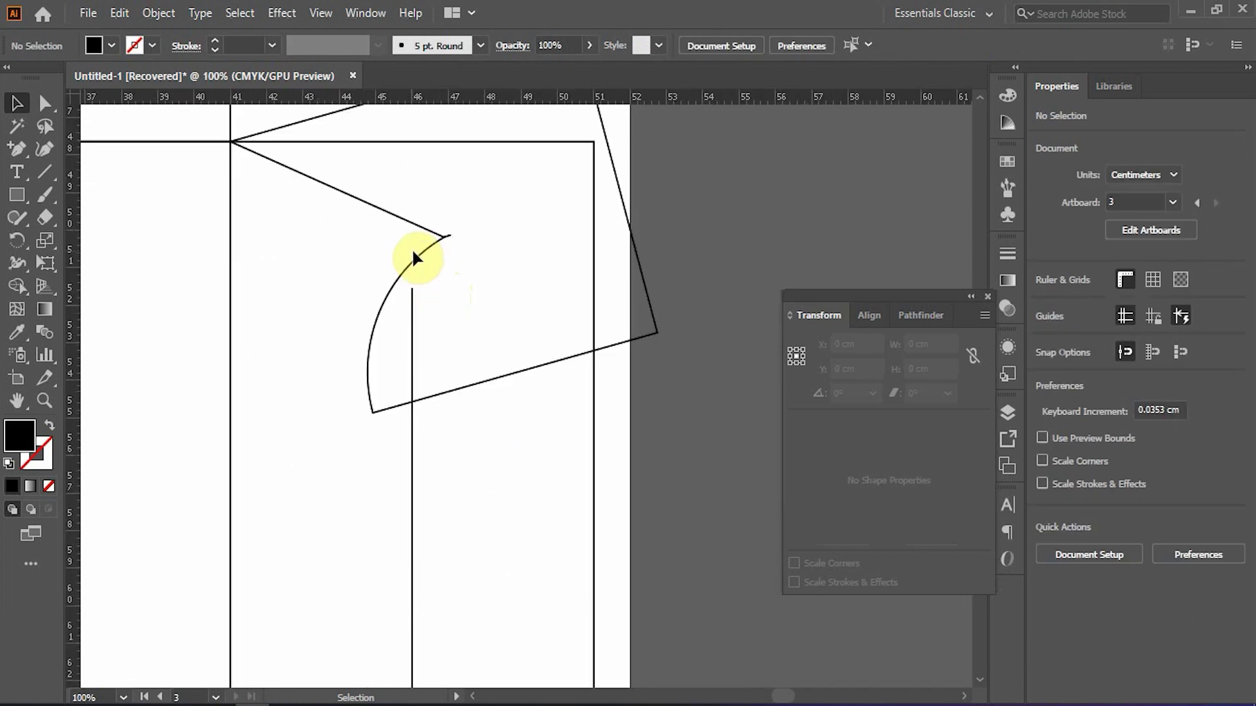
pyautogui.click(419, 252)
pyautogui.moveTo(496, 261); pyautogui.dragTo(493, 446)
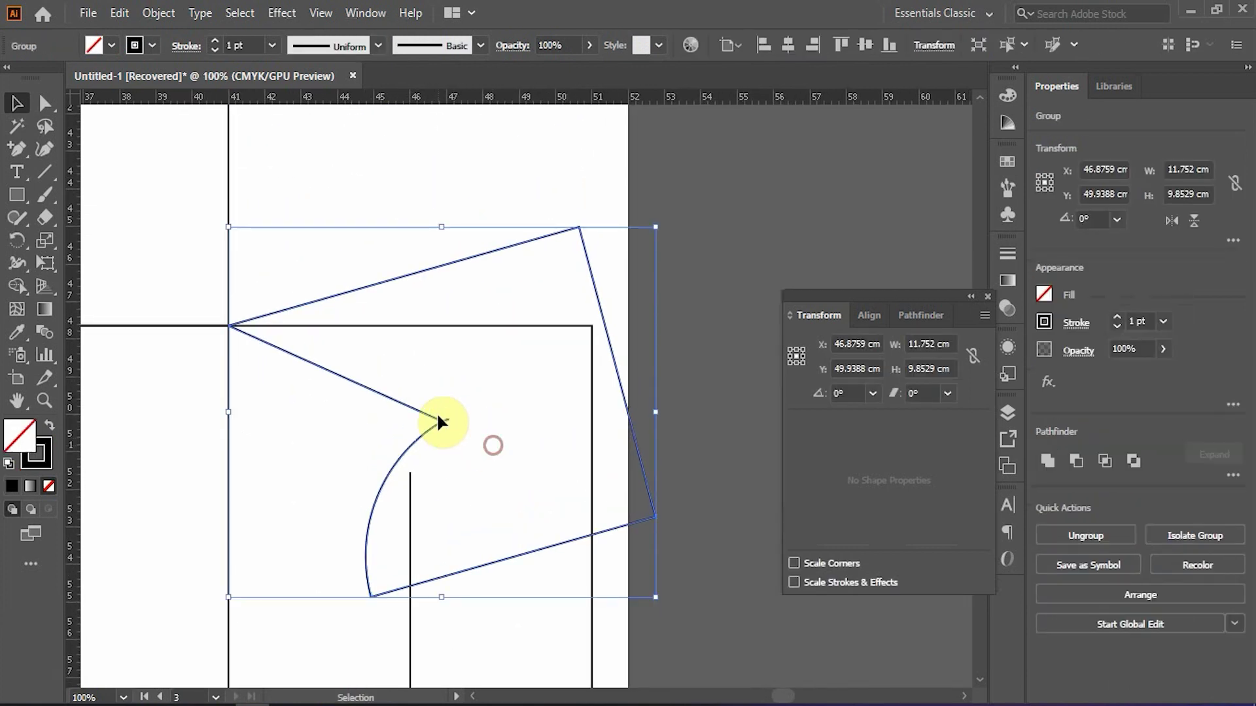
pyautogui.press('r')
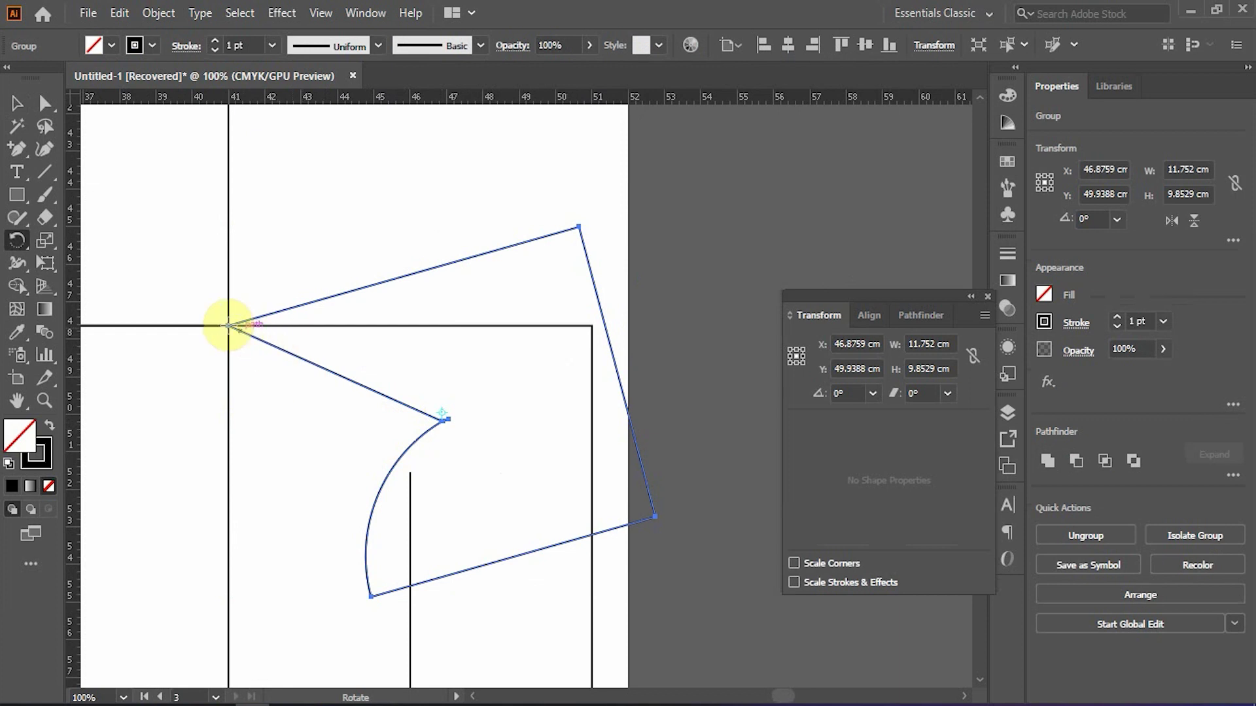
pyautogui.click(229, 326)
pyautogui.moveTo(335, 486); pyautogui.dragTo(329, 361)
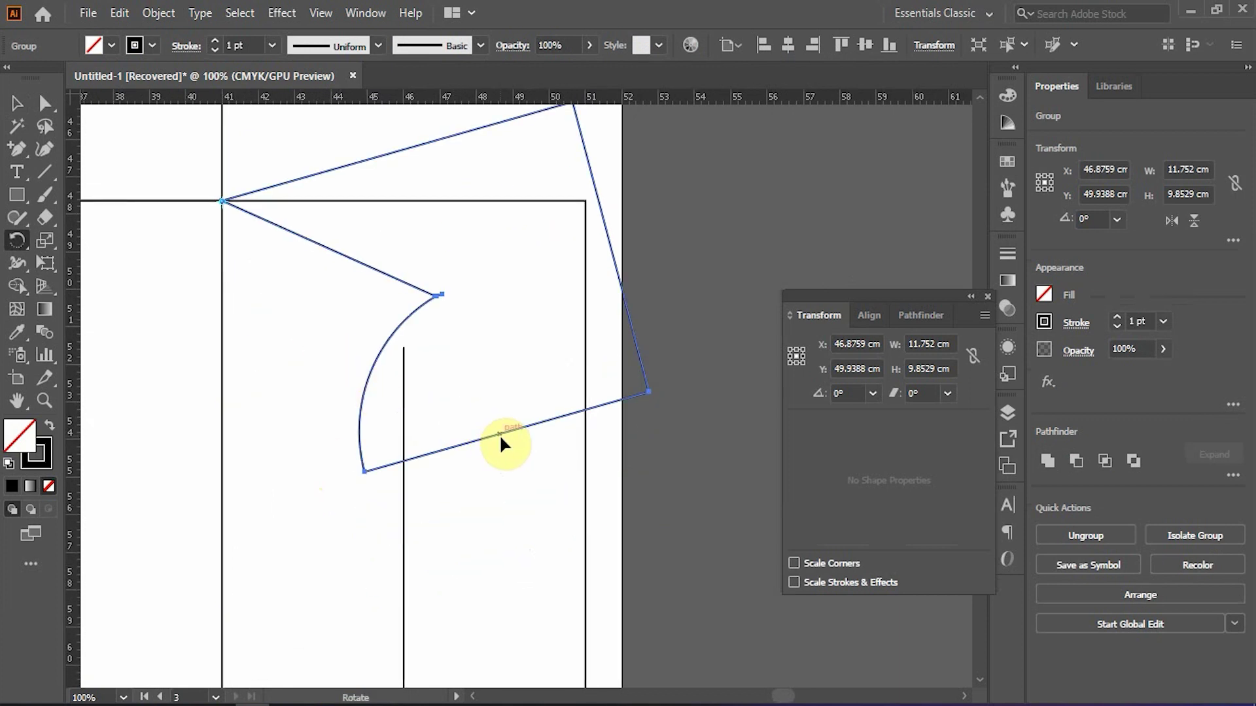
pyautogui.moveTo(500, 435); pyautogui.dragTo(423, 491)
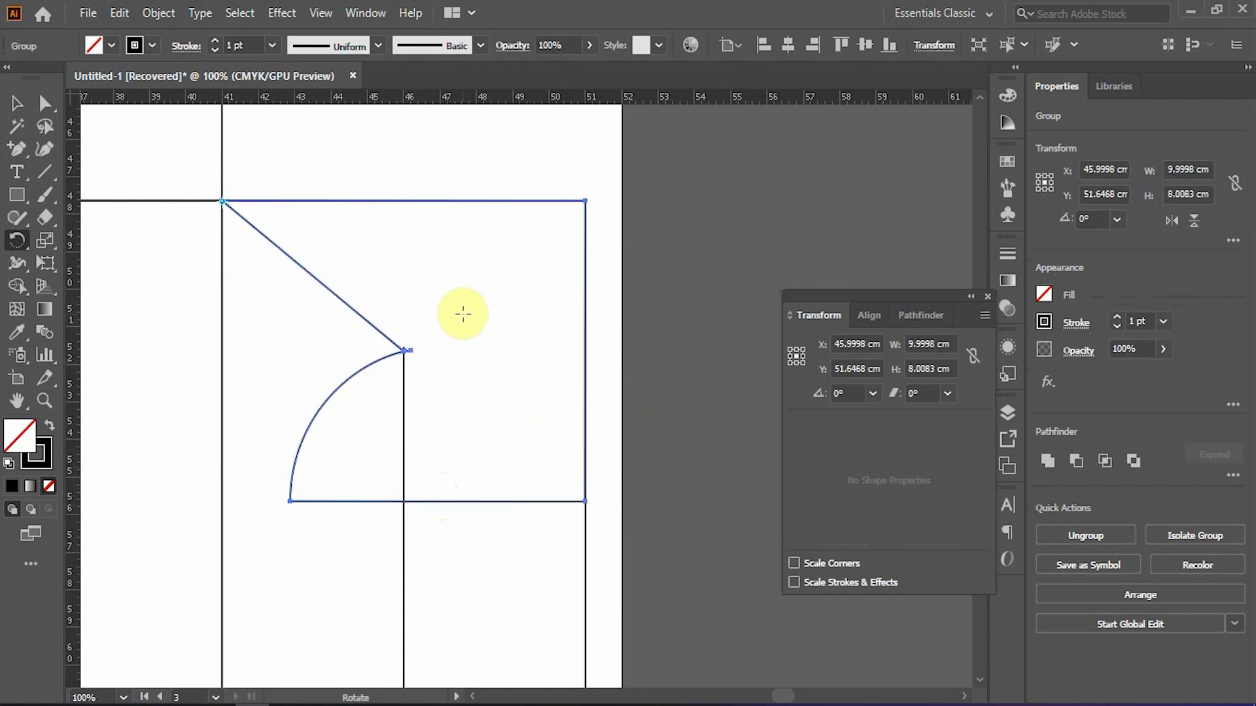
pyautogui.press('v')
pyautogui.scroll(-3, 463, 314)
pyautogui.click(552, 384)
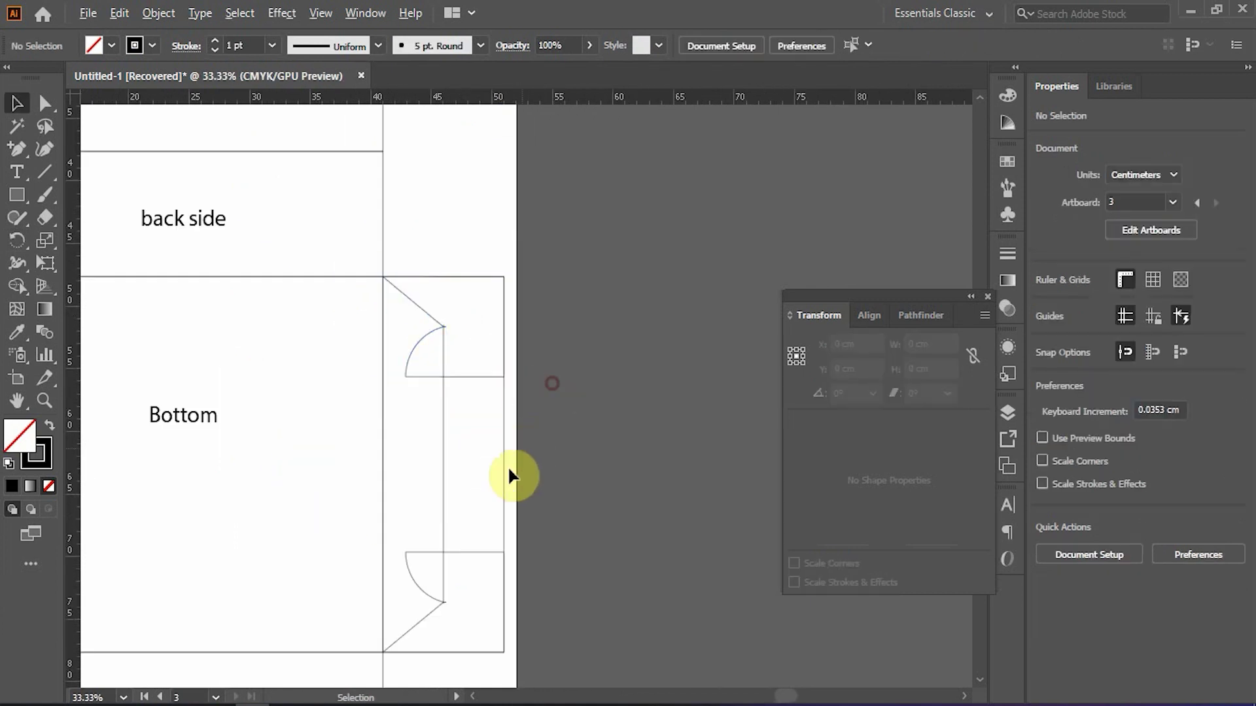
# - Duplicate the side flap rectangle of the Bottom panel outward and set the copy's width to half, 5 cm
pyautogui.scroll(-1, 541, 499)
pyautogui.moveTo(536, 269); pyautogui.dragTo(535, 455)
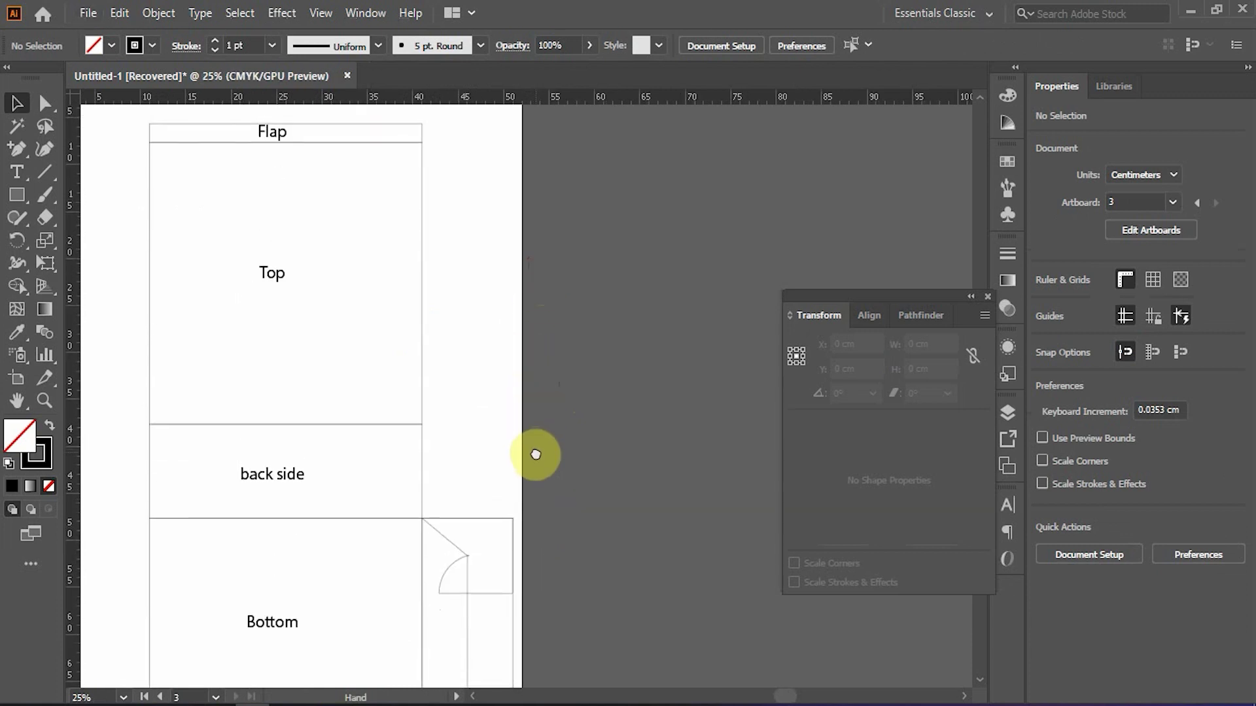
pyautogui.moveTo(499, 409); pyautogui.dragTo(468, 151)
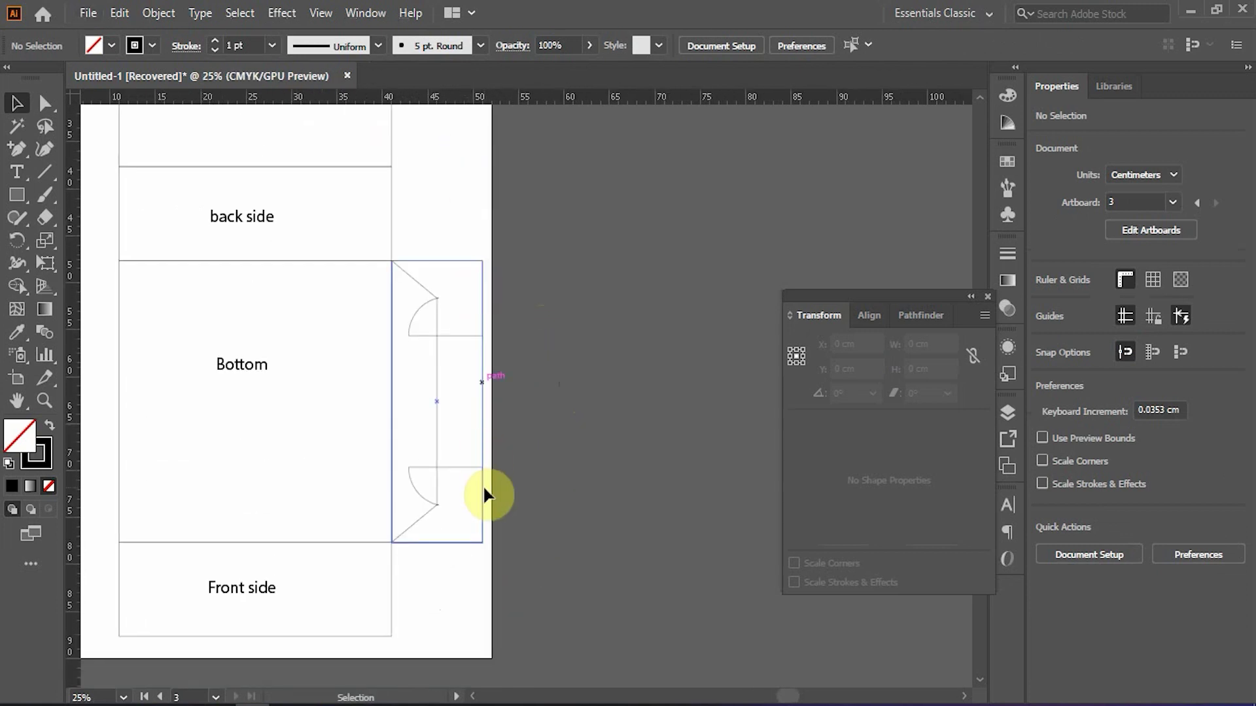
pyautogui.scroll(1, 471, 431)
pyautogui.click(484, 374)
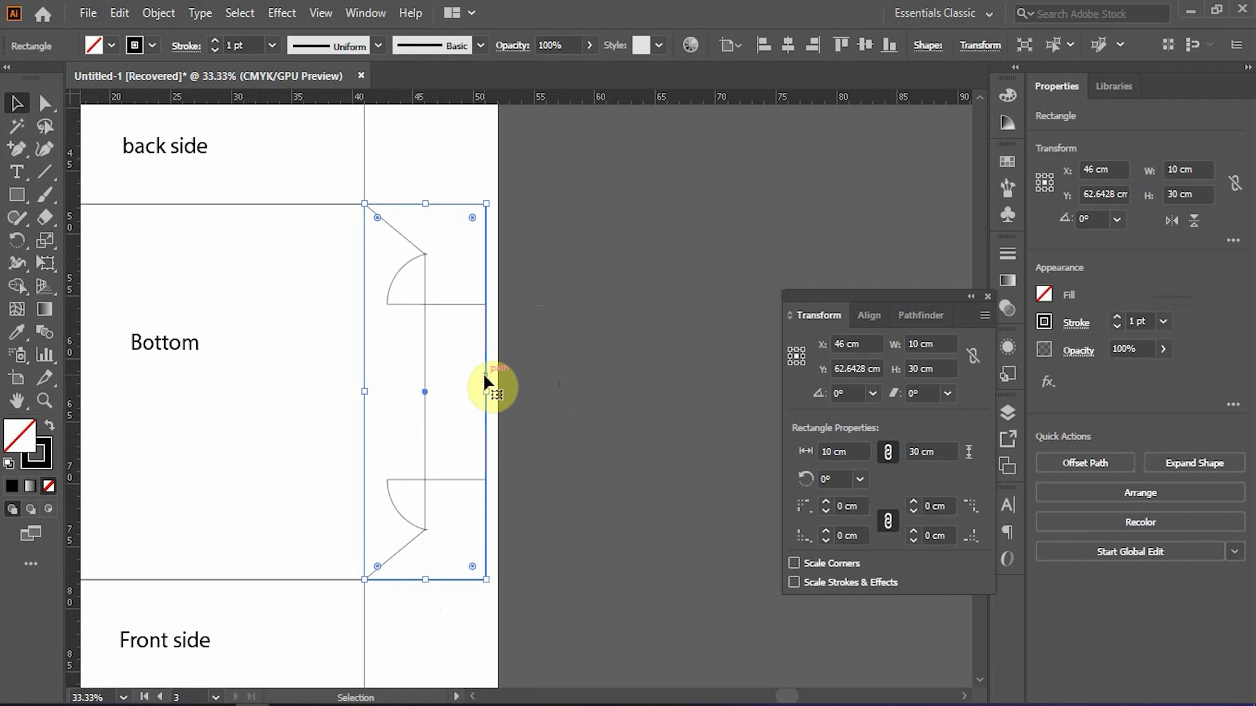
pyautogui.moveTo(483, 374); pyautogui.dragTo(525, 379)
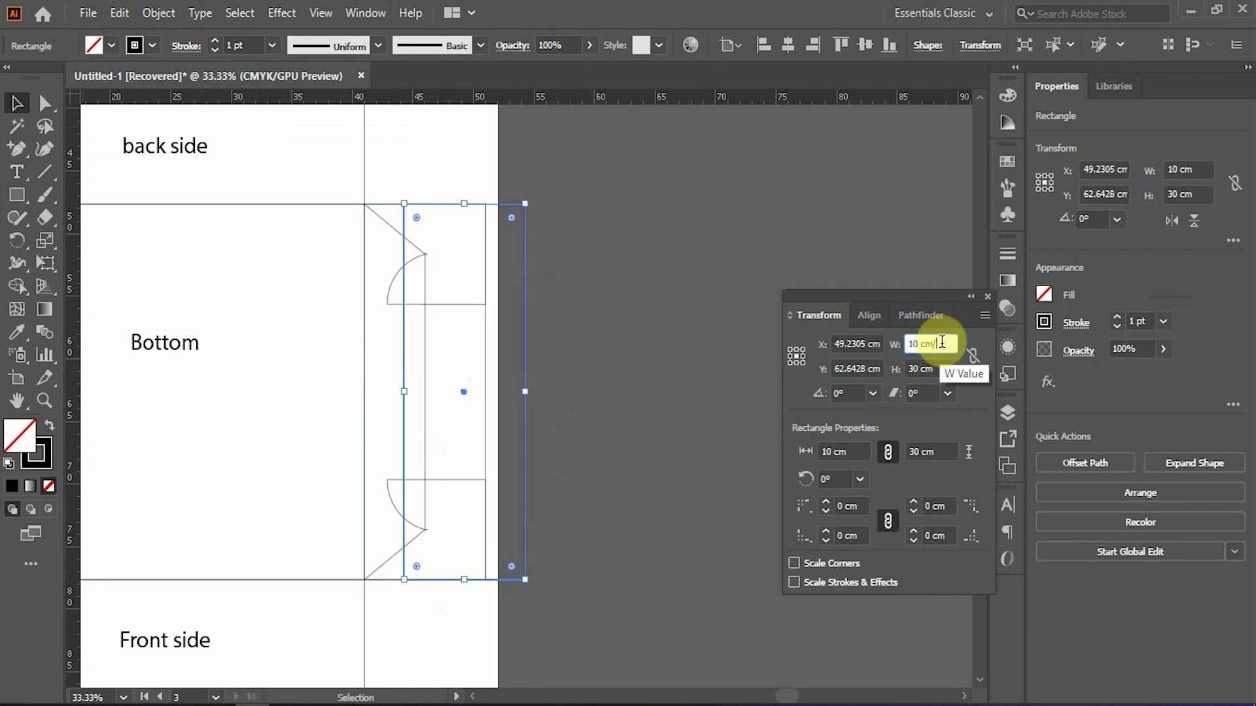
pyautogui.write('2')
pyautogui.press('Return')
pyautogui.scroll(2, 589, 282)
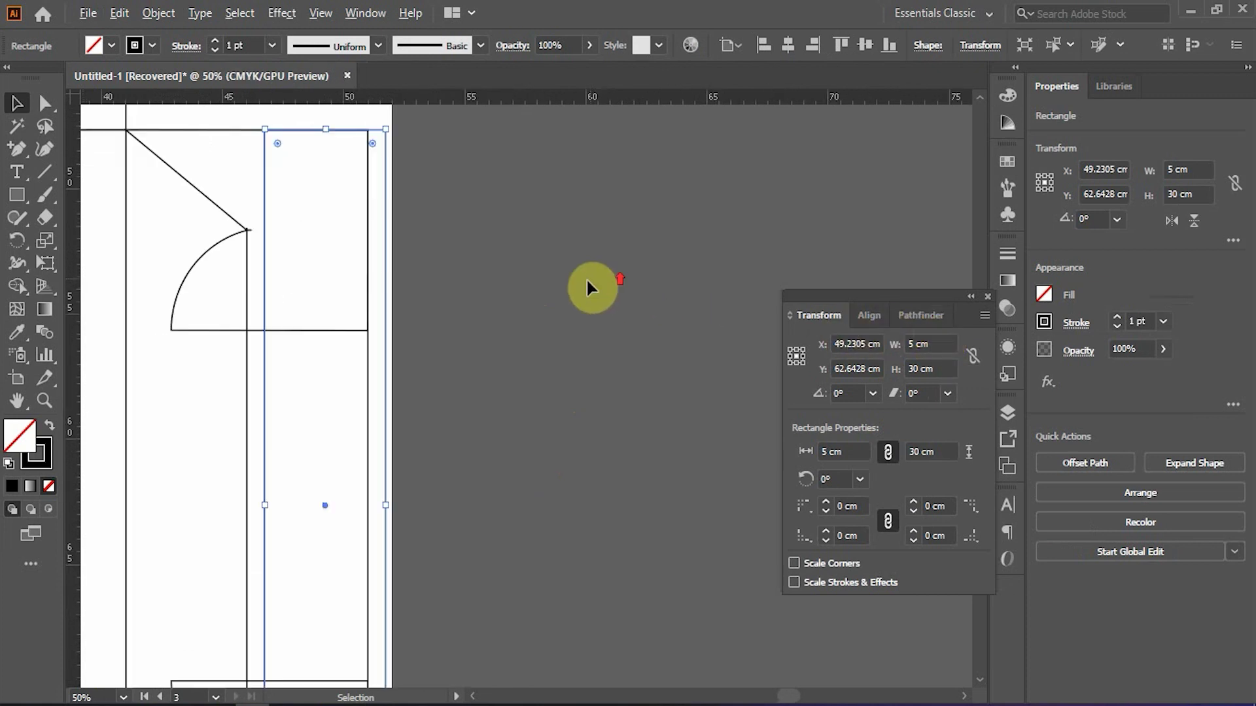
# - Move the 5 cm wide rectangle inward so its outer edge aligns with the side flap's outer edge
pyautogui.click(476, 263)
pyautogui.moveTo(408, 235); pyautogui.dragTo(444, 223)
pyautogui.scroll(1, 489, 263)
pyautogui.scroll(-1, 553, 275)
pyautogui.scroll(-1, 442, 223)
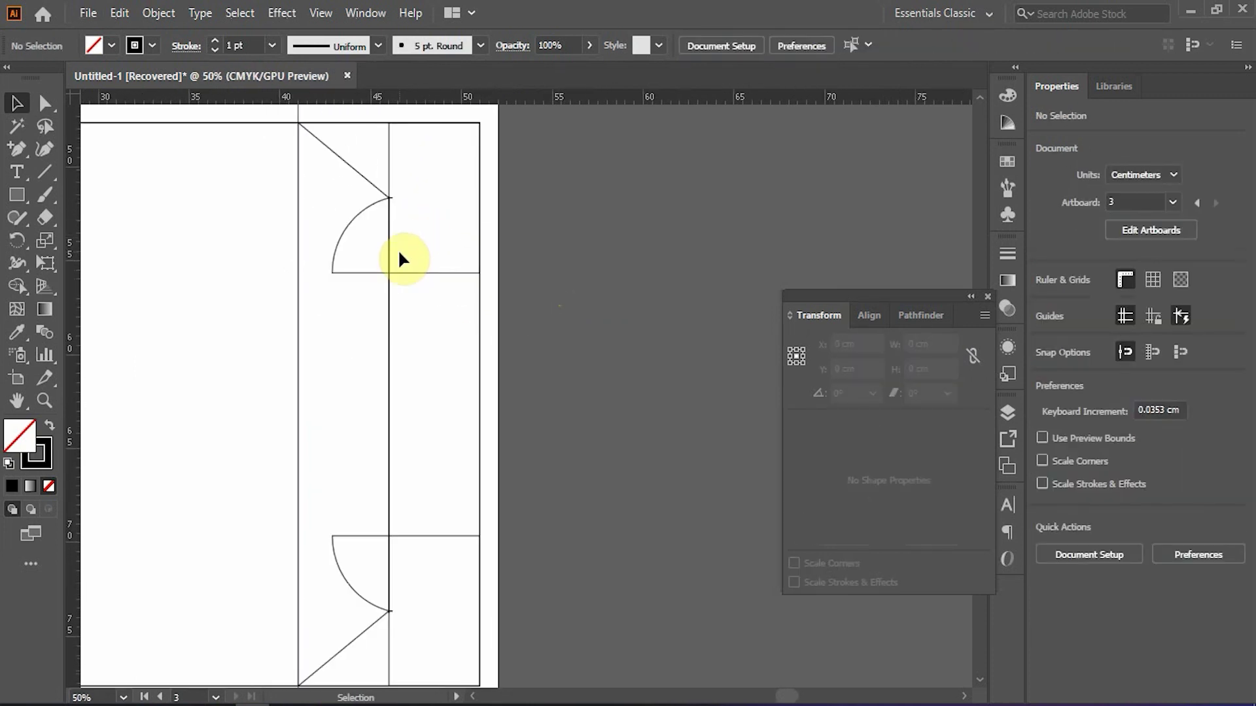
pyautogui.click(391, 305)
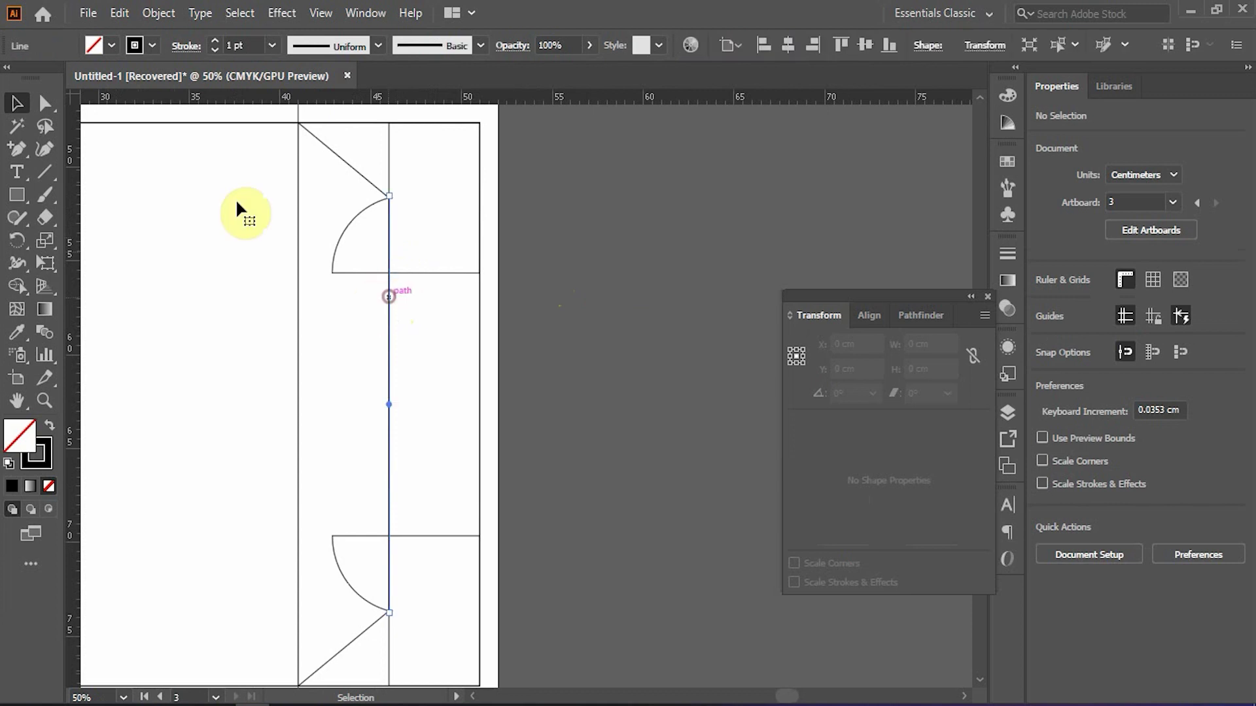
pyautogui.click(47, 429)
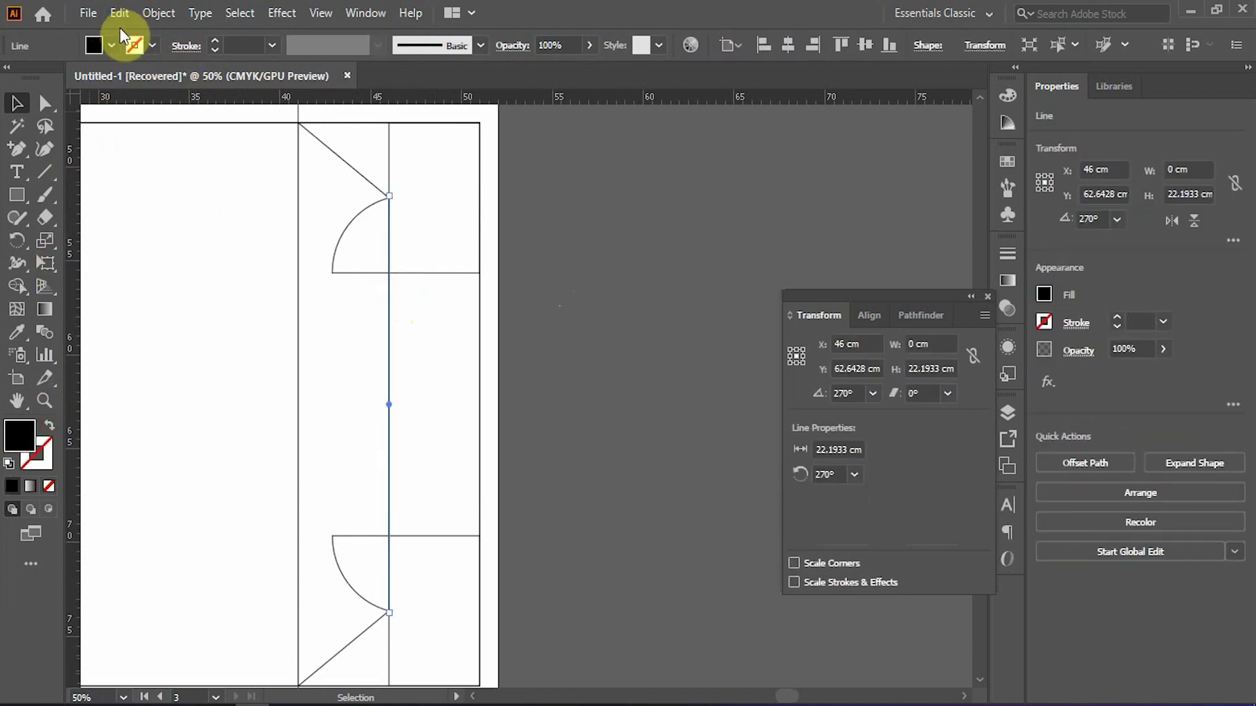
pyautogui.click(558, 271)
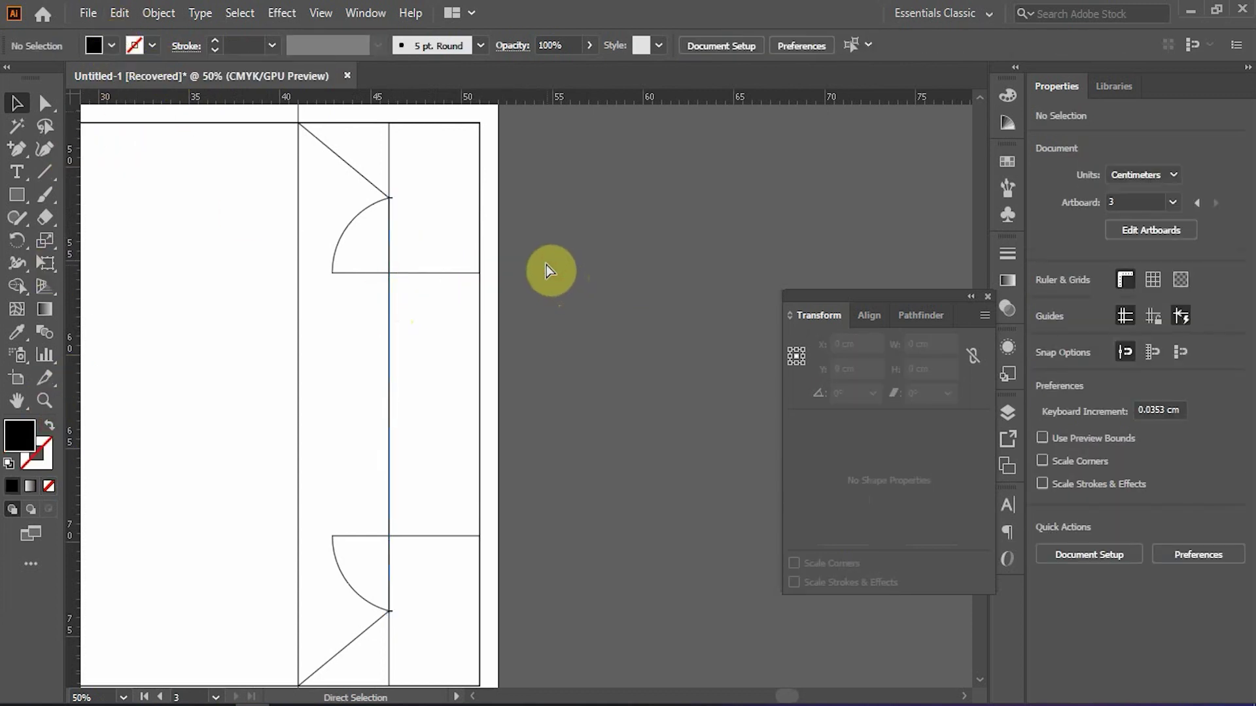
pyautogui.hotkey('ctrl', 'z')
# - Fill the 5 cm wide rectangle on the side flap's outer half with yellow and give it no stroke
pyautogui.click(483, 188)
pyautogui.click(481, 184)
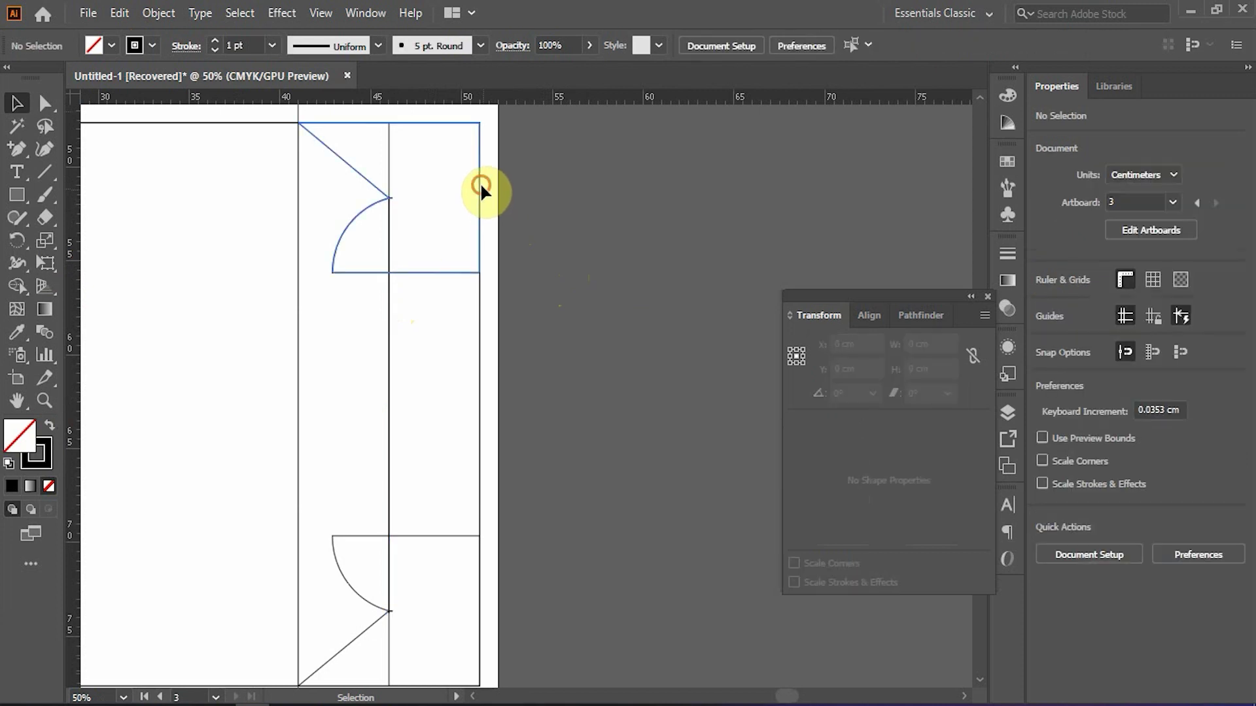
pyautogui.click(479, 328)
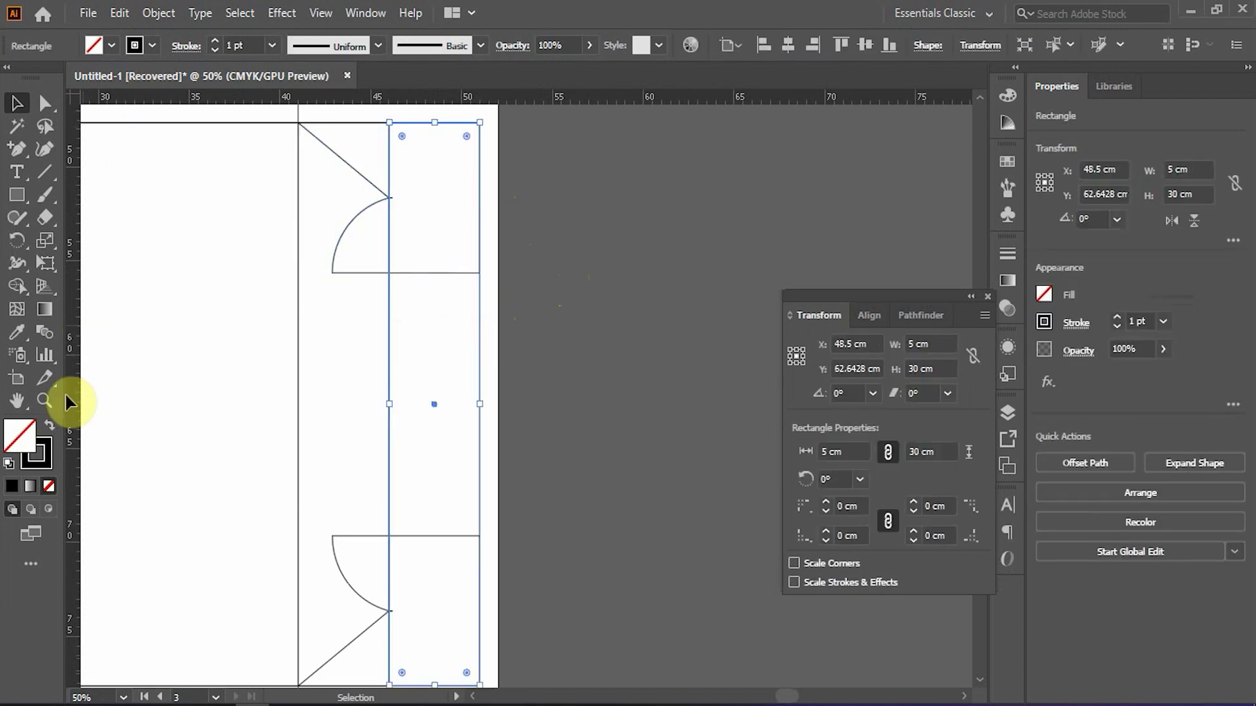
pyautogui.click(46, 427)
pyautogui.click(112, 45)
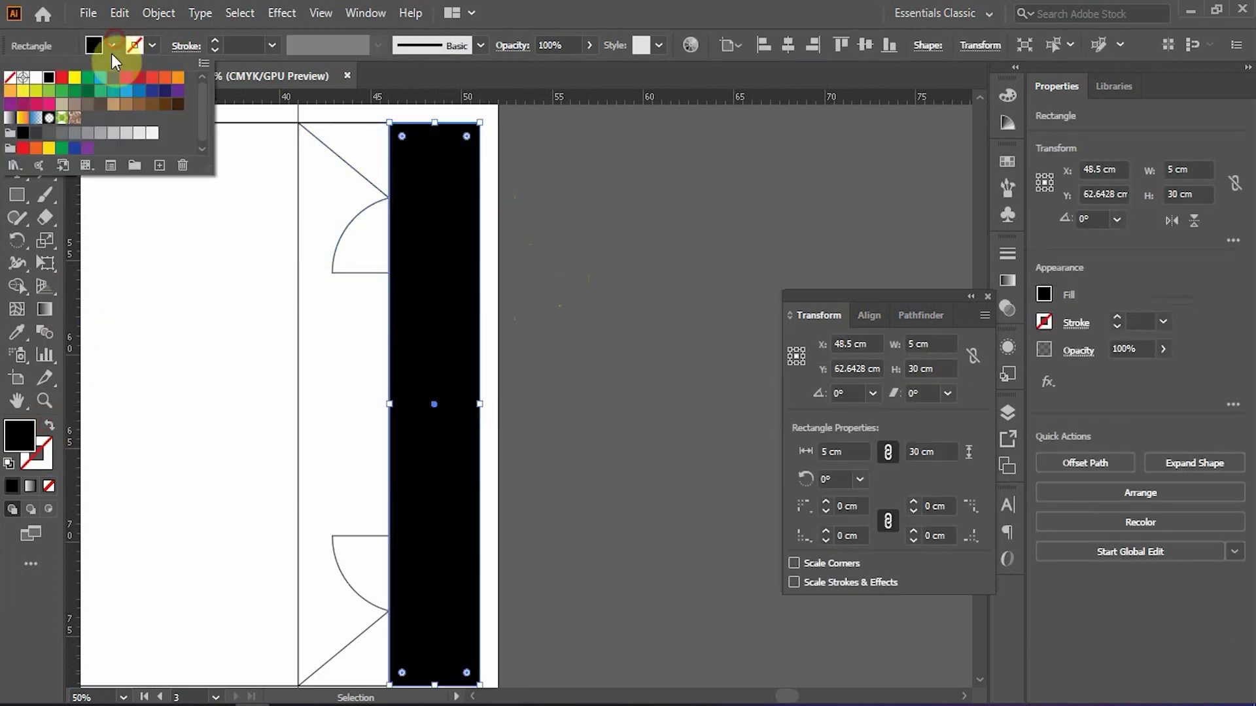
pyautogui.click(75, 77)
pyautogui.click(642, 285)
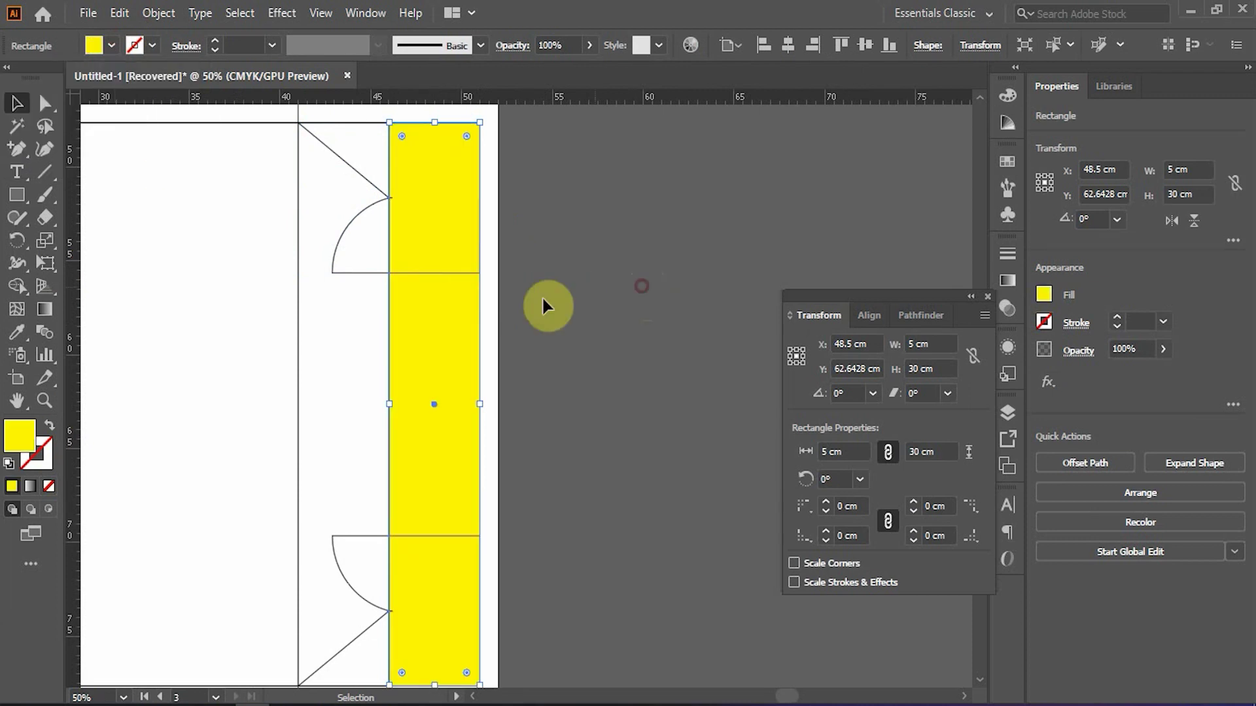
# - Duplicate the yellow 5 cm wide rectangle inward so the copy covers the inner half of the side flap
pyautogui.click(493, 316)
pyautogui.click(436, 349)
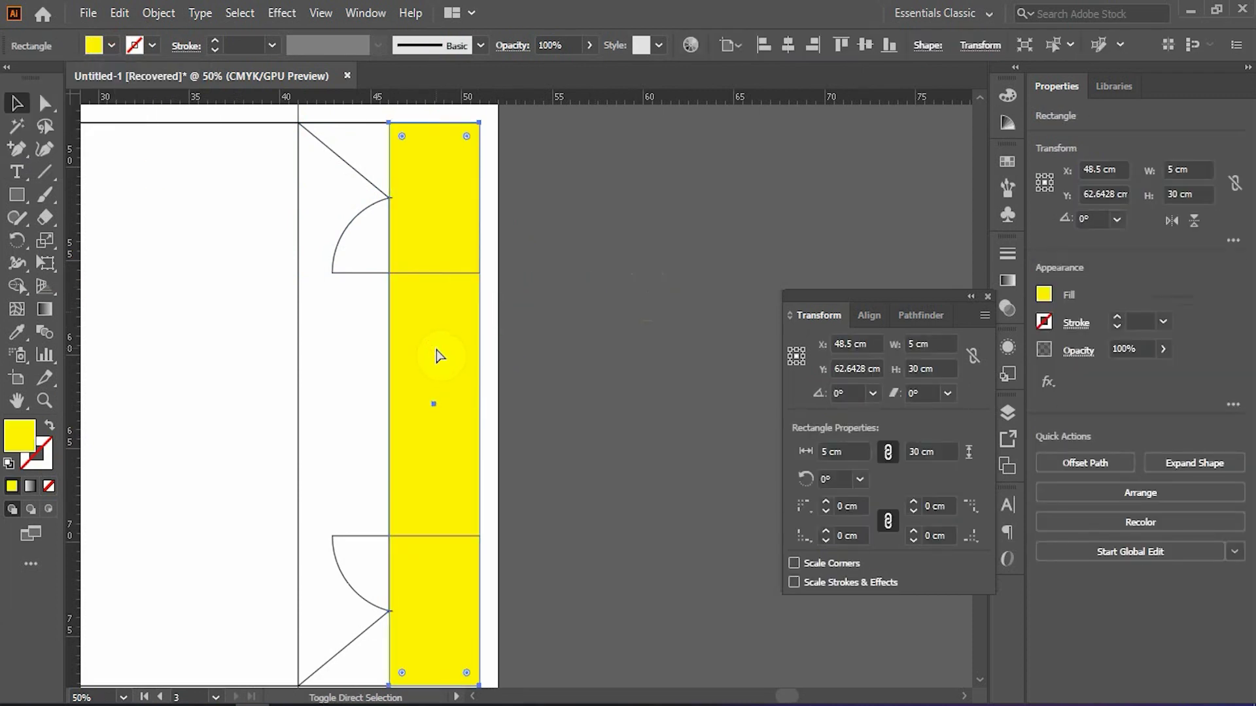
pyautogui.click(539, 335)
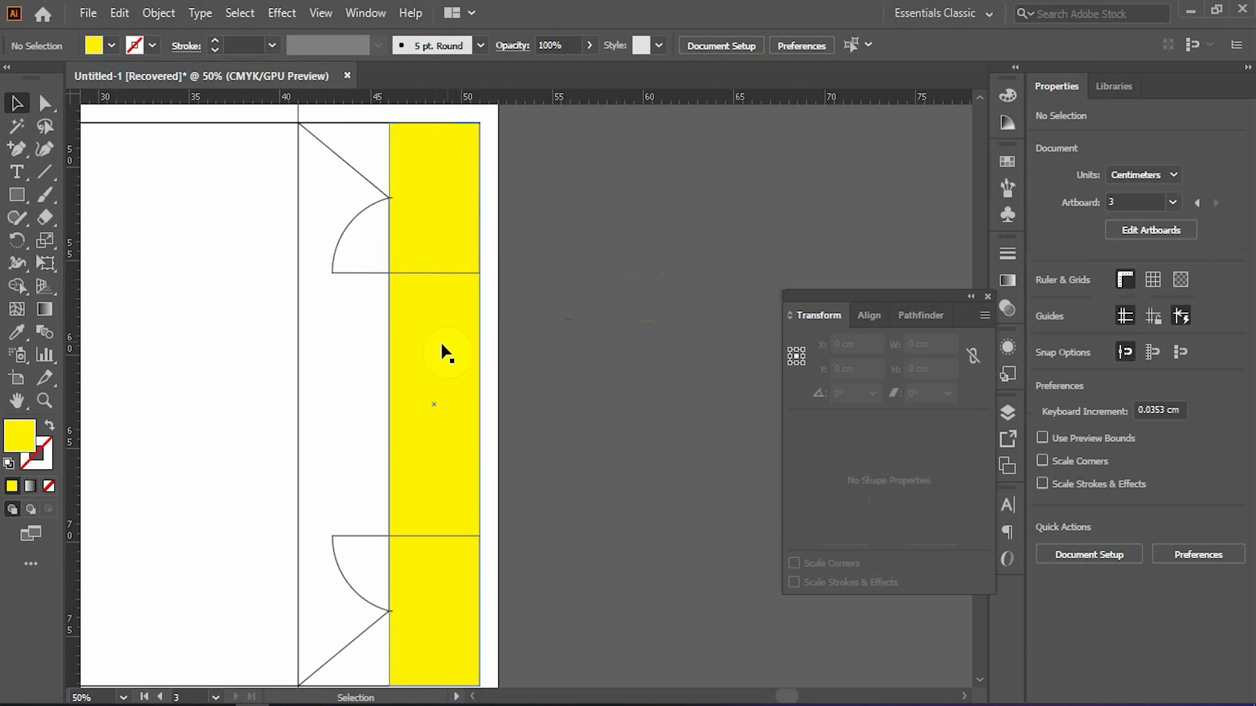
pyautogui.moveTo(435, 352); pyautogui.dragTo(348, 352)
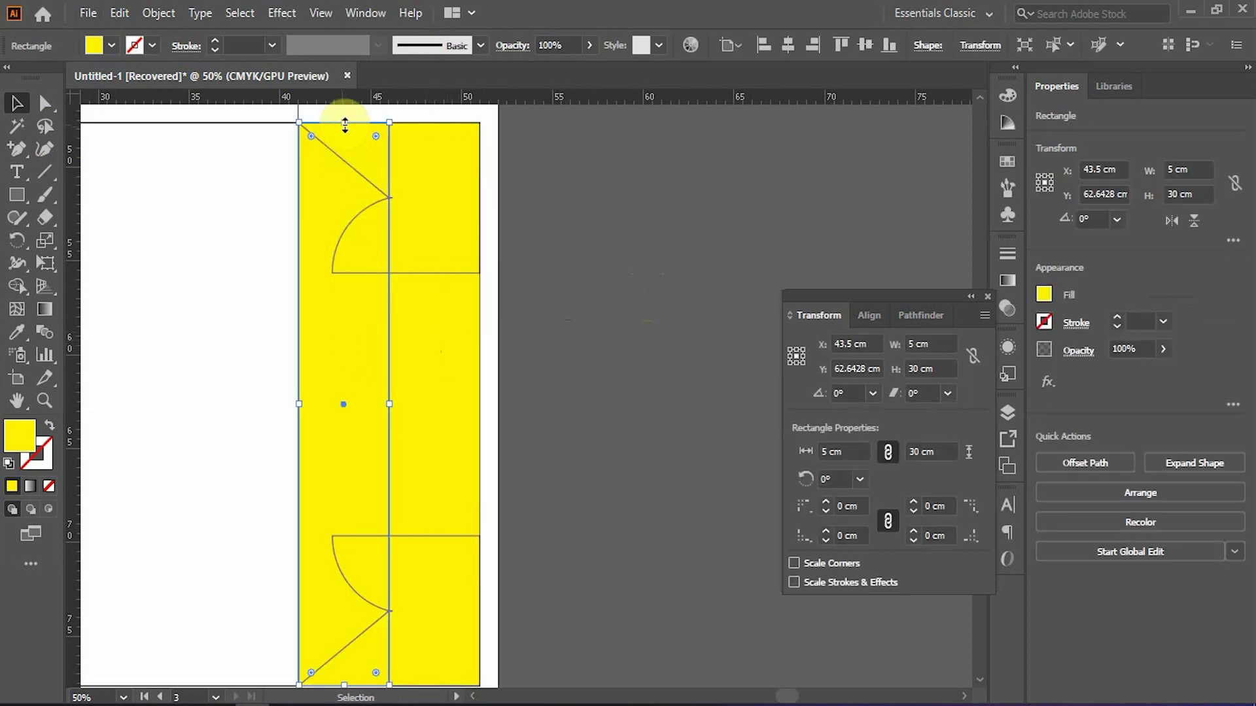
# - Shorten the inner yellow rectangle equally at both ends to the tabs' corner points, about 21.99 cm high
pyautogui.moveTo(341, 123); pyautogui.dragTo(350, 198)
pyautogui.scroll(4, 390, 207)
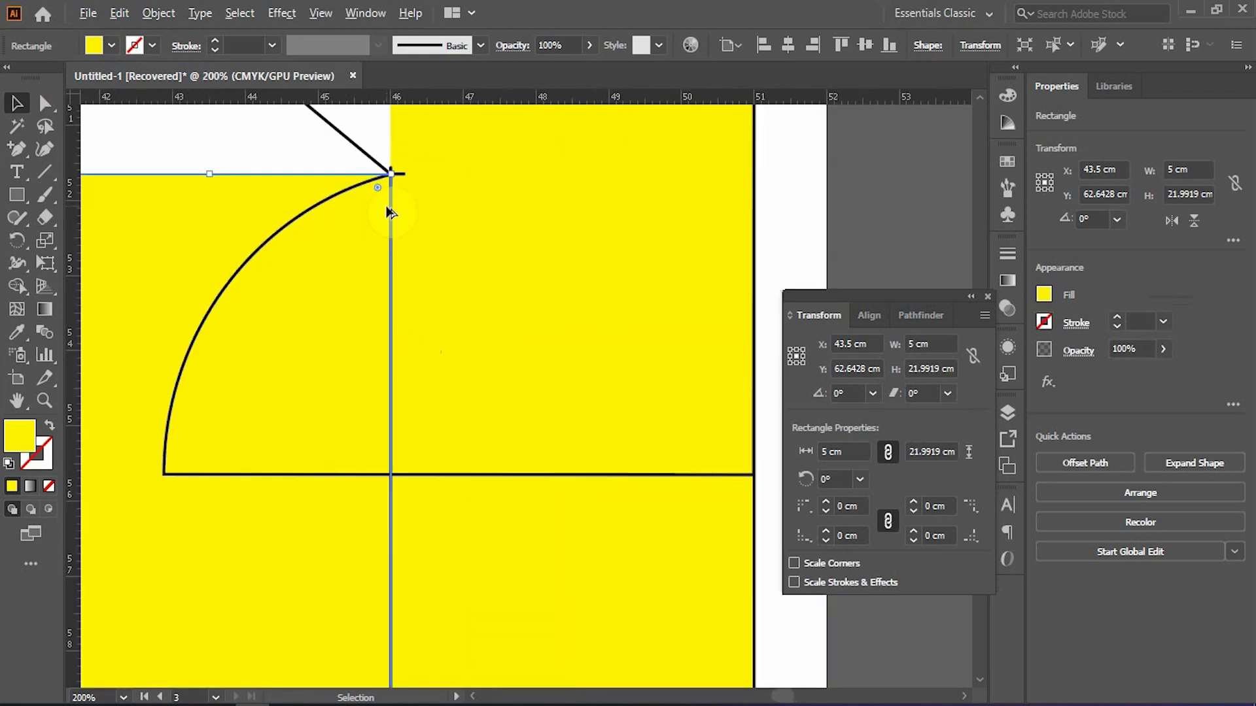
pyautogui.scroll(4, 400, 177)
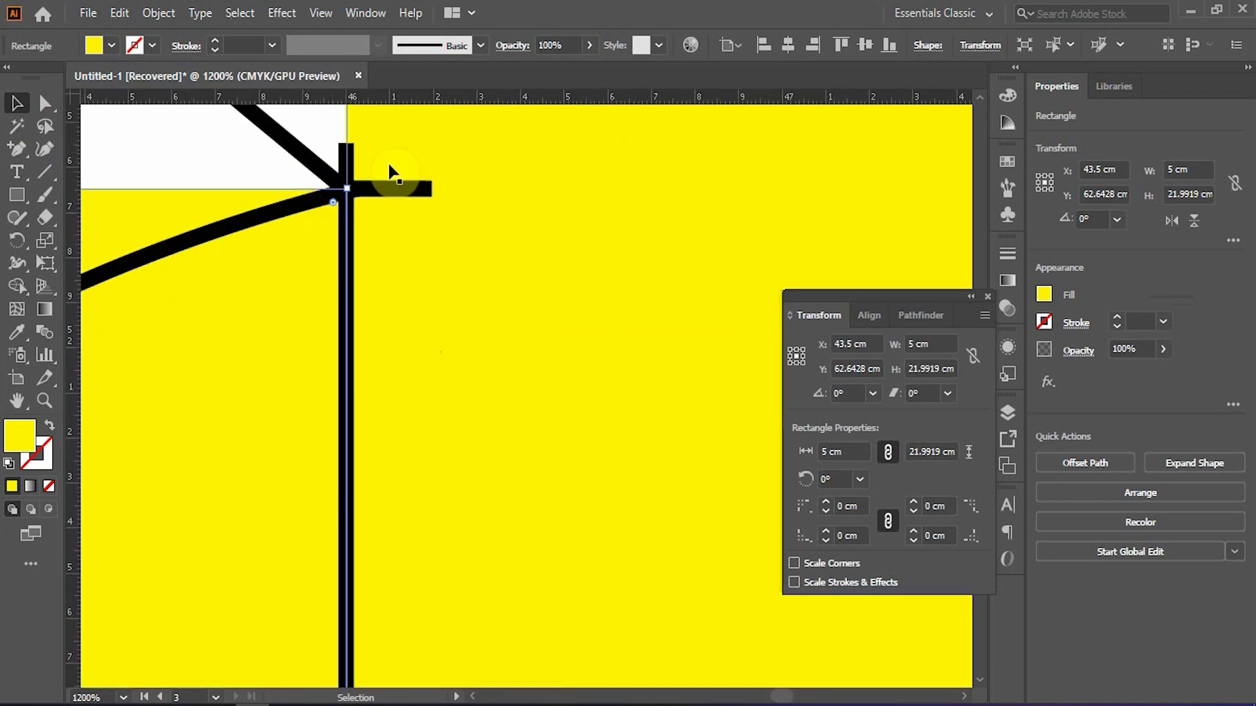
pyautogui.scroll(-3, 373, 216)
pyautogui.click(261, 213)
pyautogui.scroll(-3, 261, 213)
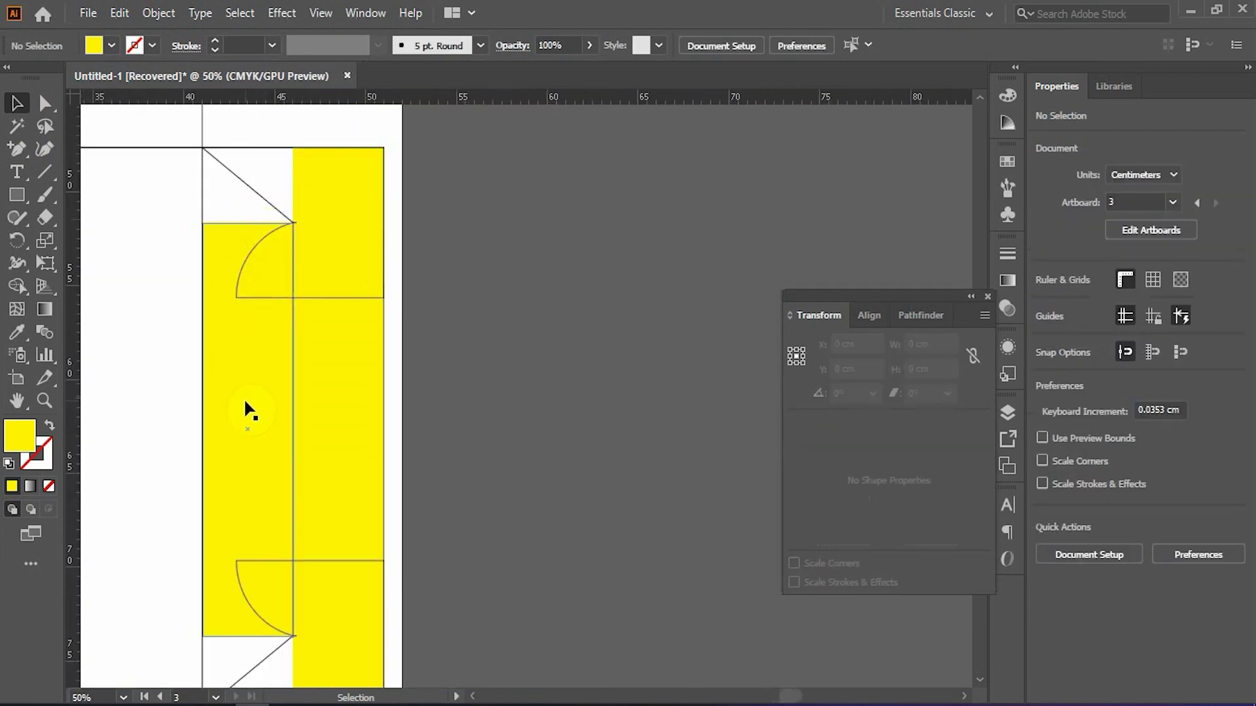
# - Narrow the inner yellow rectangle from its inner side to about 3.01 cm, near the tips of the tab curves
pyautogui.click(246, 362)
pyautogui.scroll(1, 238, 365)
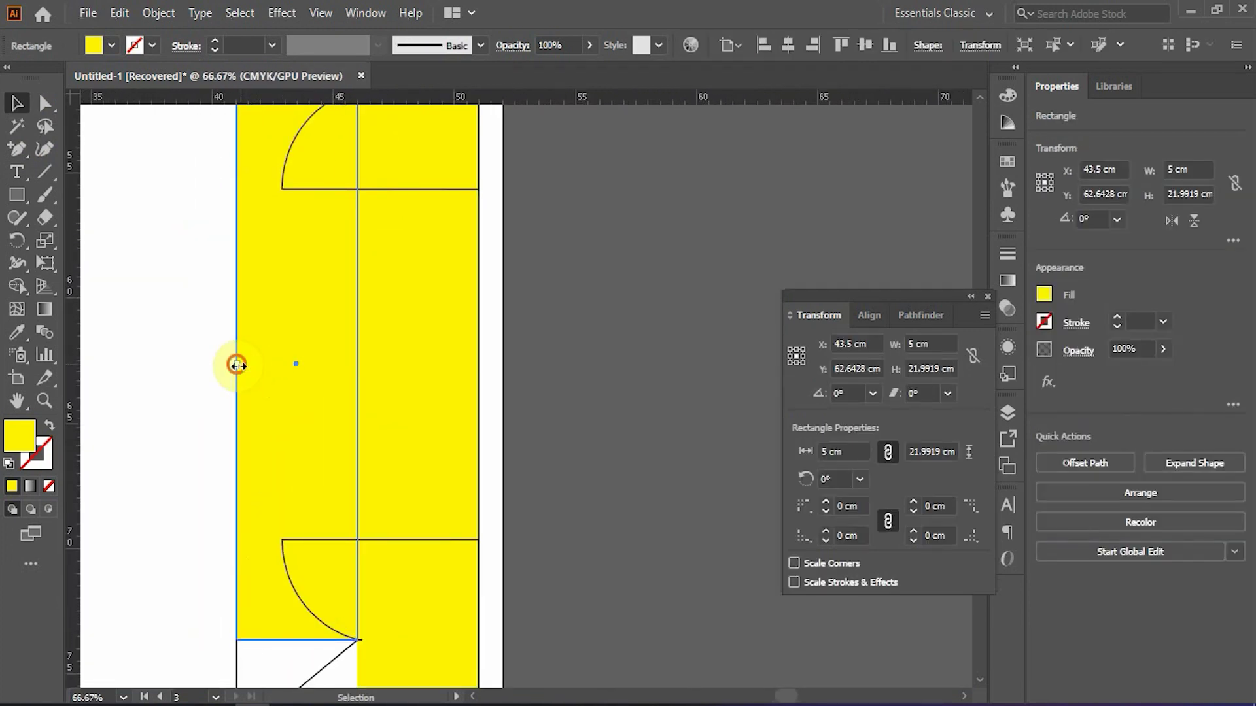
pyautogui.moveTo(237, 364); pyautogui.dragTo(280, 375)
pyautogui.moveTo(286, 374); pyautogui.dragTo(287, 374)
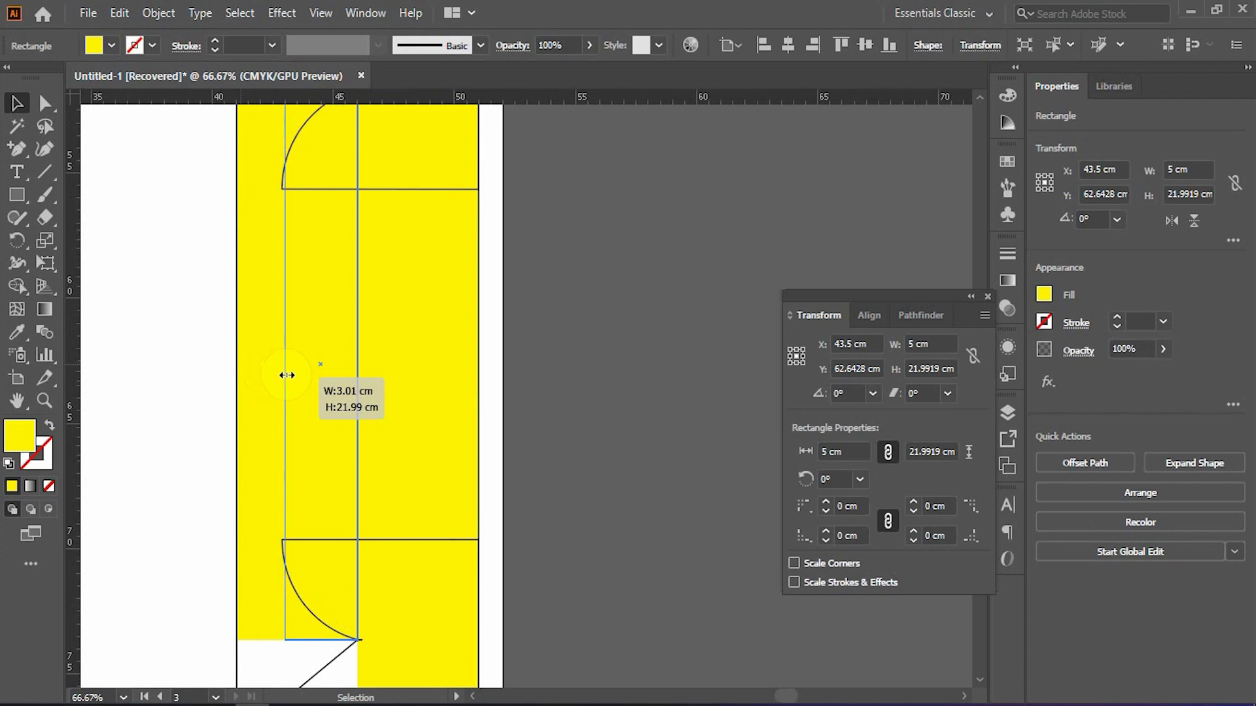
pyautogui.moveTo(287, 374); pyautogui.dragTo(287, 375)
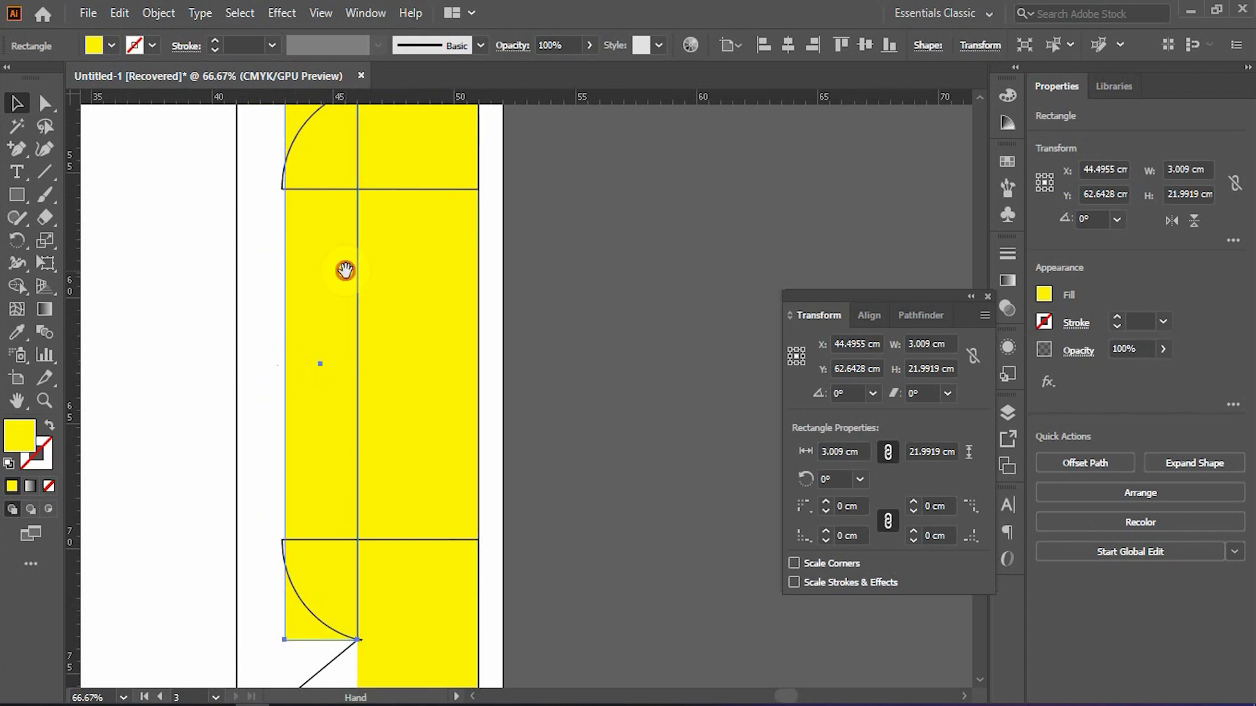
pyautogui.scroll(3, 347, 327)
pyautogui.click(593, 249)
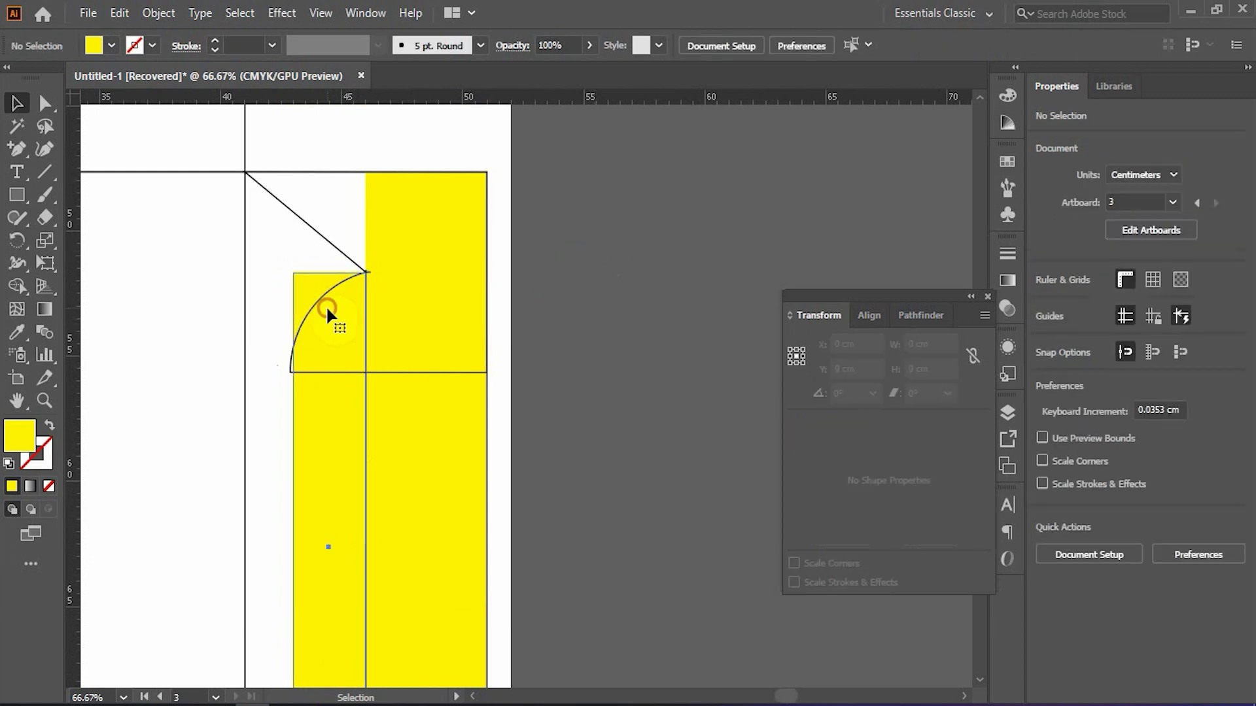
# - Round both inner corners of the narrow yellow rectangle to a radius of about 0.97 cm
pyautogui.click(325, 305)
pyautogui.press('a')
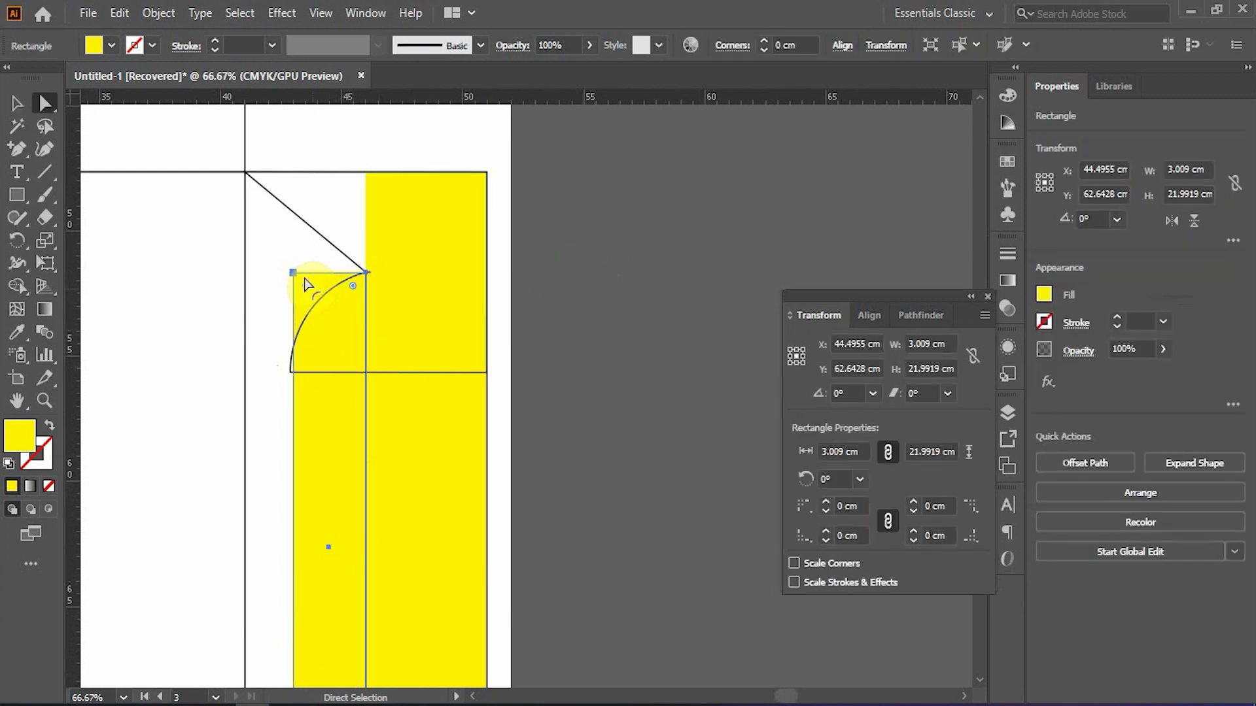
pyautogui.click(294, 272)
pyautogui.moveTo(357, 490); pyautogui.dragTo(378, 242)
pyautogui.moveTo(356, 493); pyautogui.dragTo(340, 437)
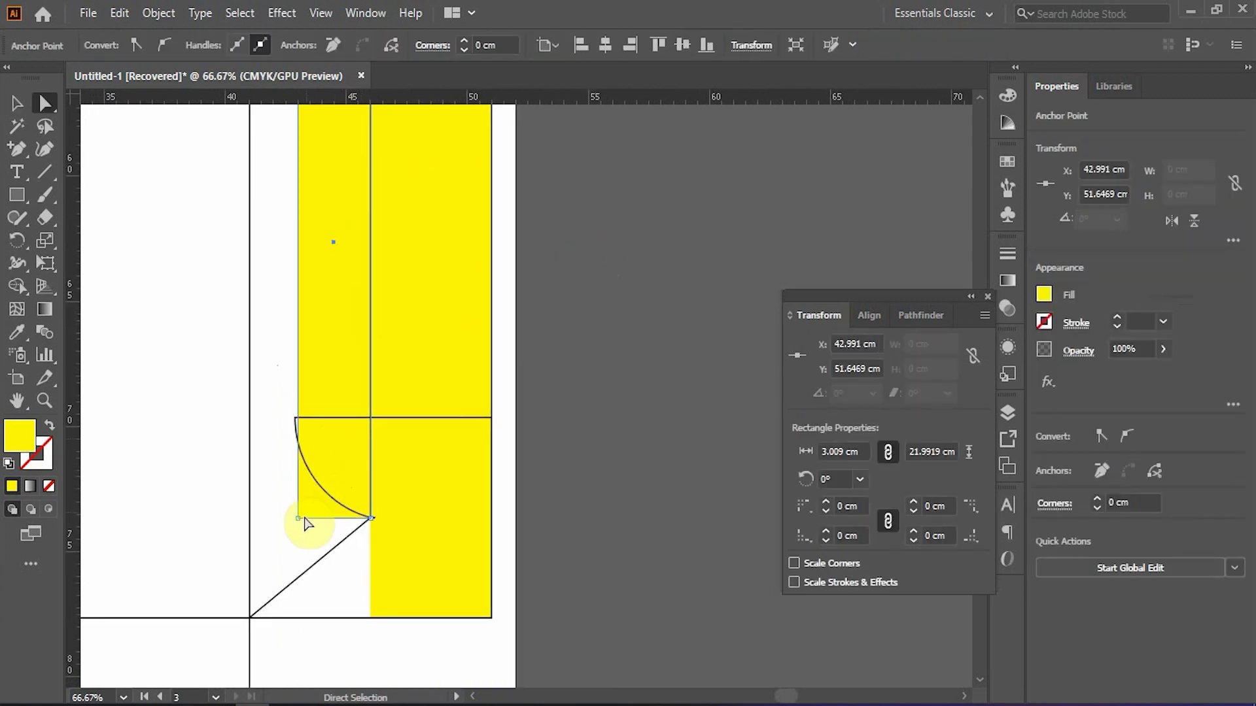
pyautogui.keyDown('shift'); pyautogui.click(299, 518); pyautogui.keyUp('shift')
pyautogui.moveTo(343, 130); pyautogui.dragTo(328, 384)
pyautogui.scroll(2, 295, 231)
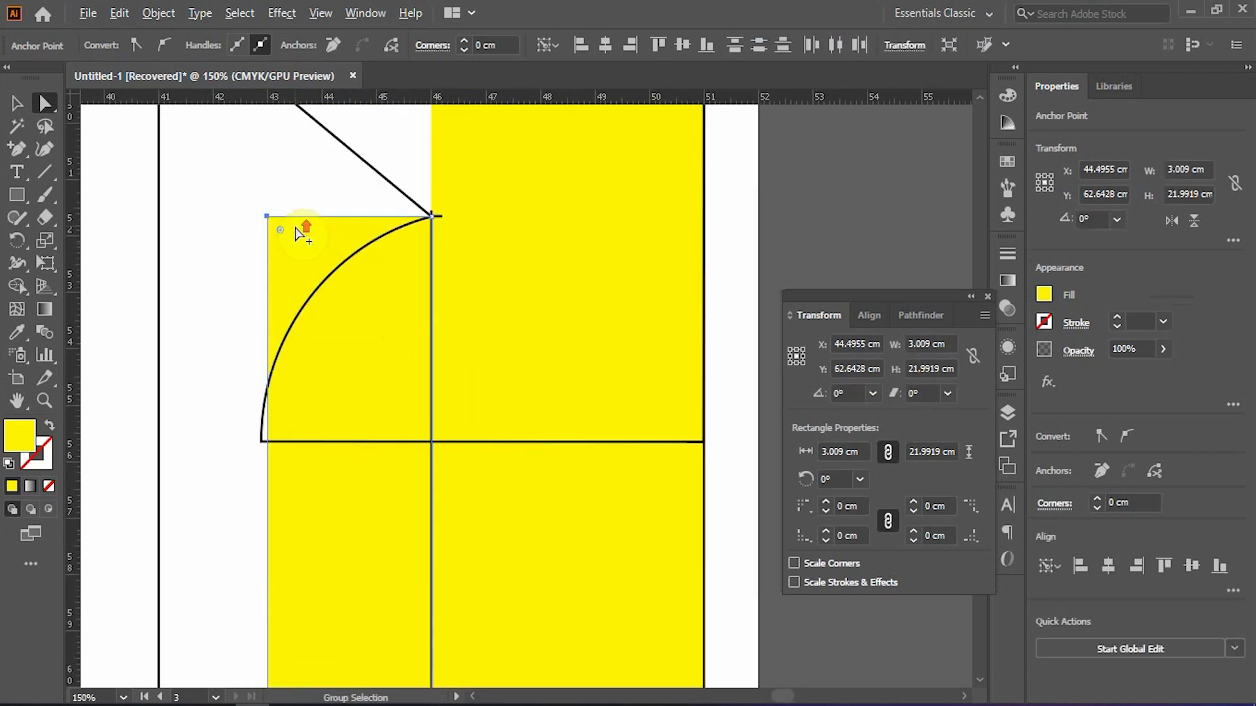
pyautogui.moveTo(283, 233); pyautogui.dragTo(321, 271)
pyautogui.press('v')
pyautogui.click(240, 191)
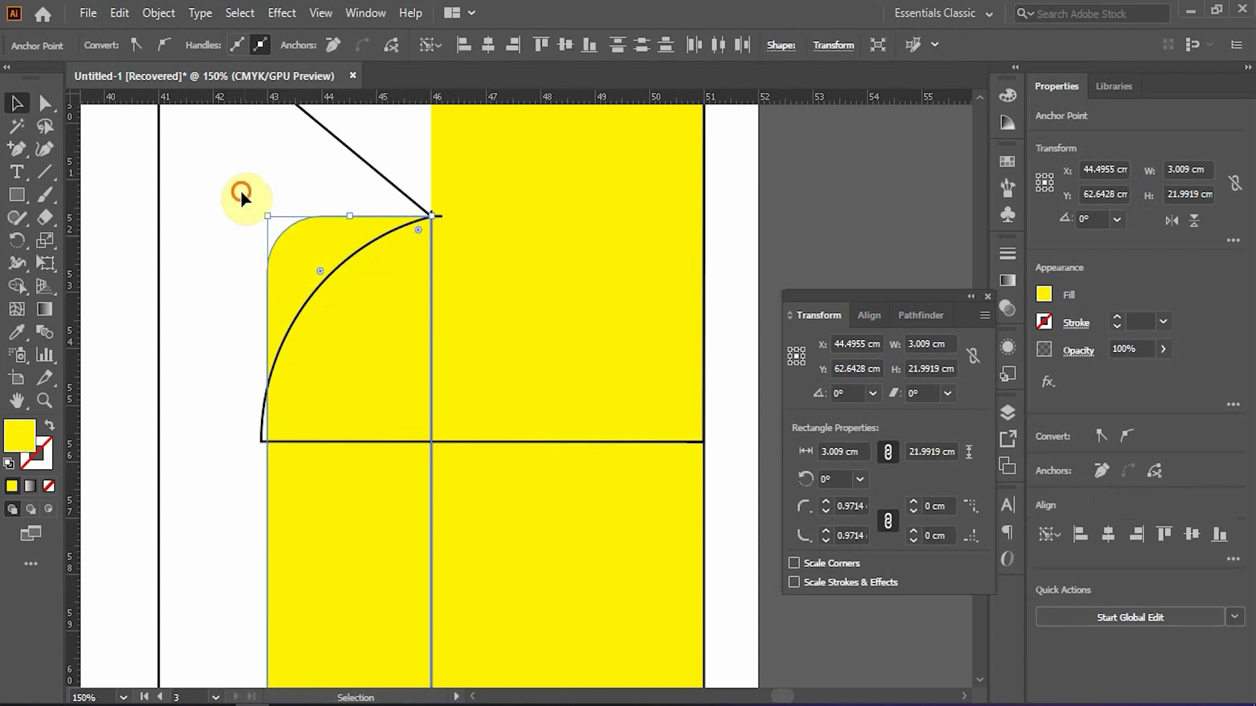
# - Move both yellow rectangles together off the artboard into the empty area beside the side flap
pyautogui.scroll(-3, 274, 265)
pyautogui.click(312, 294)
pyautogui.keyDown('shift'); pyautogui.click(359, 283); pyautogui.keyUp('shift')
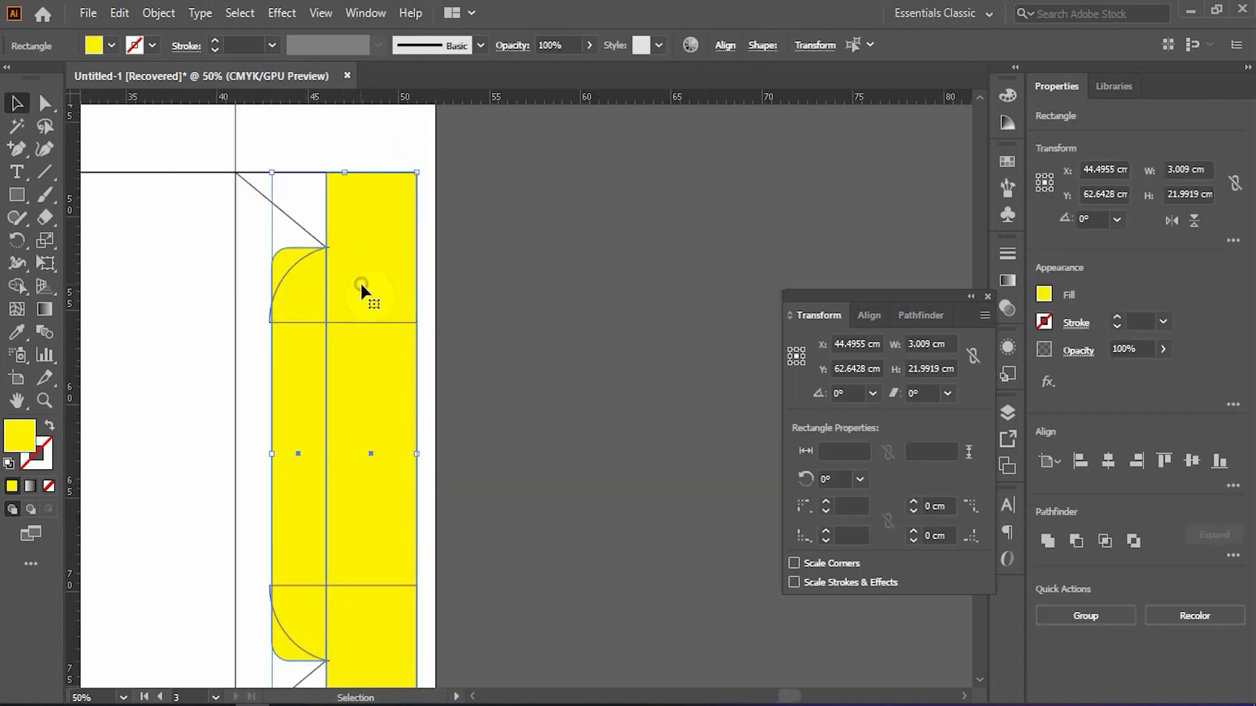
pyautogui.scroll(-2, 360, 283)
pyautogui.moveTo(361, 282); pyautogui.dragTo(576, 288)
pyautogui.click(527, 189)
pyautogui.scroll(3, 576, 275)
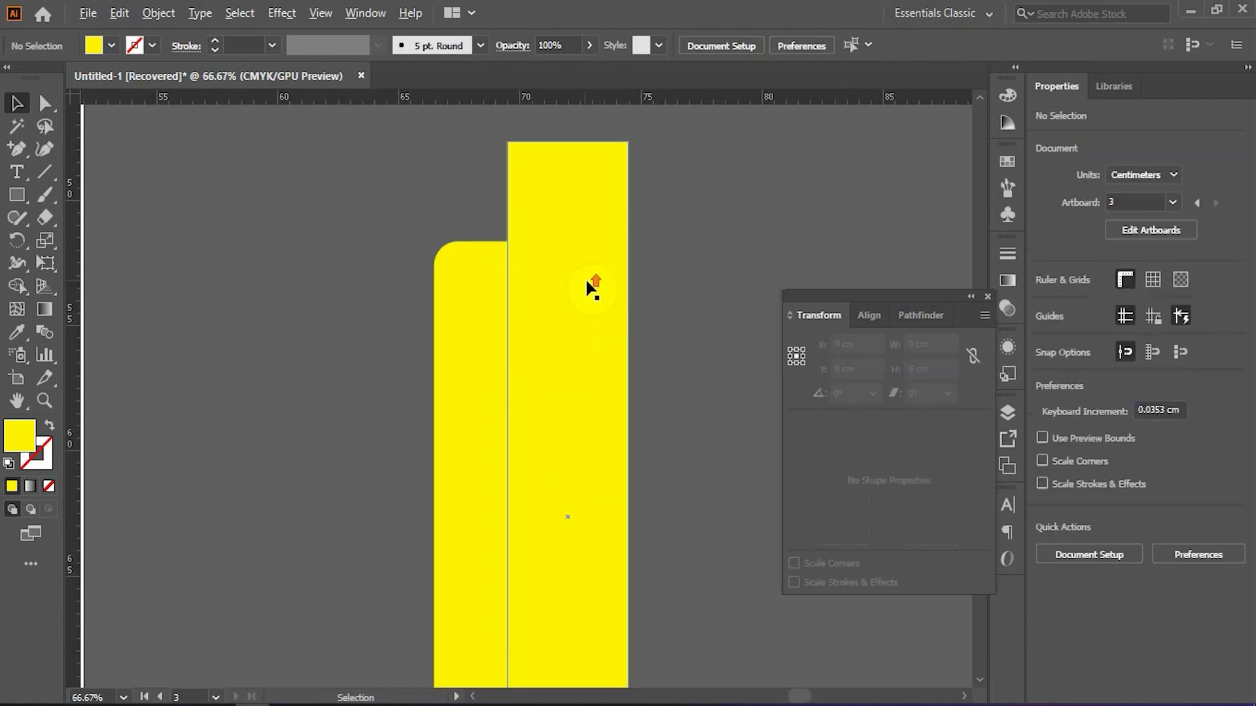
pyautogui.moveTo(675, 266); pyautogui.dragTo(456, 283)
pyautogui.scroll(-1, 454, 273)
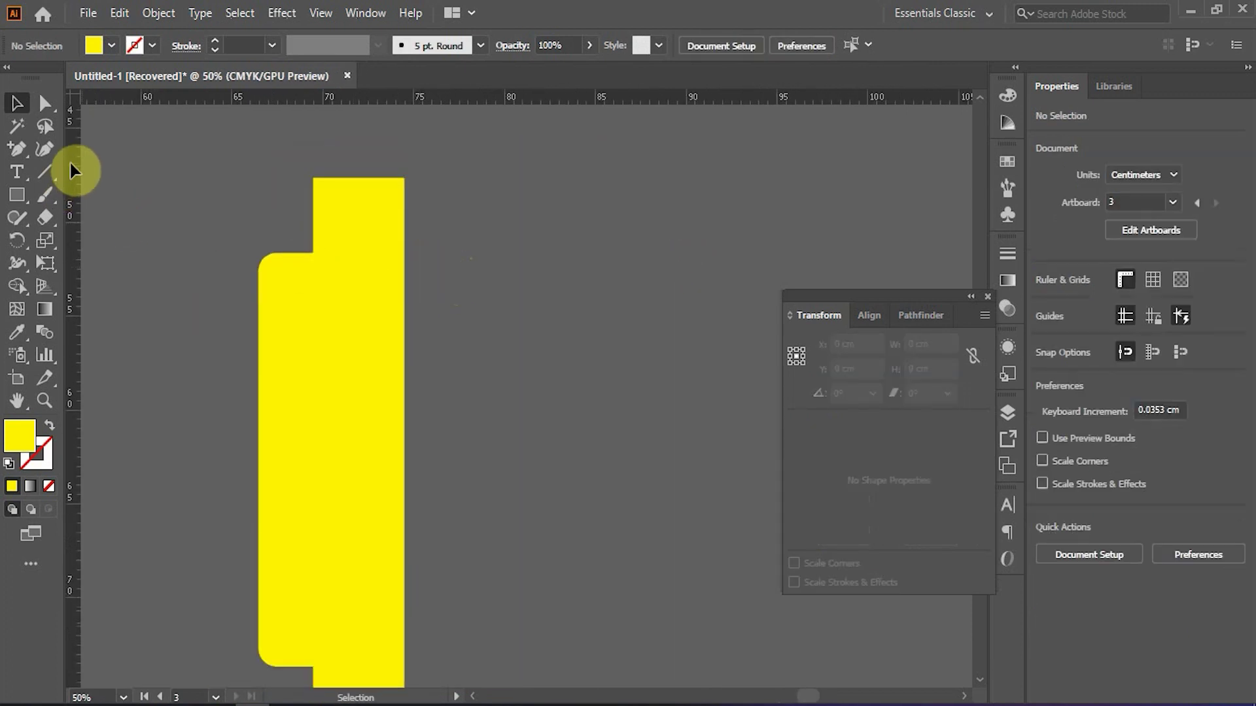
# - Place a vertical guide on the taller yellow rectangle's outer edge, move it -0.2 cm horizontally and lock the guides
pyautogui.moveTo(377, 228); pyautogui.dragTo(404, 228)
pyautogui.moveTo(449, 177); pyautogui.dragTo(437, 282)
pyautogui.scroll(3, 368, 233)
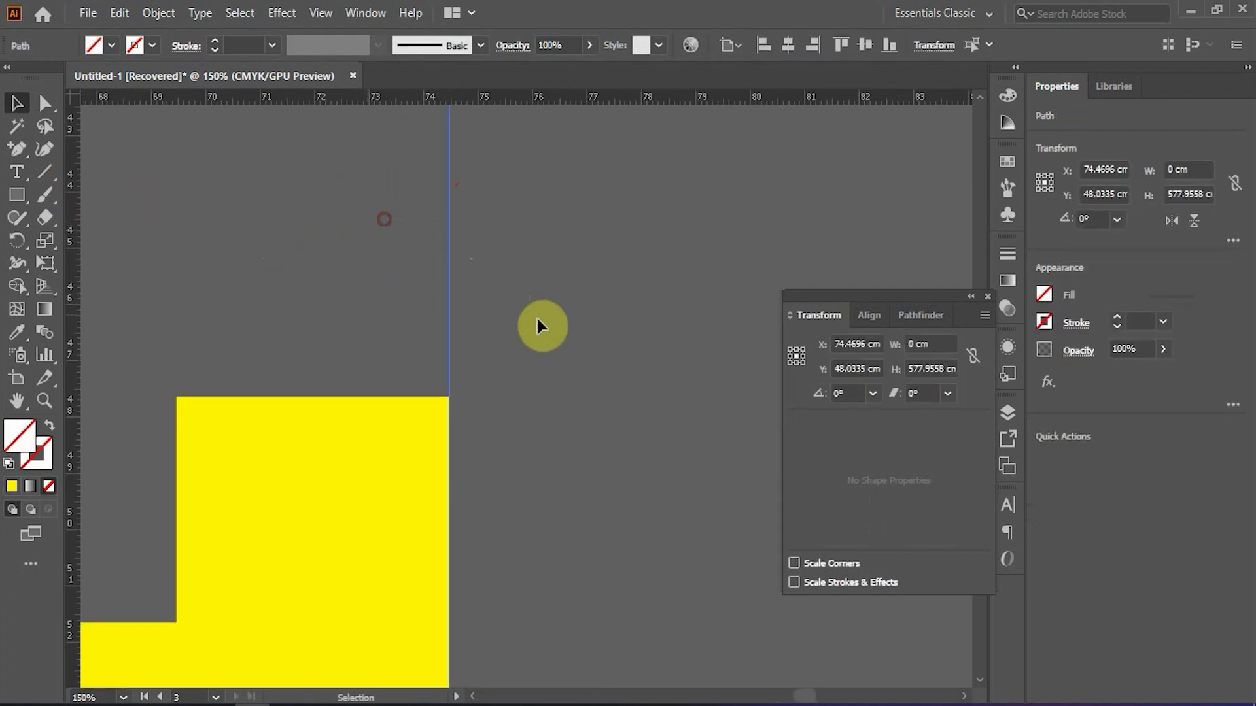
pyautogui.press('Return')
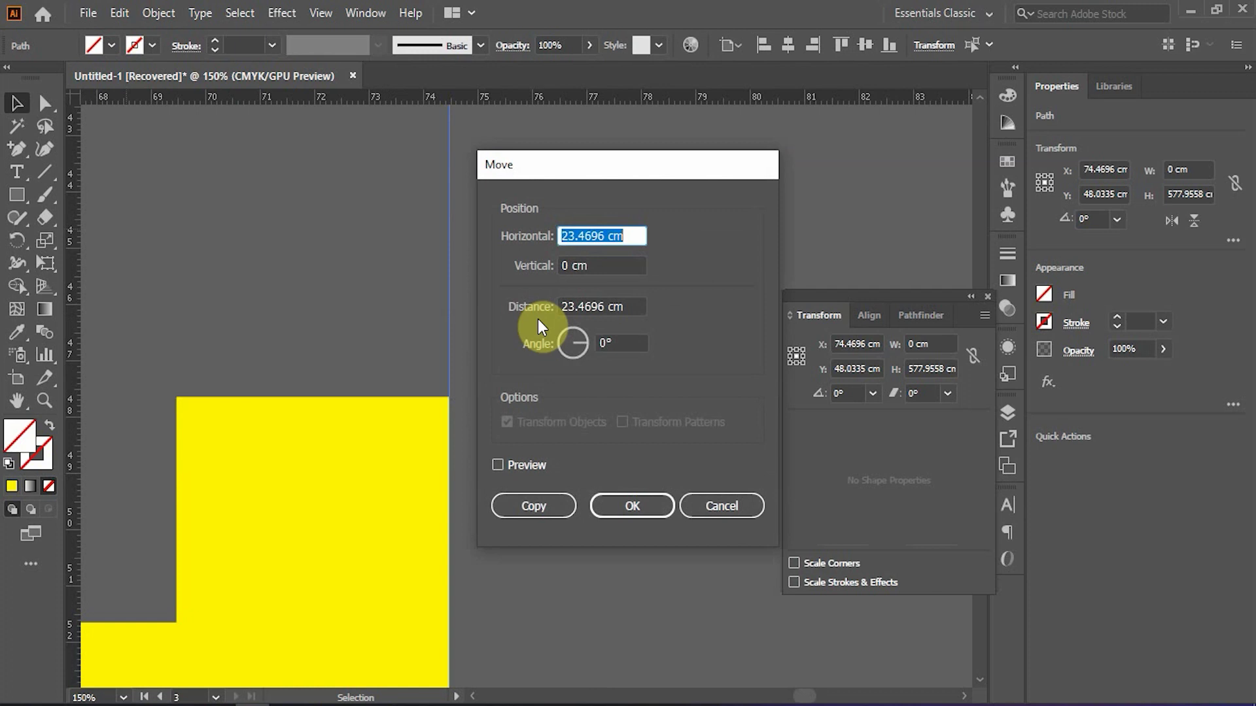
pyautogui.write('-.2')
pyautogui.press('Return')
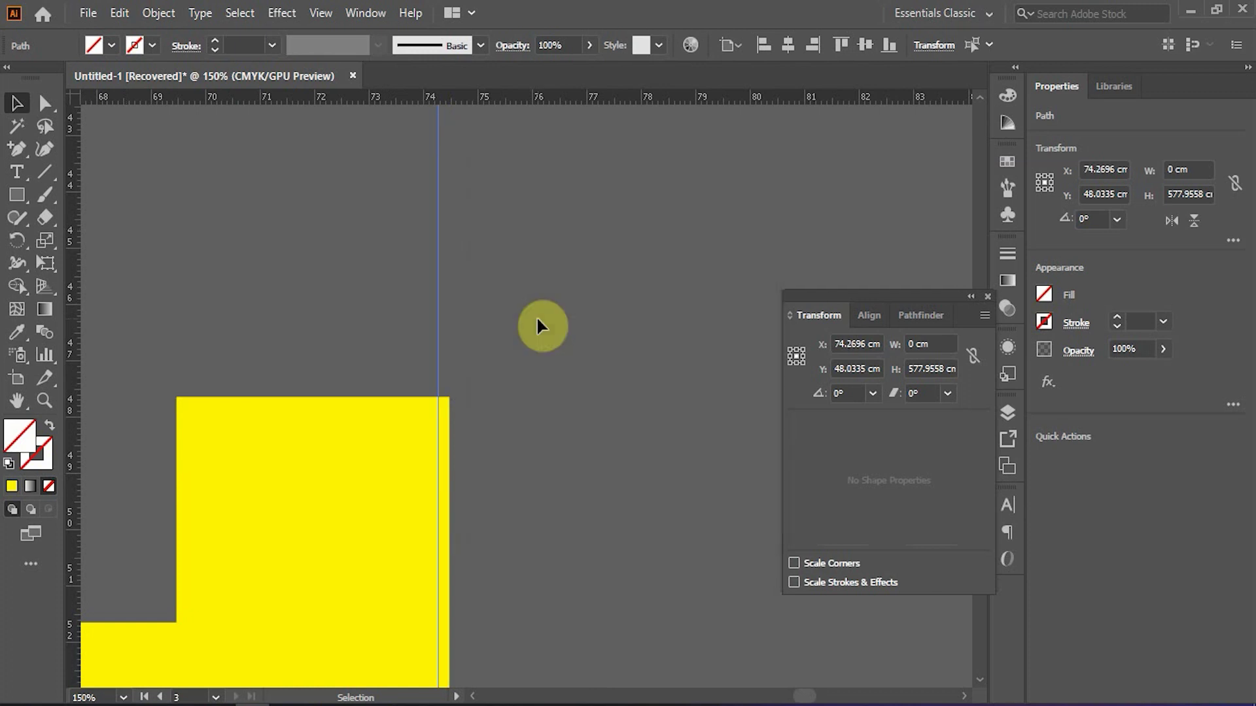
pyautogui.click(507, 310)
pyautogui.rightClick(506, 331)
pyautogui.click(548, 504)
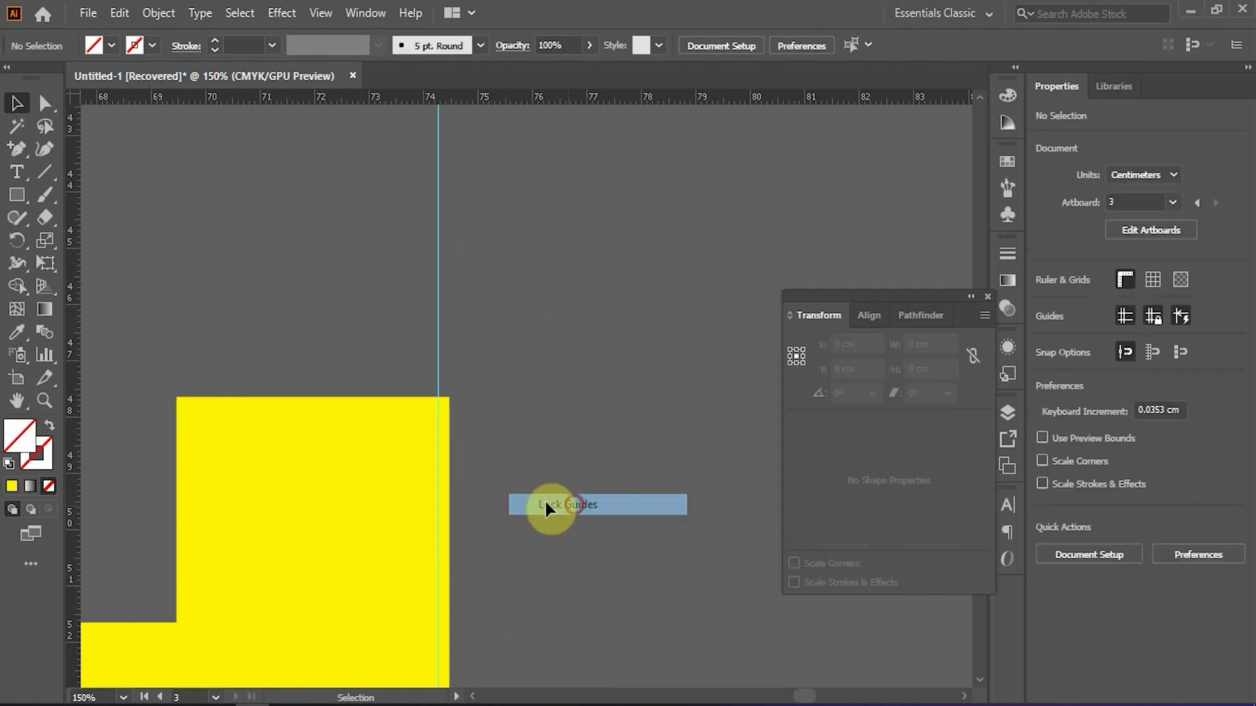
# - Add anchor points where the guide crosses the upper and lower edges of the 5 cm wide yellow rectangle
pyautogui.scroll(3, 423, 426)
pyautogui.click(434, 395)
pyautogui.click(17, 148)
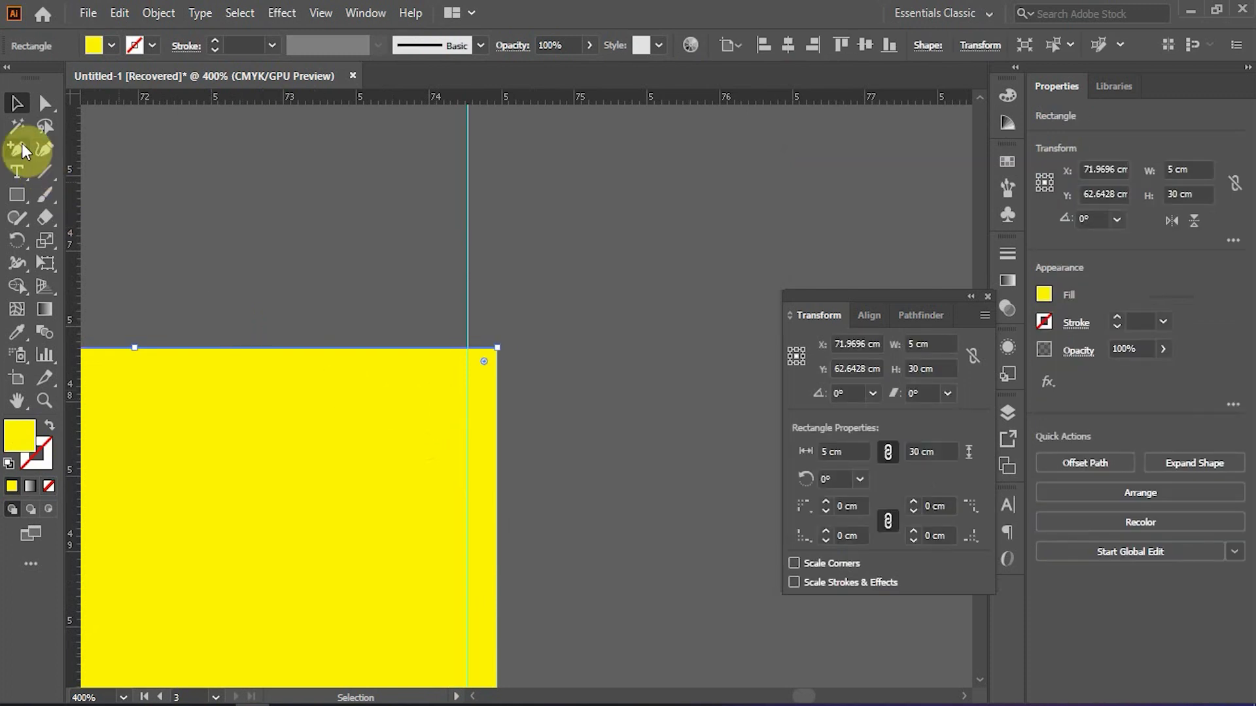
pyautogui.scroll(1, 465, 373)
pyautogui.click(472, 324)
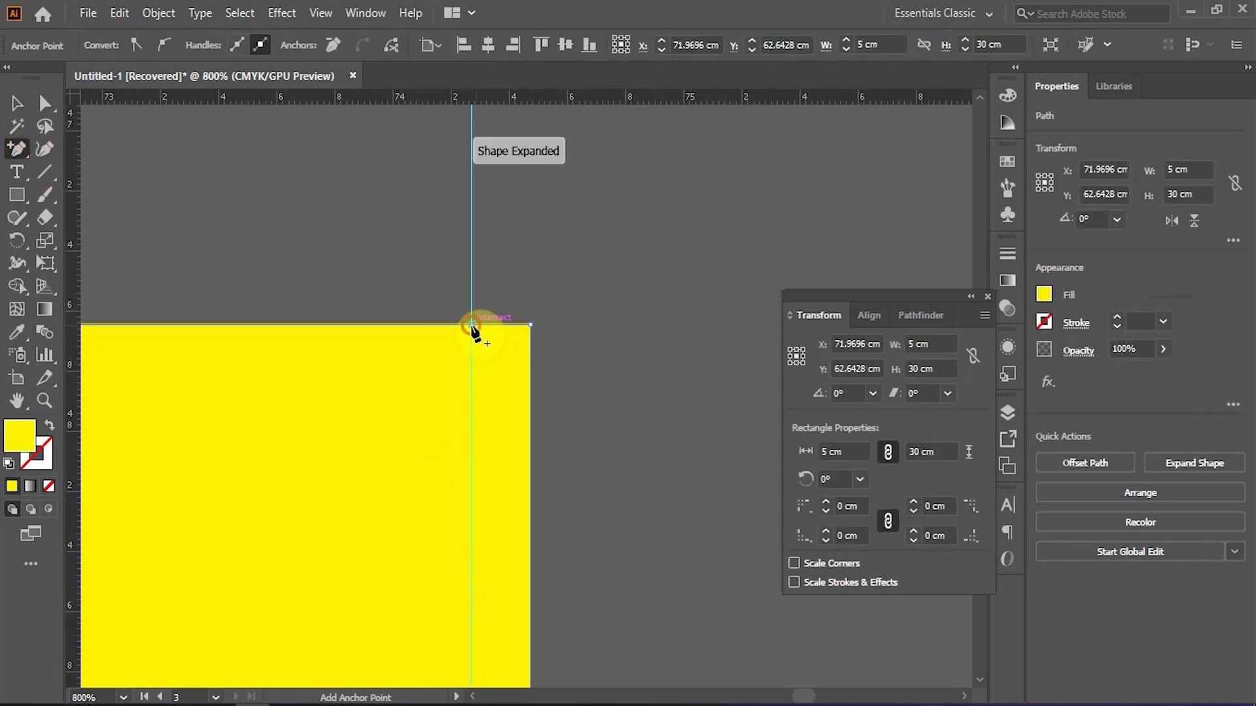
pyautogui.scroll(-5, 507, 309)
pyautogui.moveTo(508, 574); pyautogui.dragTo(465, 164)
pyautogui.moveTo(443, 462); pyautogui.dragTo(362, 163)
pyautogui.moveTo(384, 471); pyautogui.dragTo(384, 344)
pyautogui.scroll(4, 395, 432)
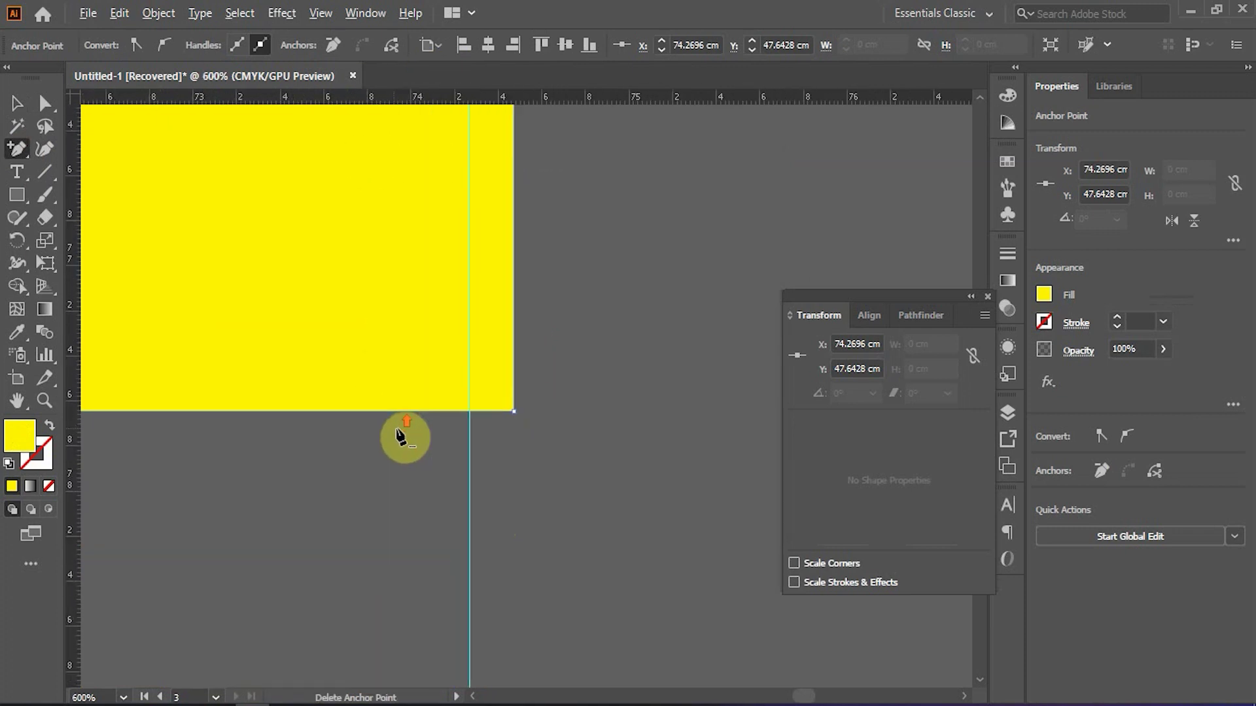
pyautogui.click(469, 411)
# - Move the lower edge's inner corner and guide anchor points by 0 cm horizontally and -0.2 cm vertically
pyautogui.press('a')
pyautogui.scroll(-2, 513, 464)
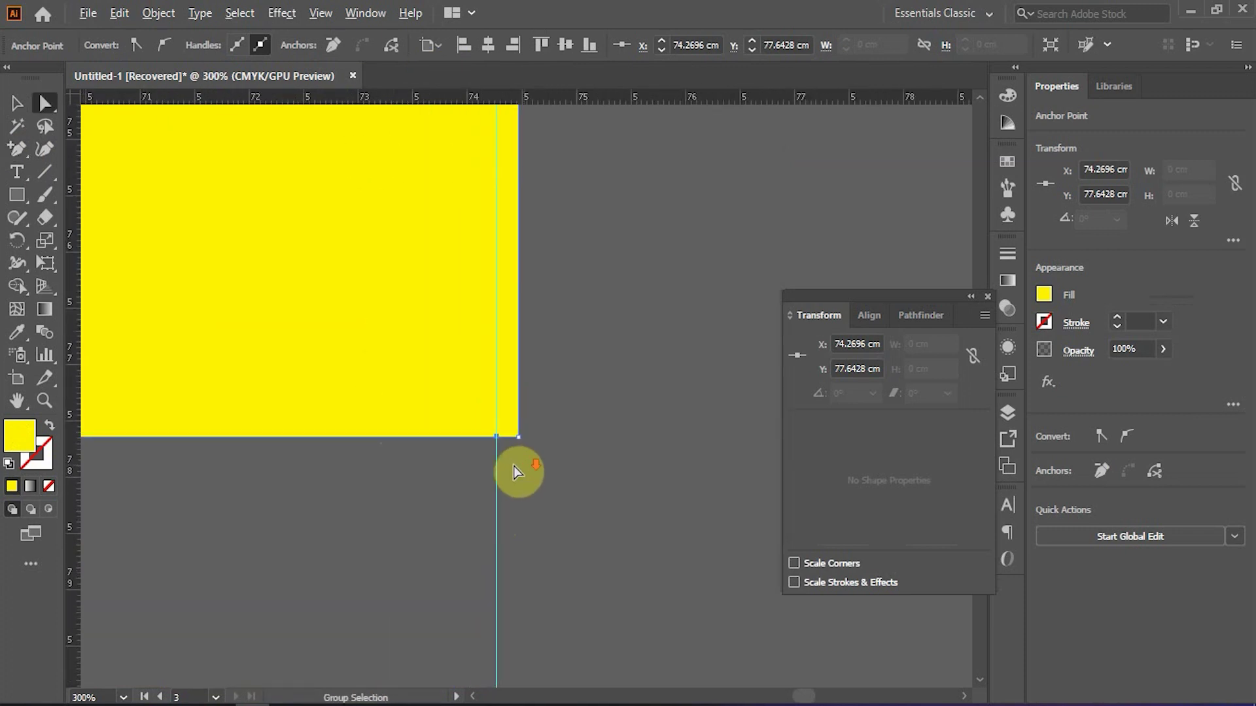
pyautogui.click(428, 478)
pyautogui.scroll(-1, 428, 477)
pyautogui.moveTo(394, 478); pyautogui.dragTo(399, 455)
pyautogui.moveTo(110, 399); pyautogui.dragTo(175, 456)
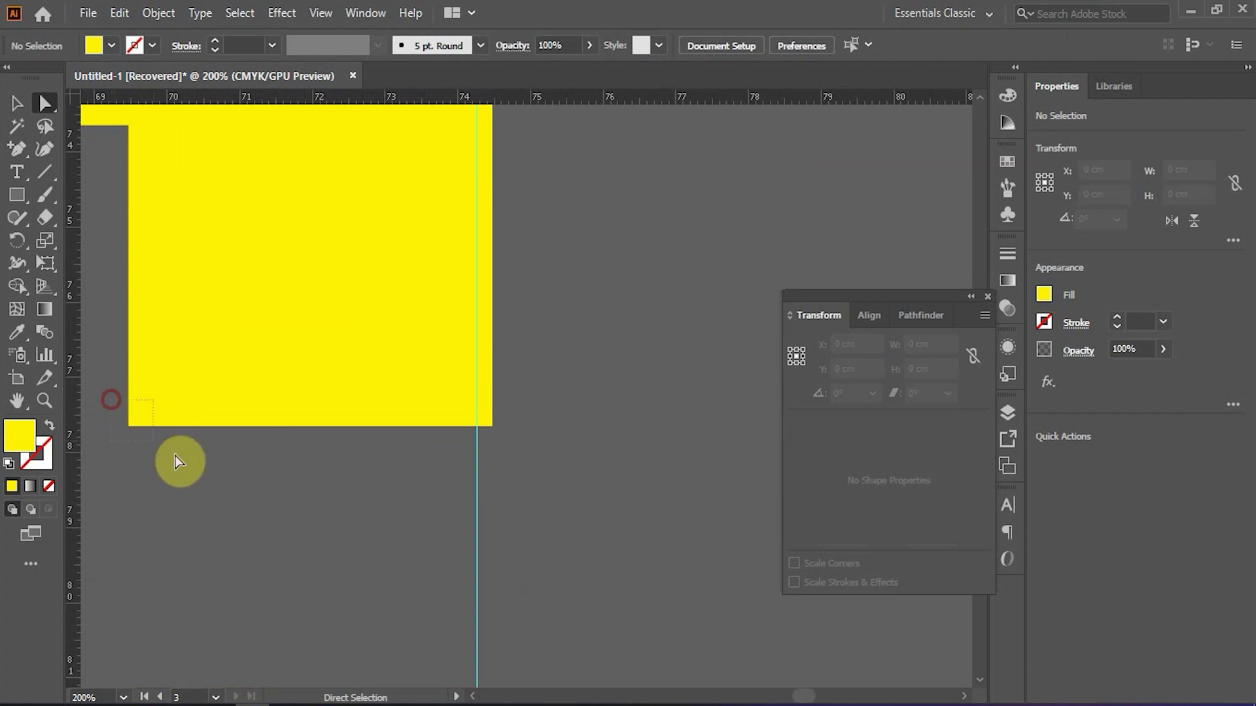
pyautogui.moveTo(481, 460); pyautogui.dragTo(486, 461)
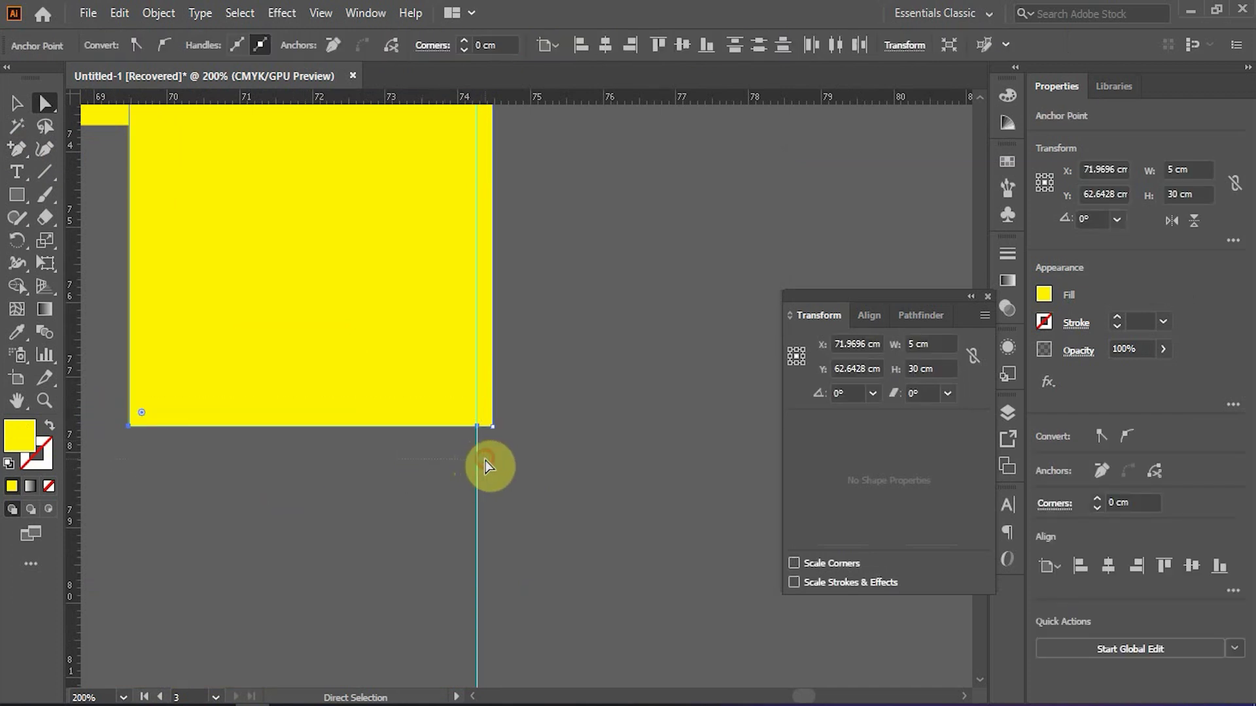
pyautogui.press('Return')
pyautogui.write('0')
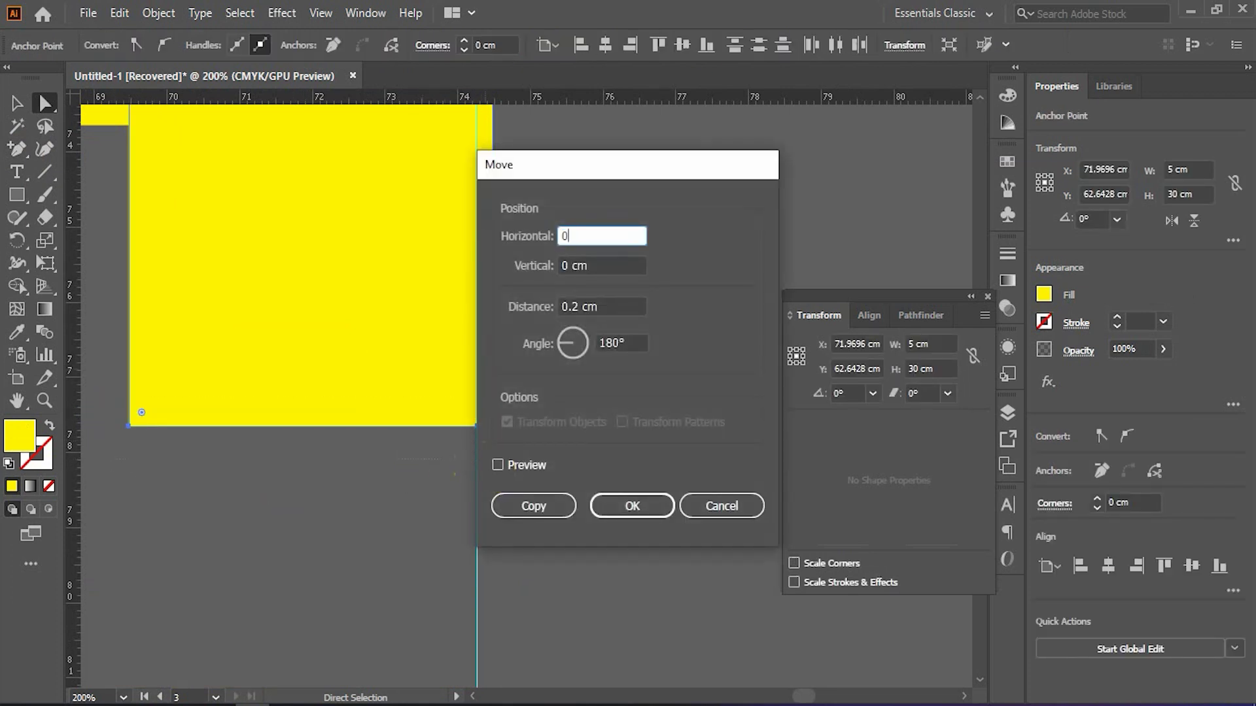
pyautogui.press('Tab')
pyautogui.write('-')
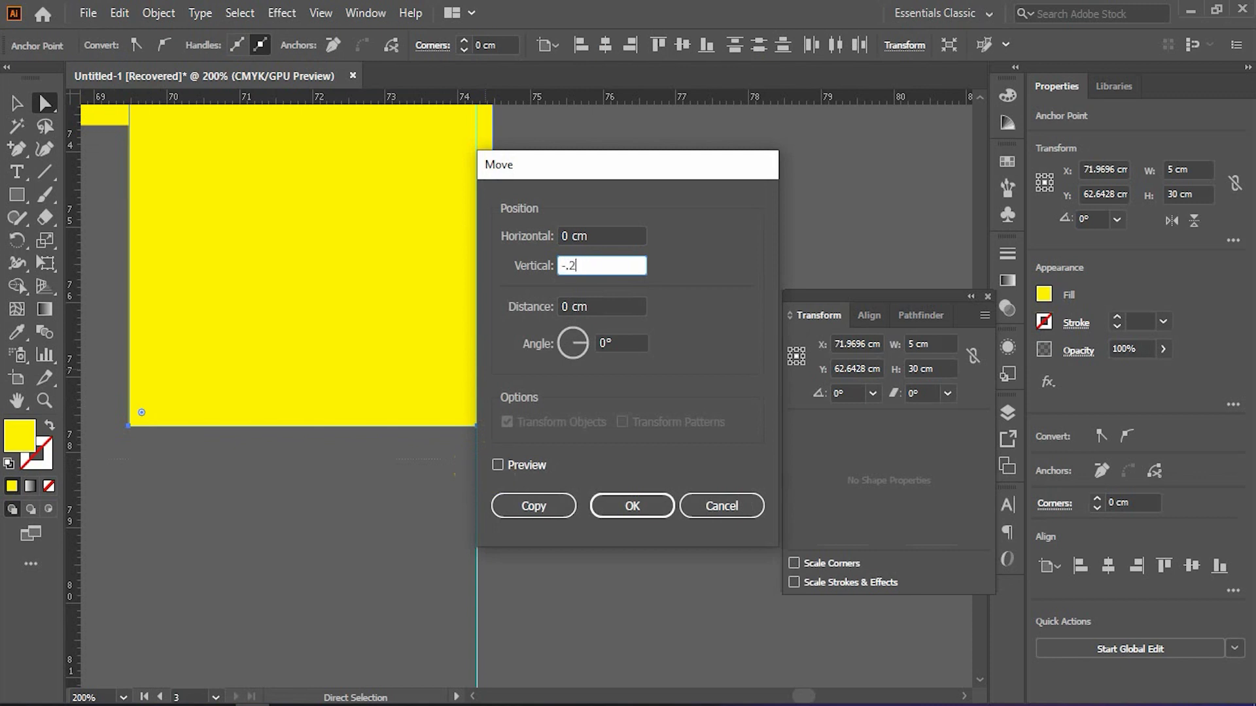
pyautogui.press('Tab')
pyautogui.press('Return')
# - Move the upper edge's inner corner and guide anchor points 0.2 cm vertically into the shape
pyautogui.scroll(-3, 485, 458)
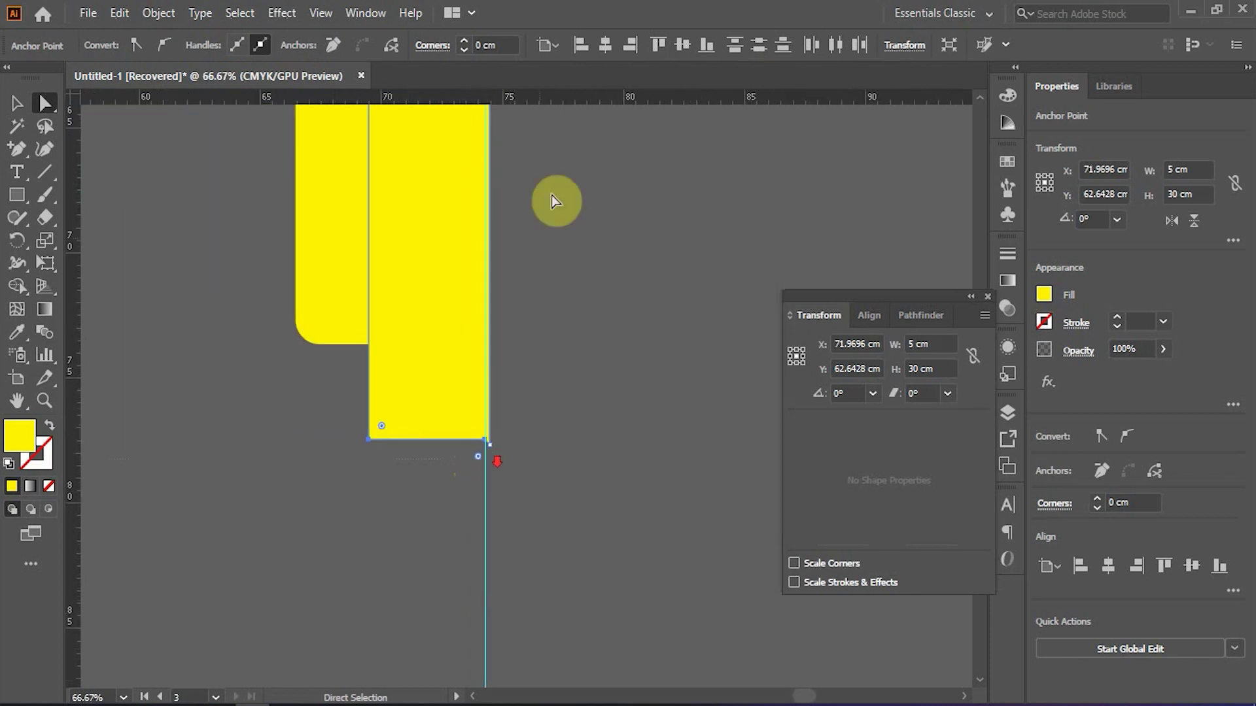
pyautogui.moveTo(552, 186); pyautogui.dragTo(525, 639)
pyautogui.scroll(3, 412, 170)
pyautogui.click(386, 205)
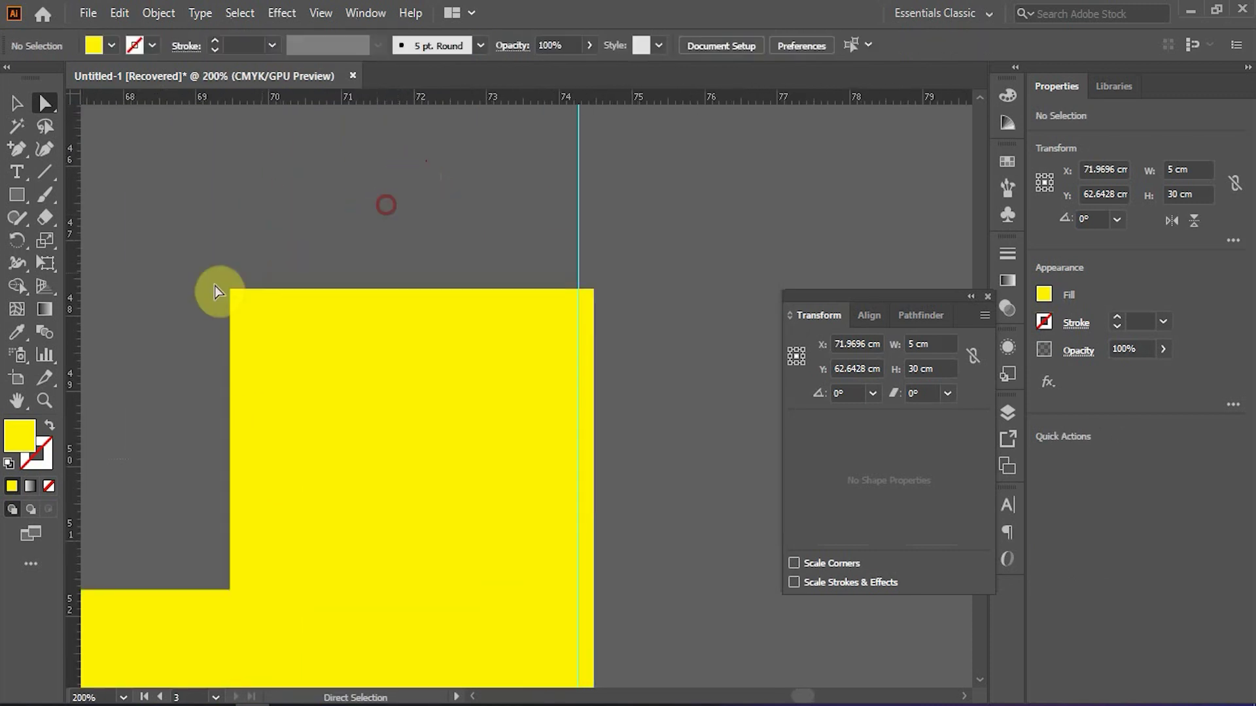
pyautogui.moveTo(175, 263); pyautogui.dragTo(490, 345)
pyautogui.moveTo(586, 334); pyautogui.dragTo(589, 334)
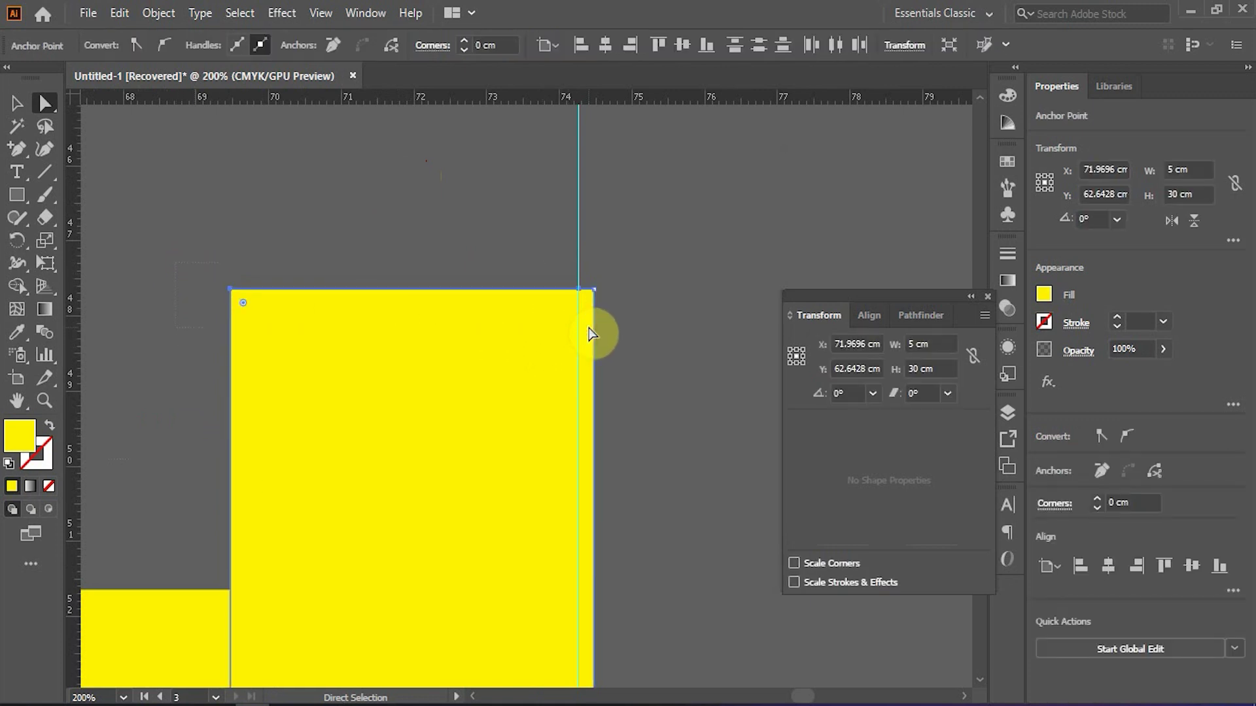
pyautogui.press('Return')
pyautogui.press('Tab')
pyautogui.press('Tab')
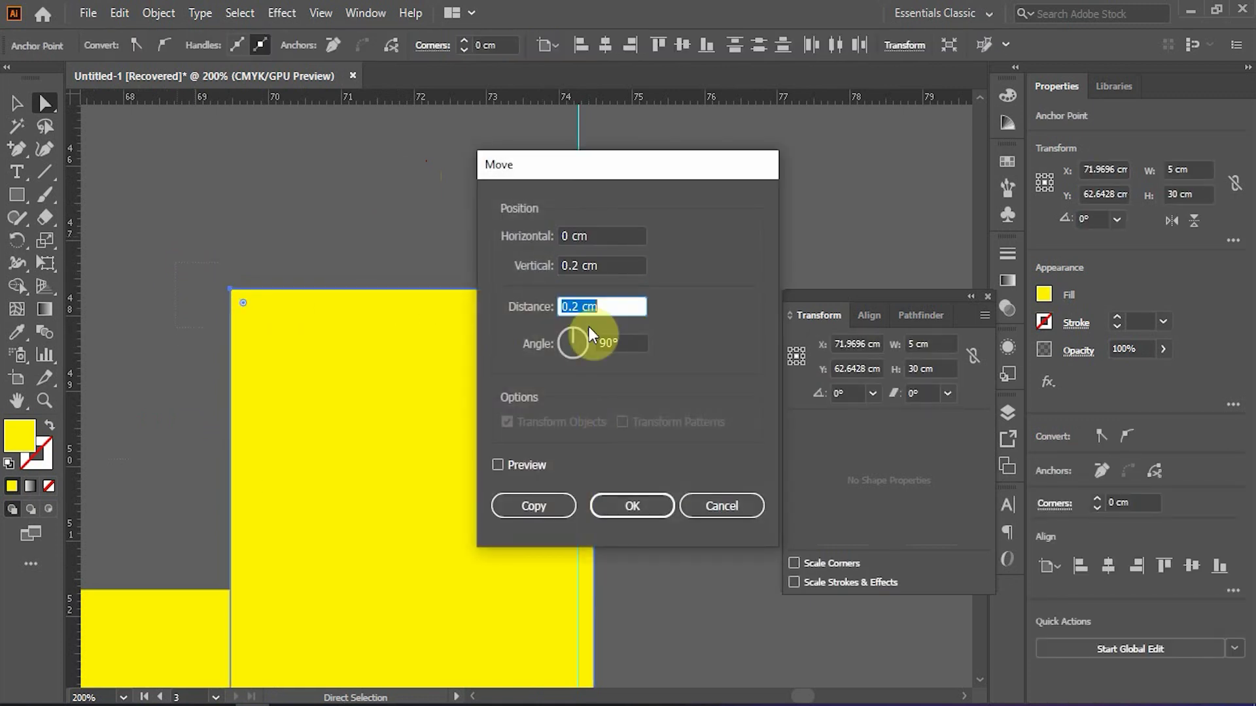
pyautogui.press('Return')
pyautogui.press('v')
pyautogui.click(505, 207)
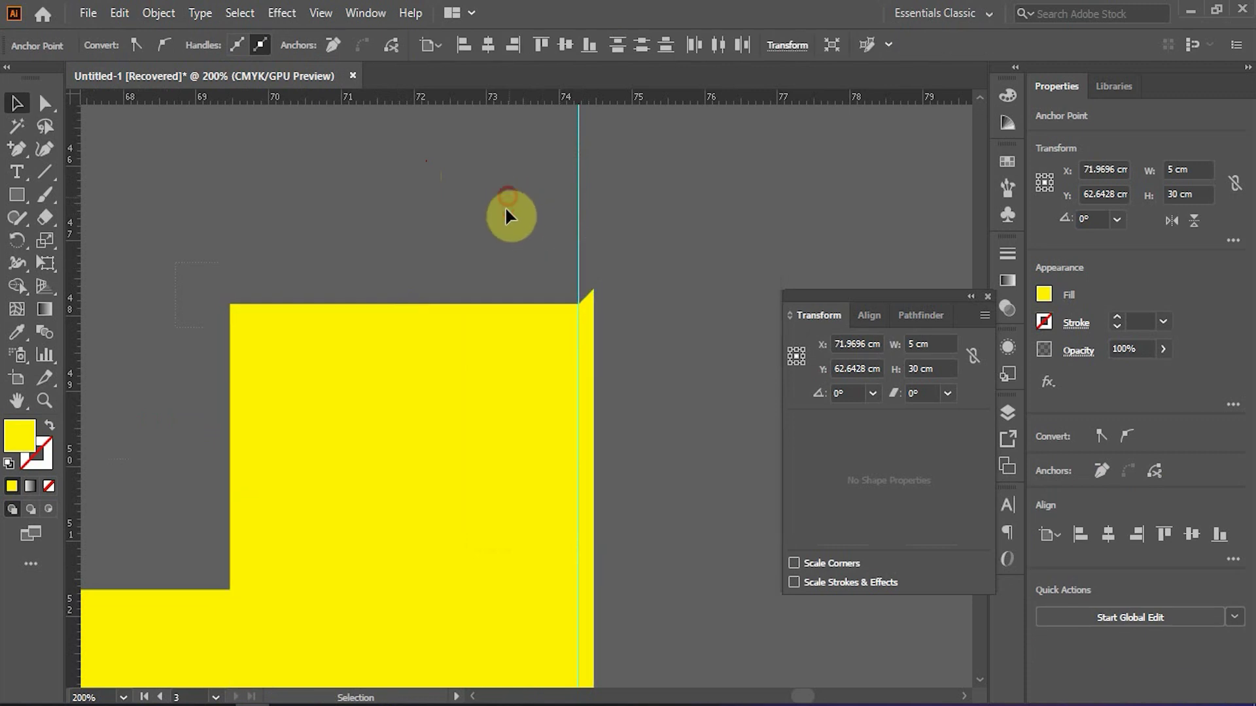
# - Round the two outer corners of the taller 5 cm wide yellow rectangle
pyautogui.scroll(-4, 504, 207)
pyautogui.click(453, 256)
pyautogui.press('a')
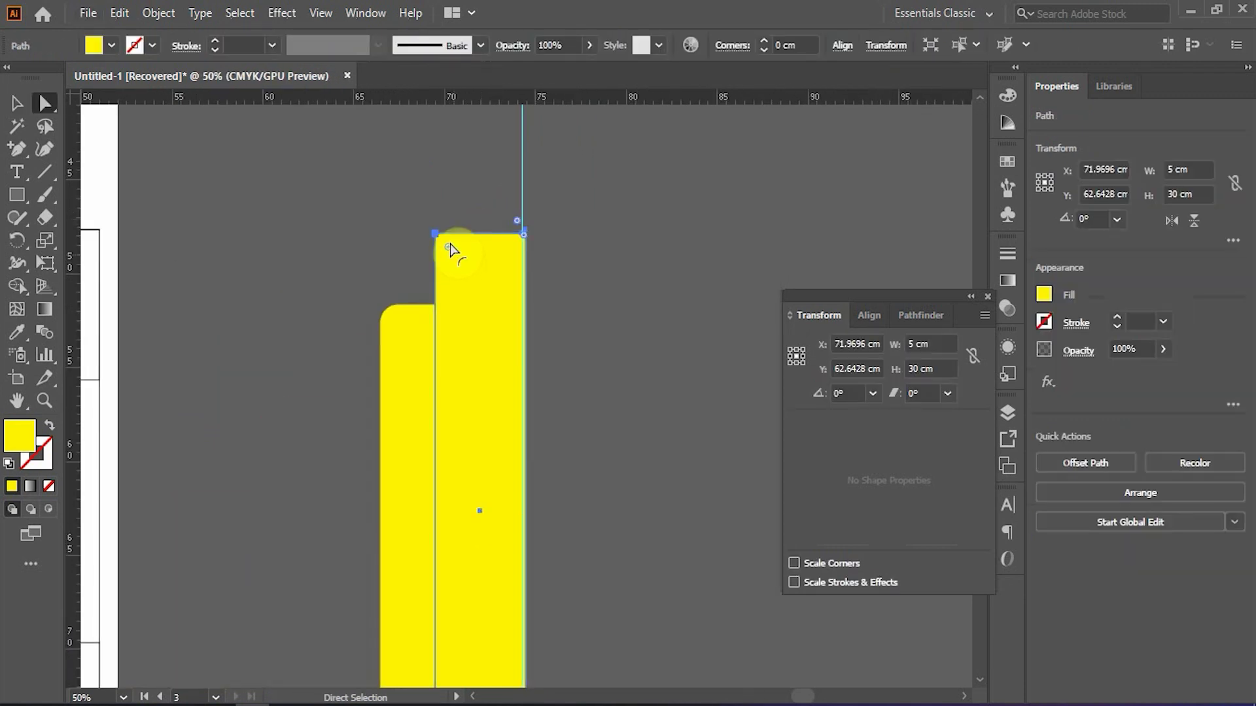
pyautogui.click(436, 235)
pyautogui.moveTo(478, 454); pyautogui.dragTo(456, 189)
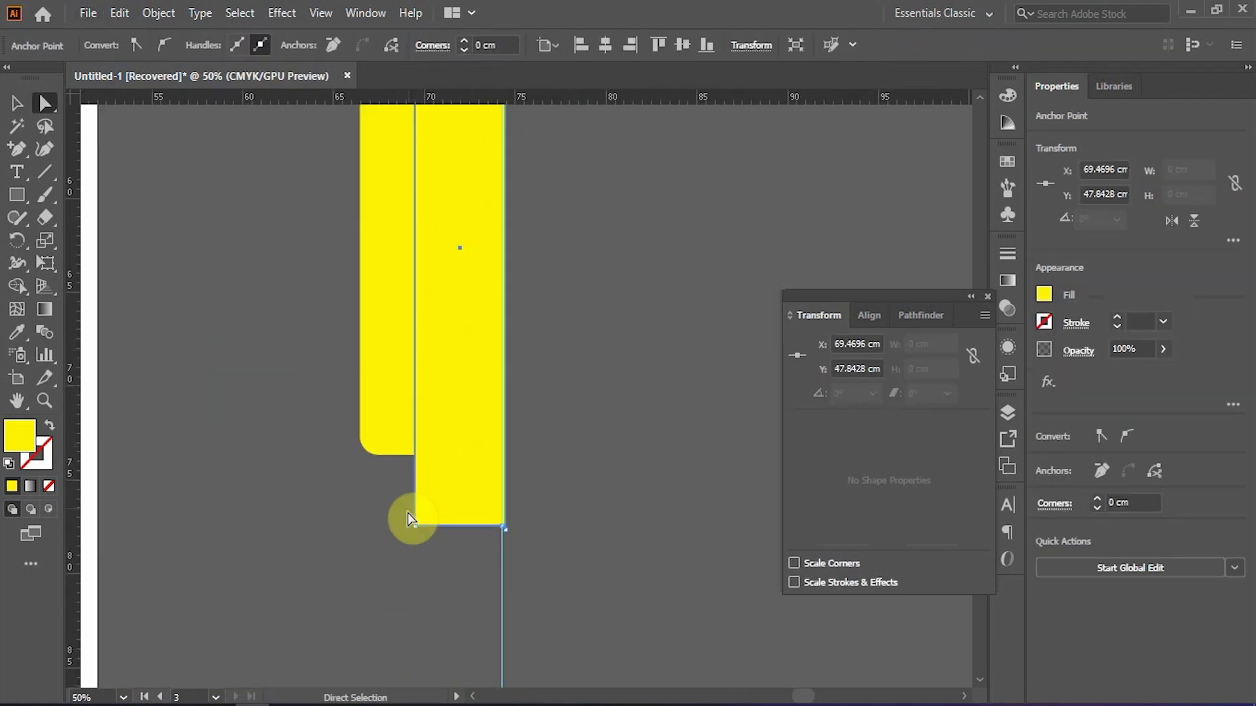
pyautogui.keyDown('shift'); pyautogui.click(416, 525); pyautogui.keyUp('shift')
pyautogui.moveTo(437, 263); pyautogui.dragTo(410, 462)
pyautogui.moveTo(400, 183); pyautogui.dragTo(426, 209)
pyautogui.press('v')
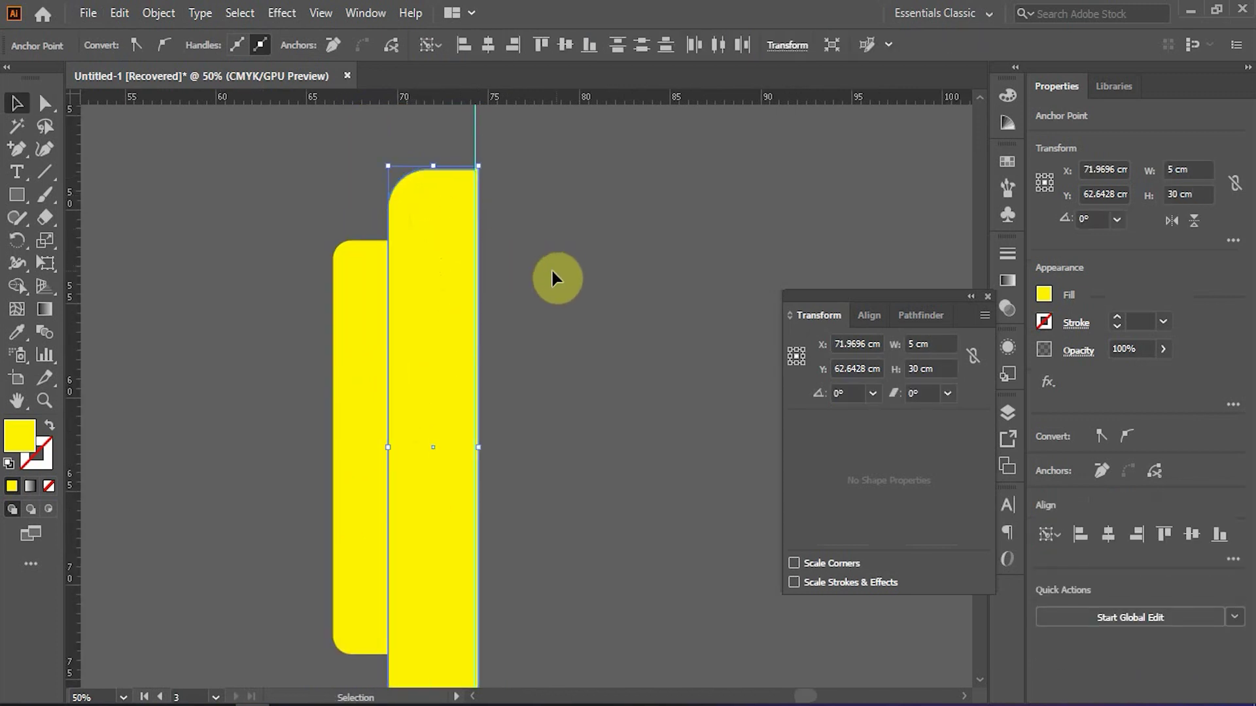
pyautogui.click(550, 271)
# - Unite the two yellow shapes into a single insert flap
pyautogui.moveTo(519, 354); pyautogui.dragTo(280, 289)
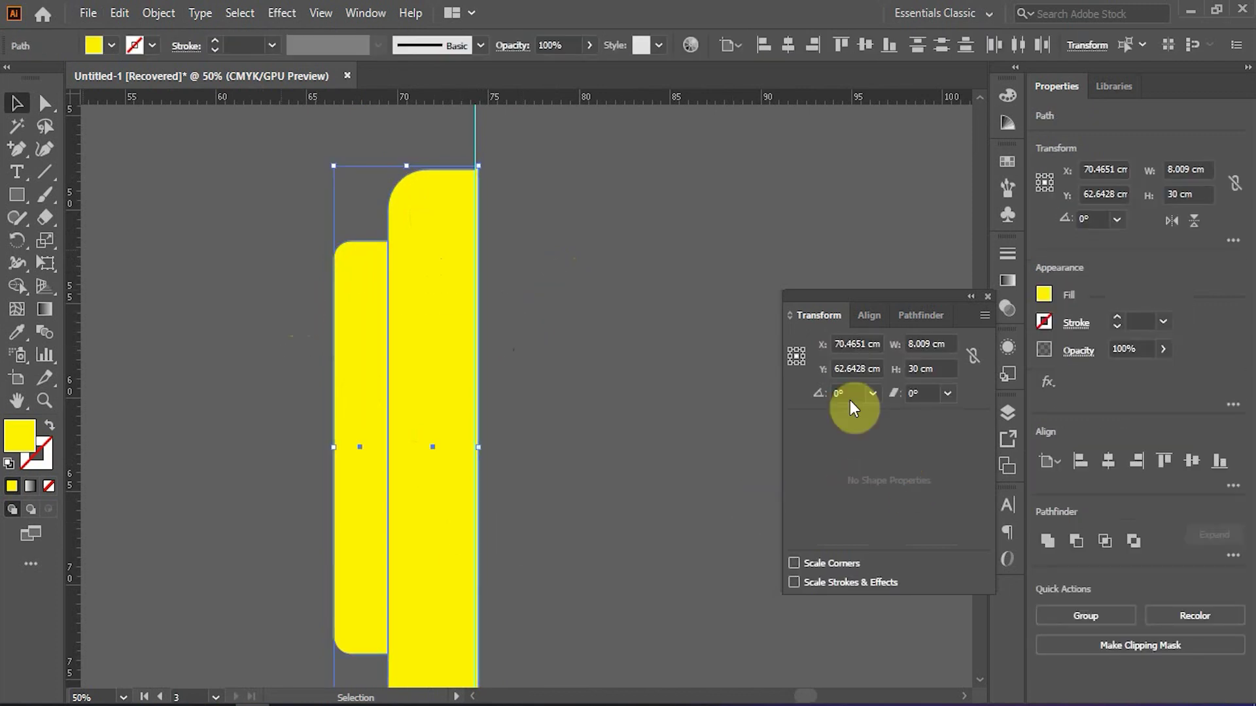
pyautogui.click(911, 318)
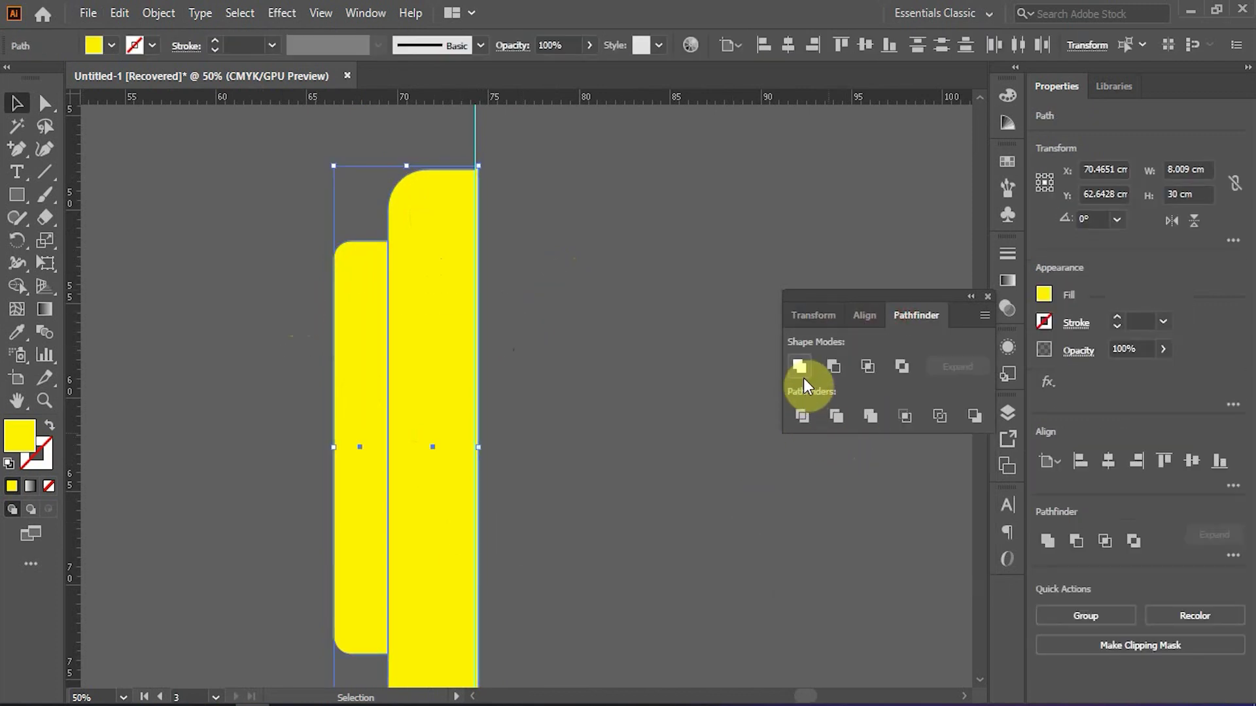
pyautogui.click(799, 366)
pyautogui.click(535, 343)
# - Apply the back side panel's unfilled 1 pt outline style to the yellow insert flap using the Eyedropper
pyautogui.scroll(-2, 535, 343)
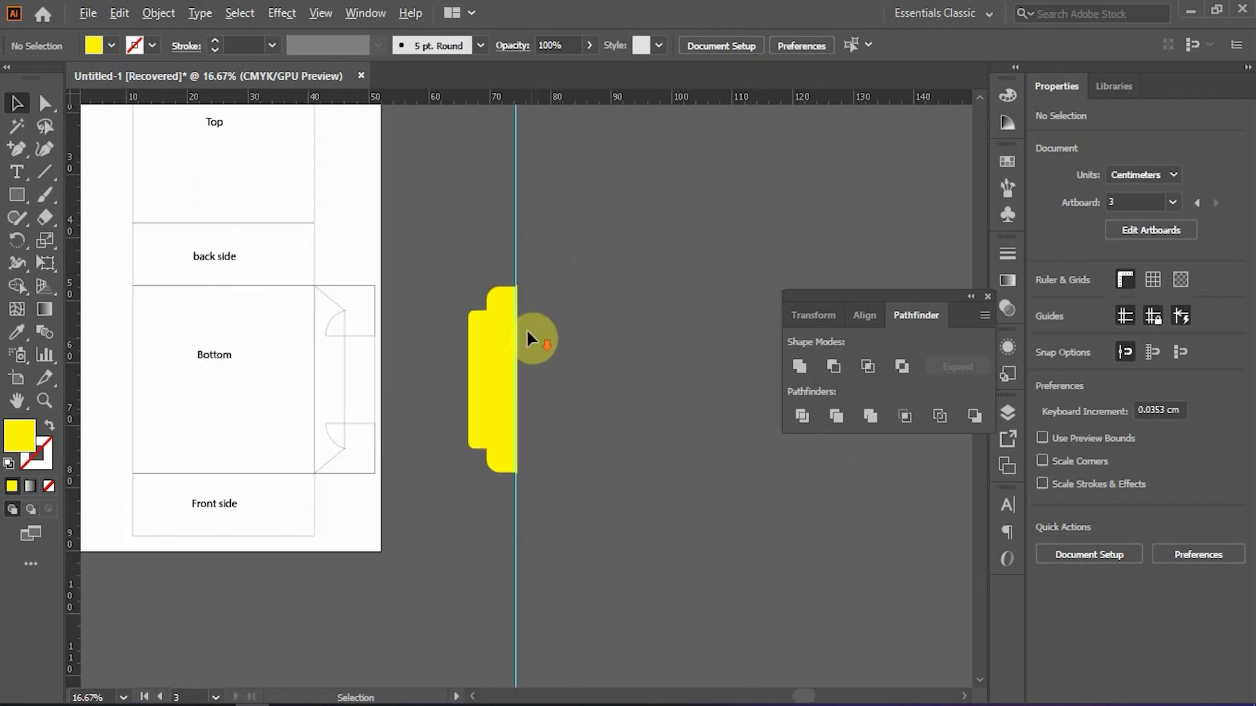
pyautogui.click(505, 314)
pyautogui.press('i')
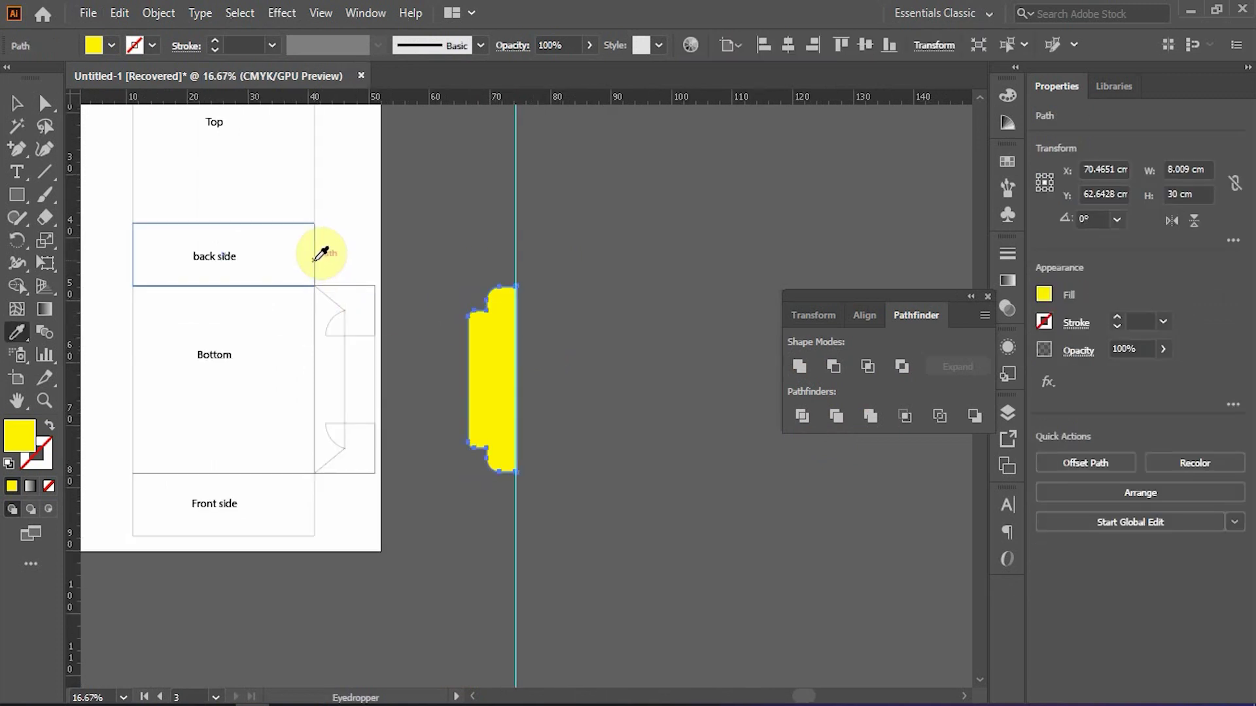
pyautogui.click(315, 260)
pyautogui.press('v')
pyautogui.click(470, 242)
pyautogui.moveTo(471, 233); pyautogui.dragTo(517, 359)
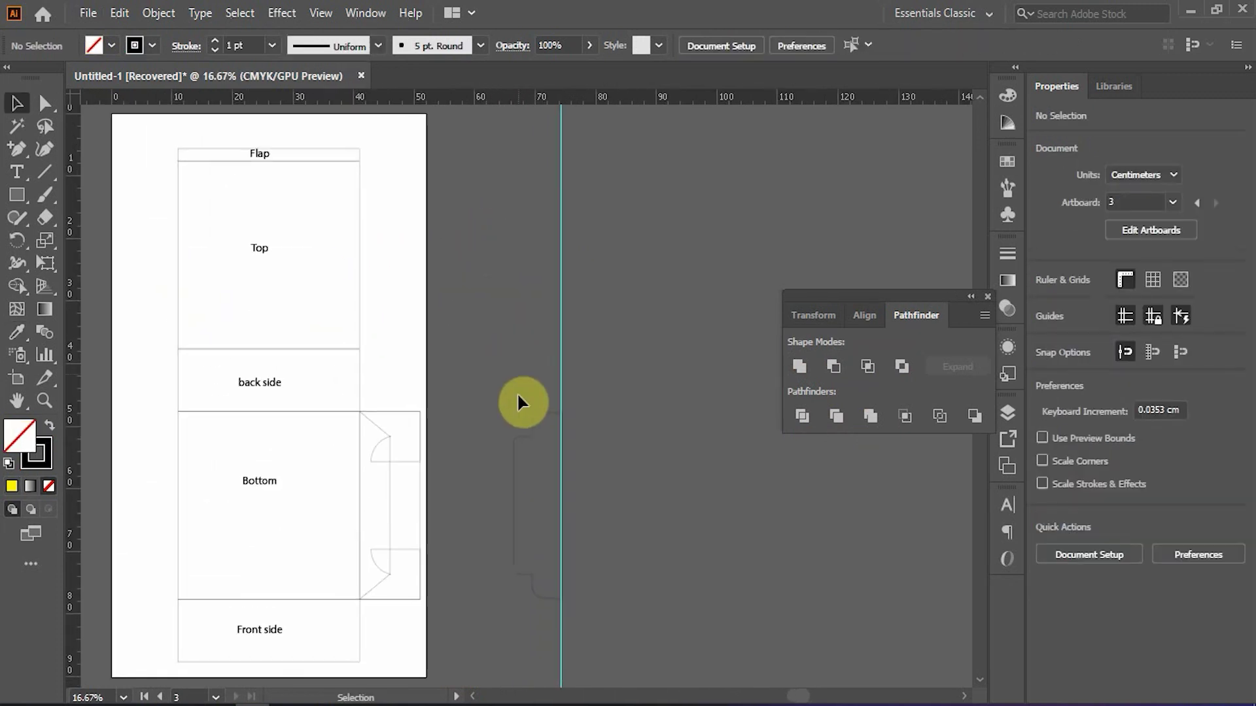
# - Move the insert flap outline over the Bottom panel's side flap, and from there up beside the Top panel
pyautogui.scroll(1, 509, 451)
pyautogui.moveTo(512, 487); pyautogui.dragTo(304, 487)
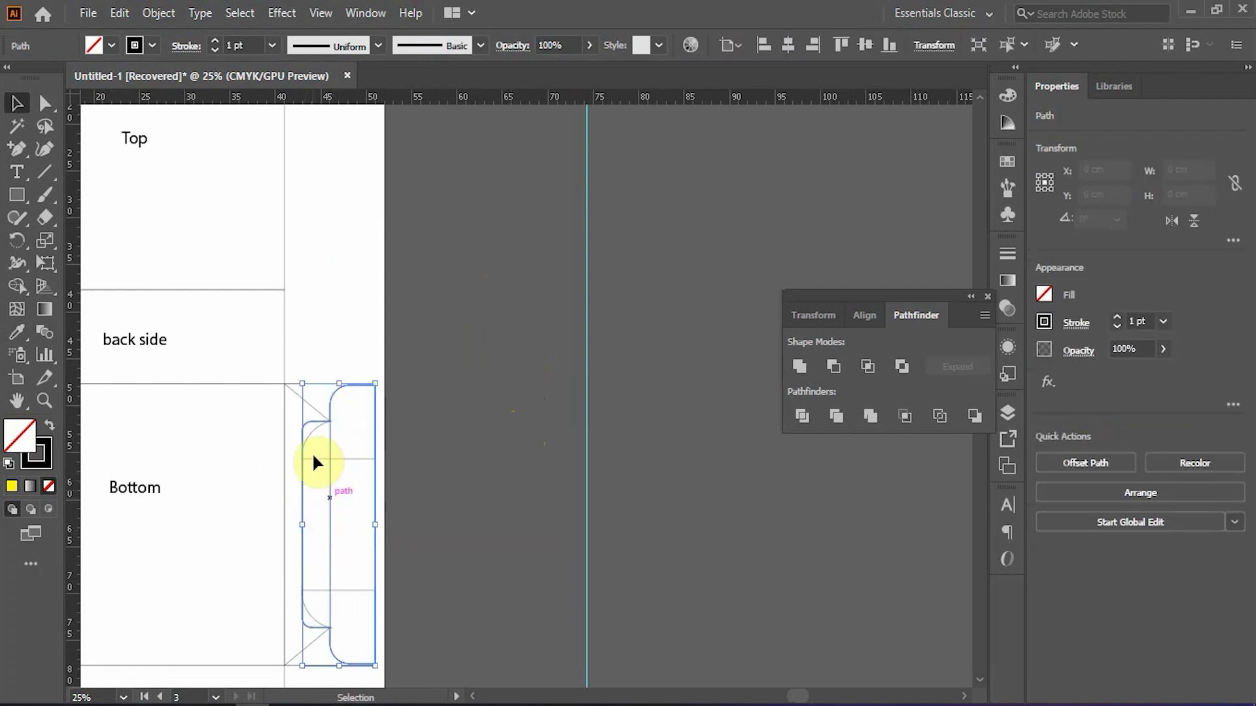
pyautogui.moveTo(336, 295); pyautogui.dragTo(351, 347)
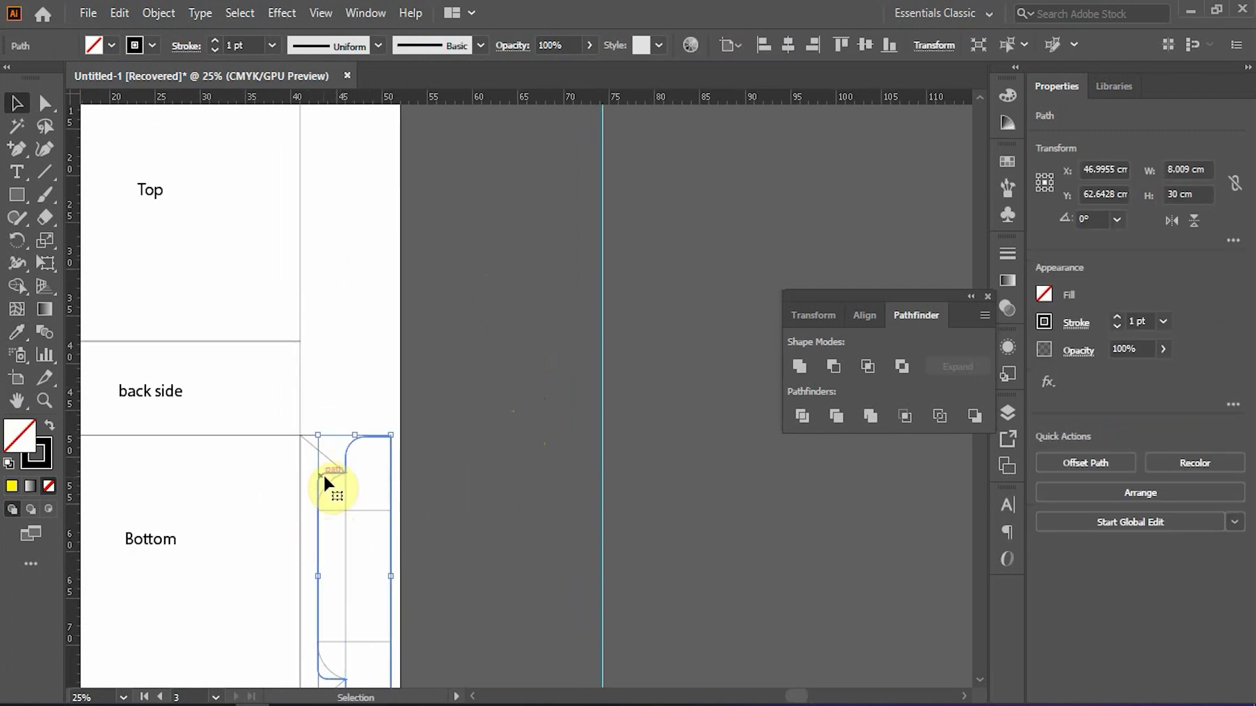
pyautogui.moveTo(324, 475); pyautogui.dragTo(315, 168)
pyautogui.moveTo(325, 175); pyautogui.dragTo(328, 287)
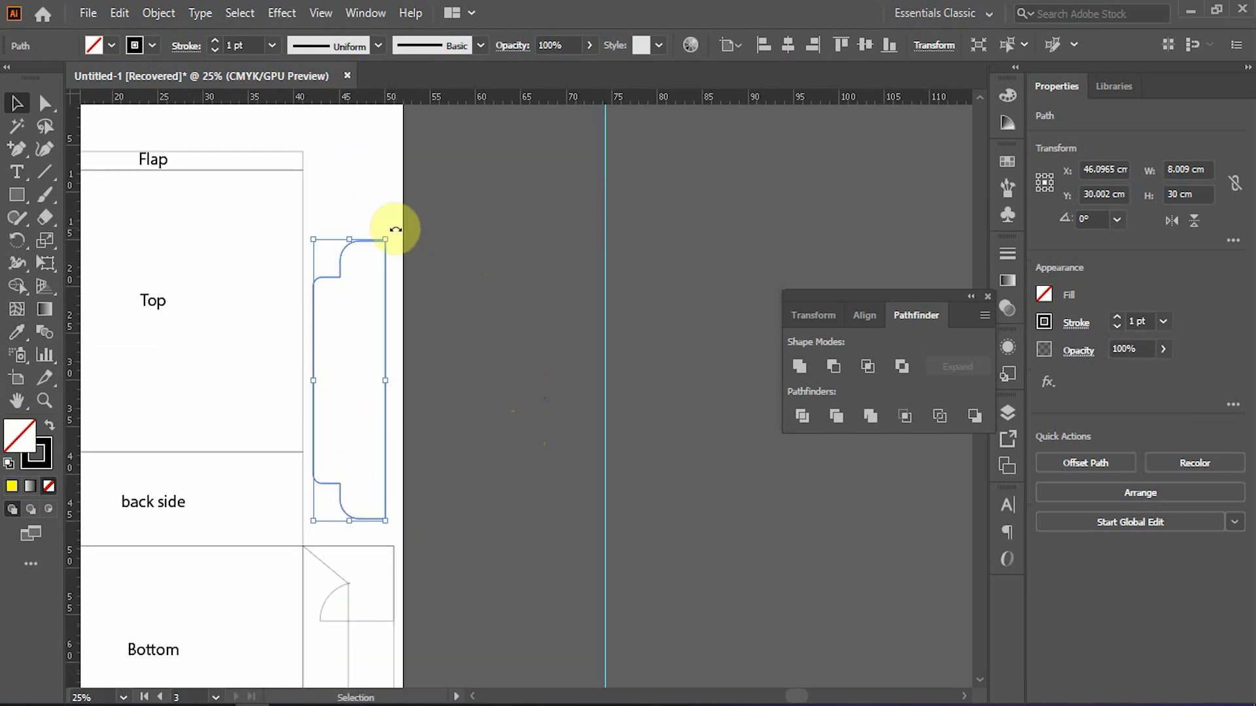
# - Rotate the insert flap 180° and center it vertically on the Top panel
pyautogui.moveTo(394, 230); pyautogui.dragTo(340, 503)
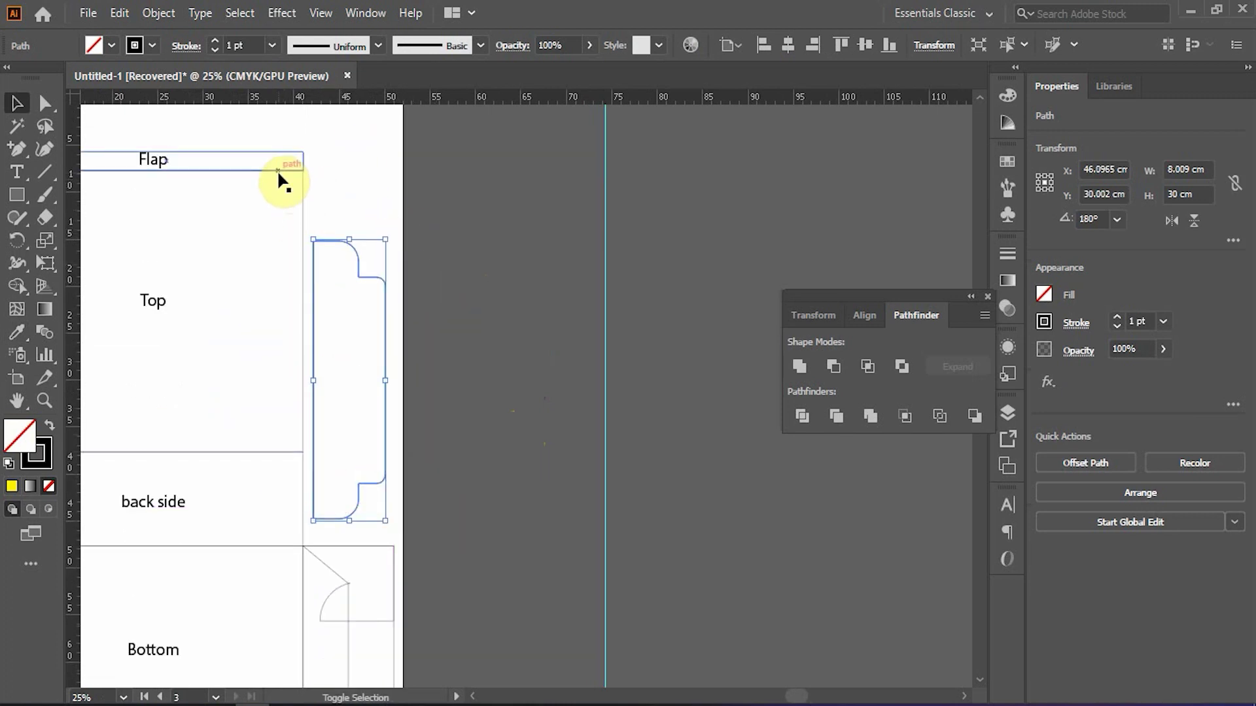
pyautogui.keyDown('shift'); pyautogui.click(304, 183); pyautogui.keyUp('shift')
pyautogui.click(303, 183)
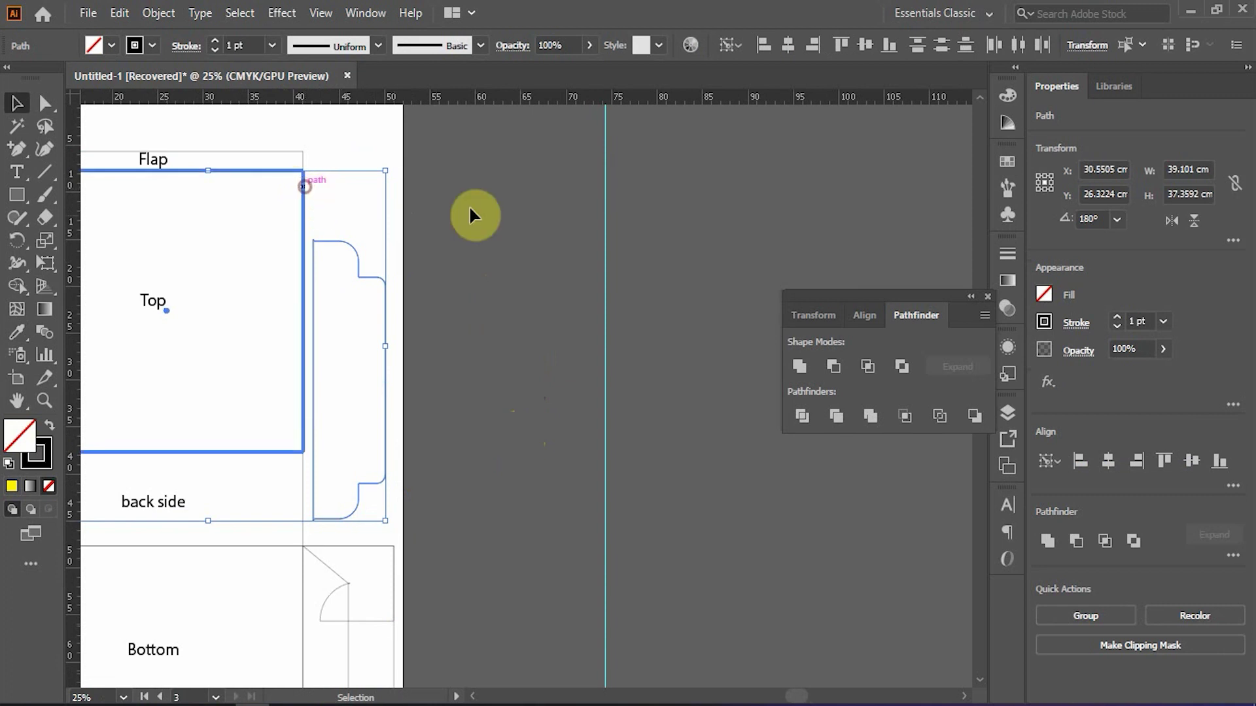
pyautogui.click(864, 46)
pyautogui.click(739, 179)
# - Move the insert flap horizontally so its straight edge meets the Top panel's side edge
pyautogui.scroll(3, 290, 223)
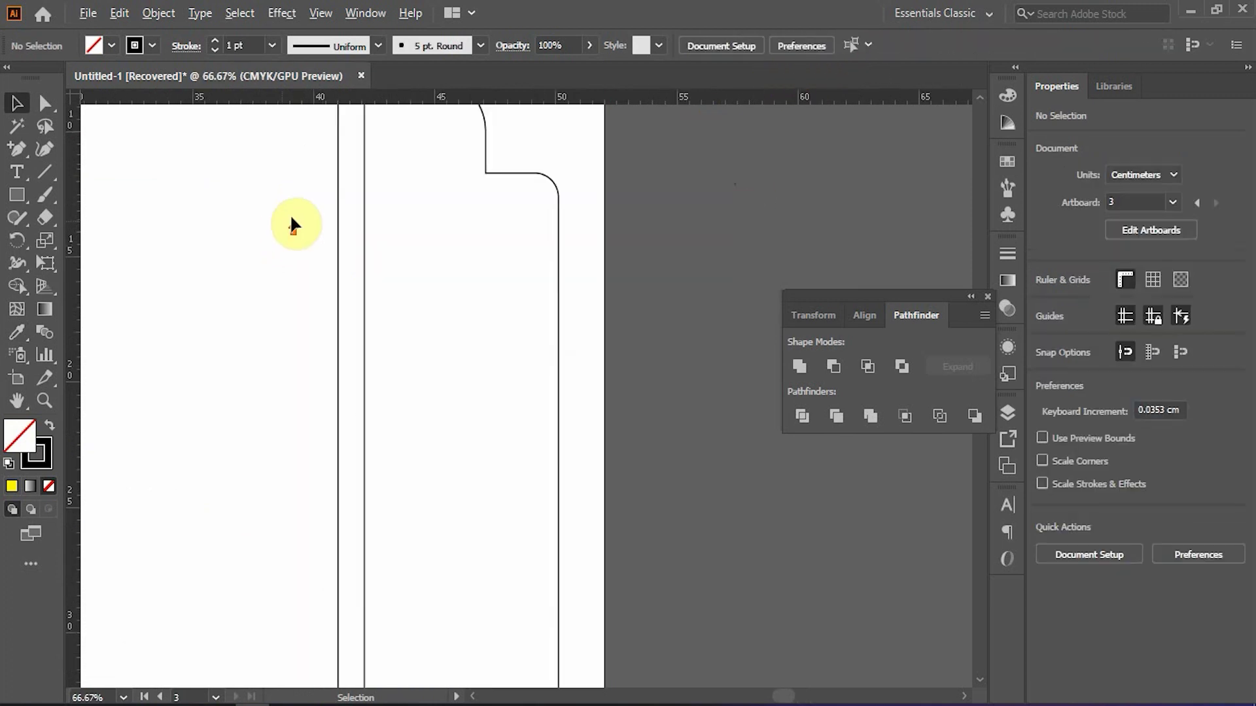
pyautogui.scroll(4, 332, 189)
pyautogui.moveTo(465, 291); pyautogui.dragTo(350, 293)
pyautogui.scroll(-7, 363, 299)
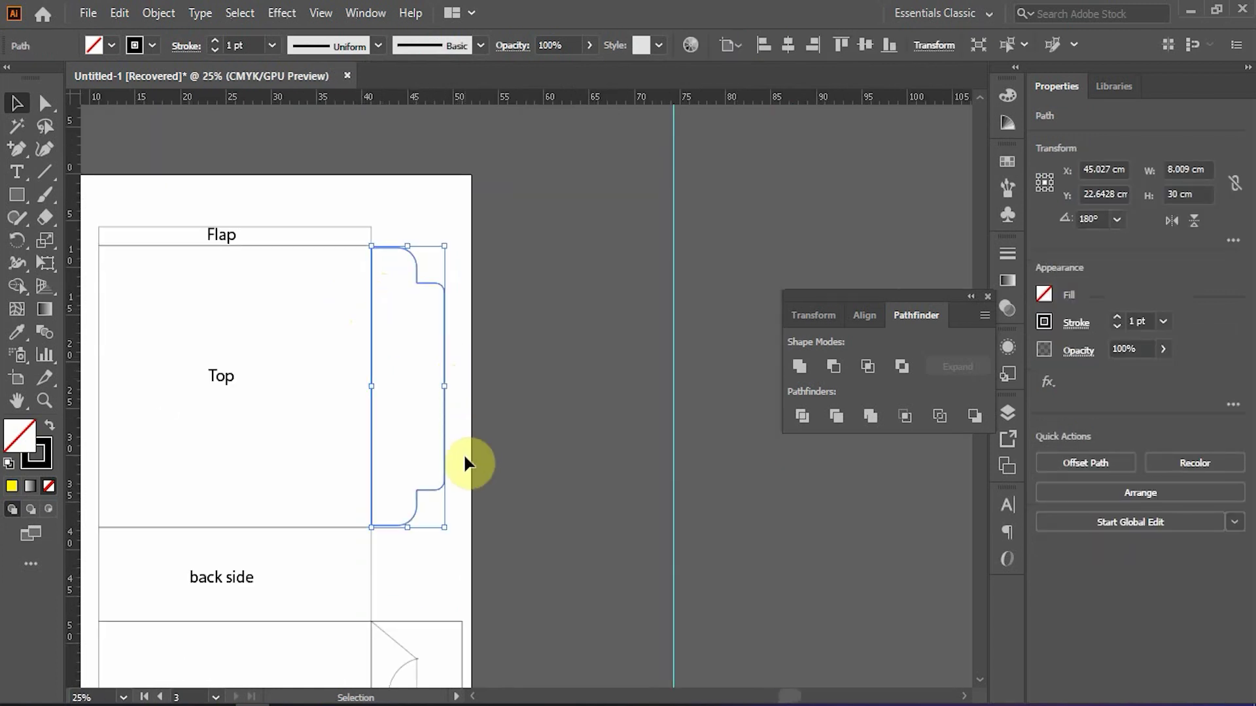
pyautogui.click(467, 484)
# - Rotate the Bottom flap's upper locking tab 90° around the back side and Bottom corner so it sits beside the back side
pyautogui.moveTo(469, 512); pyautogui.dragTo(487, 262)
pyautogui.scroll(1, 413, 389)
pyautogui.click(412, 391)
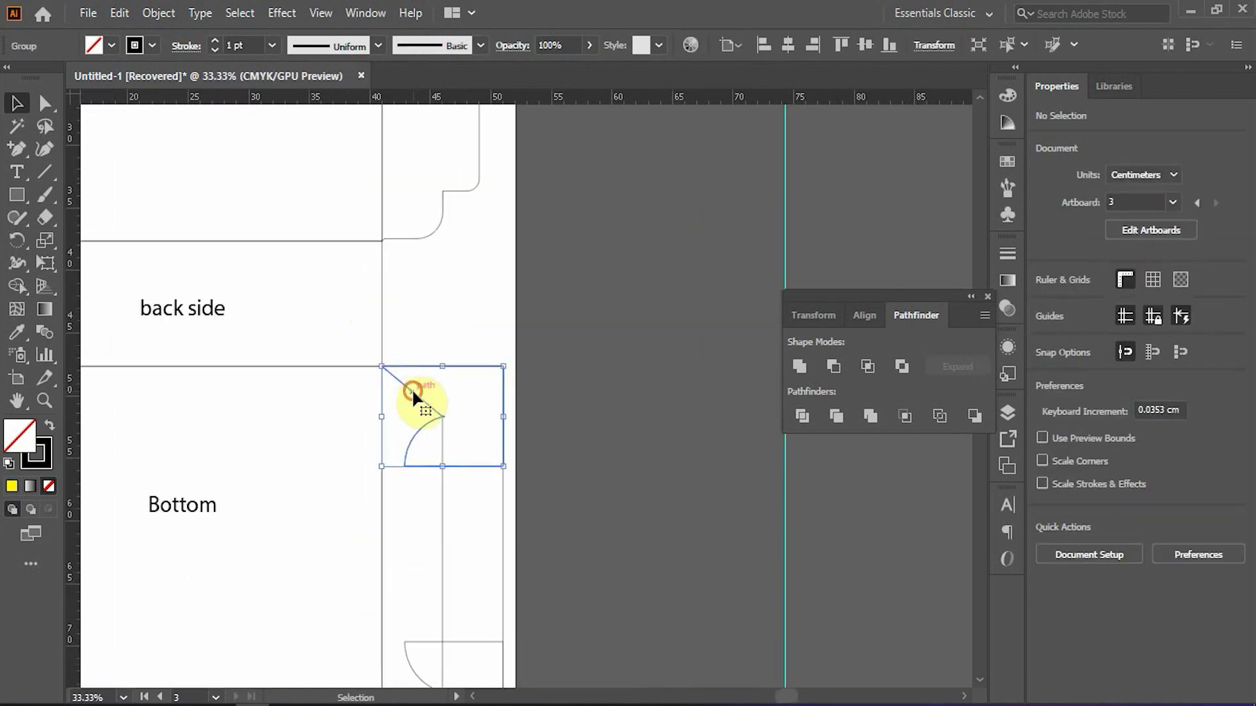
pyautogui.click(17, 241)
pyautogui.scroll(1, 425, 416)
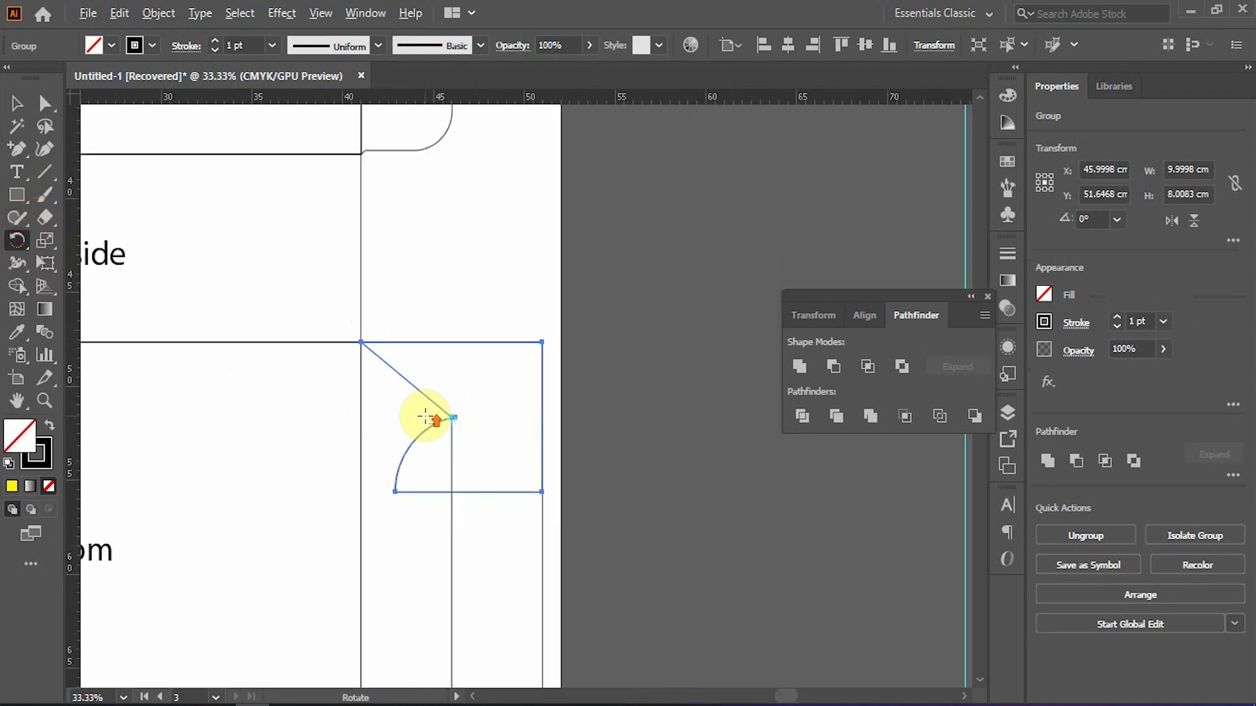
pyautogui.scroll(2, 426, 417)
pyautogui.click(296, 267)
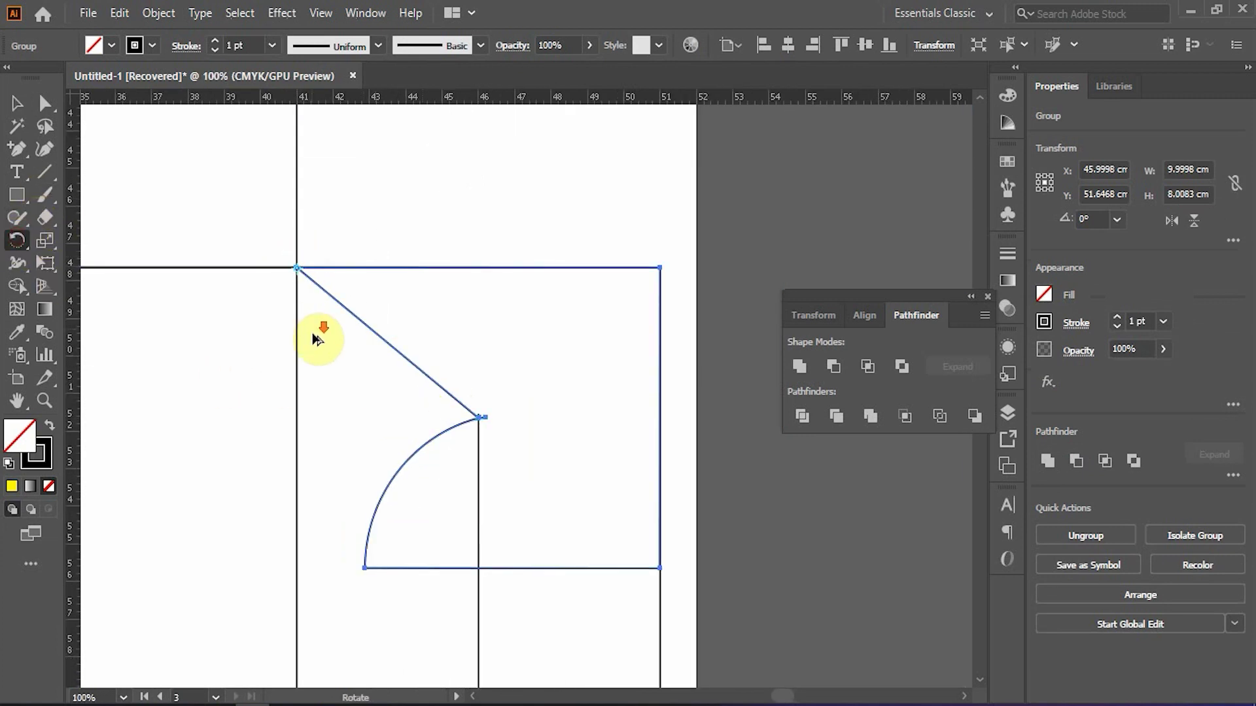
pyautogui.scroll(-2, 312, 332)
pyautogui.moveTo(442, 453); pyautogui.dragTo(504, 207)
pyautogui.press('v')
pyautogui.click(521, 233)
# - Delete the lower locking tab from the Bottom panel's side flap
pyautogui.scroll(-3, 522, 235)
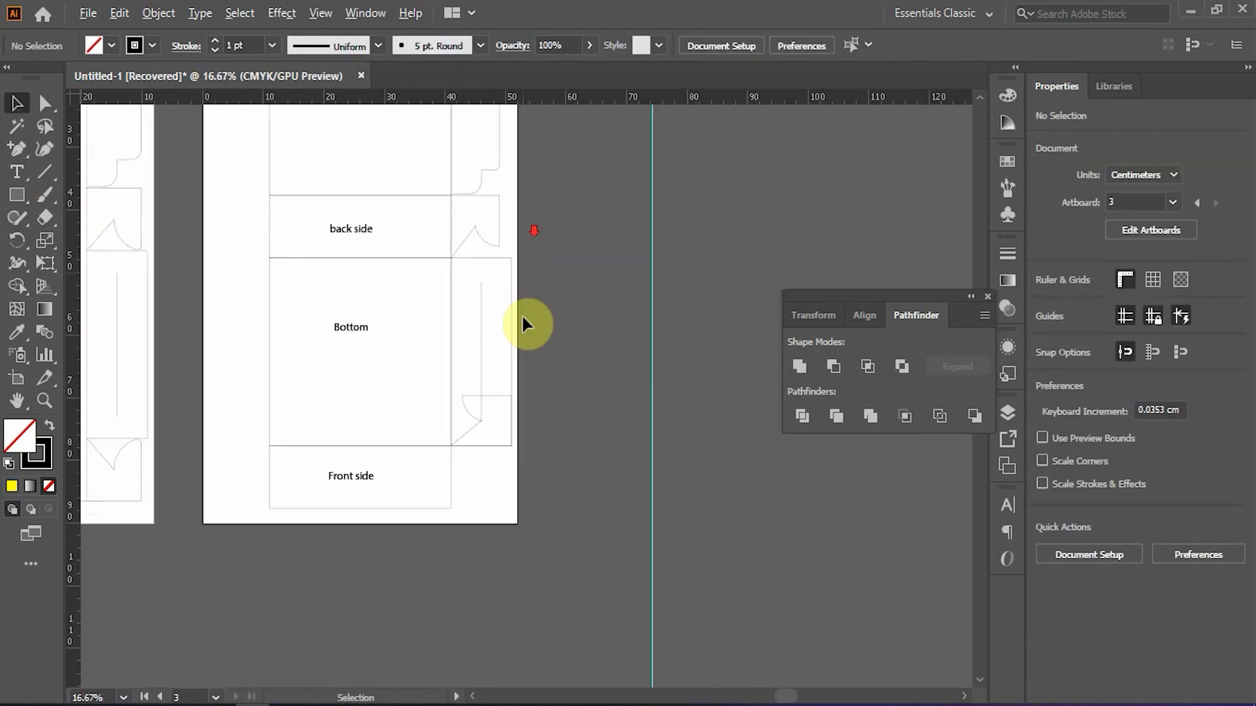
pyautogui.click(497, 397)
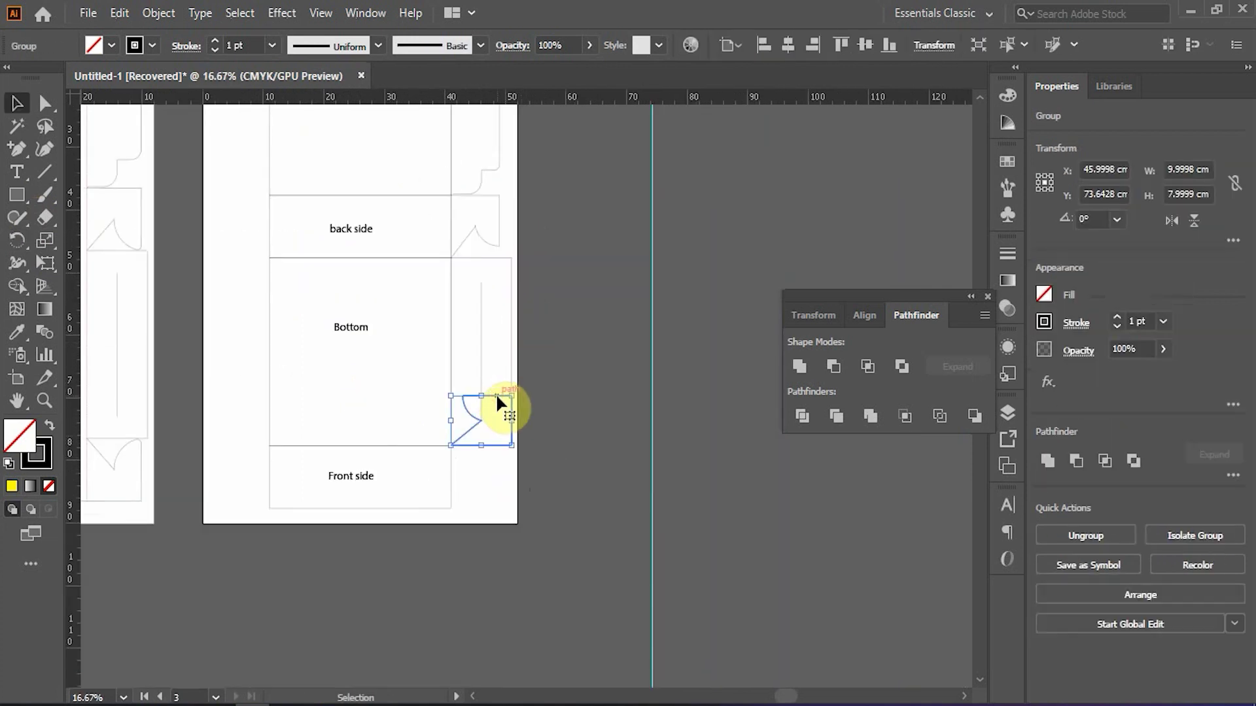
pyautogui.press('Delete')
# - Place a copy of the back side's locking tab beside the Front side panel and reflect it across the horizontal axis
pyautogui.moveTo(480, 262); pyautogui.dragTo(462, 504)
pyautogui.rightClick(462, 503)
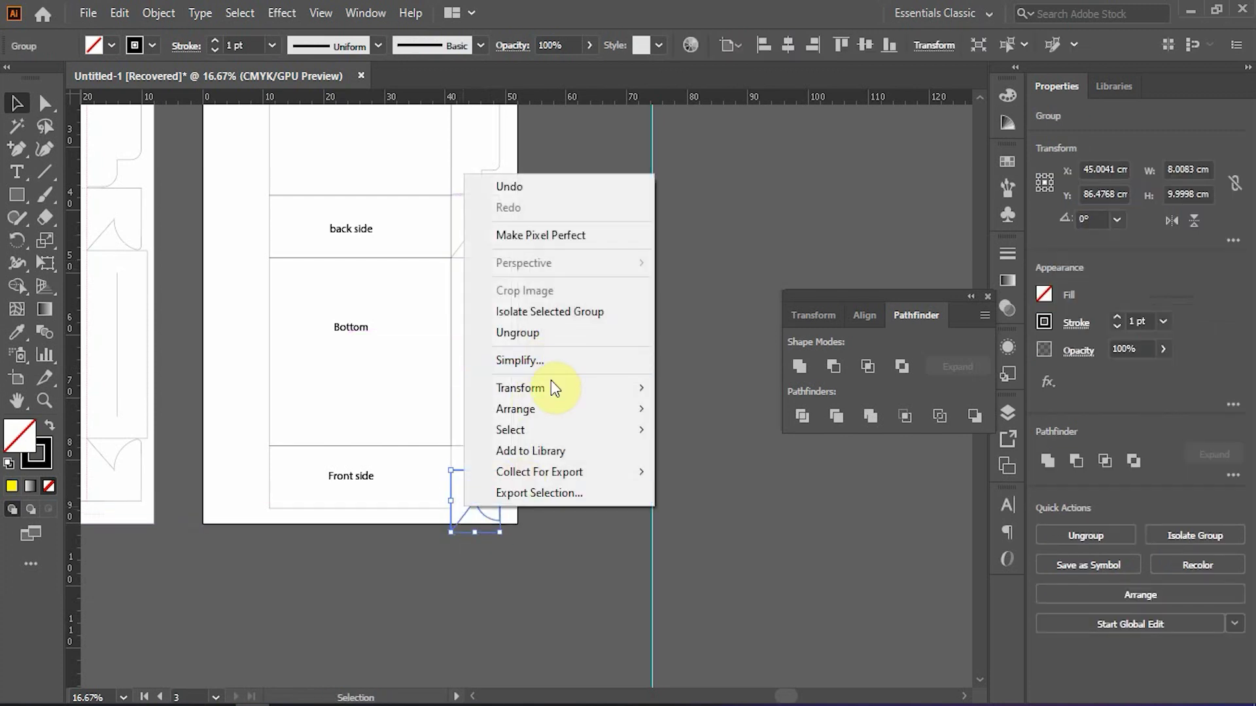
pyautogui.moveTo(561, 388)
pyautogui.click(697, 458)
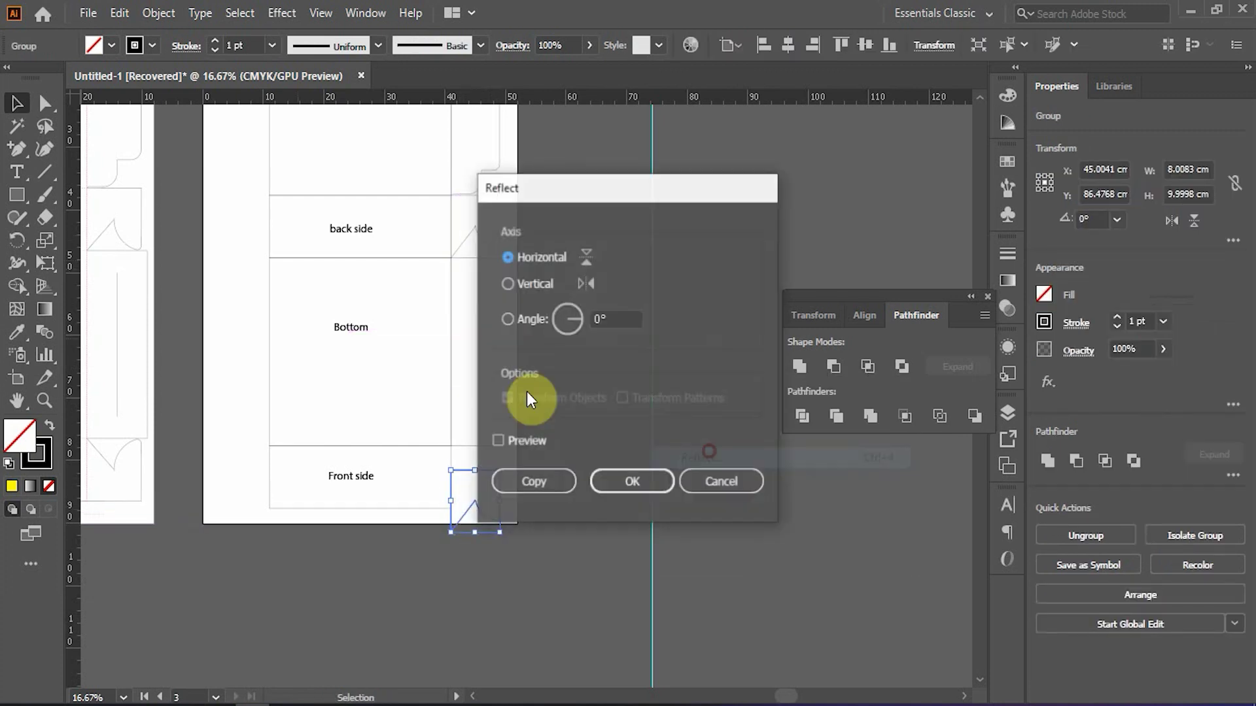
pyautogui.click(591, 485)
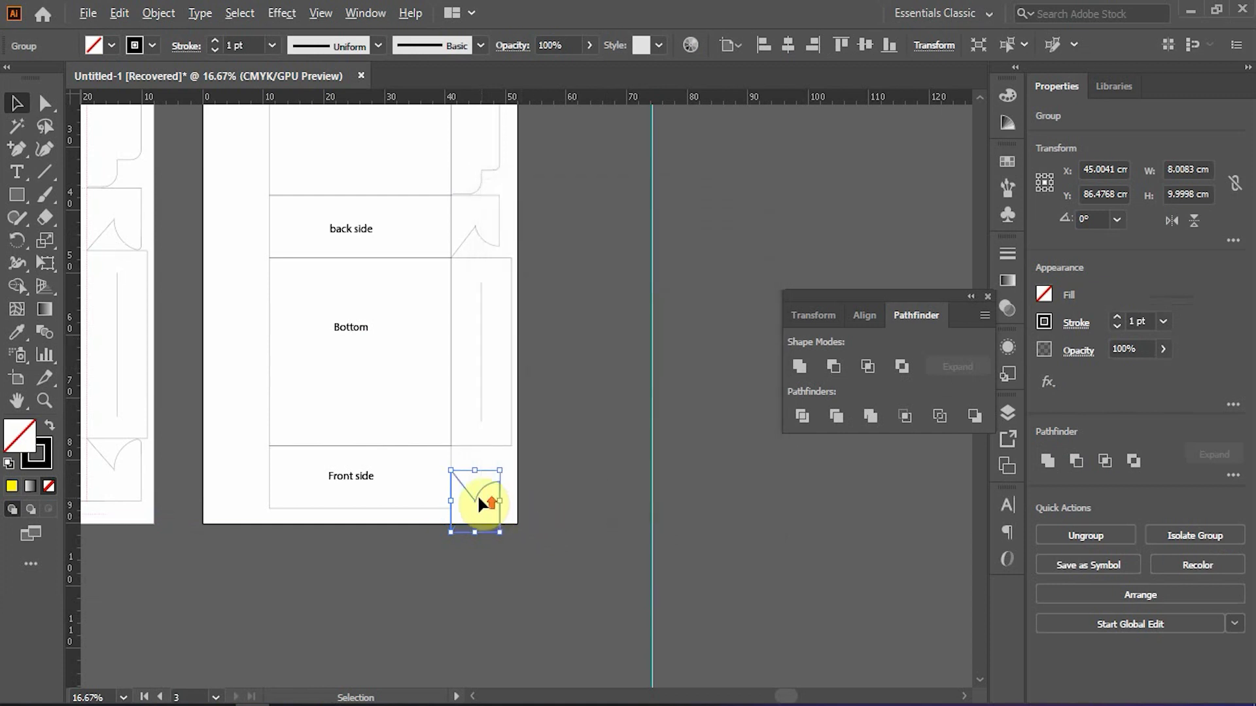
# - Move the reflected tab up to the Front side's corner and align its bottom edge with the Front side panel
pyautogui.hotkey('ctrl', '+')
pyautogui.hotkey('ctrl', '+')
pyautogui.hotkey('ctrl', '+')
pyautogui.hotkey('ctrl', '+')
pyautogui.moveTo(425, 453); pyautogui.dragTo(420, 355)
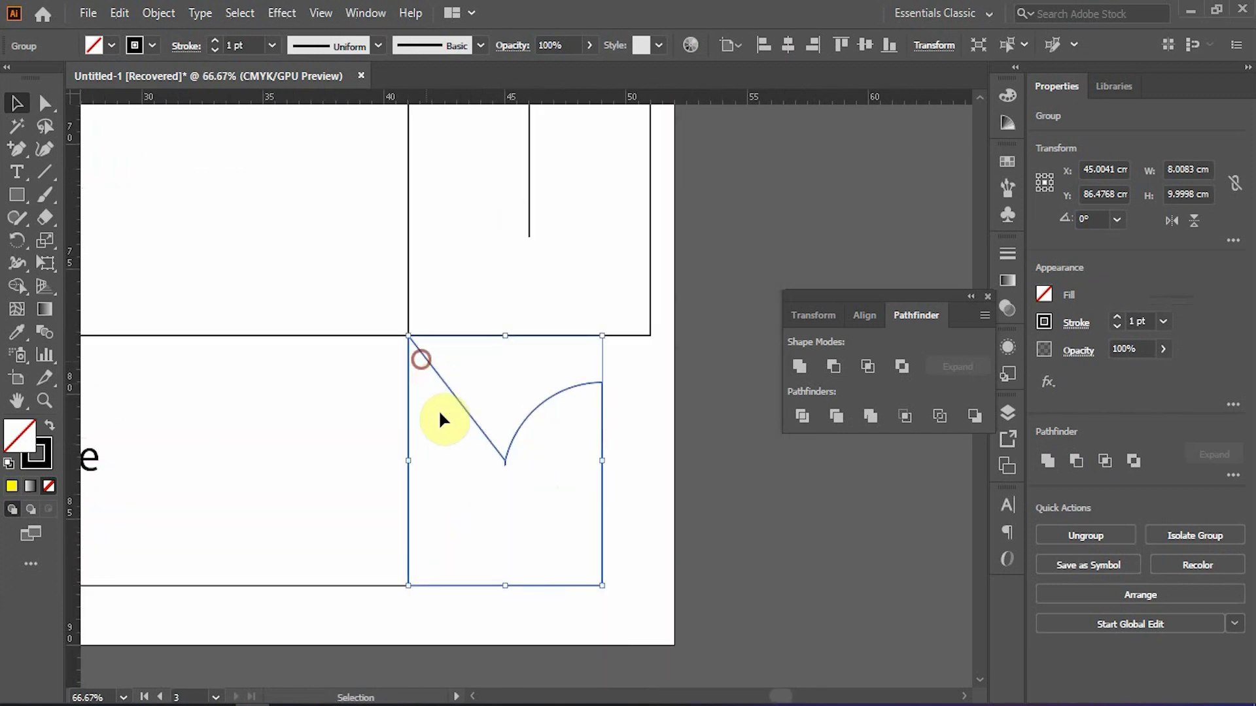
pyautogui.keyDown('shift'); pyautogui.click(378, 584); pyautogui.keyUp('shift')
pyautogui.click(888, 51)
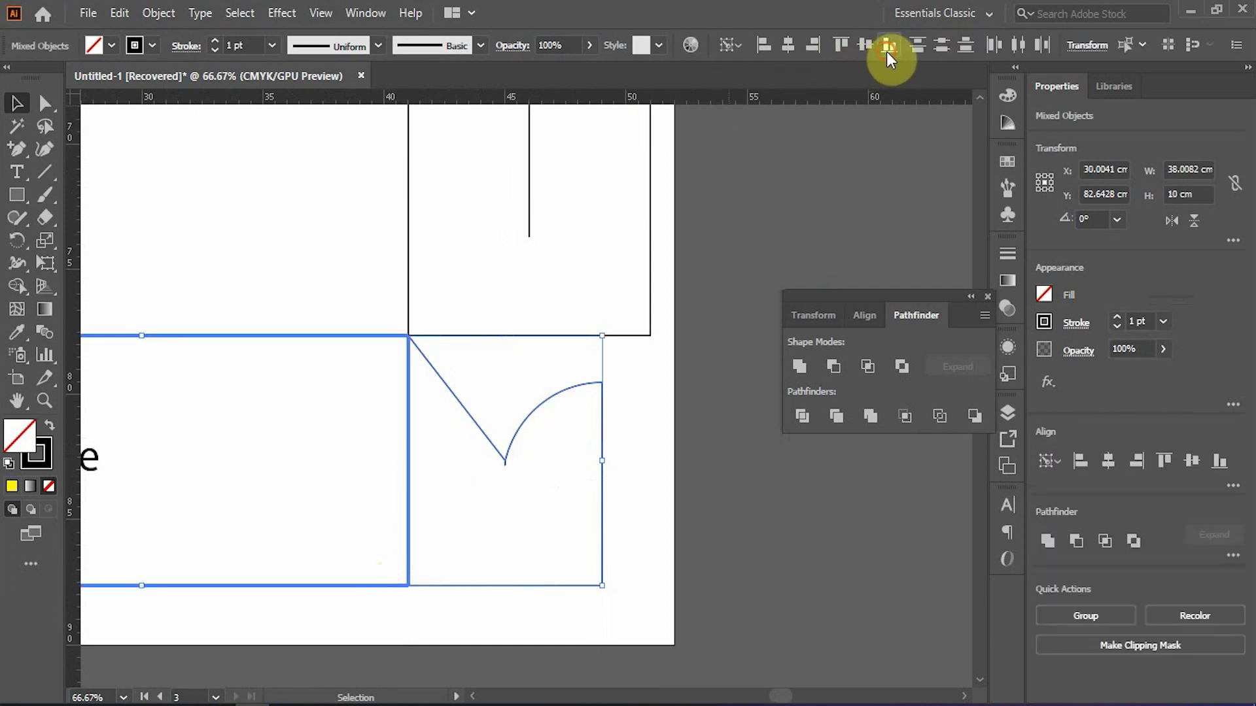
pyautogui.scroll(-2, 739, 293)
pyautogui.click(694, 409)
# - Select all the side flaps, locking tabs and the slot line, and left-align them to the Top panel's insert flap
pyautogui.scroll(-2, 679, 416)
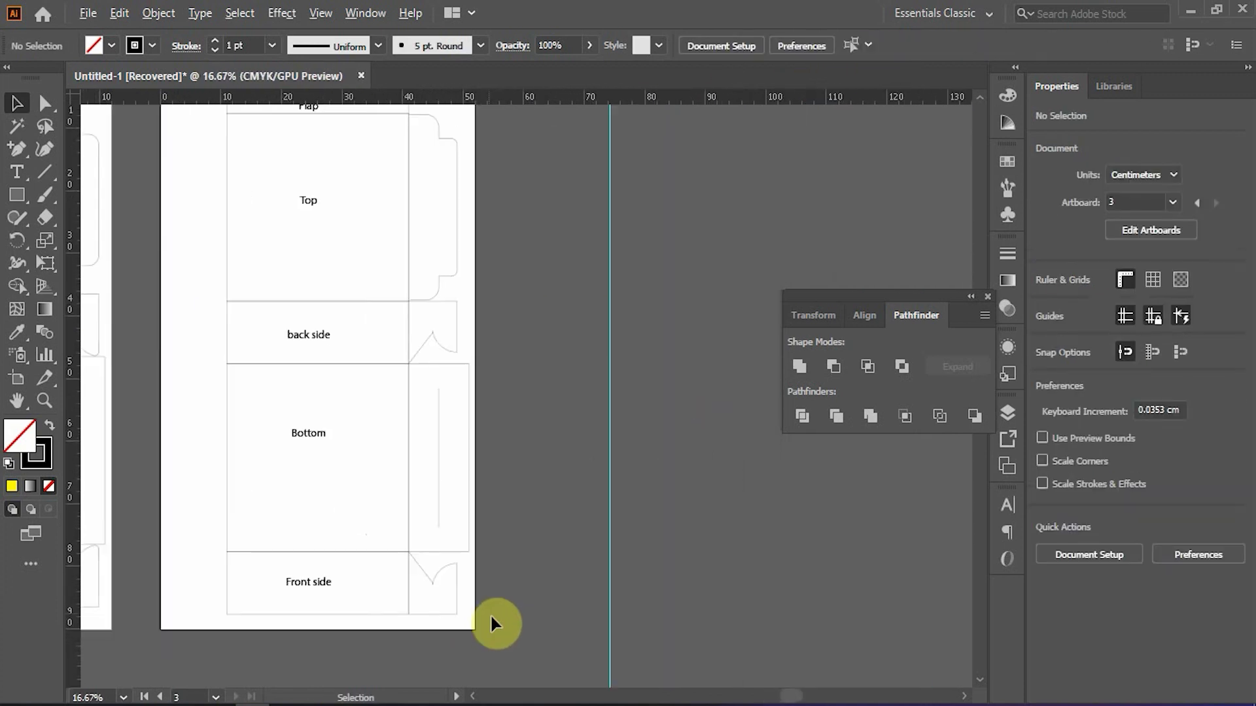
pyautogui.moveTo(440, 424); pyautogui.dragTo(430, 409)
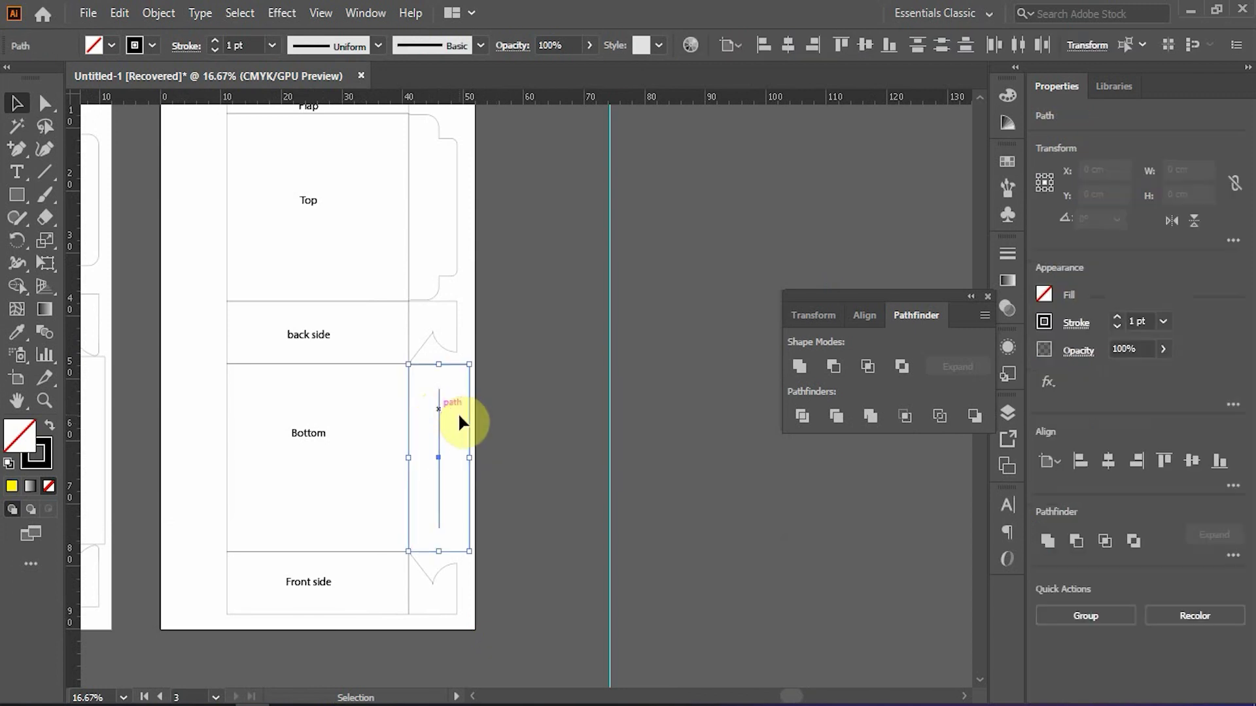
pyautogui.click(518, 489)
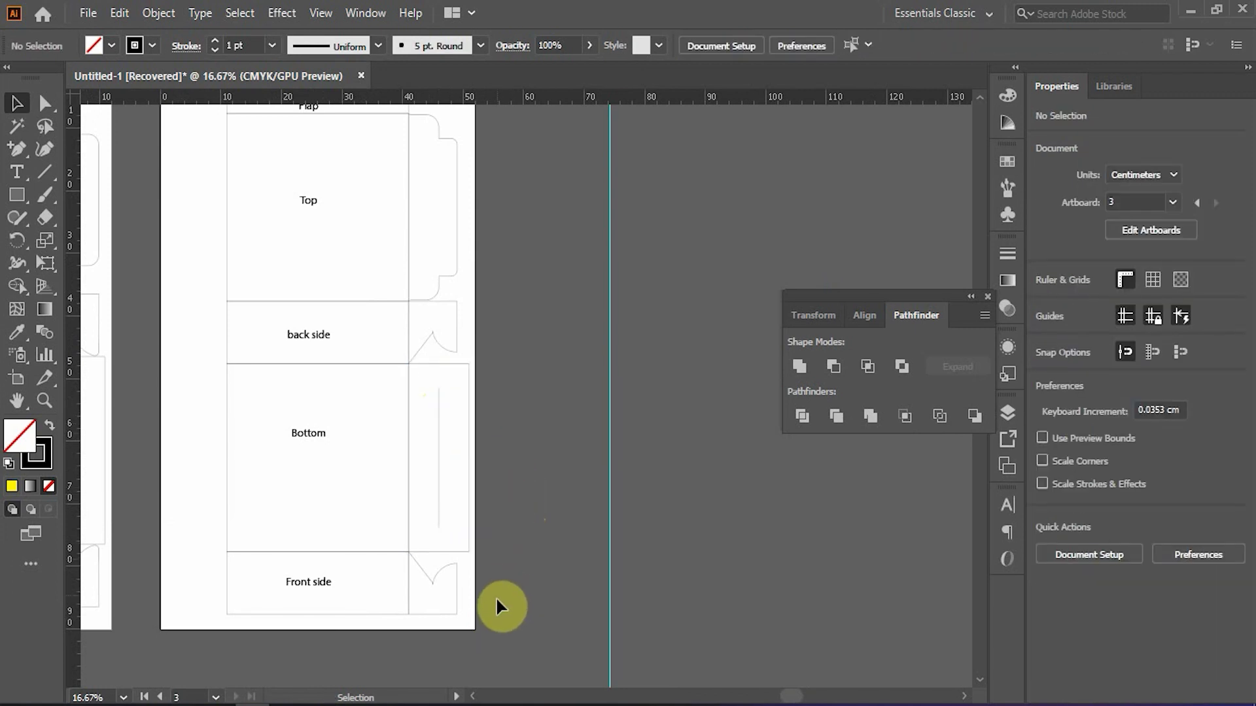
pyautogui.moveTo(425, 215); pyautogui.dragTo(425, 214)
pyautogui.click(438, 279)
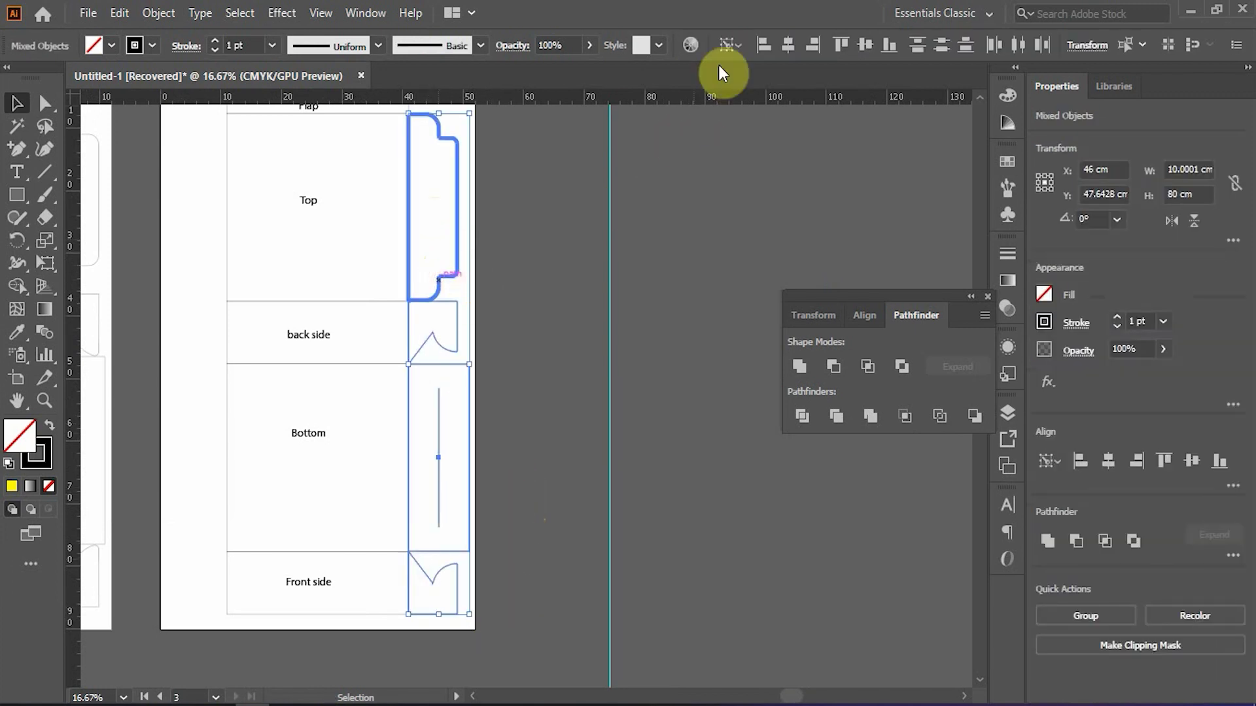
# - Move the aligned side pieces to X 46 cm so they sit exactly on the panels' shared edge
pyautogui.scroll(10, 406, 414)
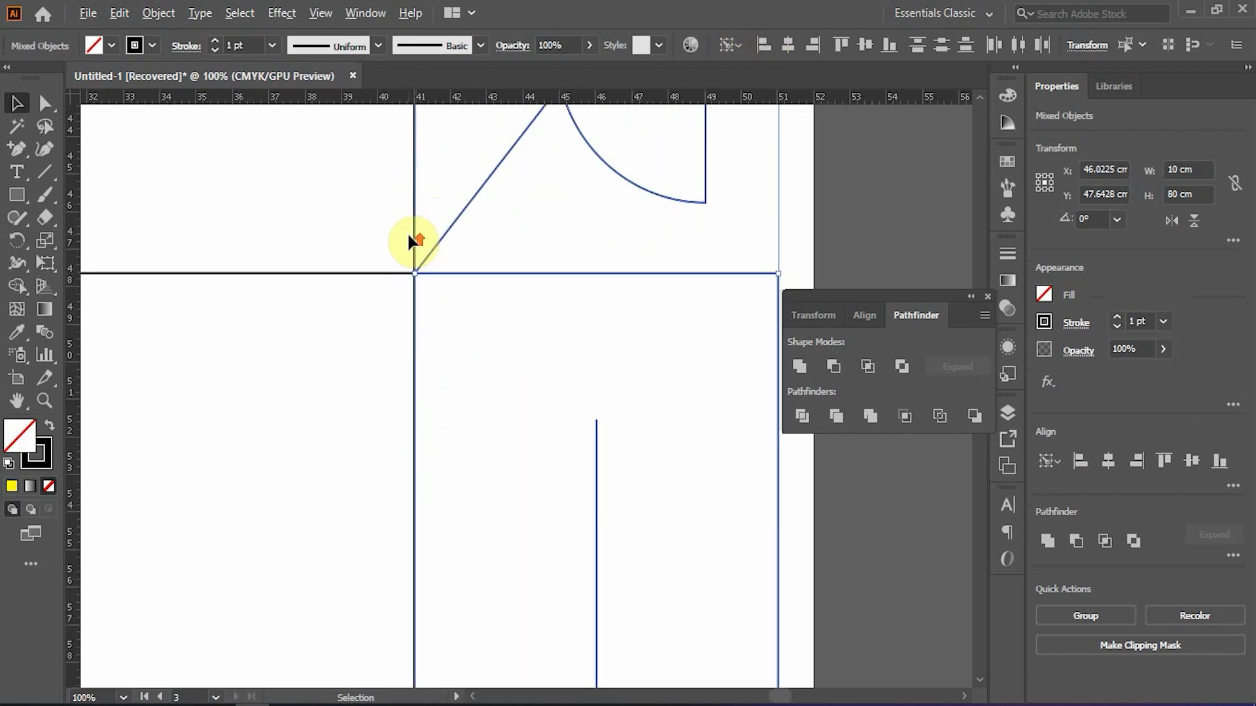
pyautogui.scroll(8, 424, 302)
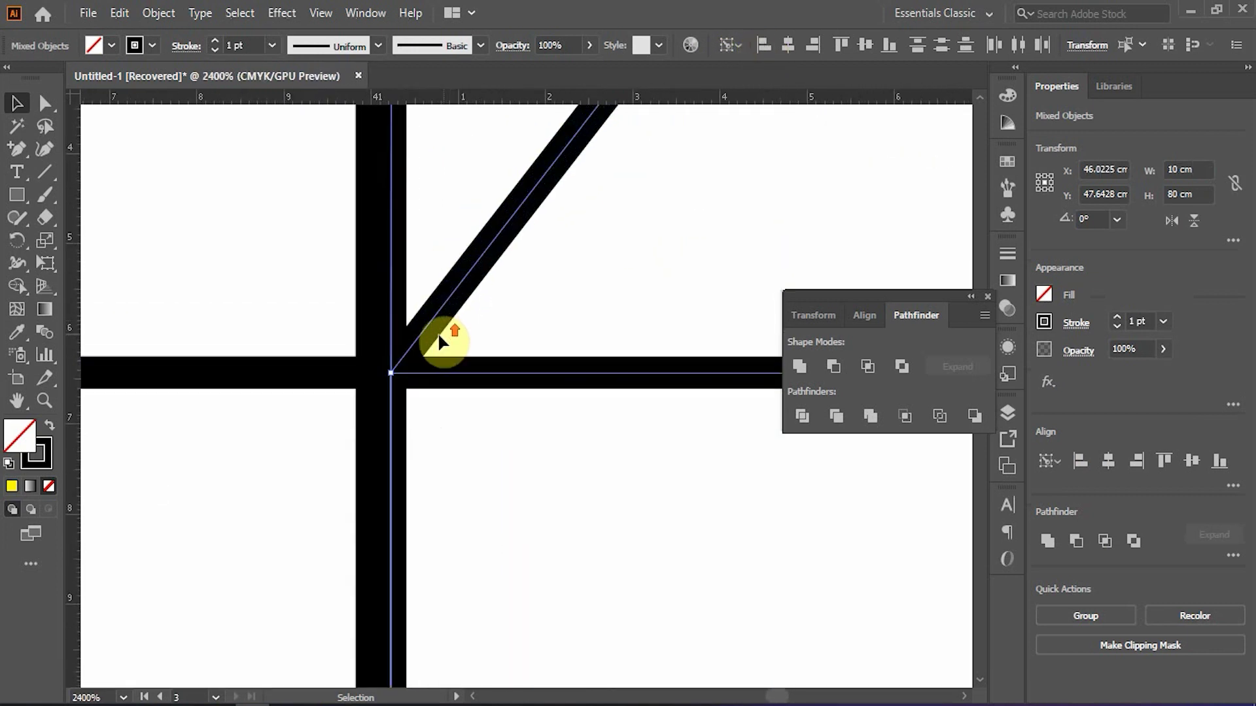
pyautogui.moveTo(438, 342); pyautogui.dragTo(417, 348)
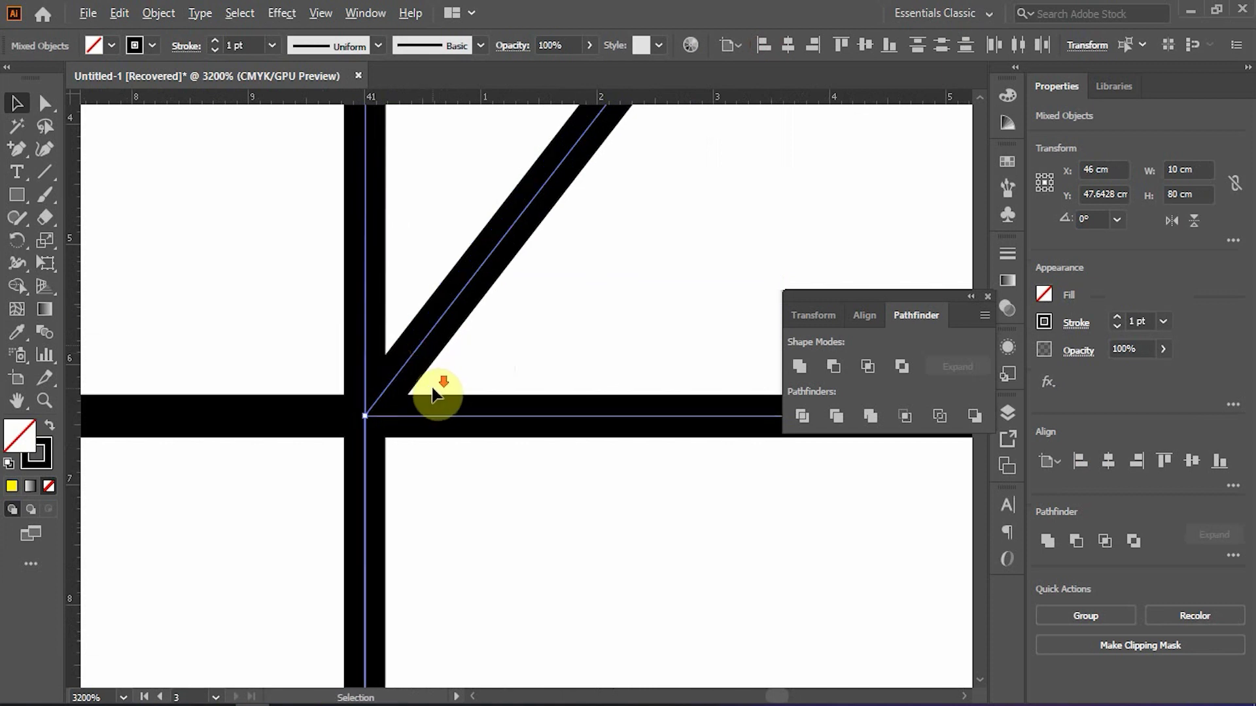
pyautogui.scroll(-4, 432, 384)
pyautogui.scroll(-11, 432, 384)
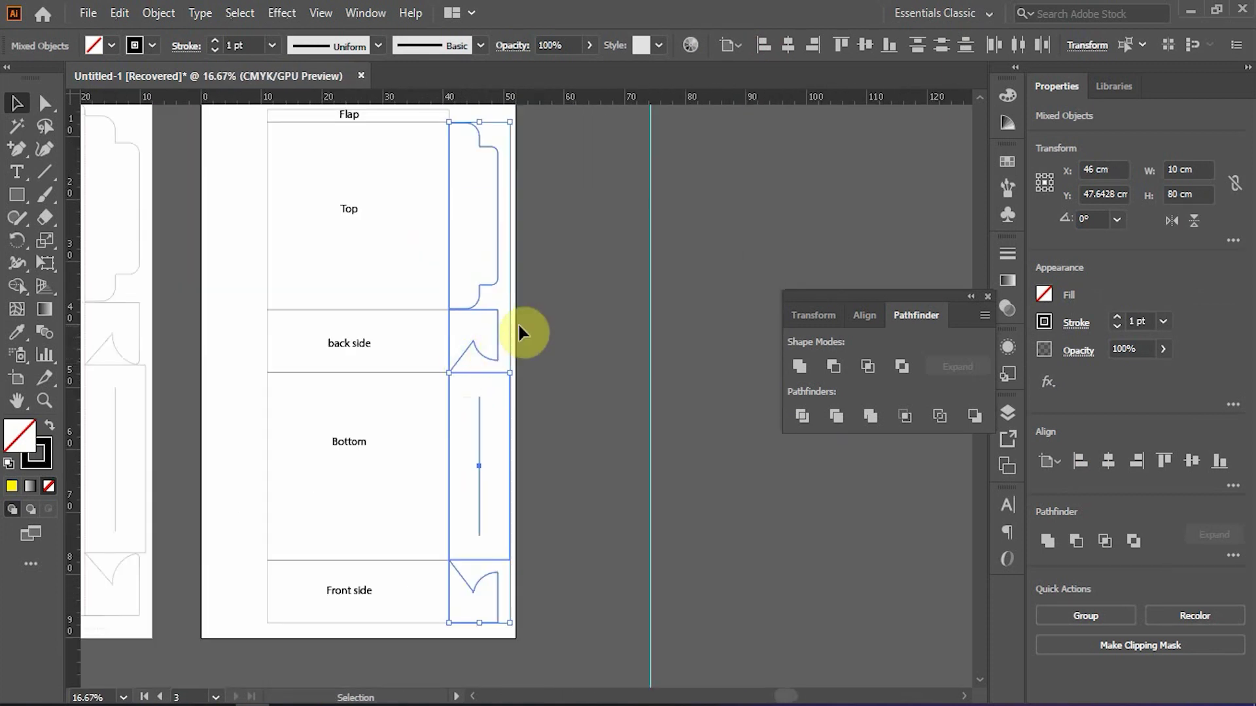
# - Copy the flaps, locking tabs and slot line to the panels' opposite side and reflect the copy across the vertical axis
pyautogui.moveTo(527, 323); pyautogui.dragTo(302, 346)
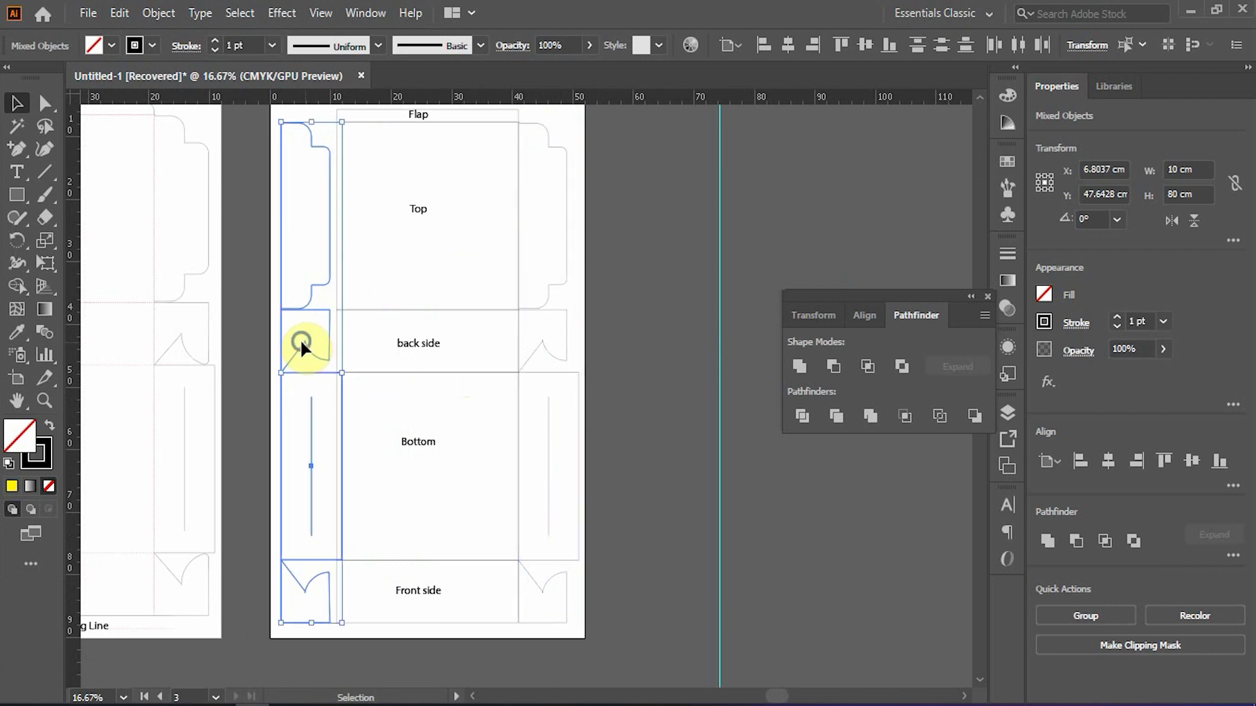
pyautogui.rightClick(300, 339)
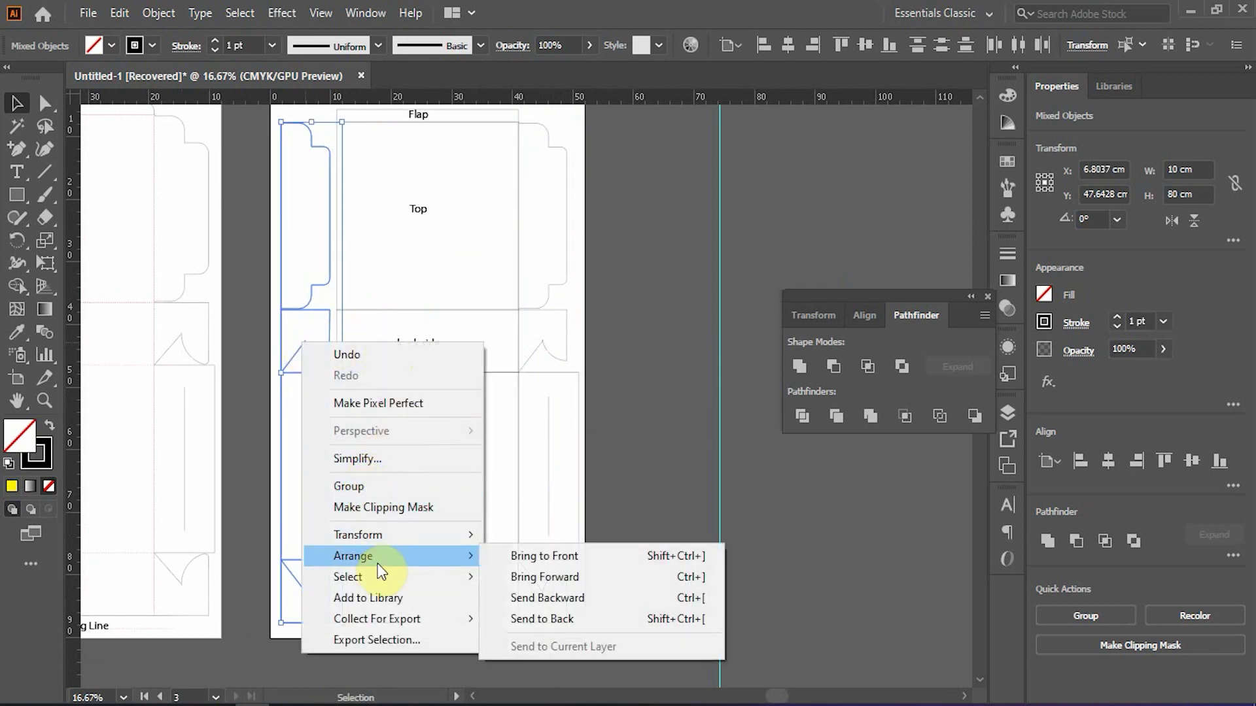
pyautogui.moveTo(409, 540)
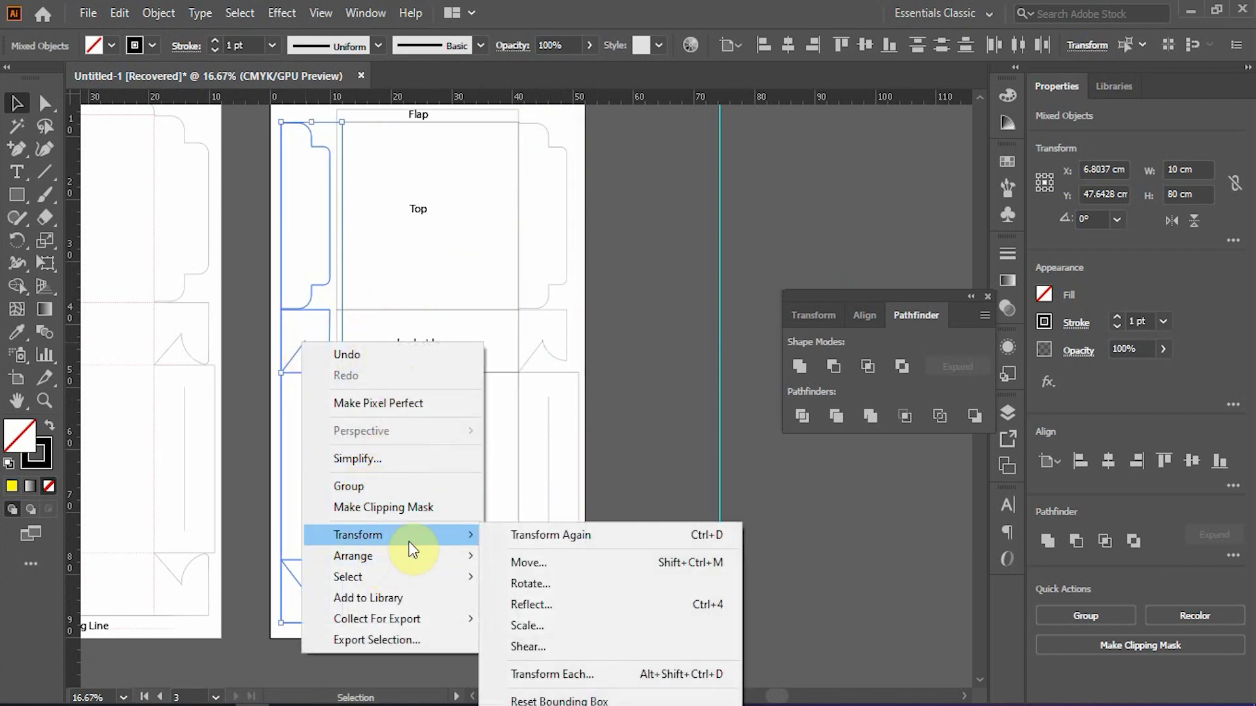
pyautogui.click(526, 602)
pyautogui.click(532, 278)
pyautogui.click(630, 483)
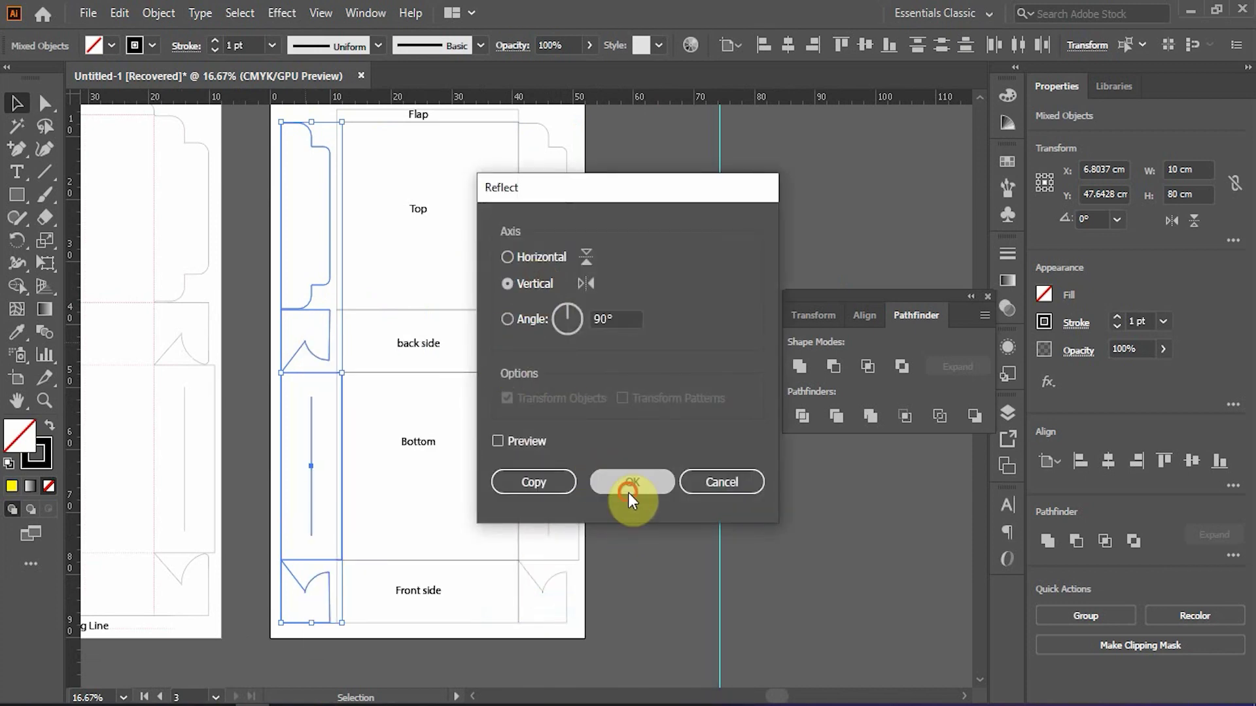
# - Move the mirrored side pieces so their inner edge meets the panels' left edge at 11 cm
pyautogui.scroll(3, 323, 294)
pyautogui.scroll(8, 378, 400)
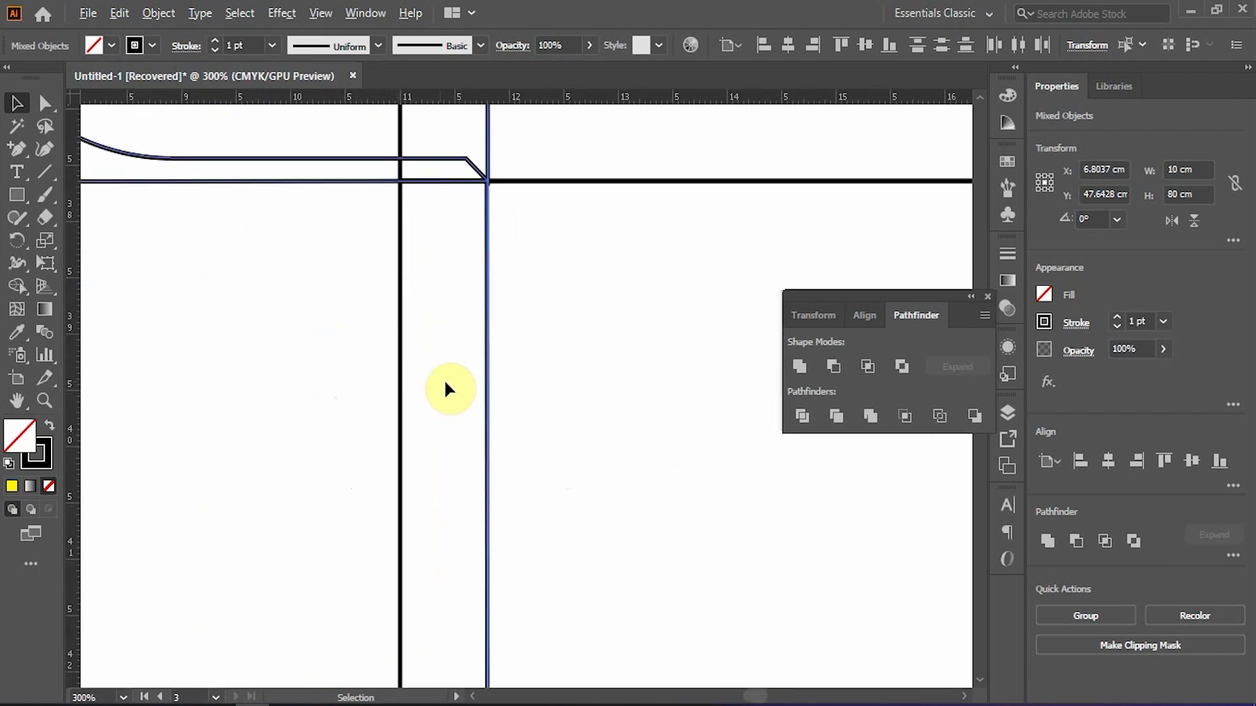
pyautogui.scroll(2, 513, 382)
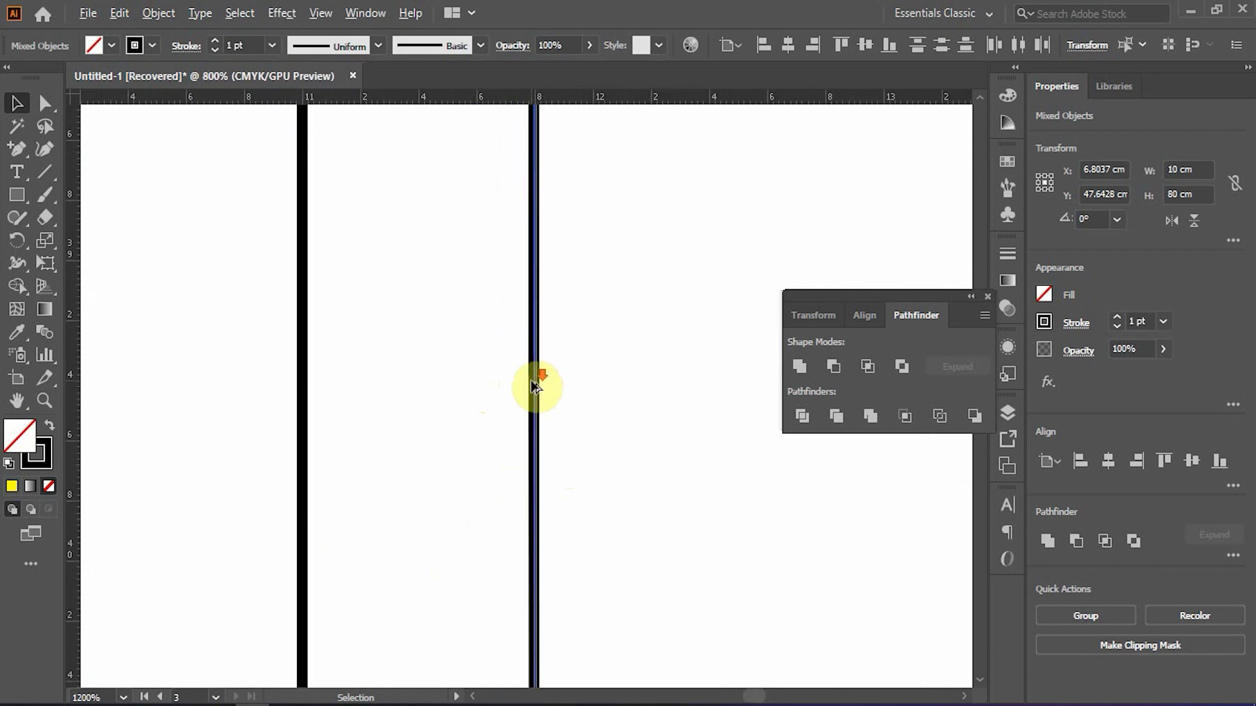
pyautogui.moveTo(537, 391); pyautogui.dragTo(304, 390)
pyautogui.scroll(-10, 314, 381)
pyautogui.scroll(-2, 252, 280)
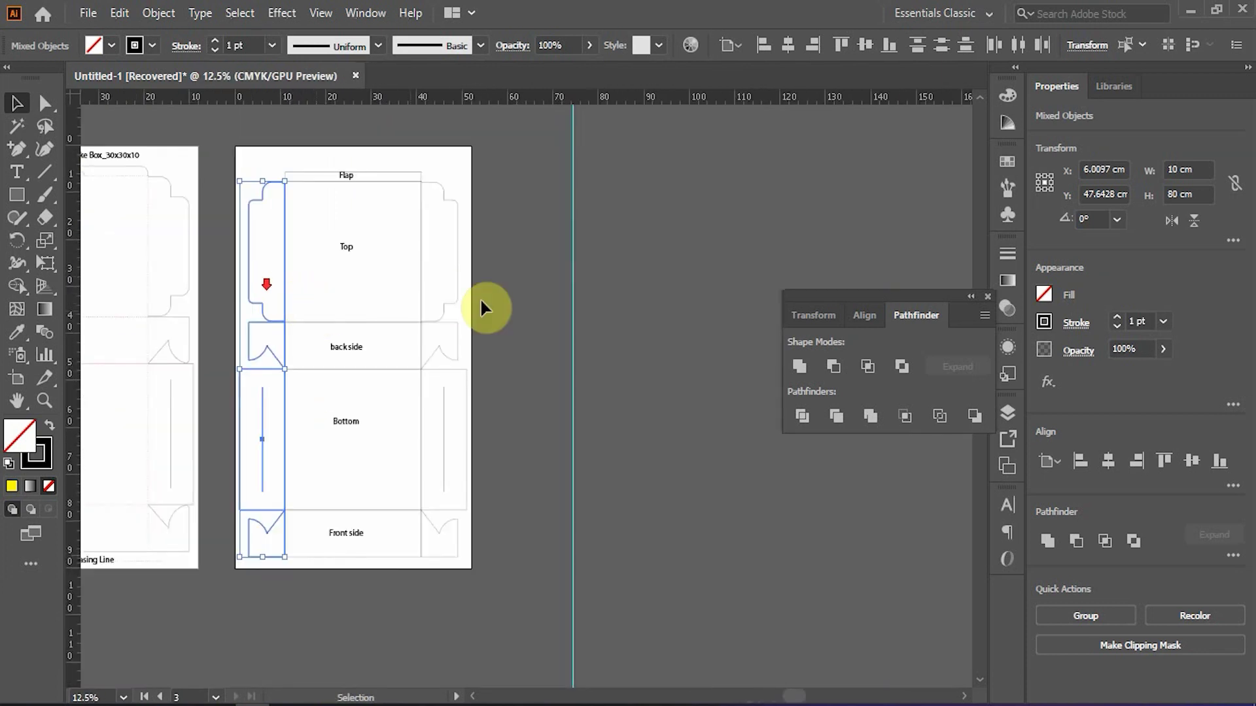
pyautogui.click(540, 262)
# - Round the Flap's two upper corners to a radius of about 1.5 cm
pyautogui.scroll(5, 327, 160)
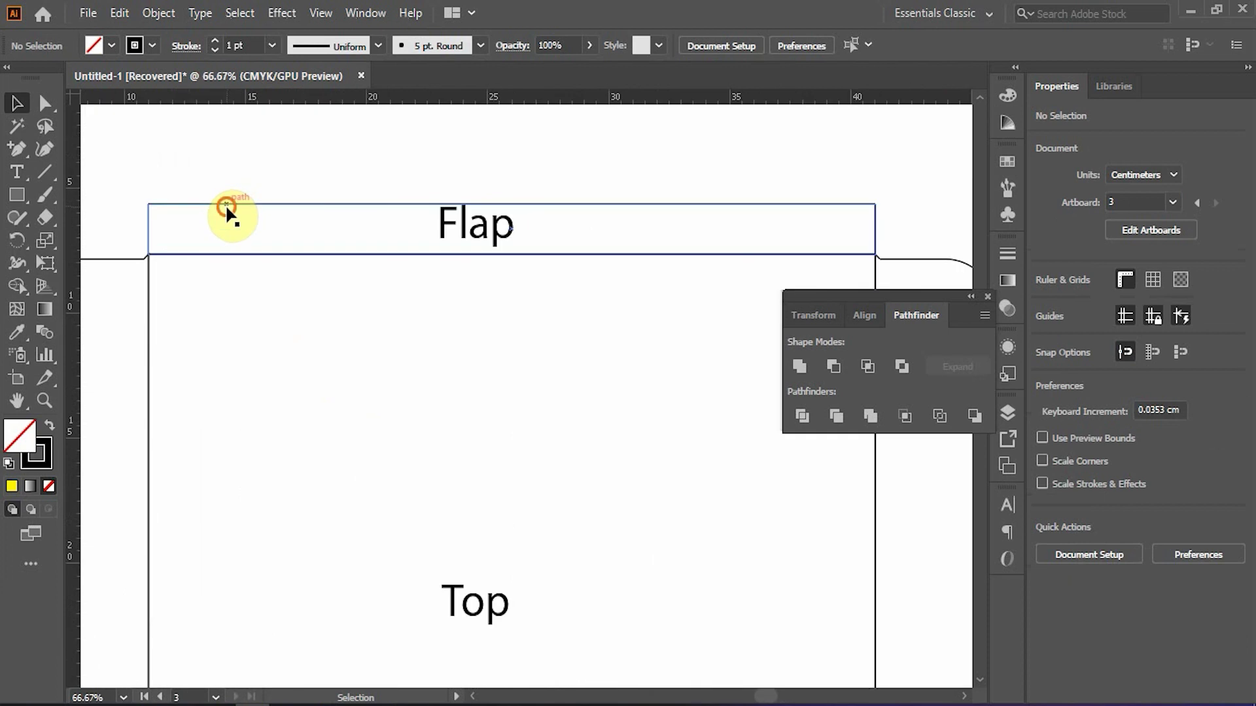
pyautogui.click(227, 208)
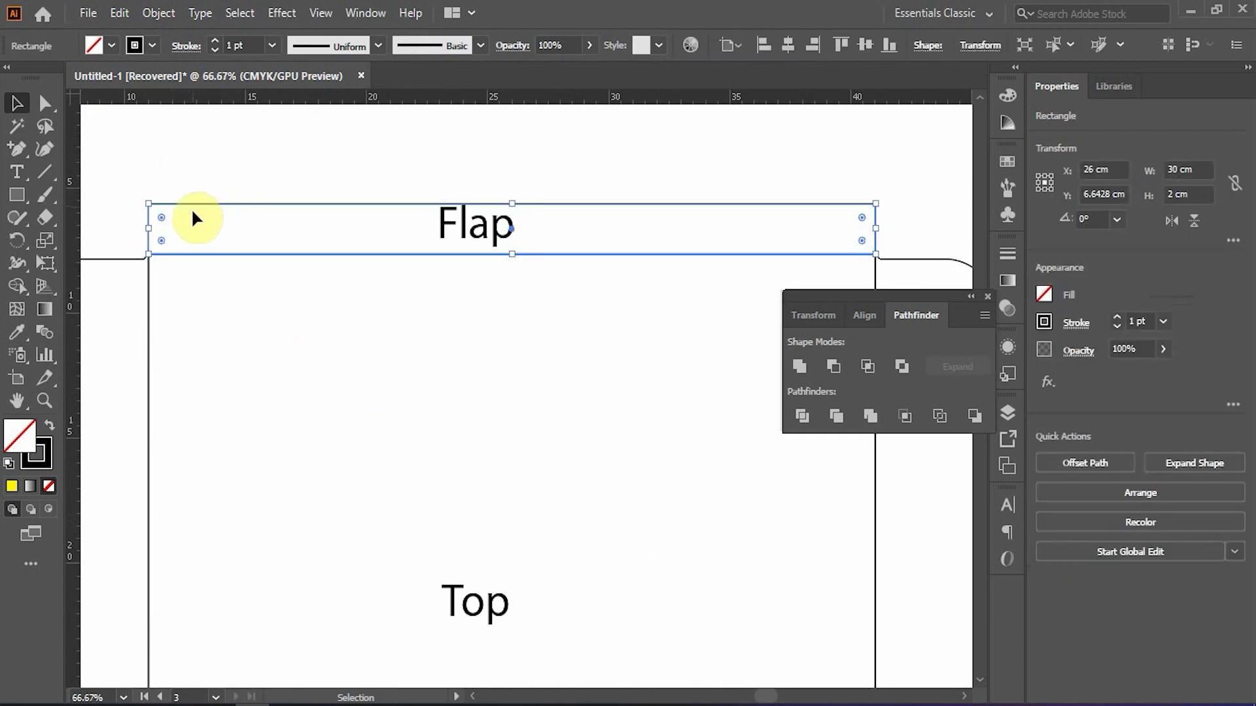
pyautogui.press('a')
pyautogui.click(148, 204)
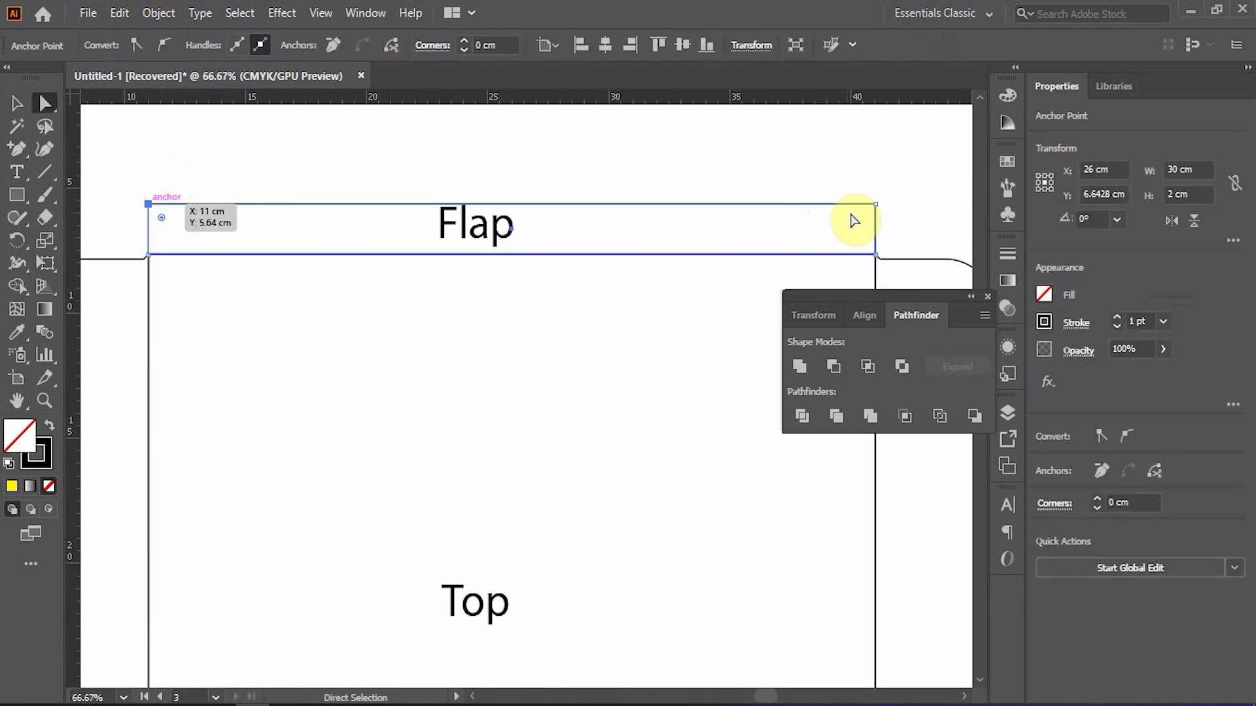
pyautogui.keyDown('shift'); pyautogui.click(874, 206); pyautogui.keyUp('shift')
pyautogui.moveTo(862, 219); pyautogui.dragTo(830, 237)
pyautogui.press('v')
pyautogui.click(487, 159)
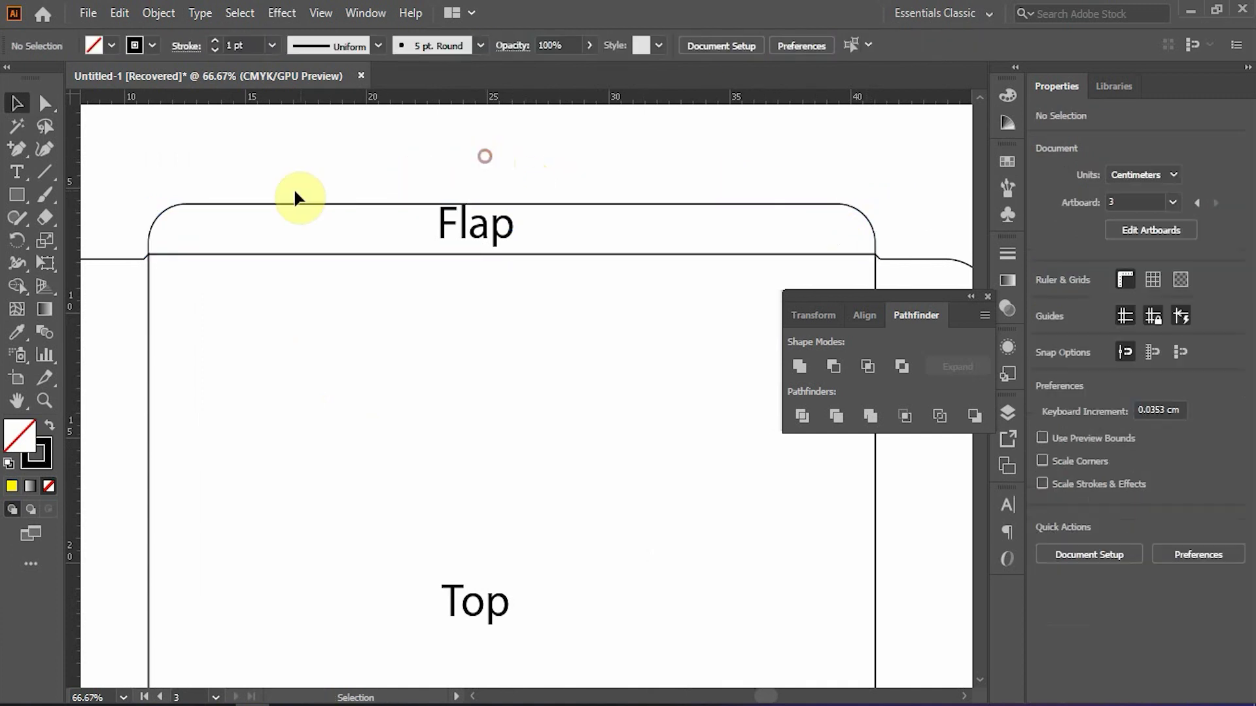
# - Look over the complete dieline from the Flap down to the Front side panel
pyautogui.hotkey('ctrl', '-')
pyautogui.hotkey('ctrl', '-')
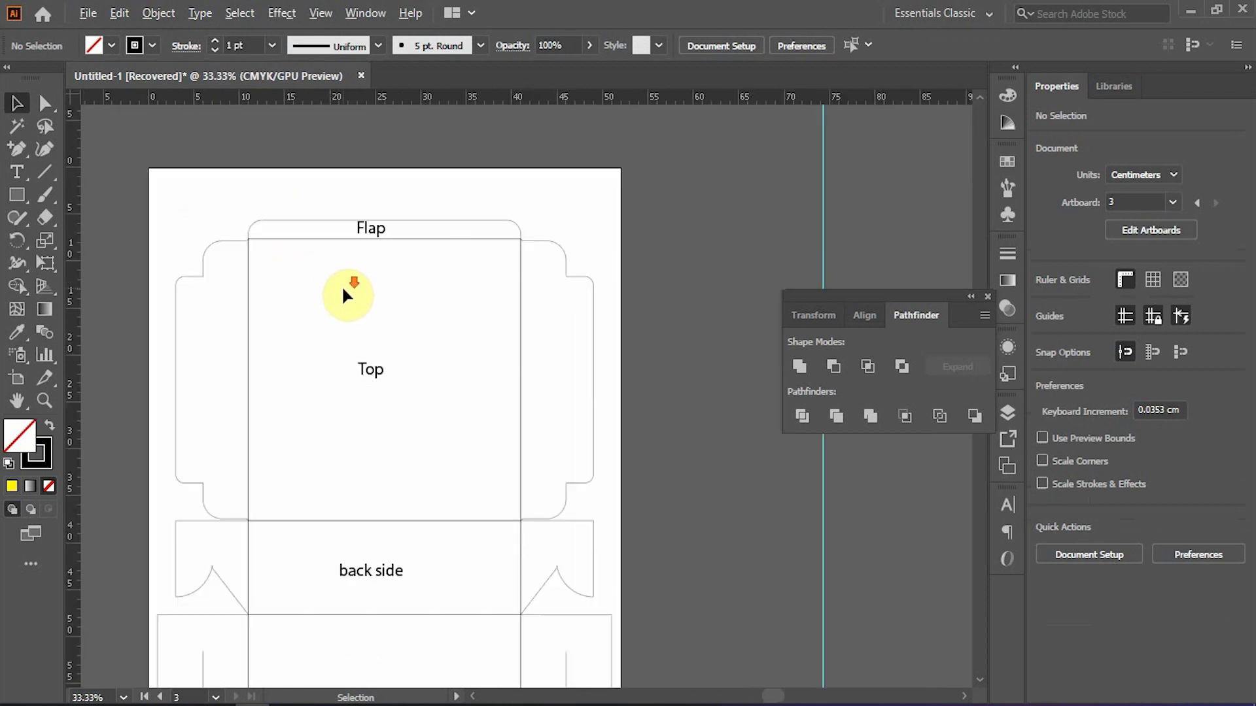
pyautogui.scroll(-1, 343, 291)
pyautogui.moveTo(426, 410); pyautogui.dragTo(426, 245)
pyautogui.scroll(2, 334, 641)
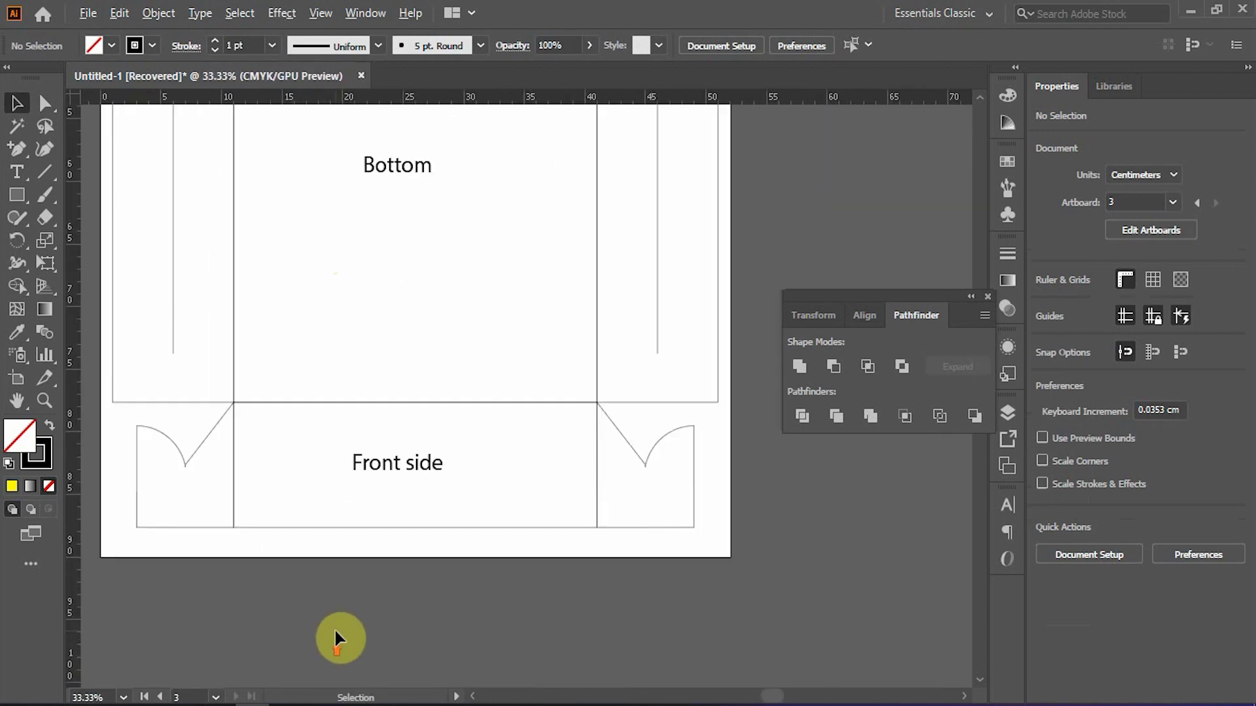
pyautogui.scroll(3, 353, 458)
pyautogui.scroll(-1, 330, 373)
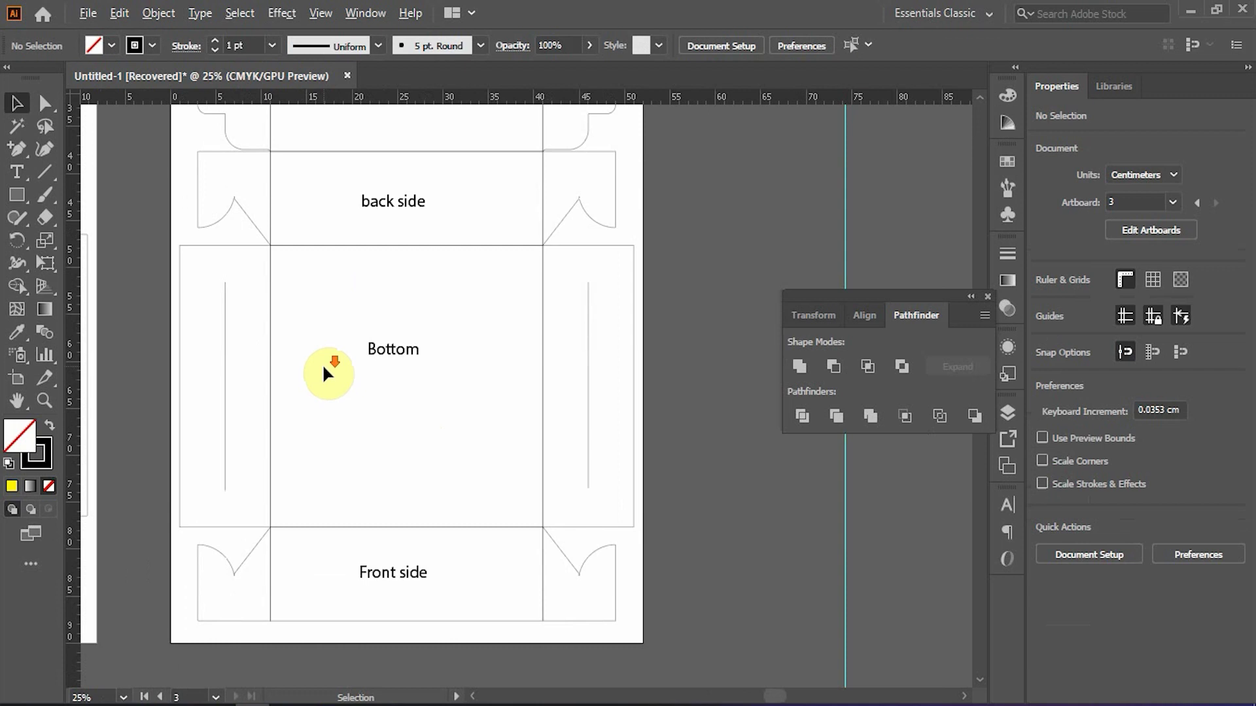
pyautogui.click(274, 282)
pyautogui.click(312, 286)
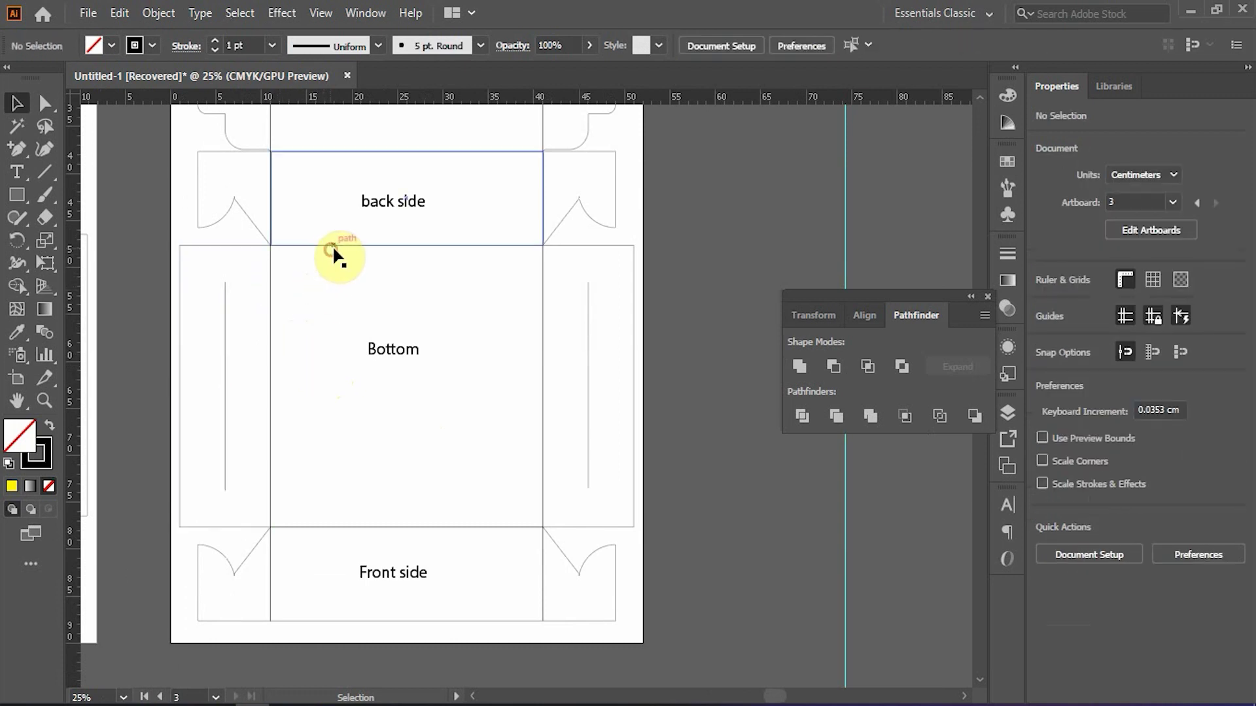
pyautogui.click(332, 247)
pyautogui.moveTo(373, 281); pyautogui.dragTo(364, 524)
pyautogui.moveTo(316, 223); pyautogui.dragTo(313, 287)
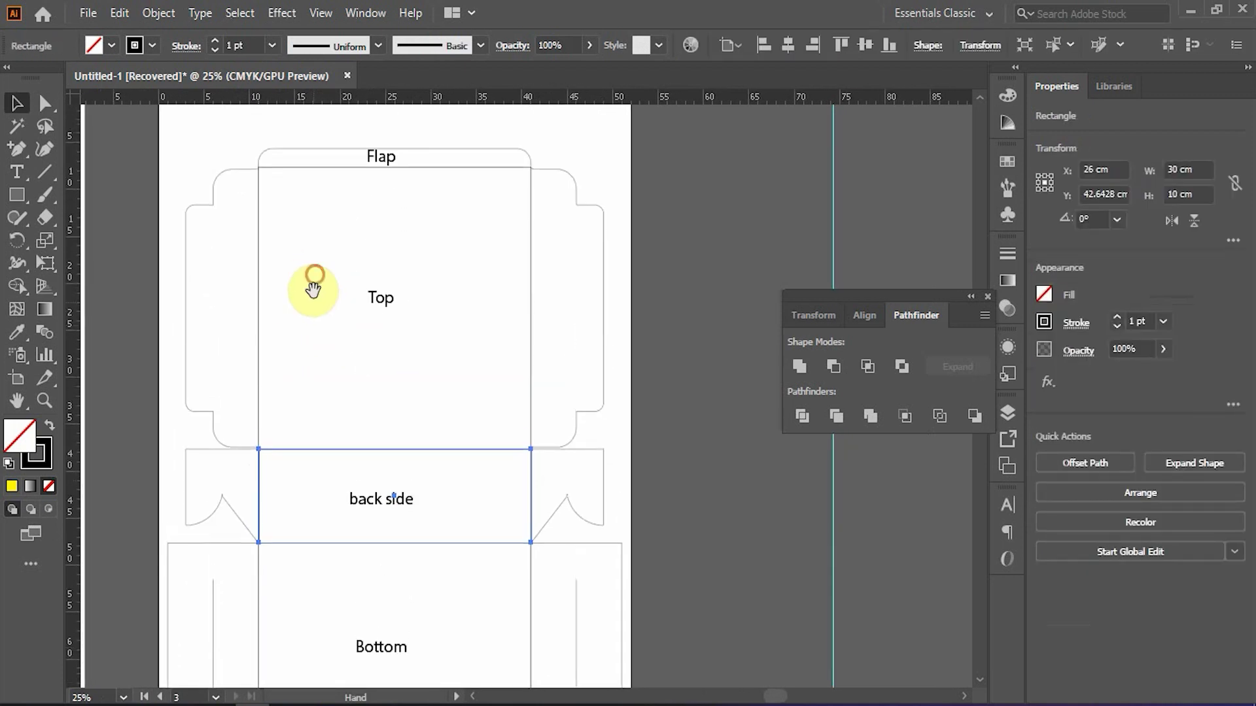
pyautogui.keyDown('shift'); pyautogui.click(304, 169); pyautogui.keyUp('shift')
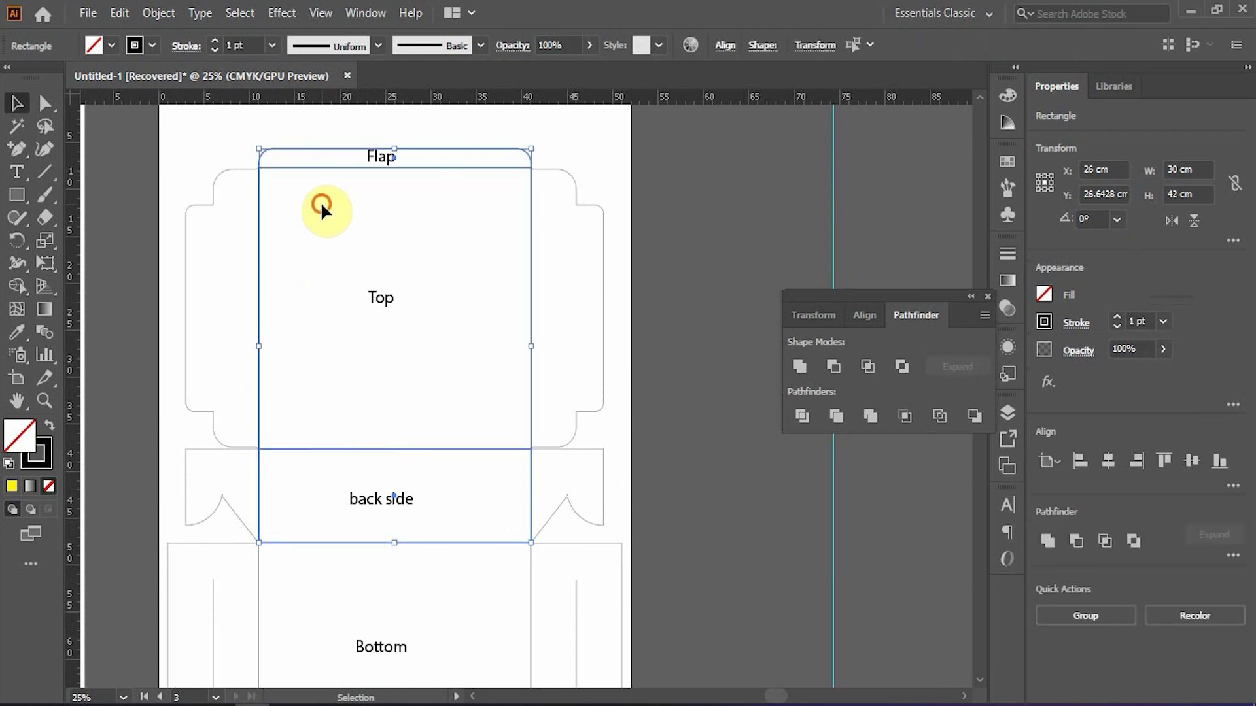
pyautogui.click(320, 202)
# - Delete the Flap's bottom edge segment where it doubles the Top panel's edge
pyautogui.press('a')
pyautogui.click(314, 167)
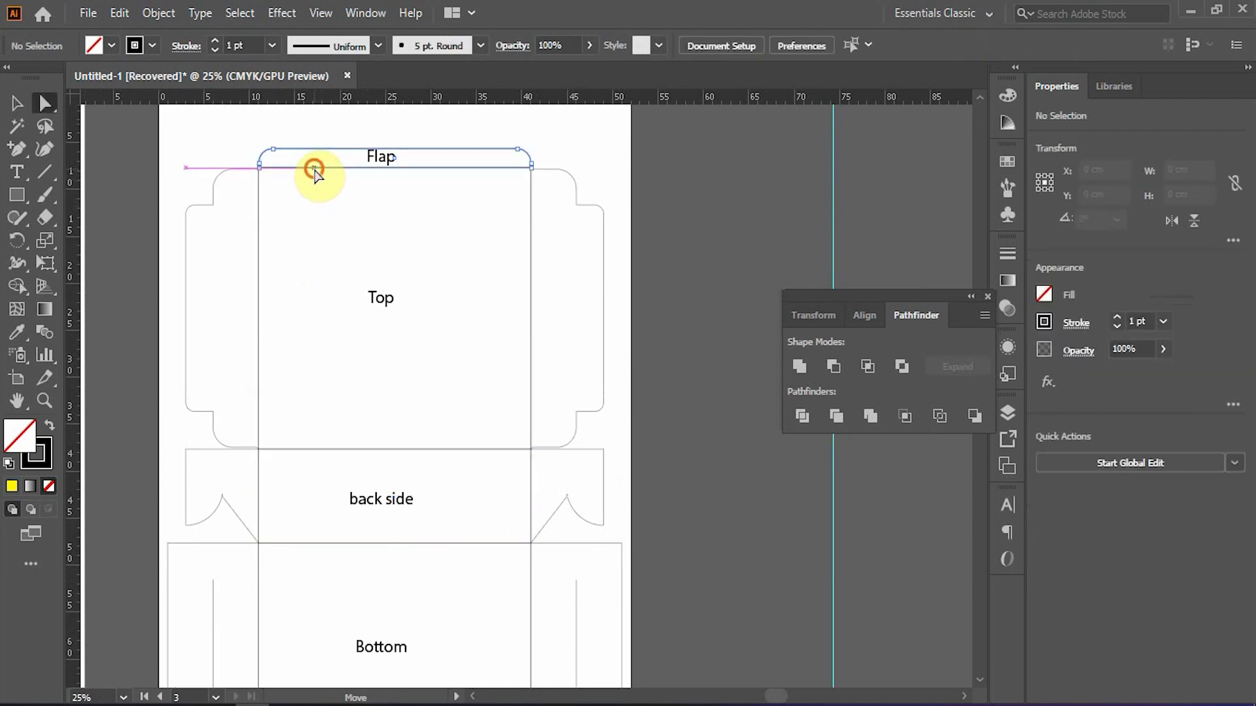
pyautogui.press('Delete')
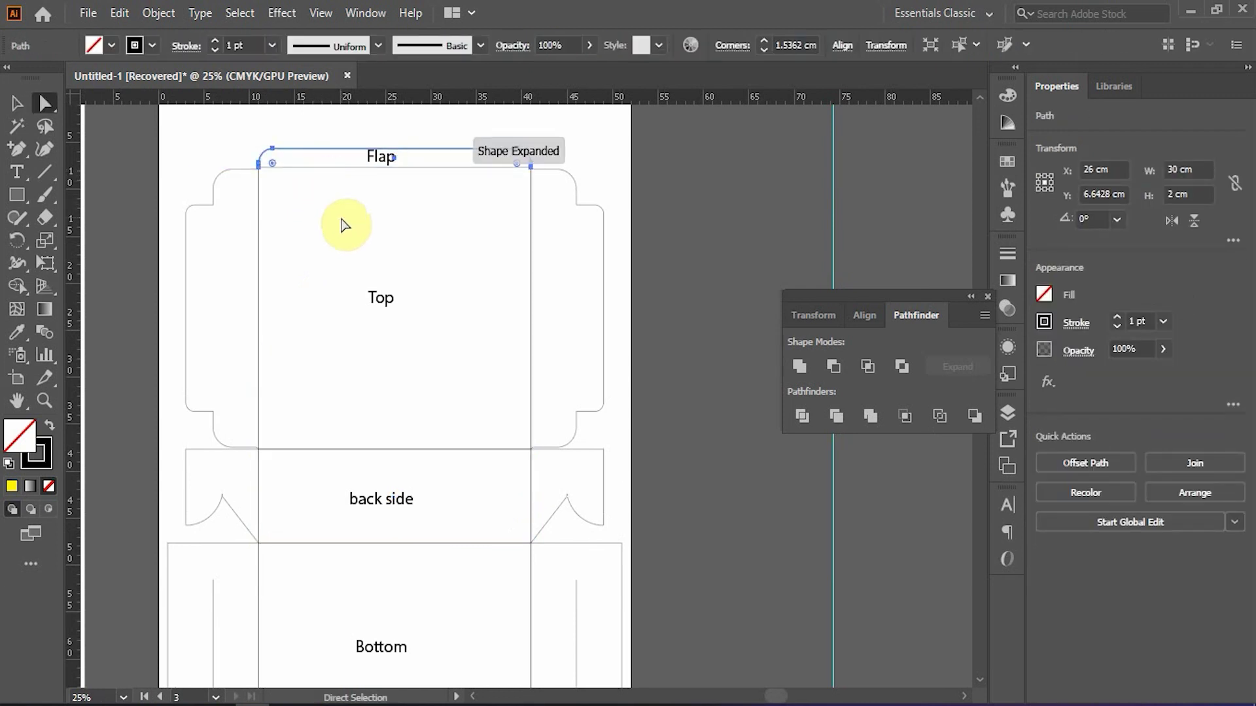
pyautogui.click(341, 225)
# - Delete the back side panel's top and bottom edge segments that overlap the Top and Bottom panels
pyautogui.moveTo(377, 414); pyautogui.dragTo(371, 311)
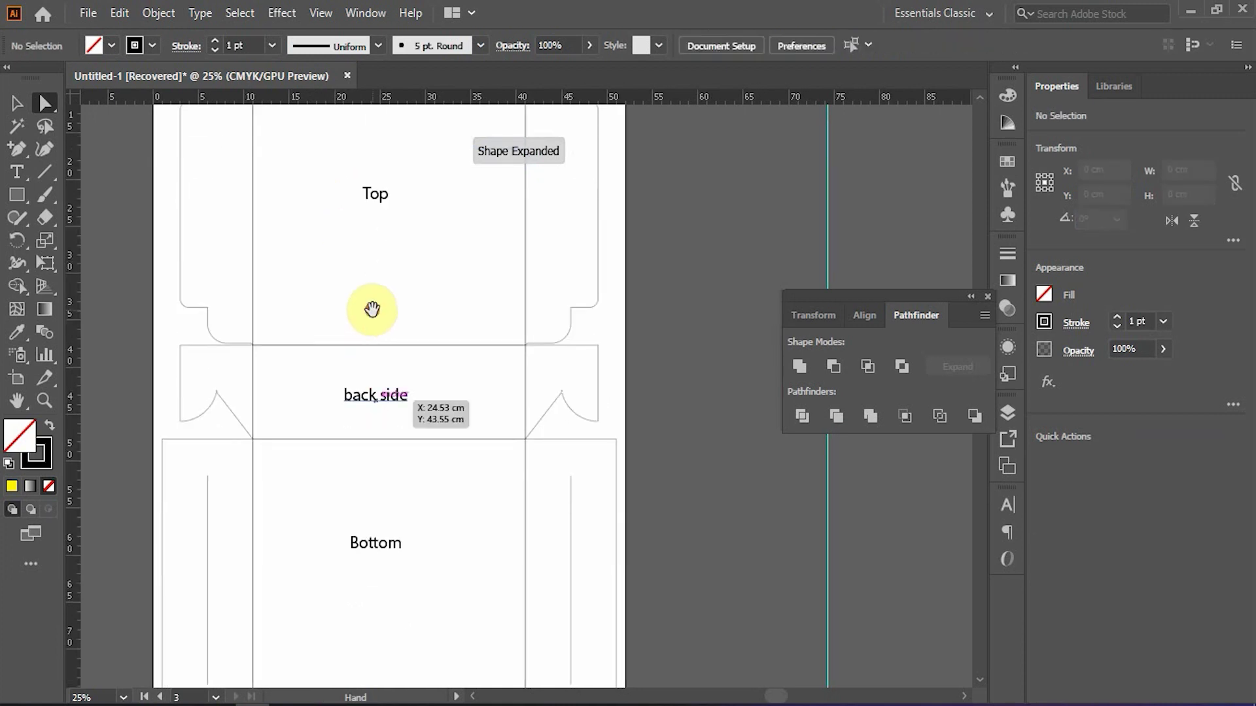
pyautogui.click(372, 345)
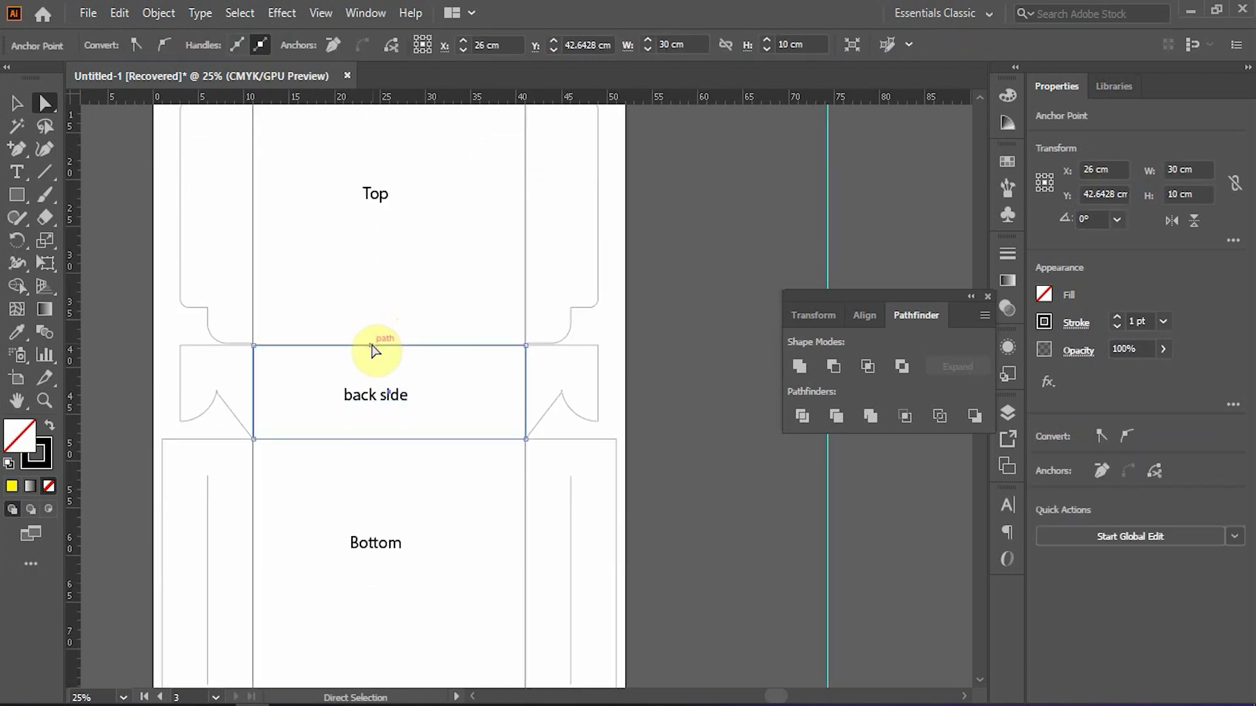
pyautogui.press('Delete')
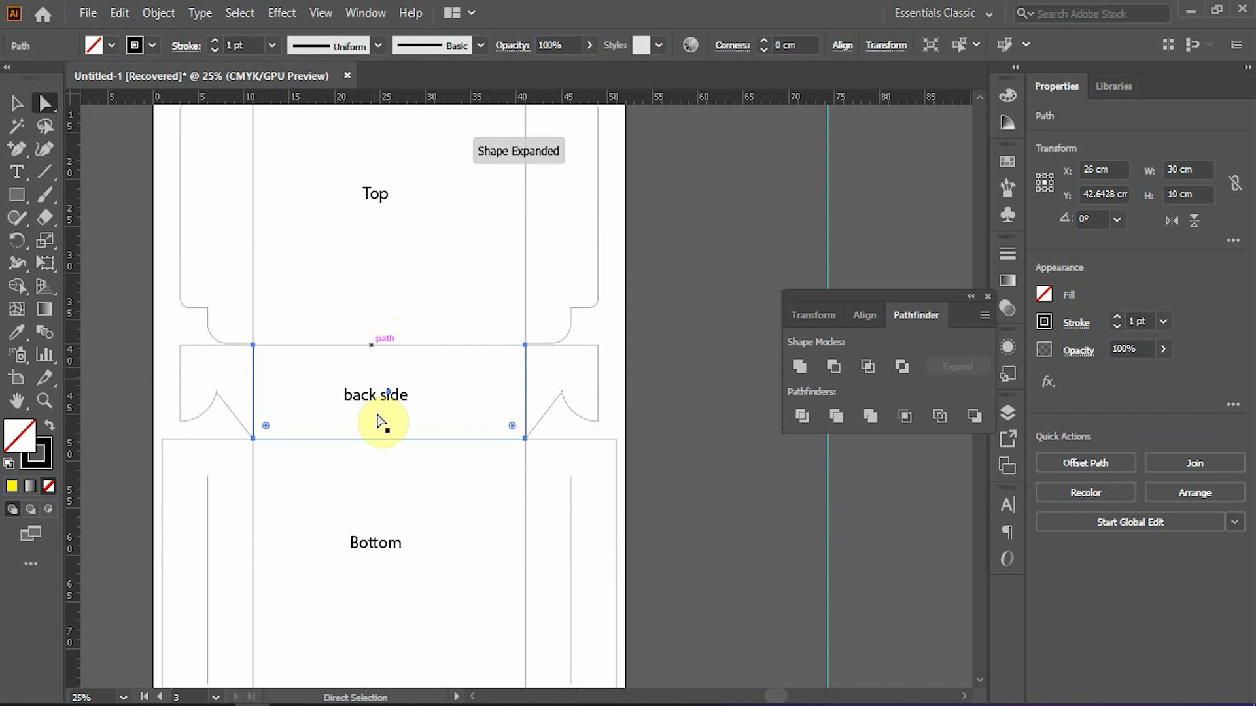
pyautogui.click(384, 484)
pyautogui.click(384, 439)
pyautogui.press('Delete')
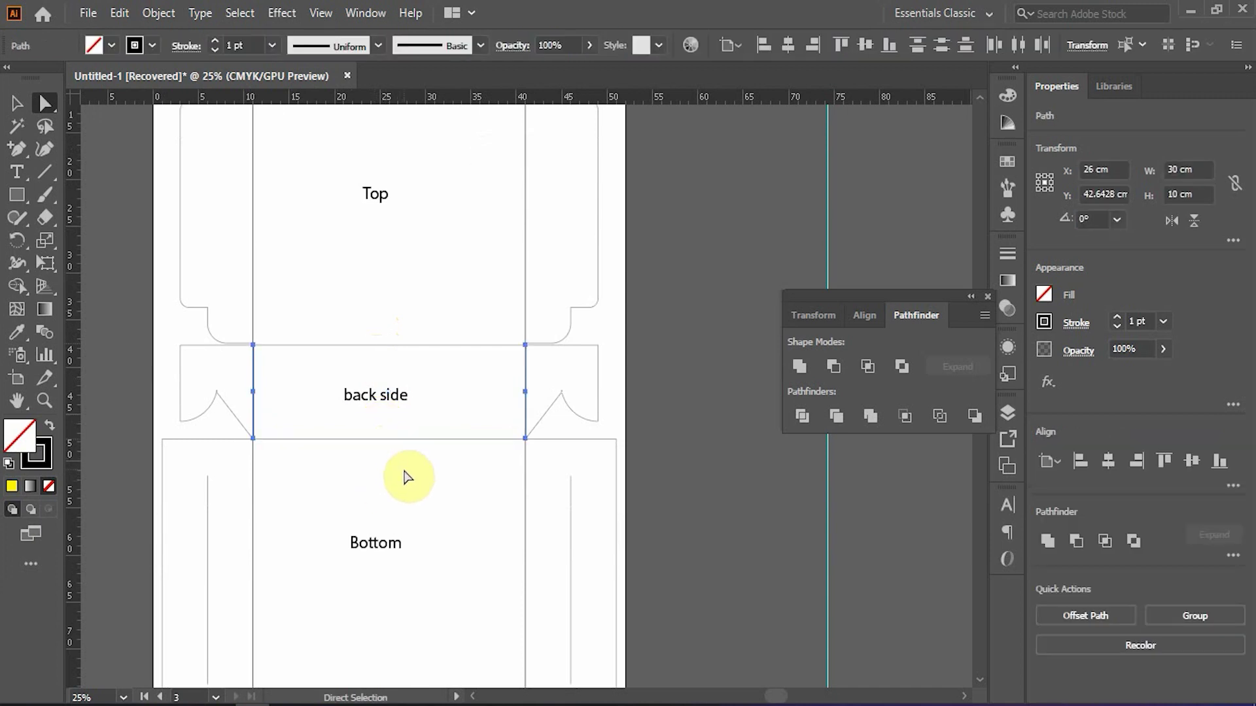
pyautogui.click(402, 467)
# - Delete the Front side panel's top edge segment where it overlaps the Bottom panel
pyautogui.press('v')
pyautogui.moveTo(417, 529); pyautogui.dragTo(414, 337)
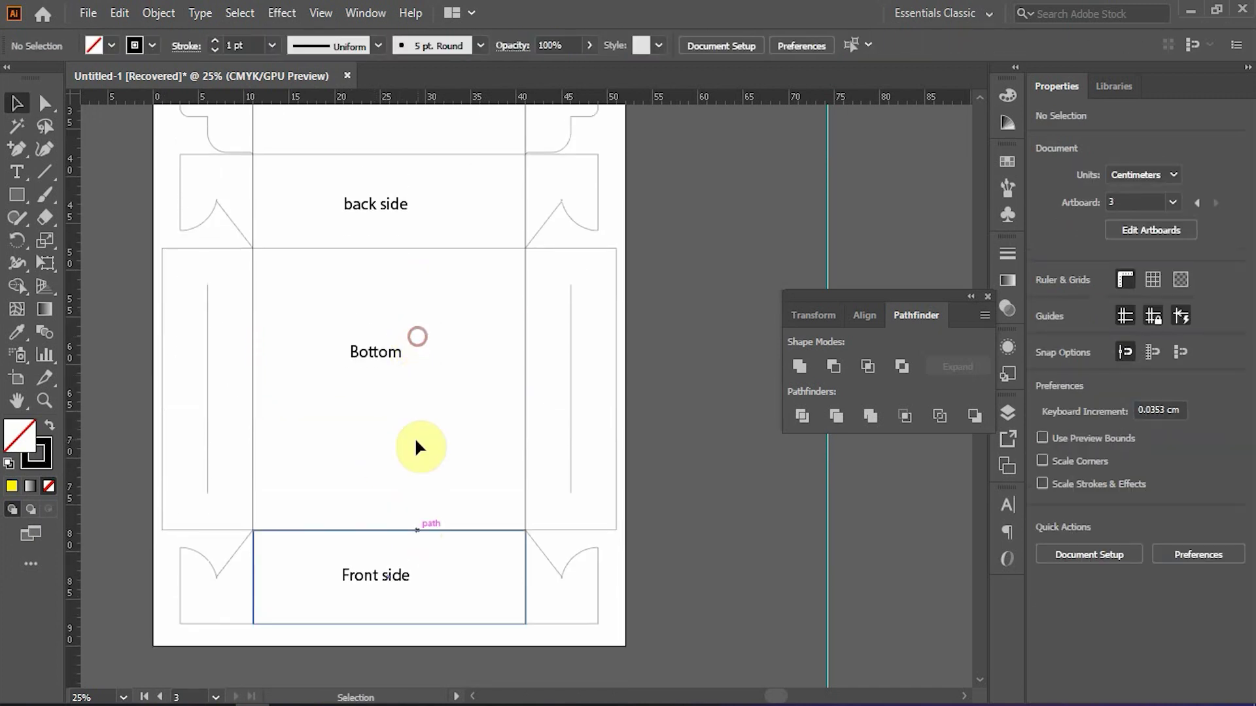
pyautogui.click(429, 486)
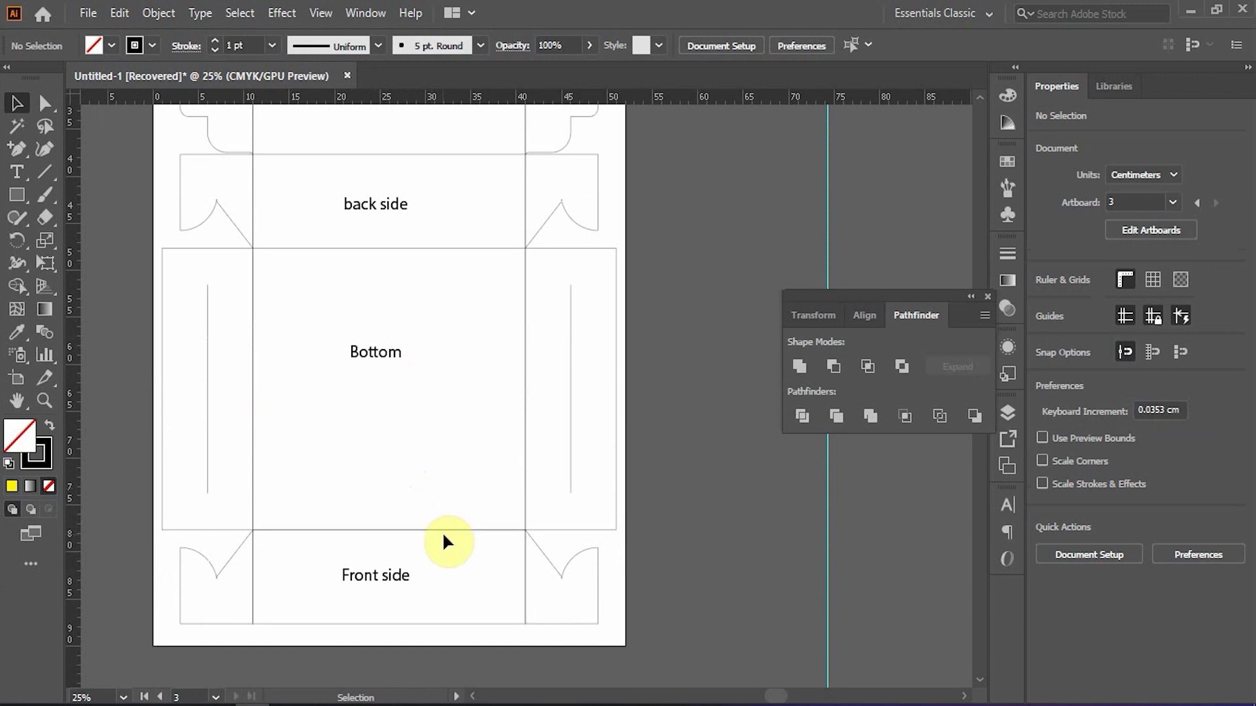
pyautogui.click(442, 531)
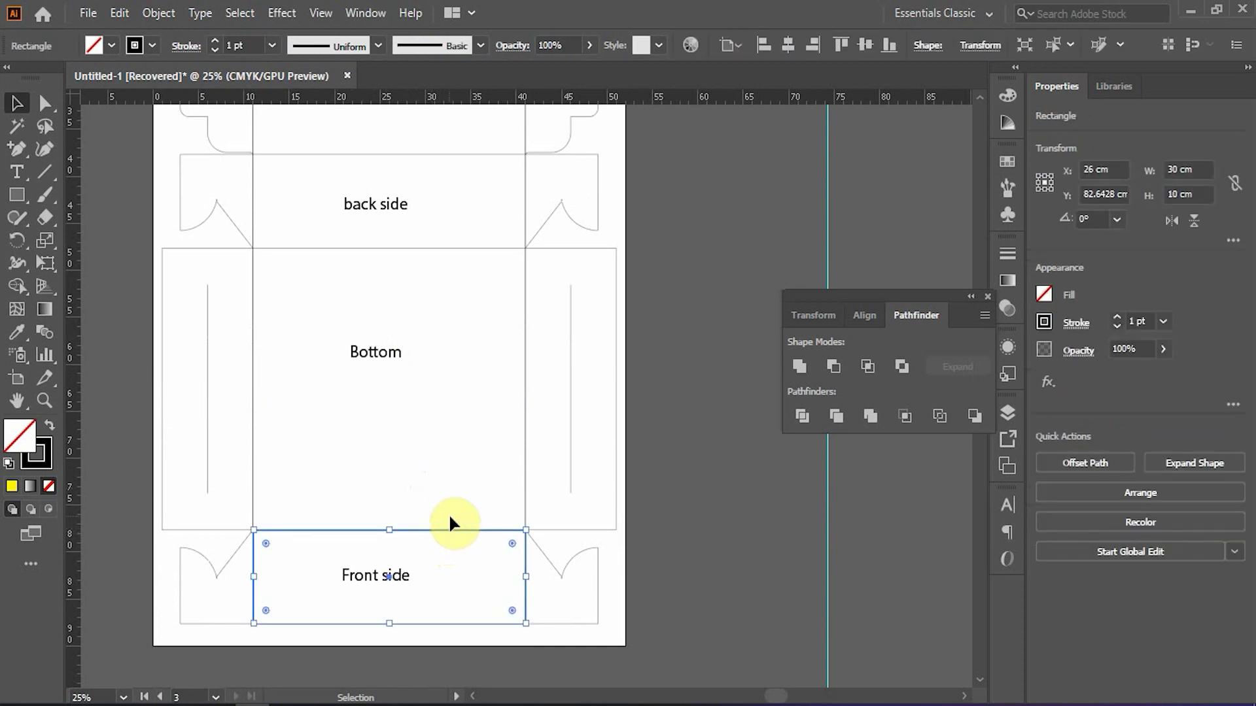
pyautogui.click(449, 508)
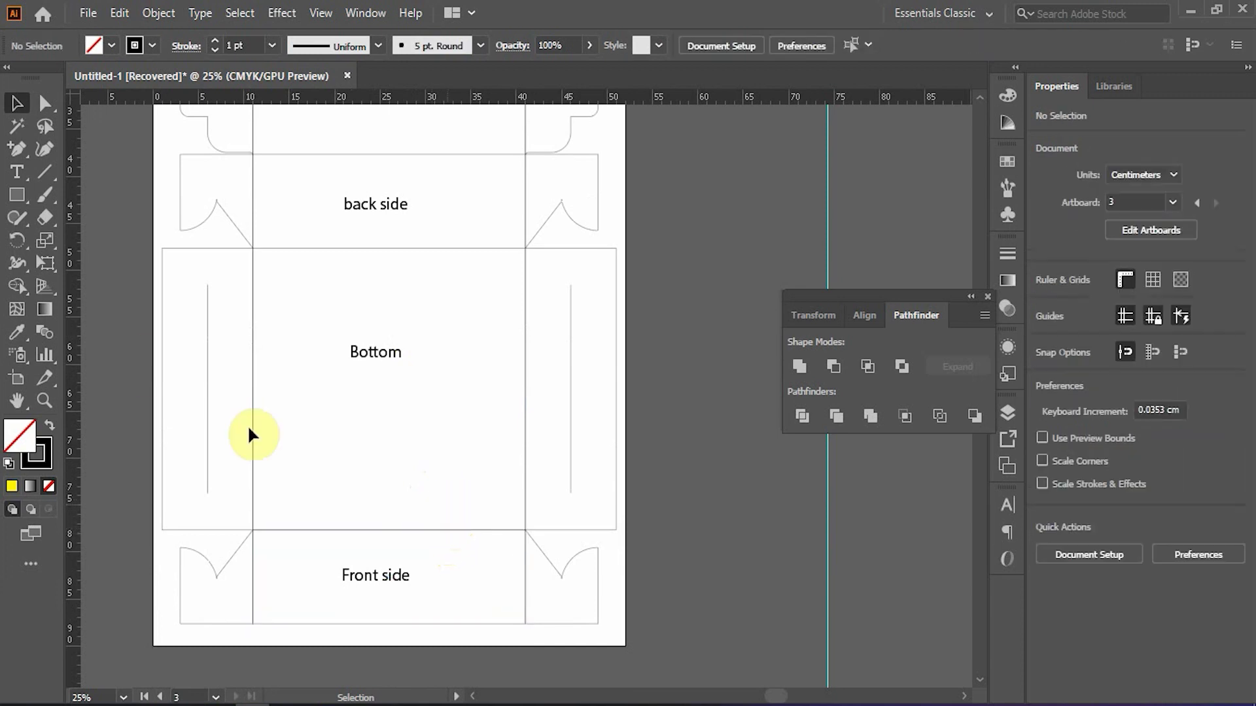
pyautogui.click(60, 116)
pyautogui.click(405, 532)
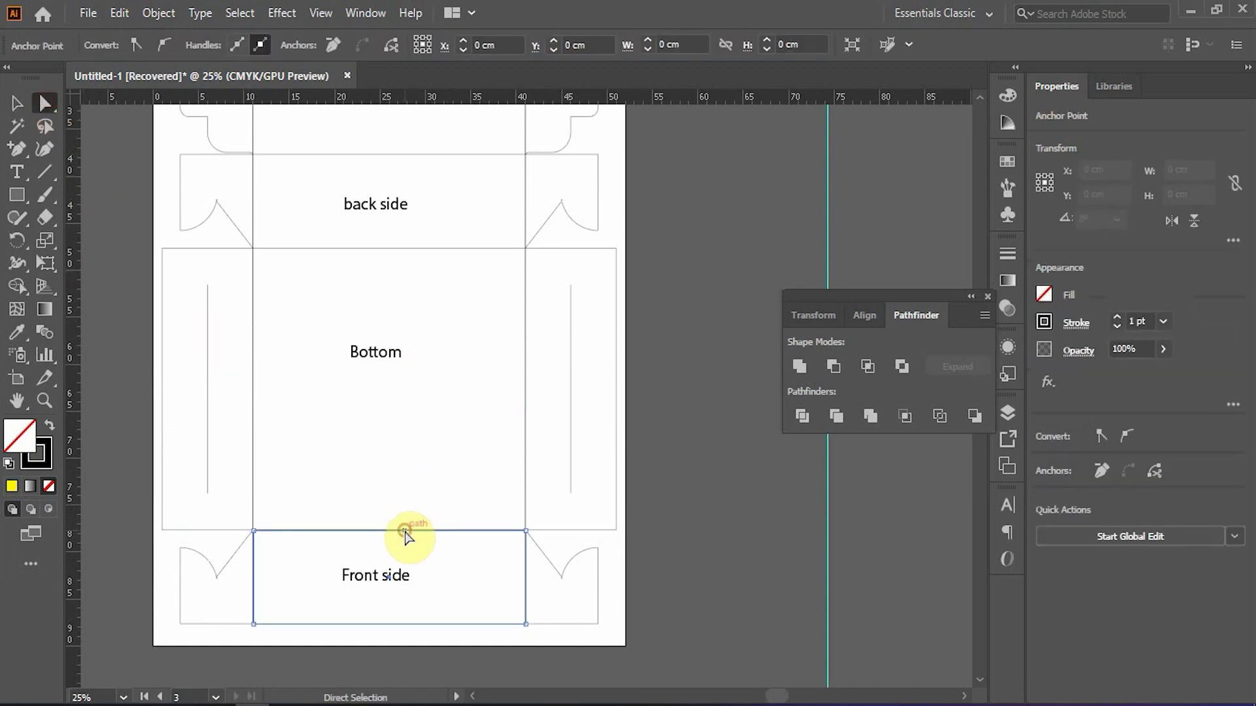
pyautogui.press('Delete')
pyautogui.press('v')
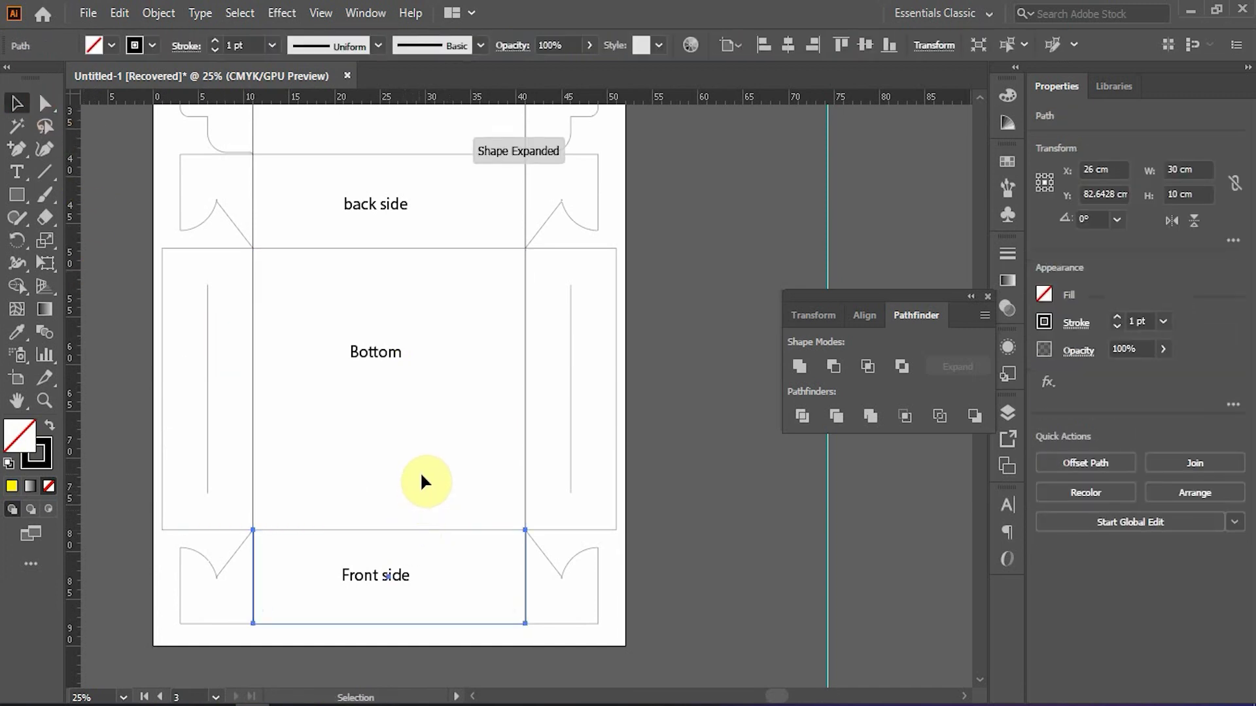
pyautogui.click(423, 462)
# - Apply the red dashed creasing line style from the Final Die Line artboard to the Top and Bottom panels with the Eyedropper
pyautogui.click(430, 529)
pyautogui.moveTo(434, 306); pyautogui.dragTo(439, 494)
pyautogui.keyDown('shift'); pyautogui.click(429, 344); pyautogui.keyUp('shift')
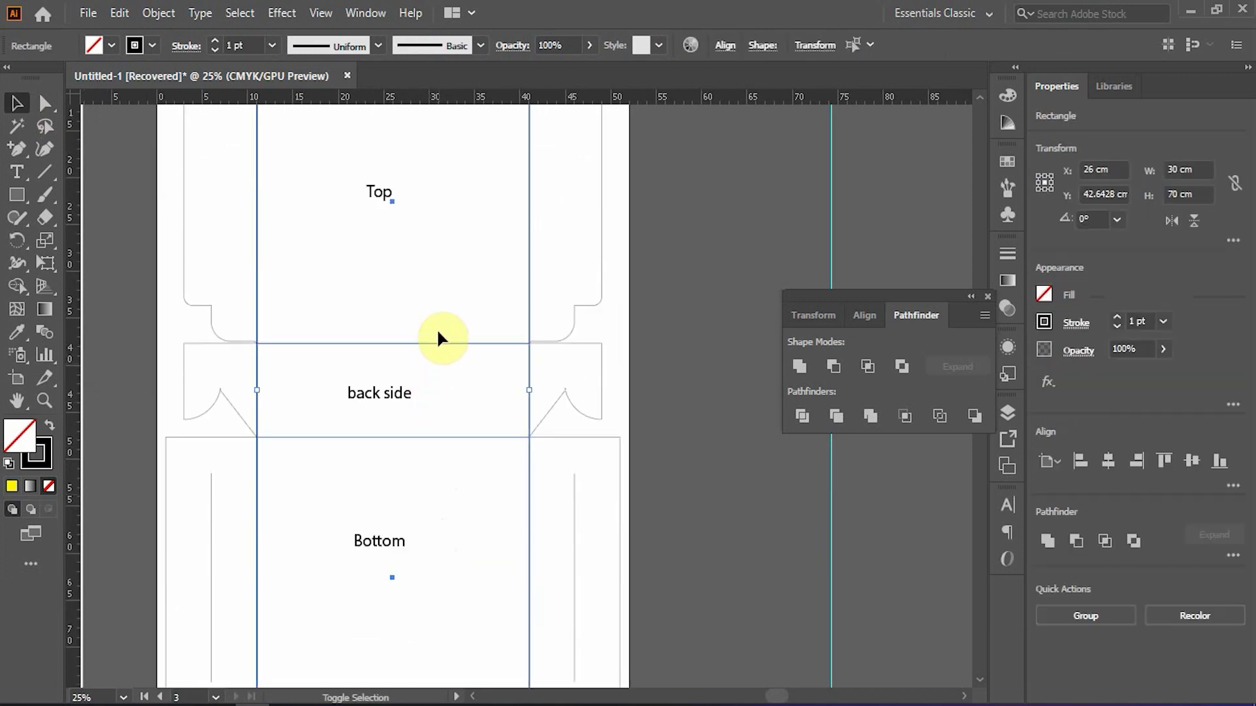
pyautogui.scroll(-2, 437, 323)
pyautogui.click(437, 301)
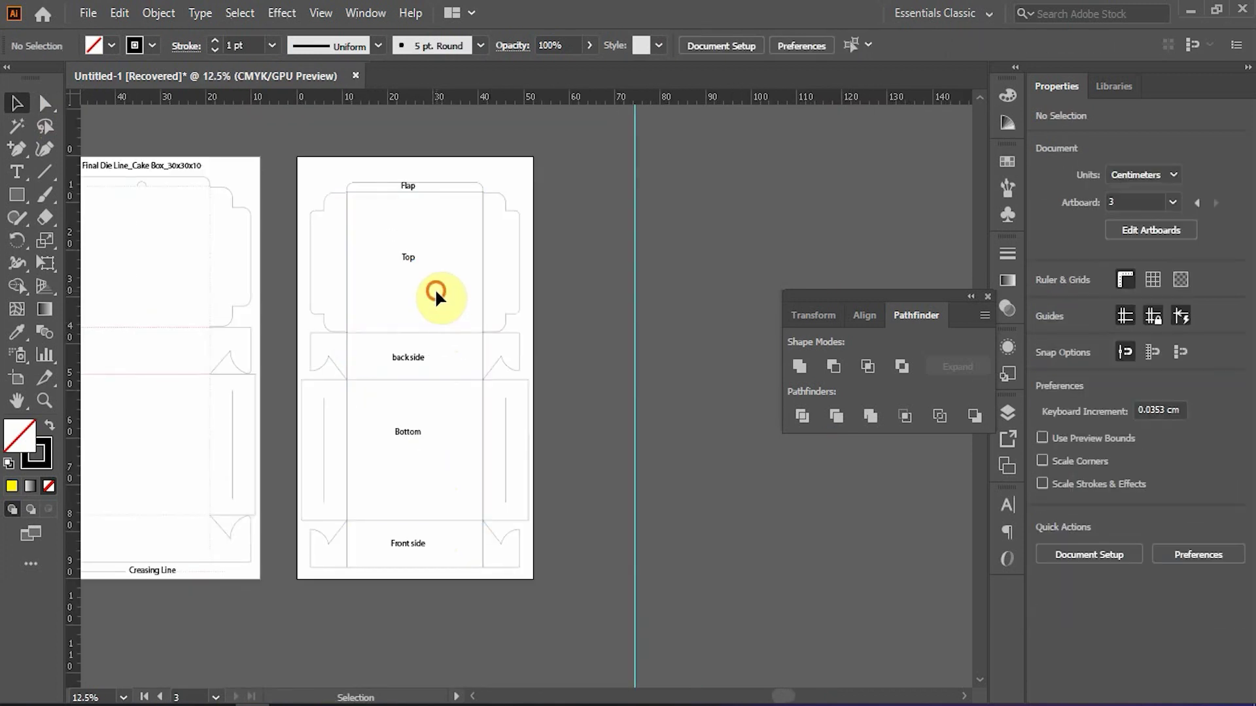
pyautogui.click(457, 526)
pyautogui.press('i')
pyautogui.click(190, 328)
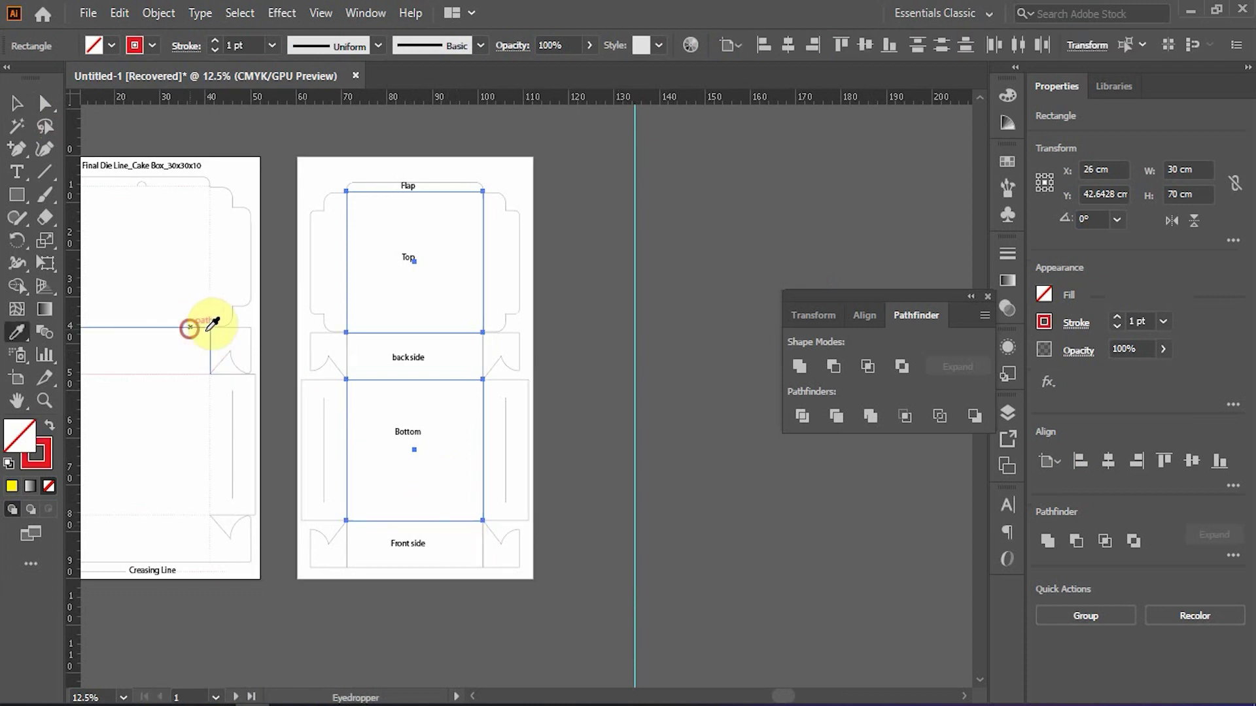
pyautogui.press('v')
pyautogui.click(570, 324)
pyautogui.scroll(3, 472, 311)
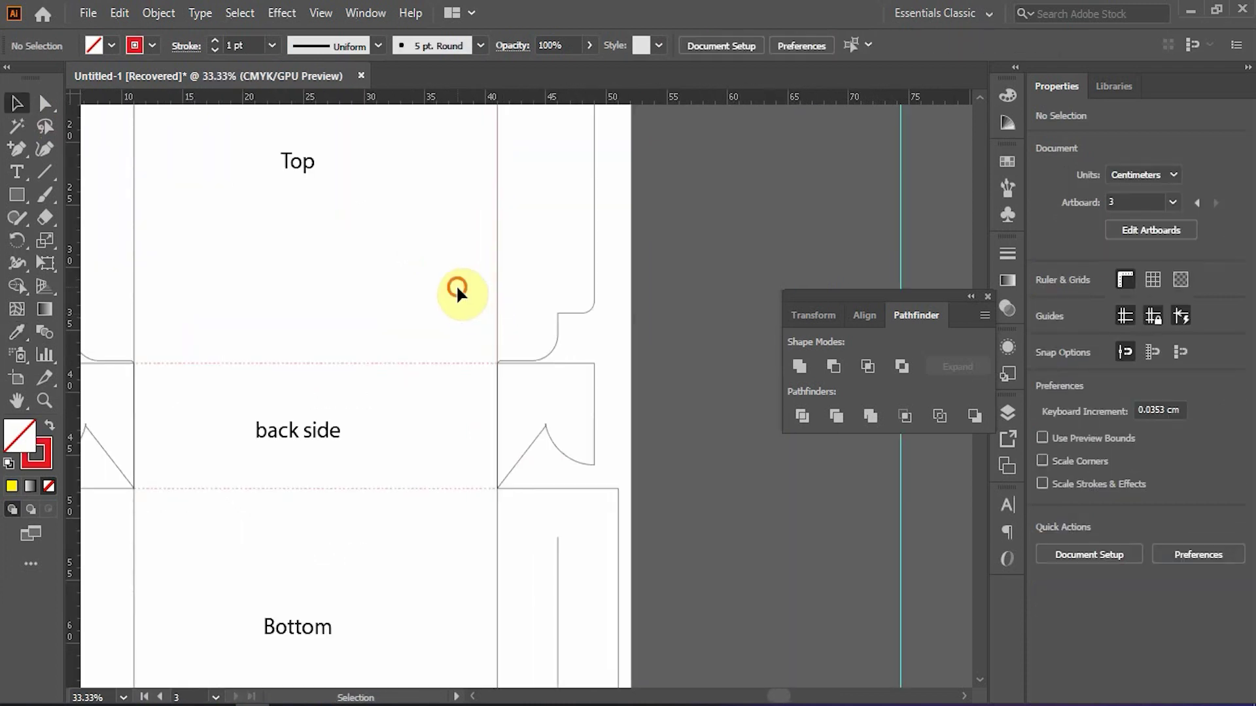
pyautogui.moveTo(461, 253); pyautogui.dragTo(551, 437)
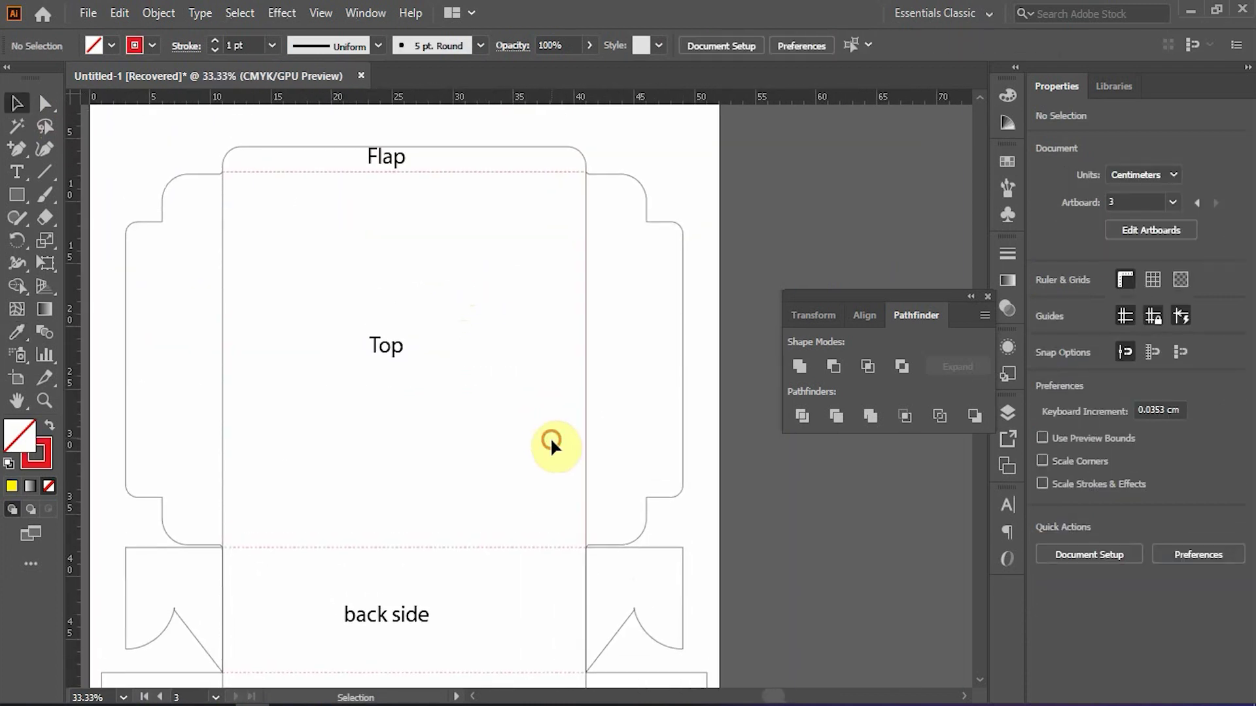
pyautogui.click(684, 328)
pyautogui.press('a')
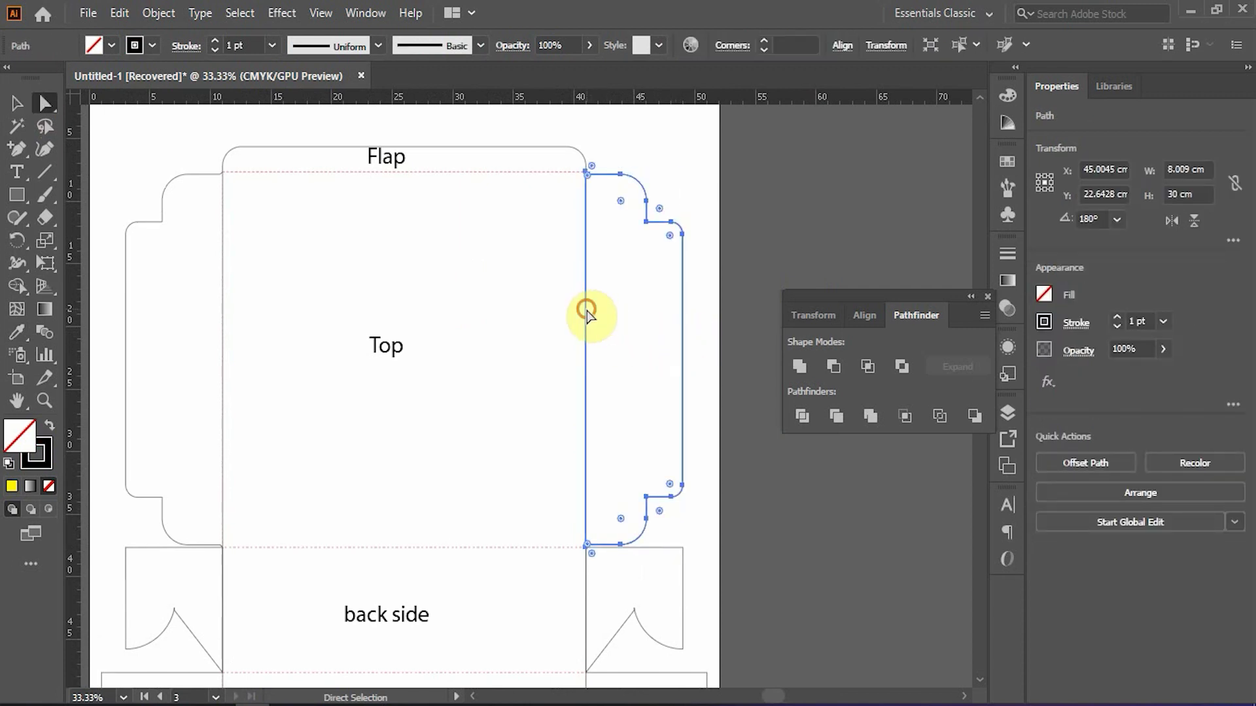
pyautogui.moveTo(554, 304); pyautogui.dragTo(596, 339)
pyautogui.click(600, 344)
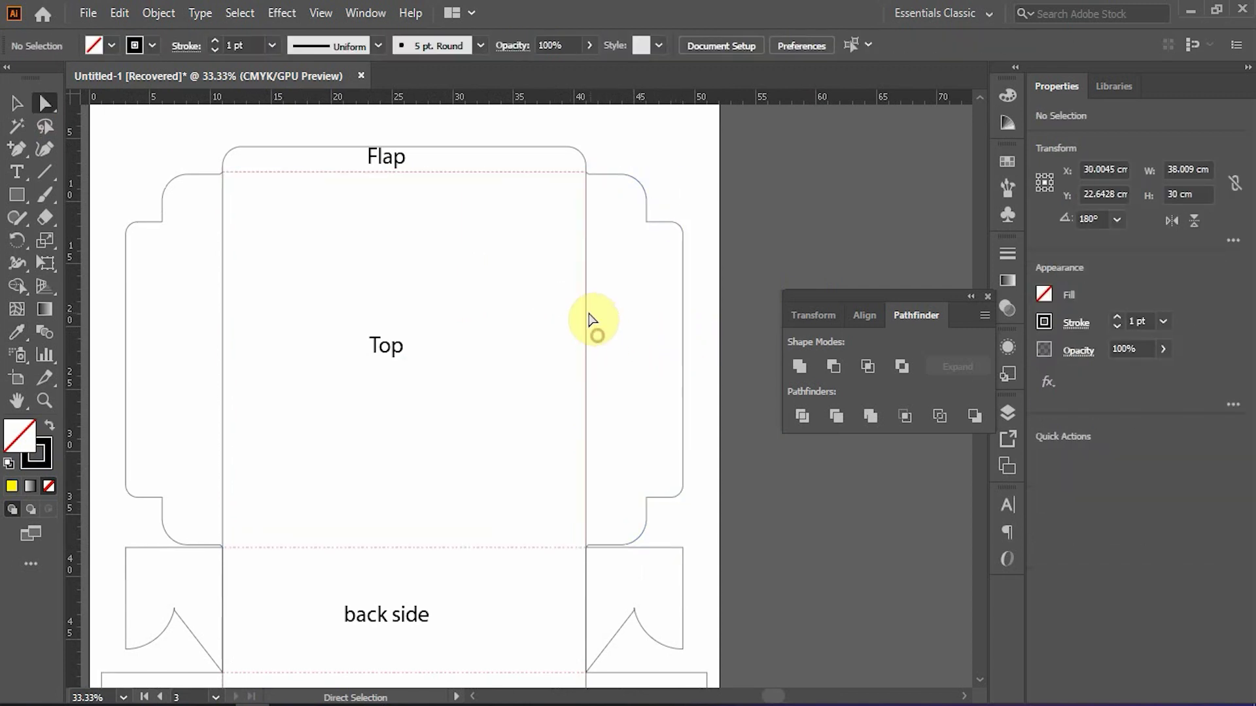
pyautogui.click(586, 316)
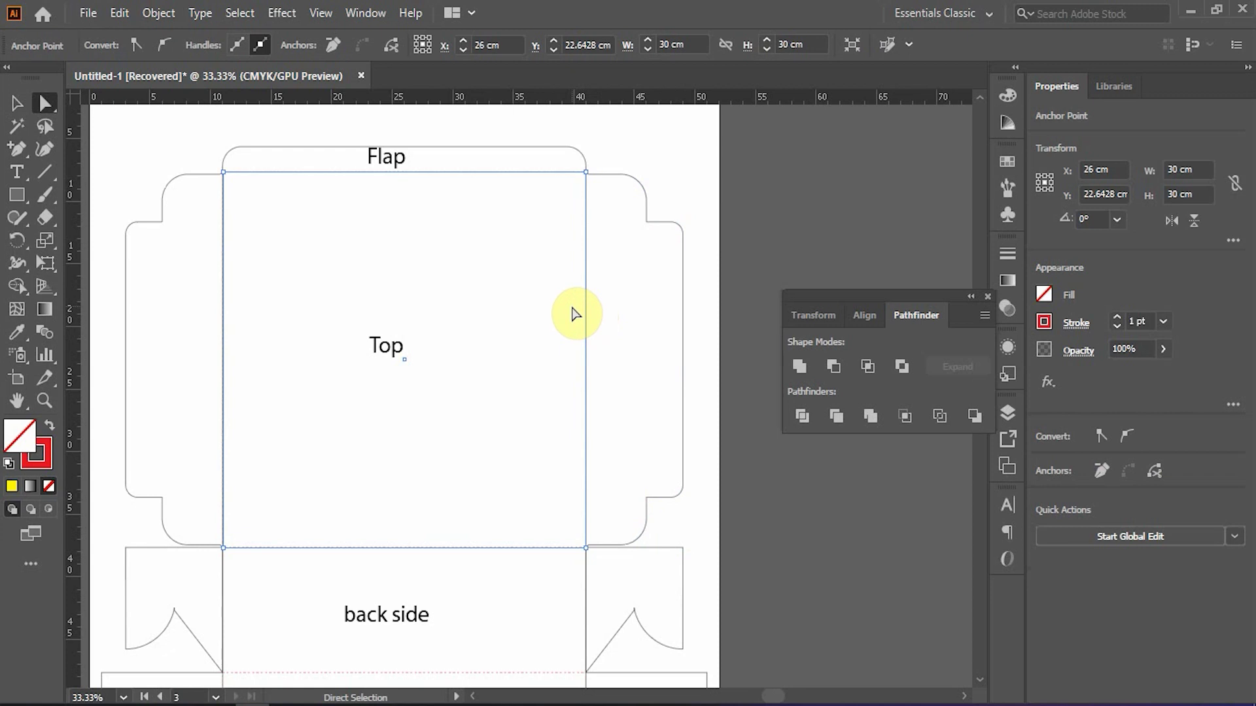
pyautogui.click(542, 292)
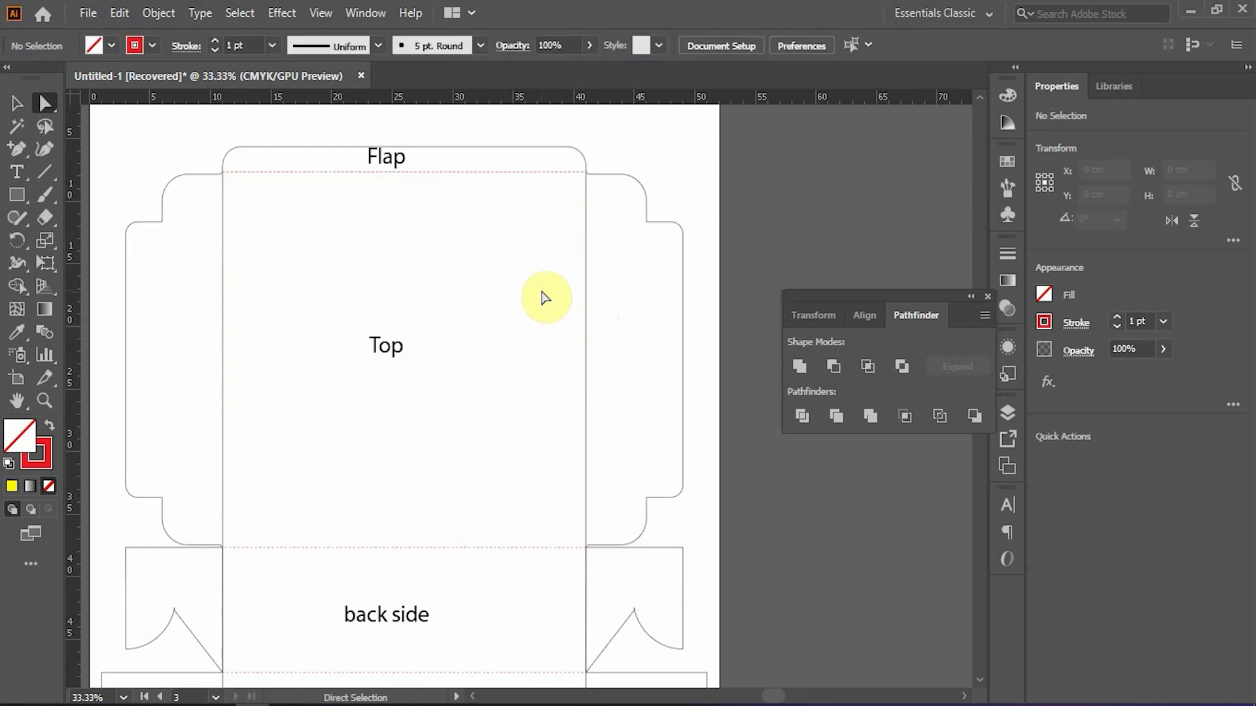
pyautogui.press('c')
pyautogui.press('v')
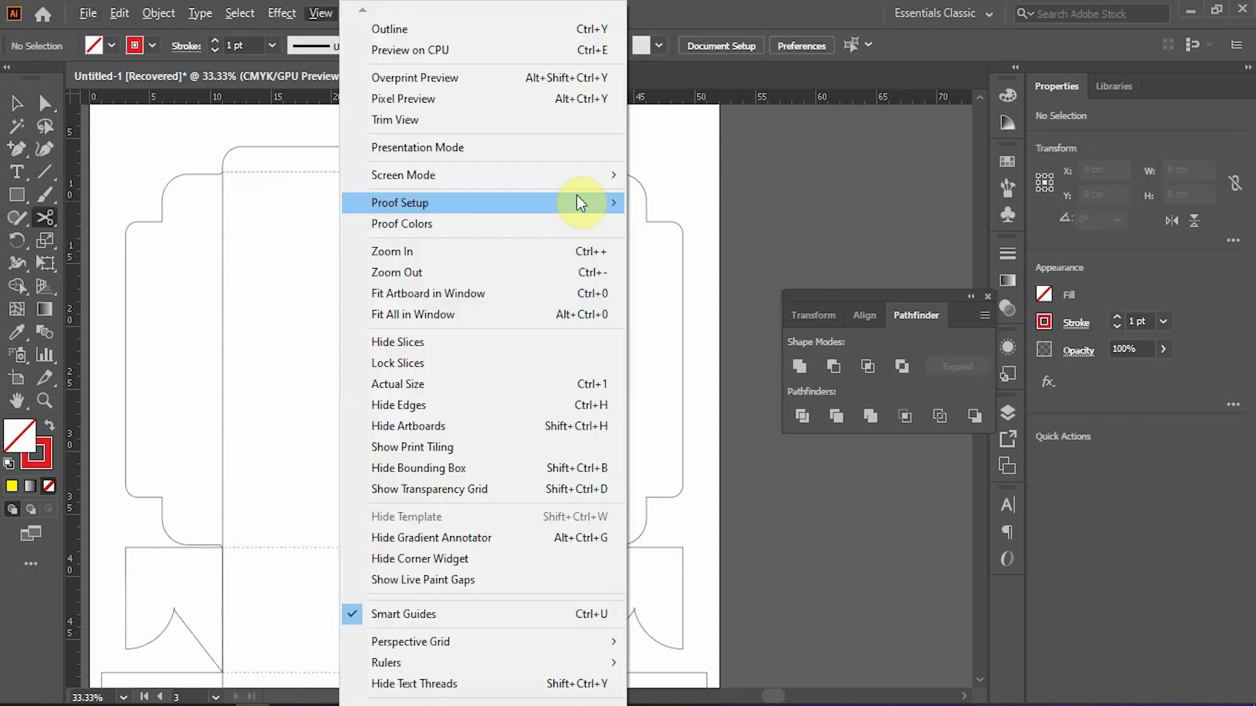
pyautogui.click(171, 156)
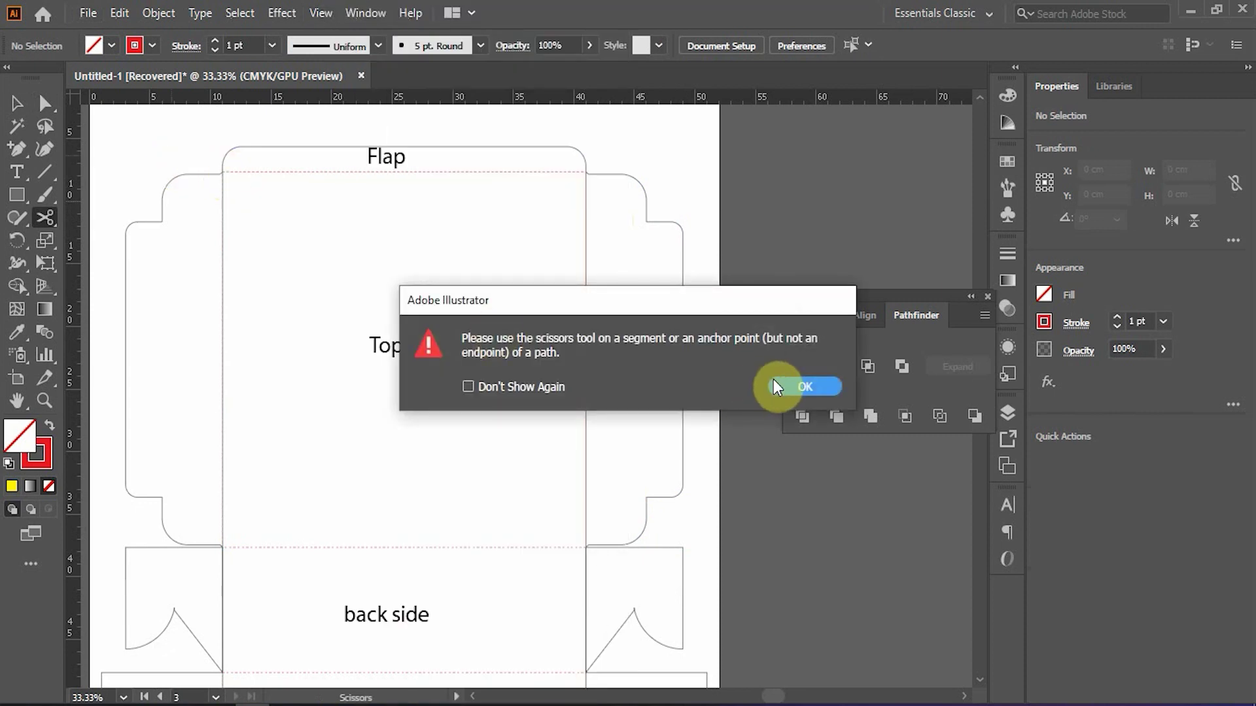
pyautogui.click(801, 390)
pyautogui.press('v')
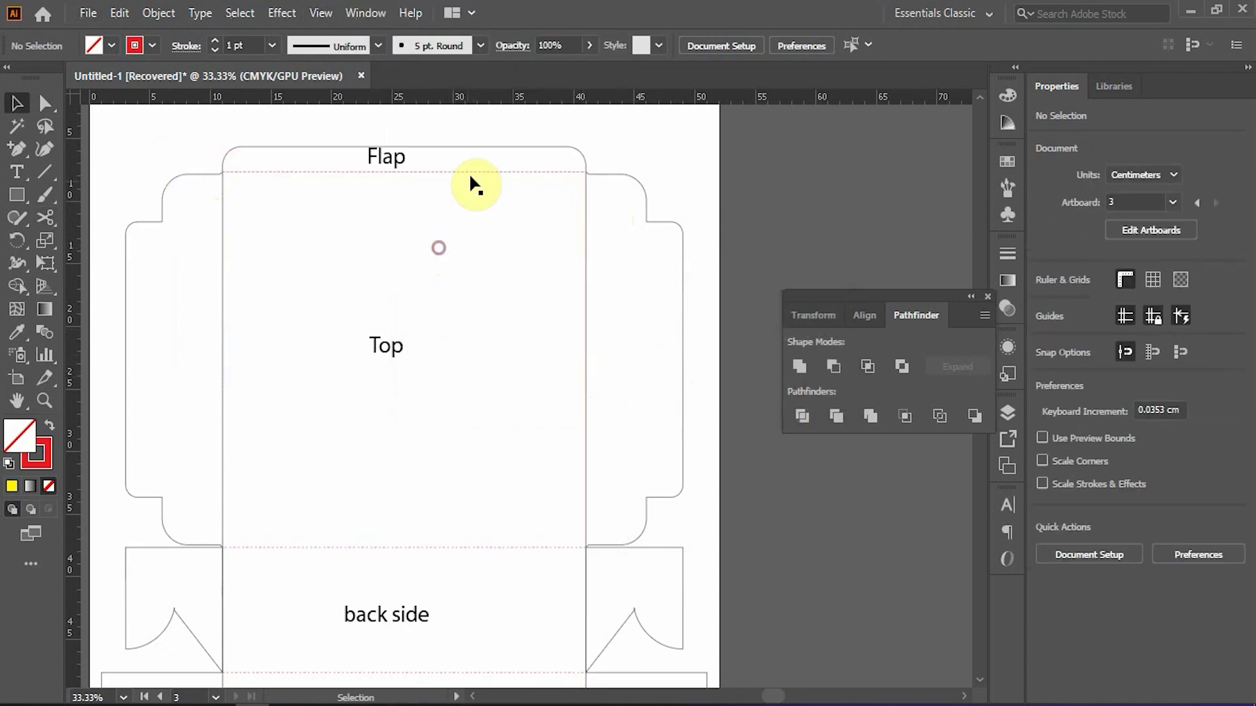
pyautogui.click(470, 174)
pyautogui.click(531, 254)
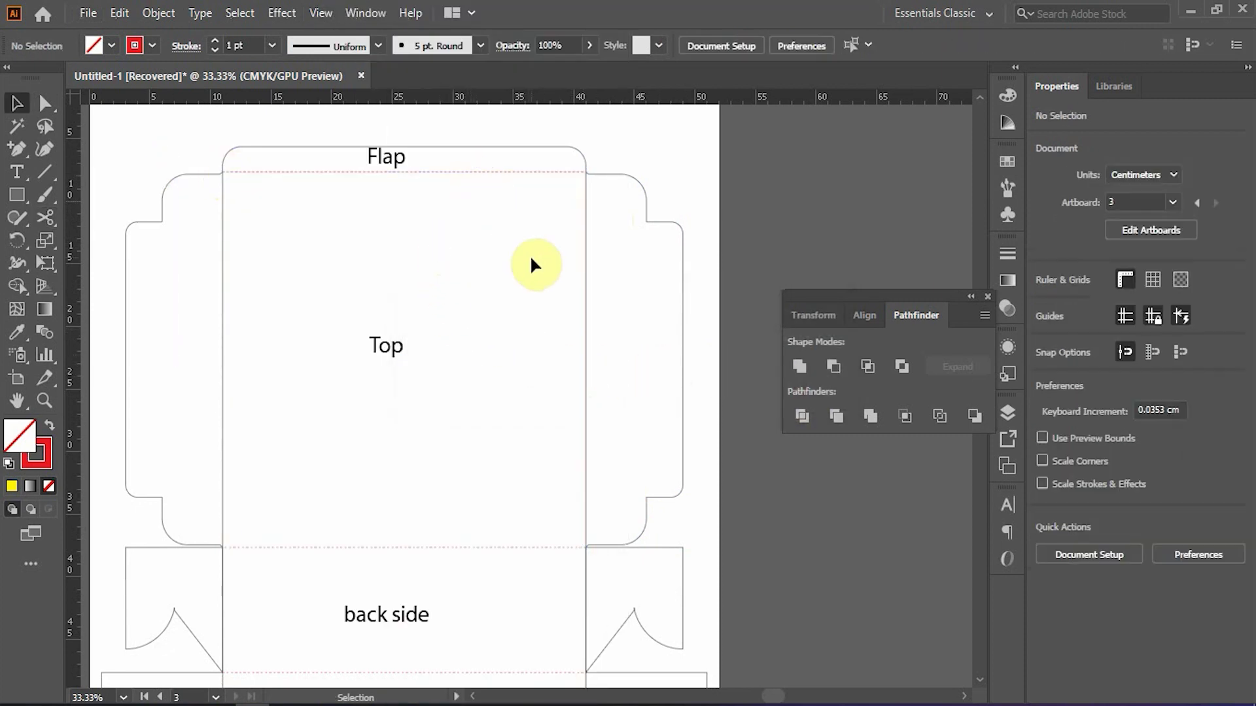
# - Delete the inner edge segments of both Top panel side flaps where they double the Top panel's side edges
pyautogui.press('a')
pyautogui.click(585, 316)
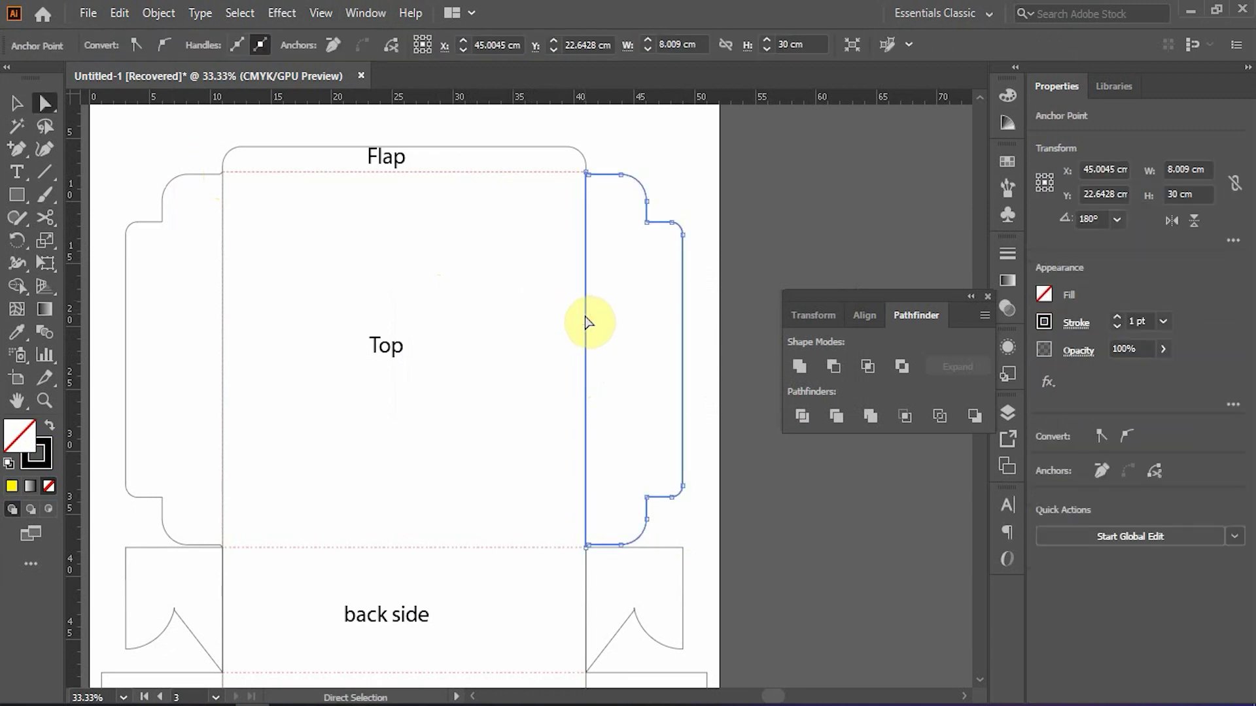
pyautogui.press('Delete')
pyautogui.click(299, 293)
pyautogui.click(222, 278)
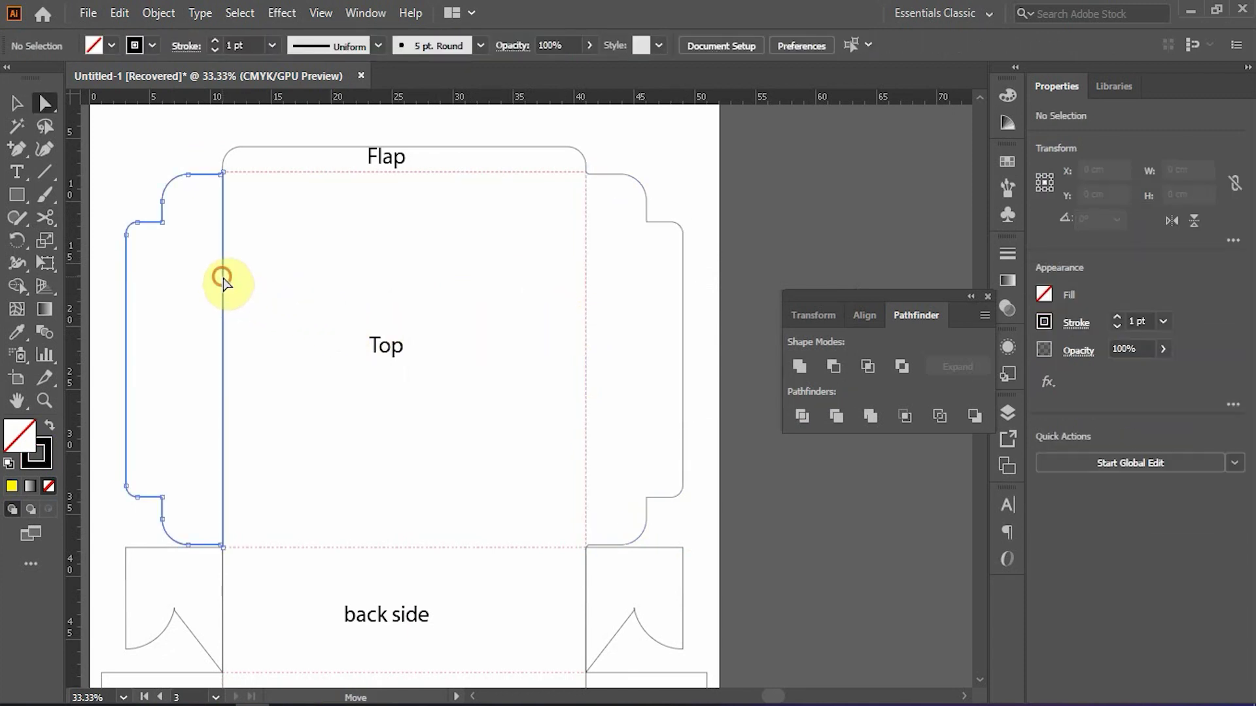
pyautogui.press('Delete')
pyautogui.click(289, 293)
# - Delete the inner edge segments of both back side tabs where they double the back side panel's side edges
pyautogui.moveTo(420, 493); pyautogui.dragTo(394, 193)
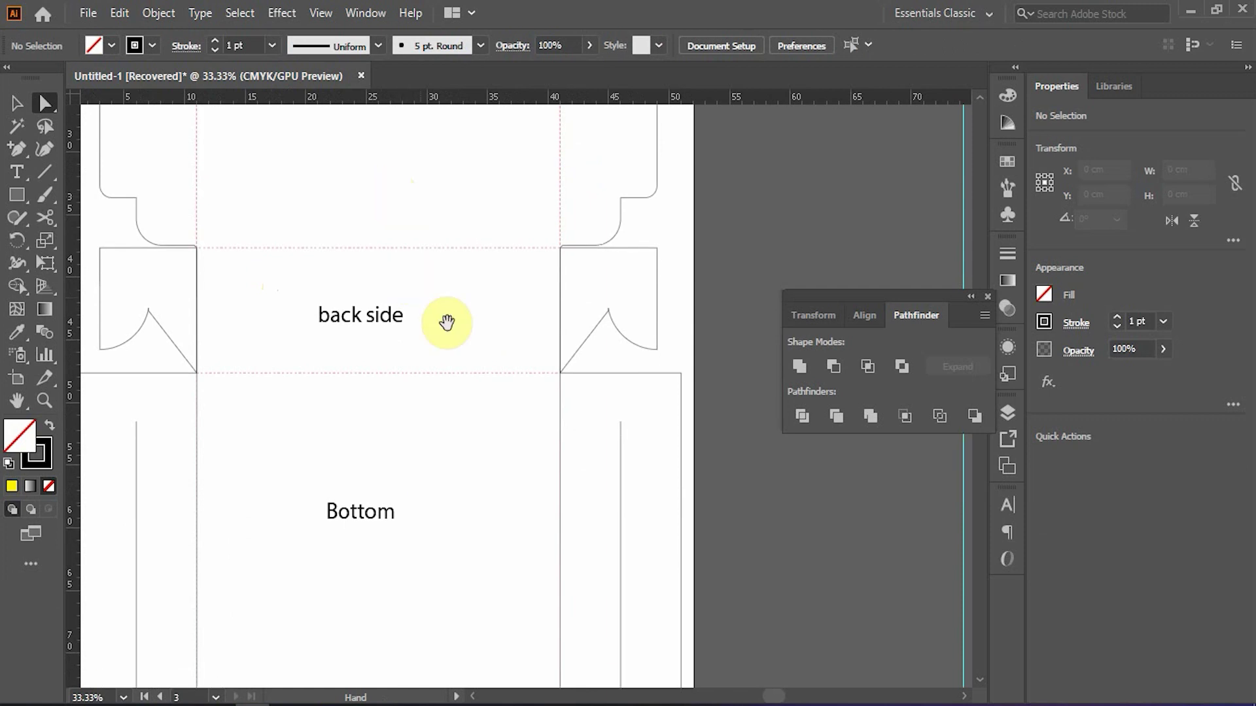
pyautogui.click(561, 288)
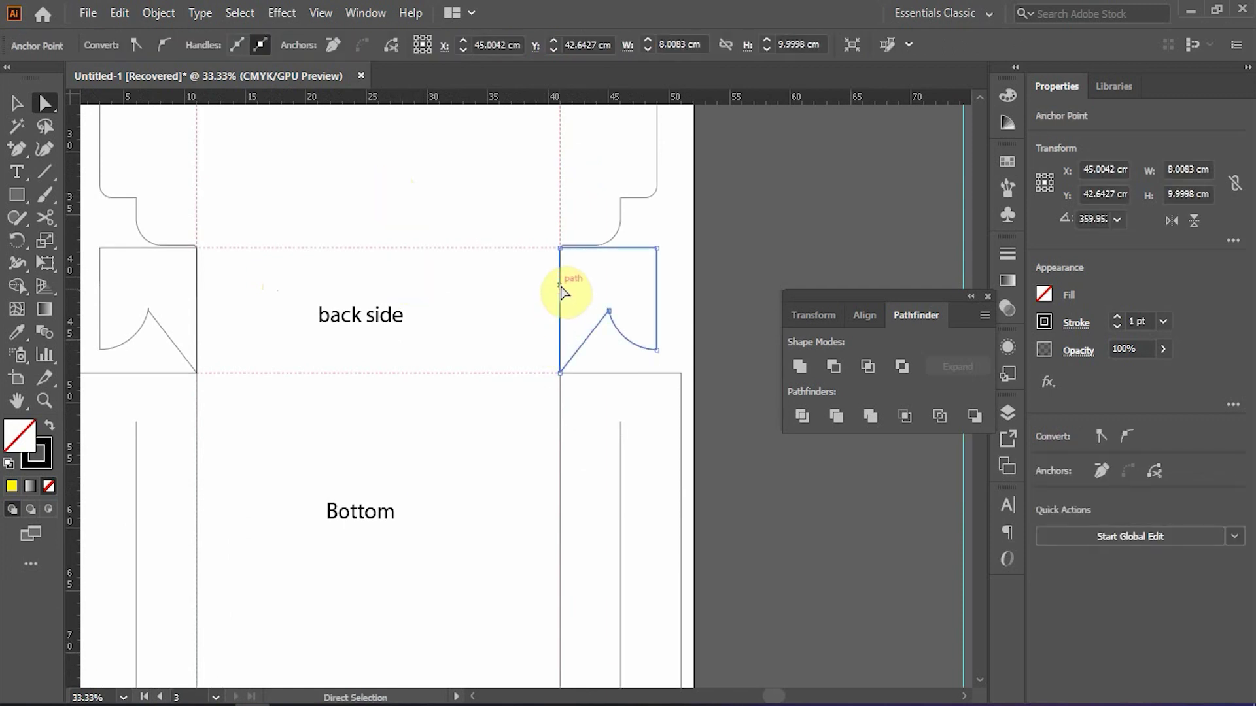
pyautogui.press('Delete')
pyautogui.click(485, 328)
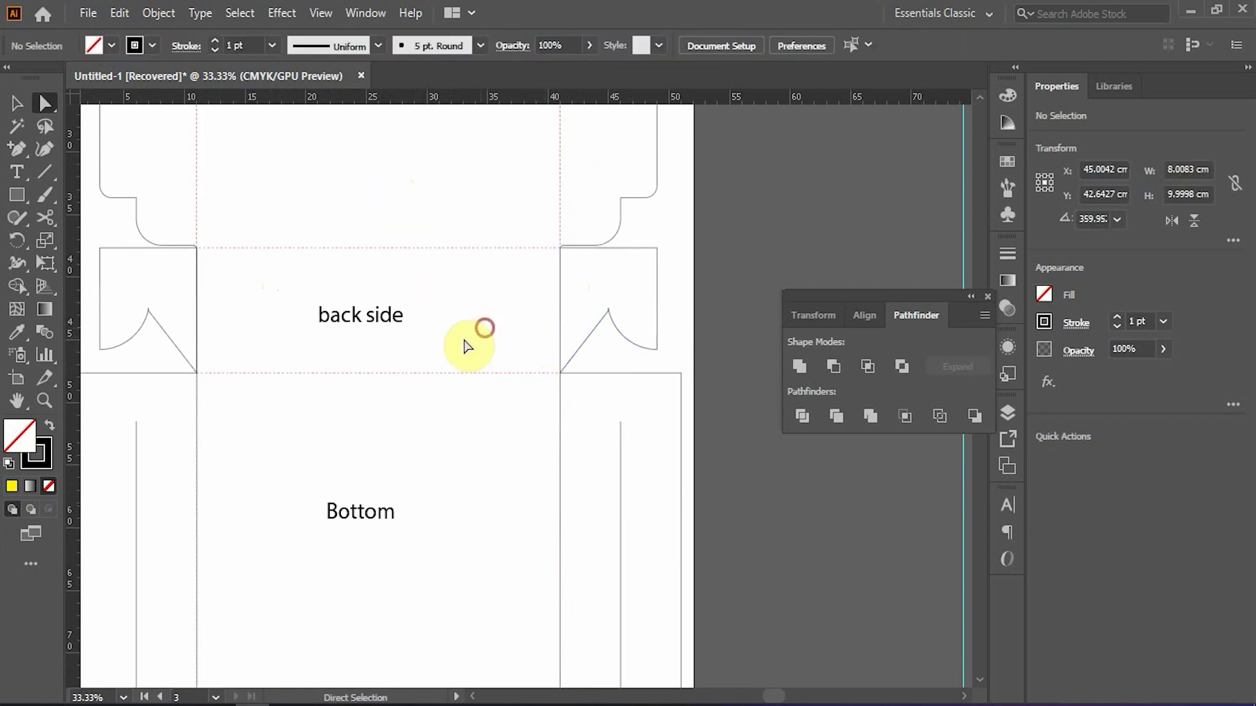
pyautogui.click(193, 289)
# - Delete the inner edge segments of both Bottom panel side flaps that overlap the Bottom panel's side edges
pyautogui.scroll(-3, 230, 311)
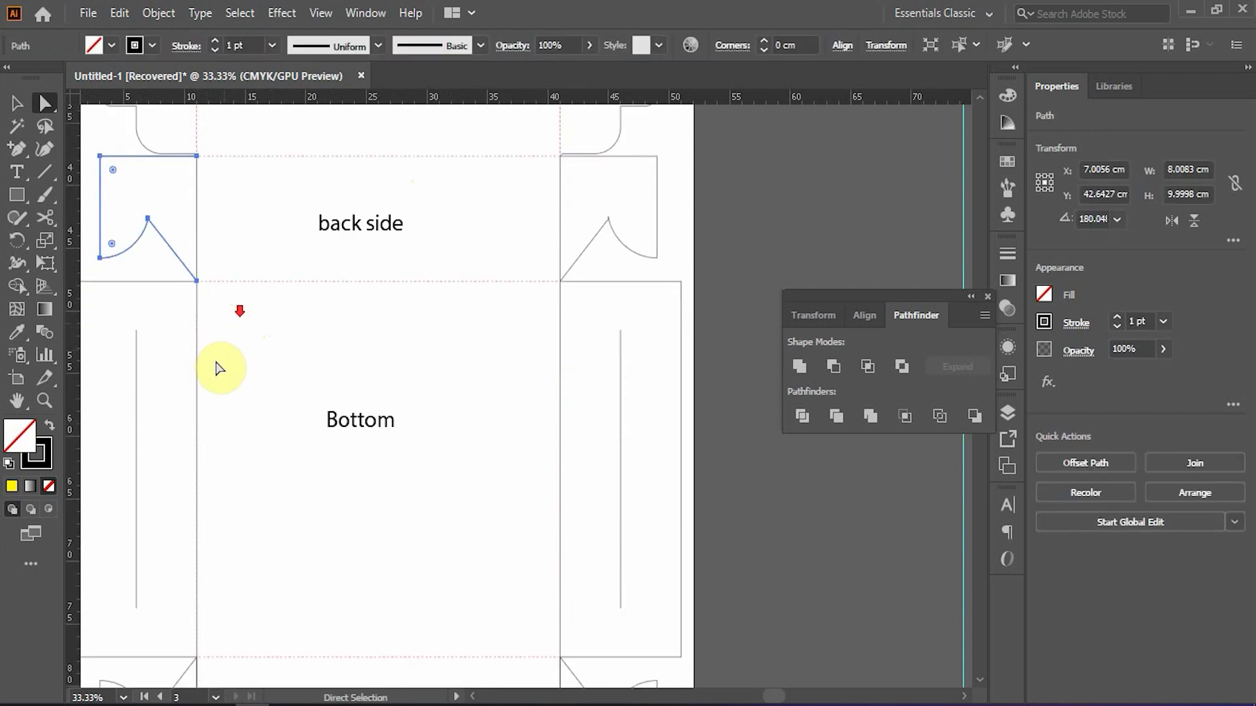
pyautogui.click(198, 373)
pyautogui.press('Delete')
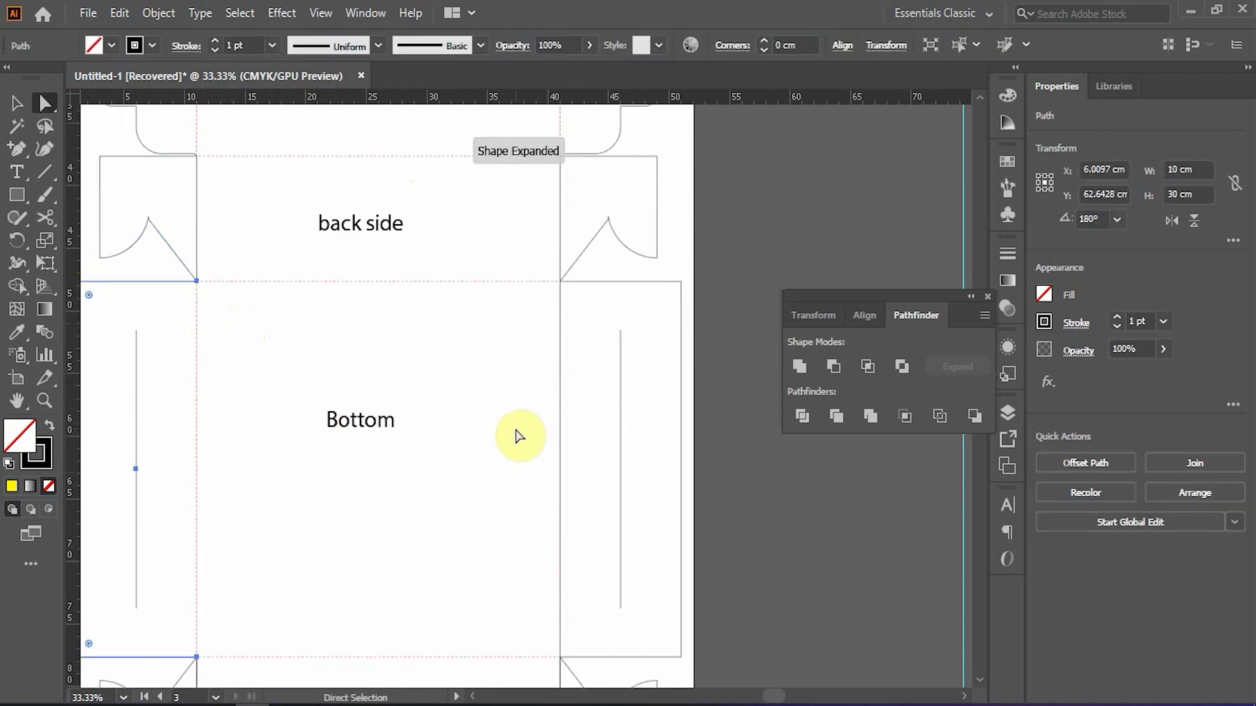
pyautogui.click(562, 413)
pyautogui.press('Delete')
# - Delete the inner edge segments of both Front side tabs where they overlap the Front side panel's side edges
pyautogui.scroll(-7, 529, 423)
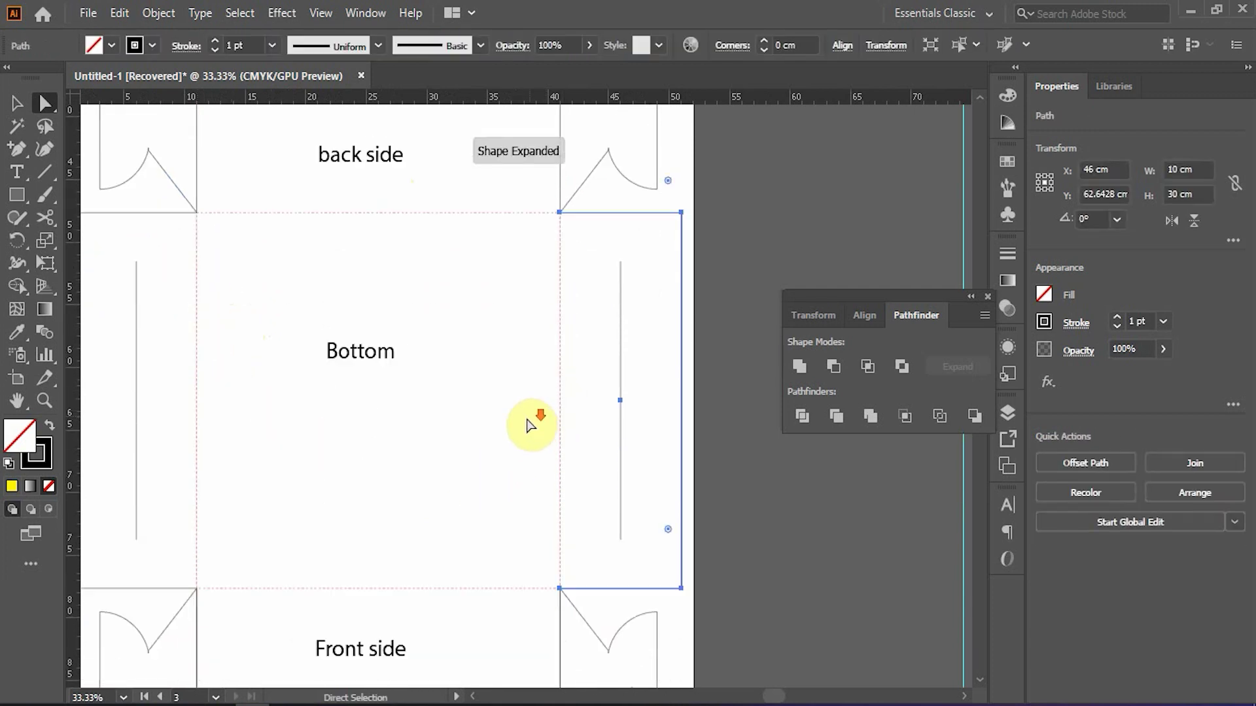
pyautogui.click(547, 564)
pyautogui.click(559, 567)
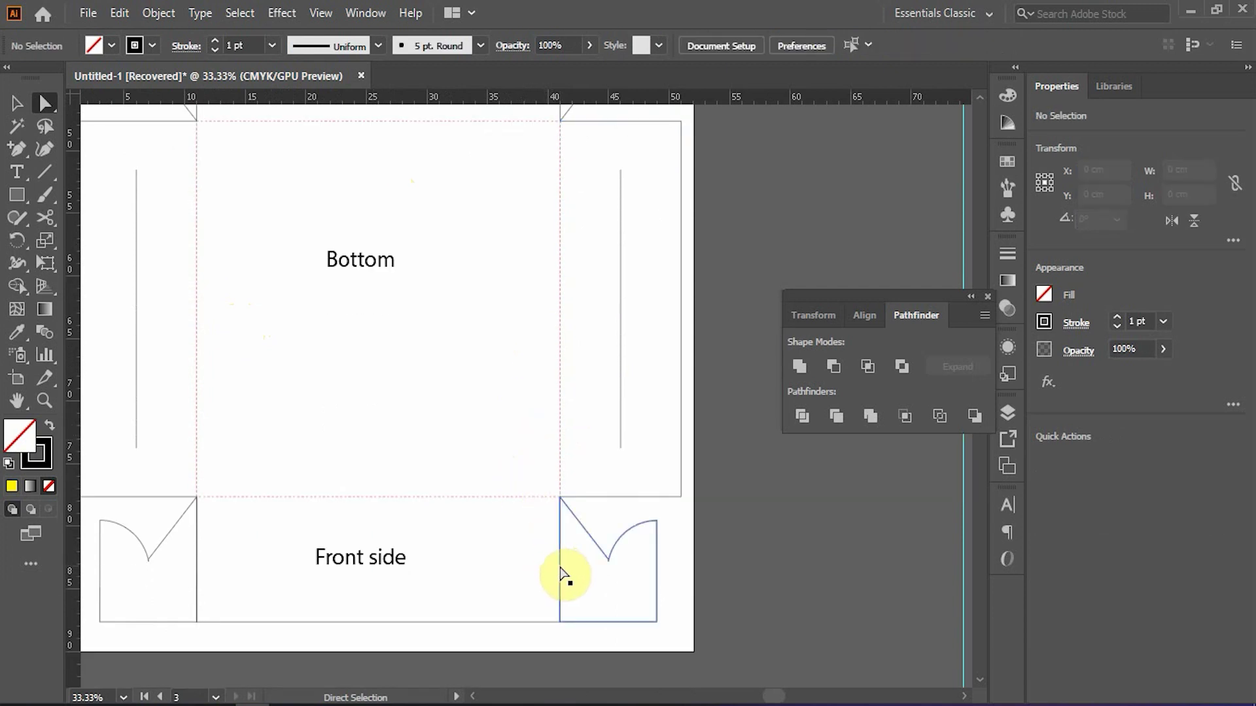
pyautogui.press('Delete')
pyautogui.click(267, 532)
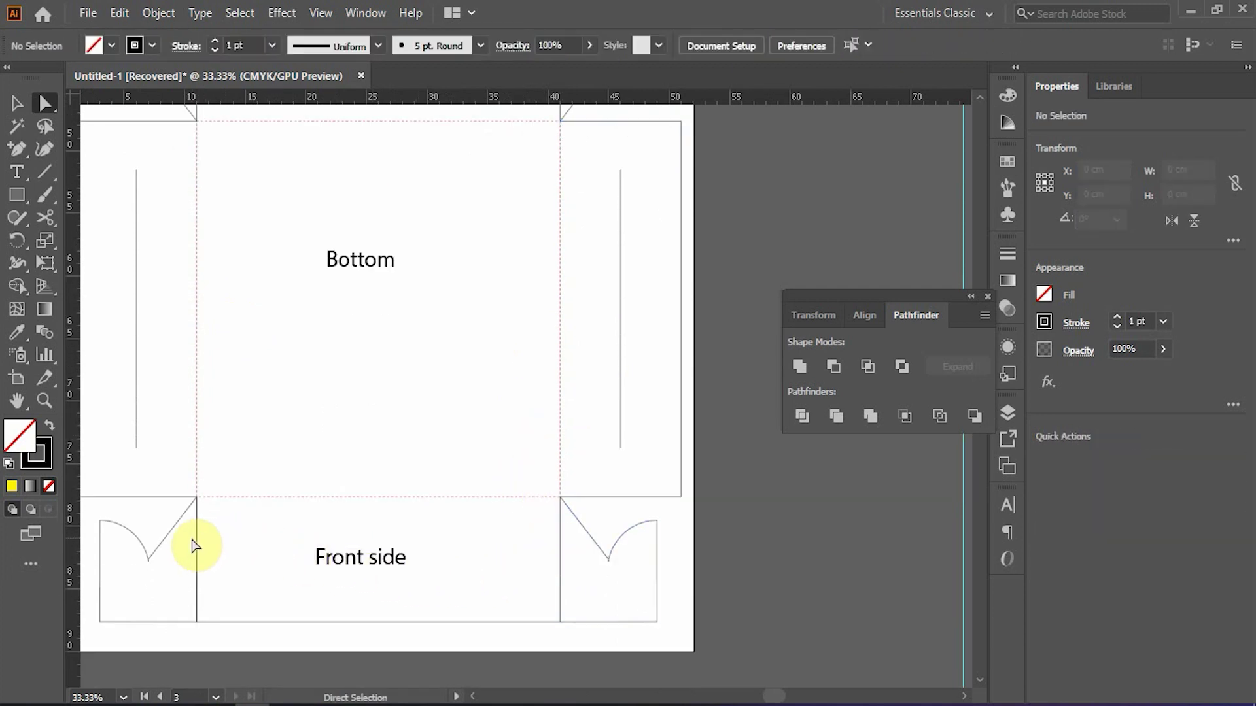
pyautogui.click(197, 554)
pyautogui.press('Delete')
pyautogui.click(218, 557)
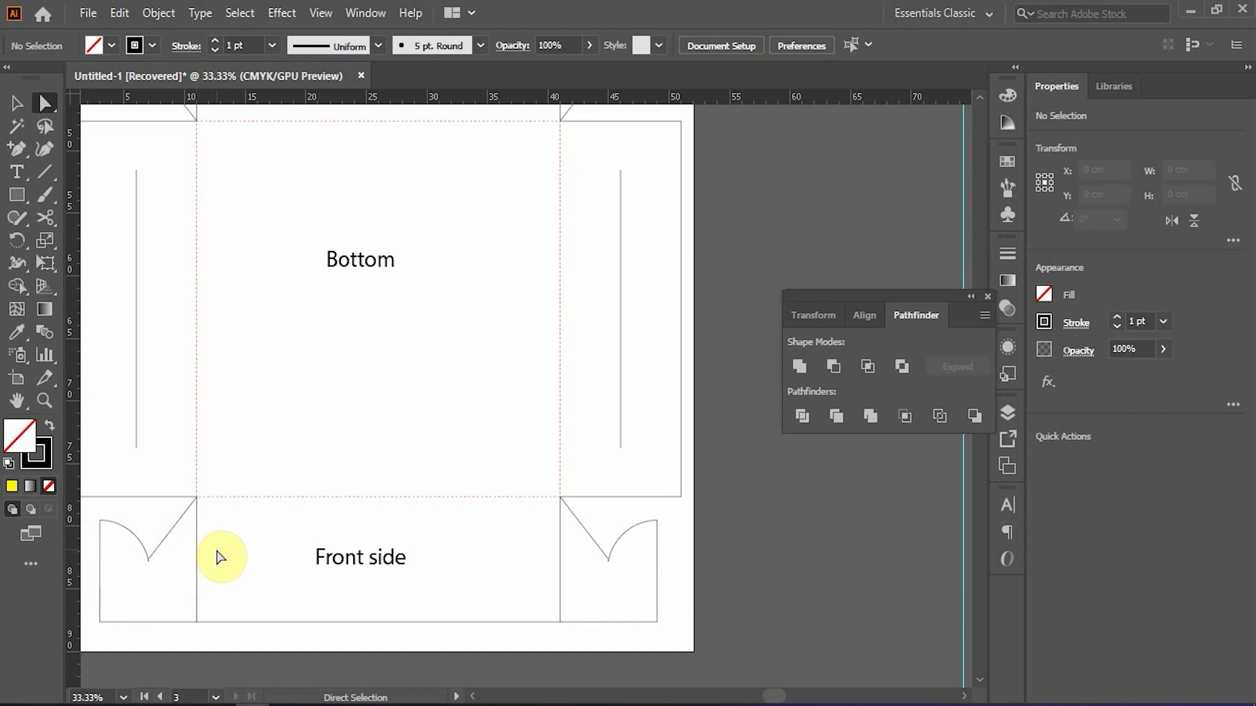
# - Separate the Front side panel's bottom edge from its side edges by cutting that segment and pasting it in place
pyautogui.press('v')
pyautogui.click(200, 541)
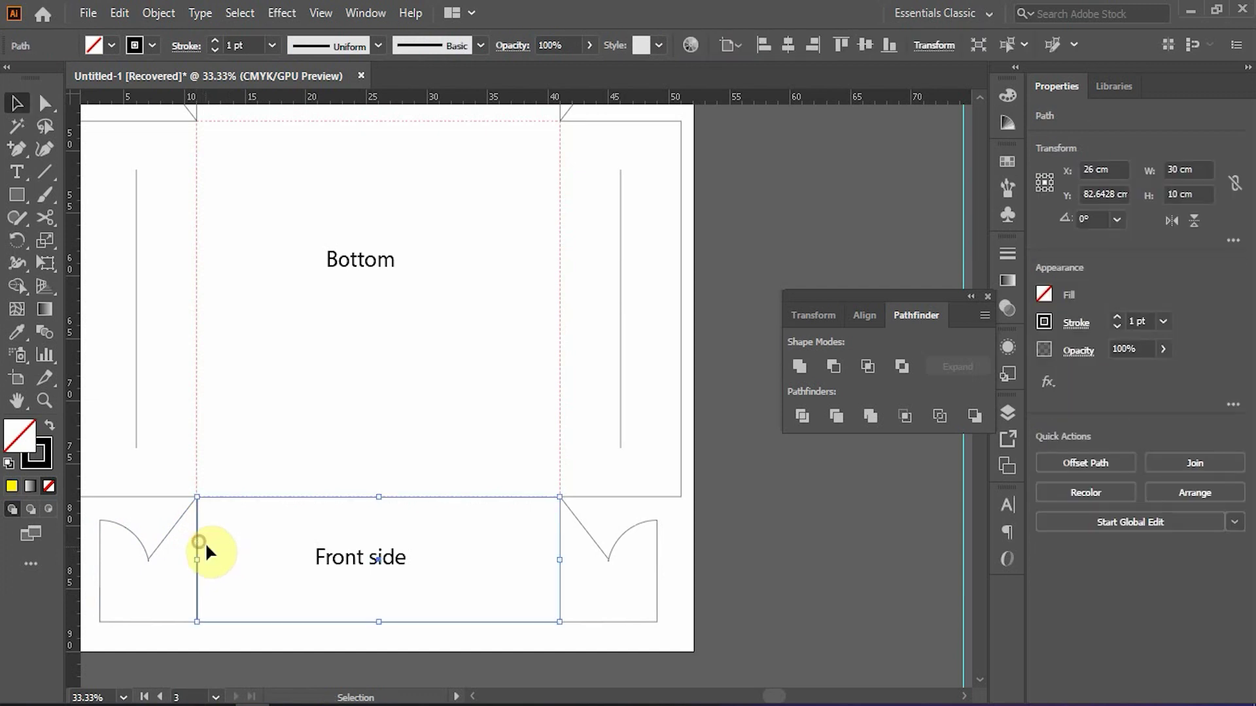
pyautogui.click(225, 549)
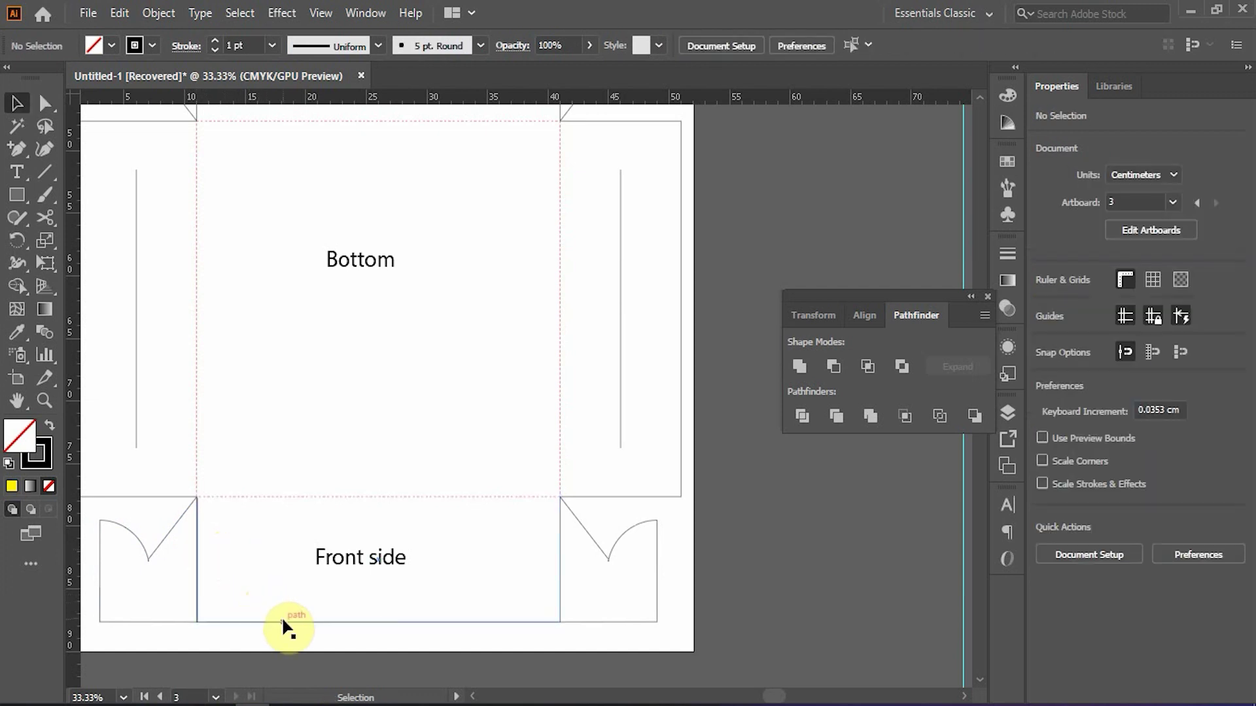
pyautogui.click(45, 102)
pyautogui.moveTo(281, 596); pyautogui.dragTo(296, 640)
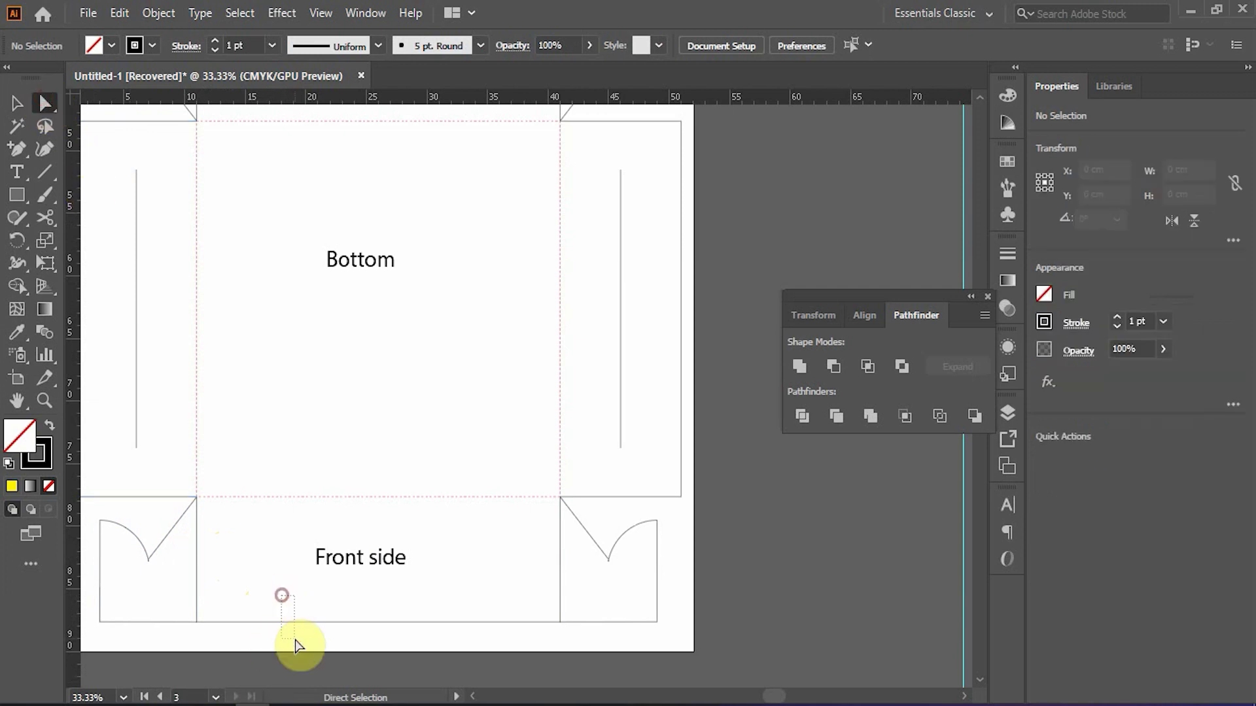
pyautogui.hotkey('ctrl', 'x')
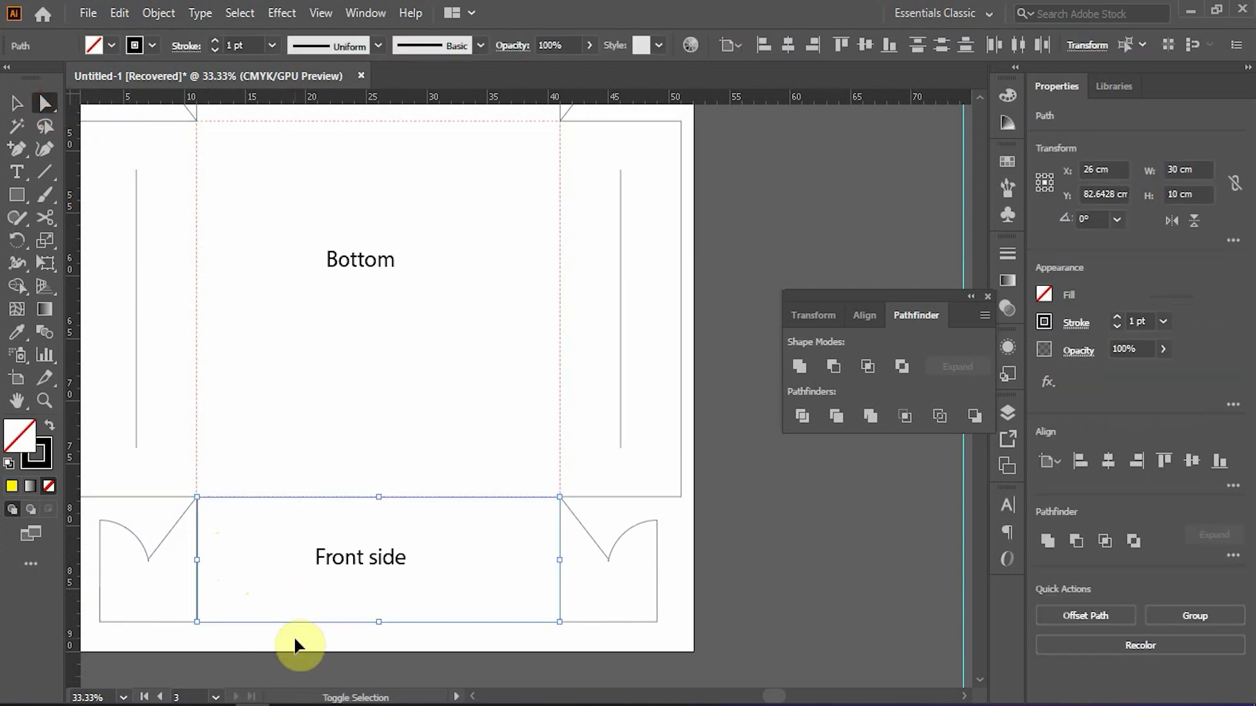
pyautogui.hotkey('ctrl', 'shift', 'v')
pyautogui.click(286, 566)
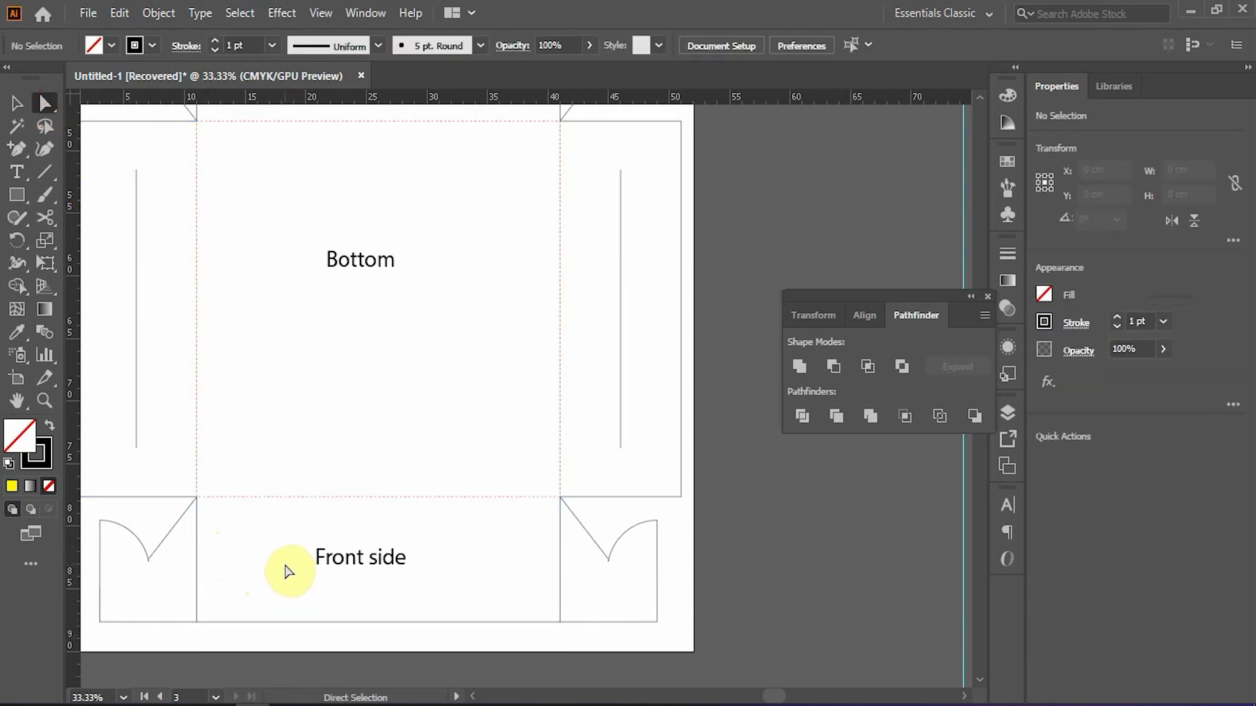
# - Apply the red dashed creasing line style to the side edges of the Front side and back side panels with the Eyedropper
pyautogui.press('v')
pyautogui.moveTo(206, 572); pyautogui.dragTo(209, 570)
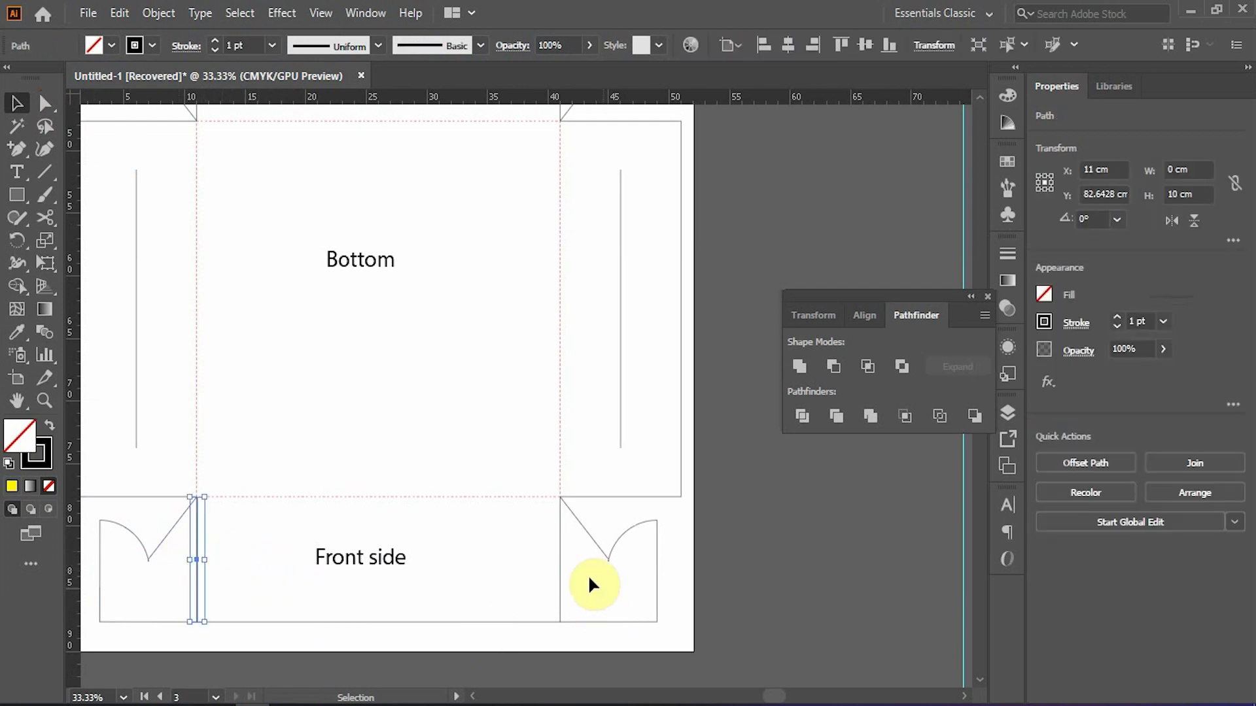
pyautogui.keyDown('shift'); pyautogui.click(559, 566); pyautogui.keyUp('shift')
pyautogui.moveTo(478, 187); pyautogui.dragTo(494, 546)
pyautogui.moveTo(563, 406); pyautogui.dragTo(579, 410)
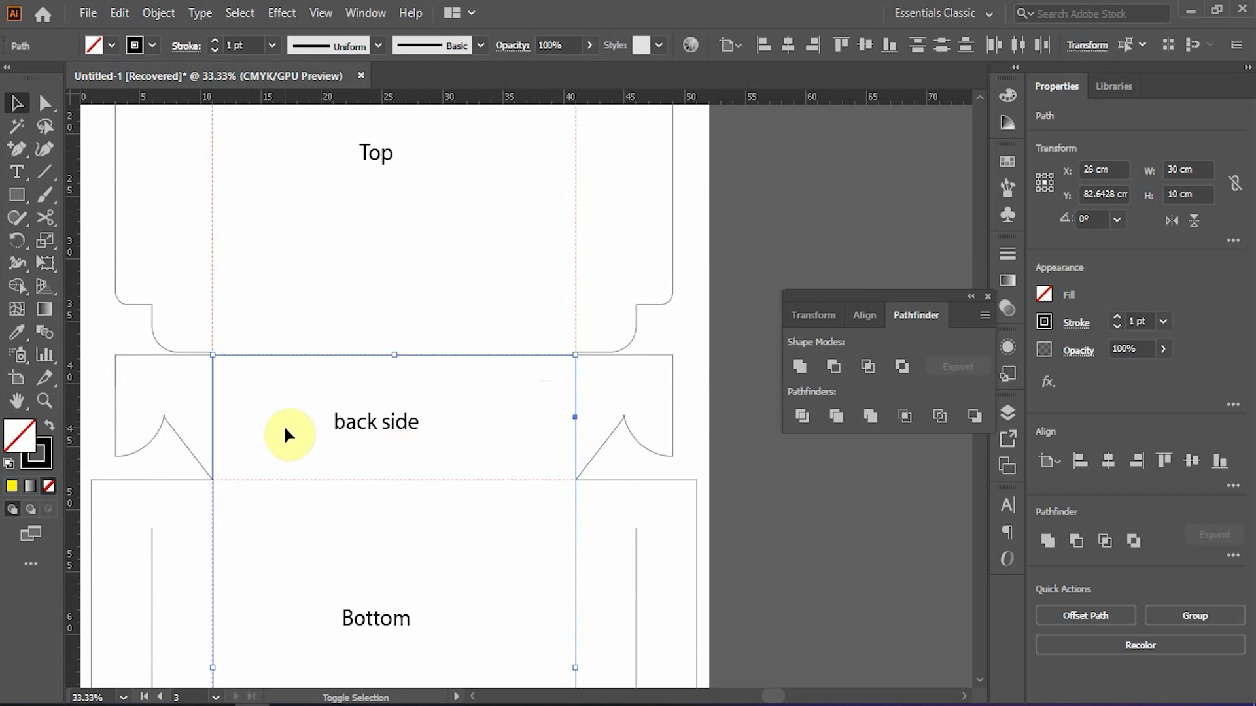
pyautogui.press('i')
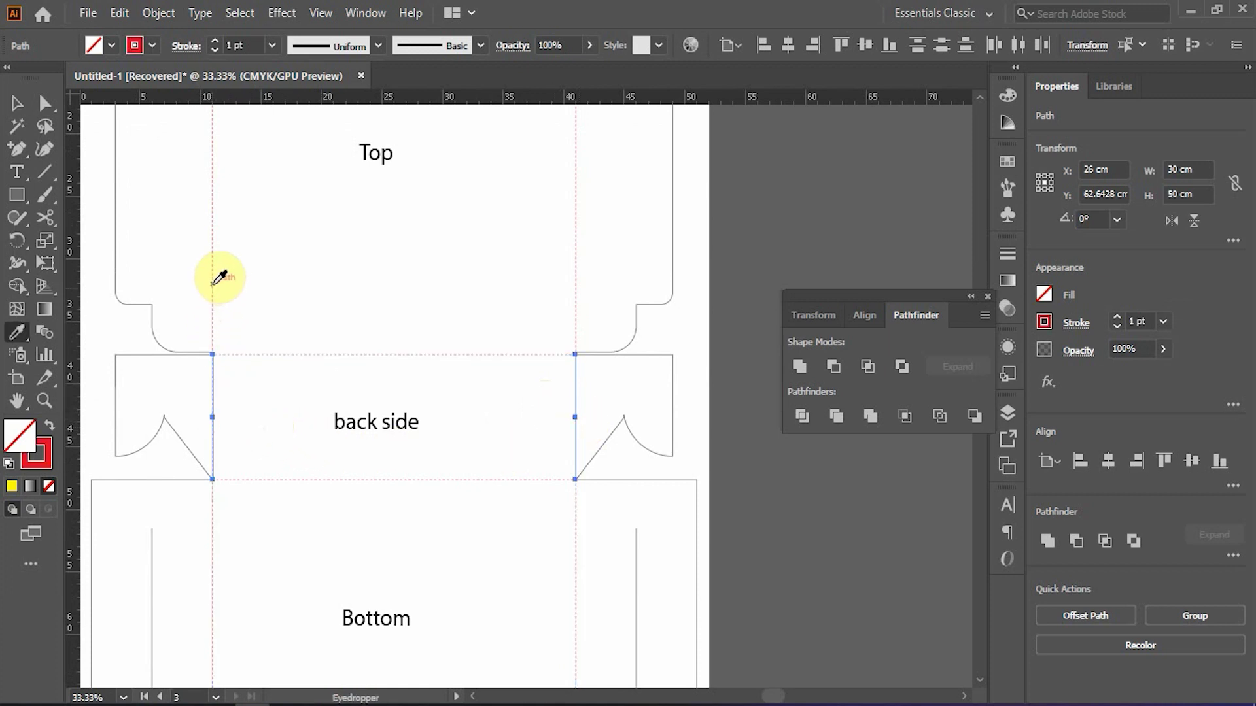
pyautogui.press('v')
pyautogui.click(274, 293)
# - Copy the Cutting Line and Creasing Line legend from the Final Die Line artboard to just below the labelled dieline's Front side panel
pyautogui.moveTo(348, 268); pyautogui.dragTo(344, 620)
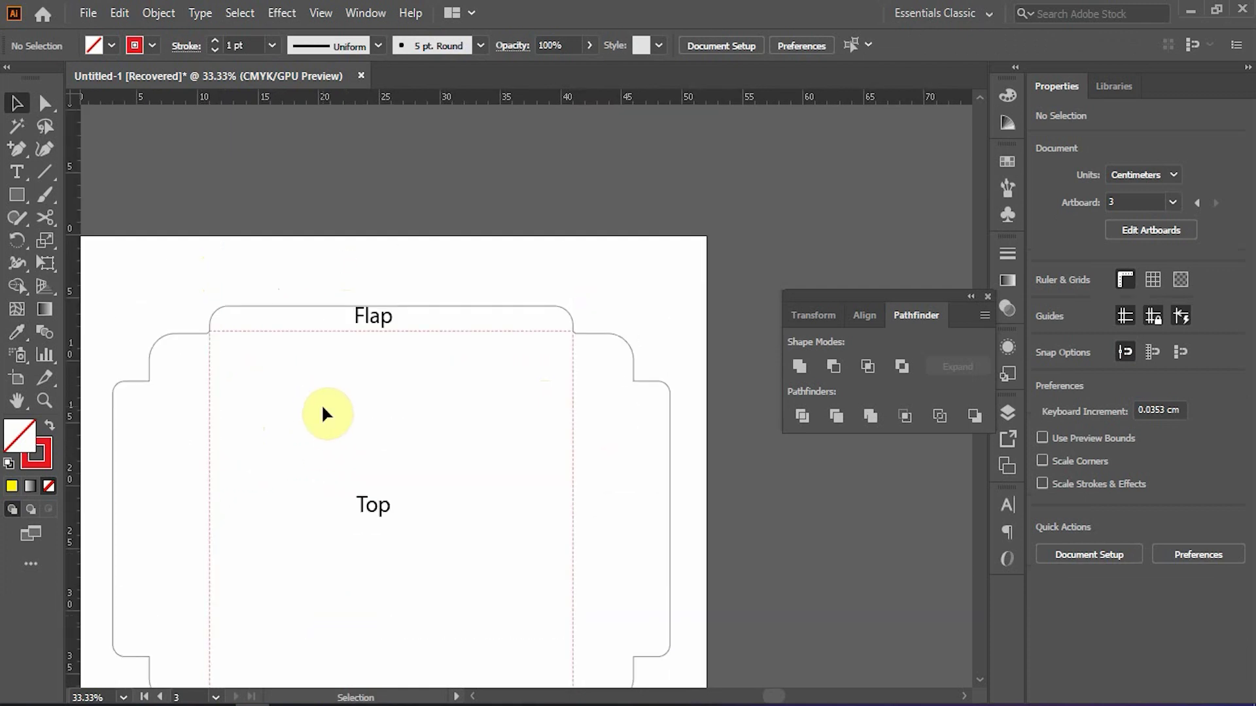
pyautogui.scroll(-1, 323, 407)
pyautogui.moveTo(475, 521); pyautogui.dragTo(504, 201)
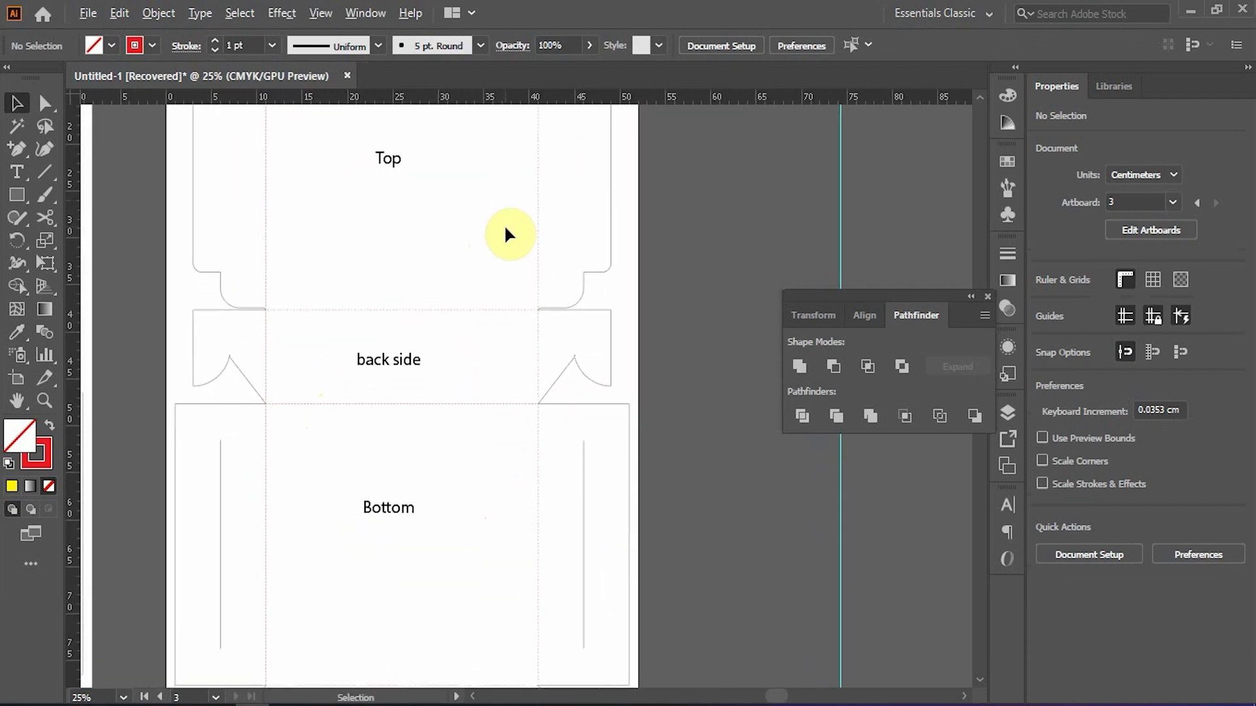
pyautogui.scroll(-1, 509, 234)
pyautogui.moveTo(490, 471); pyautogui.dragTo(521, 364)
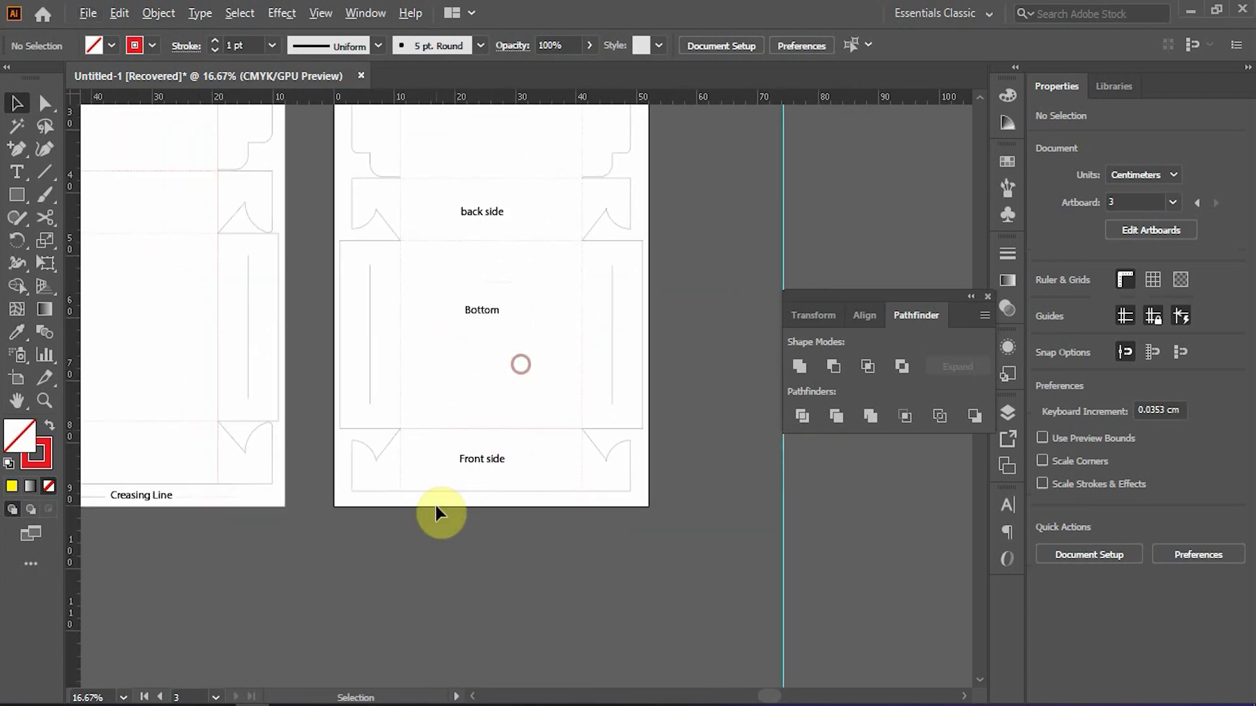
pyautogui.moveTo(393, 524); pyautogui.dragTo(579, 488)
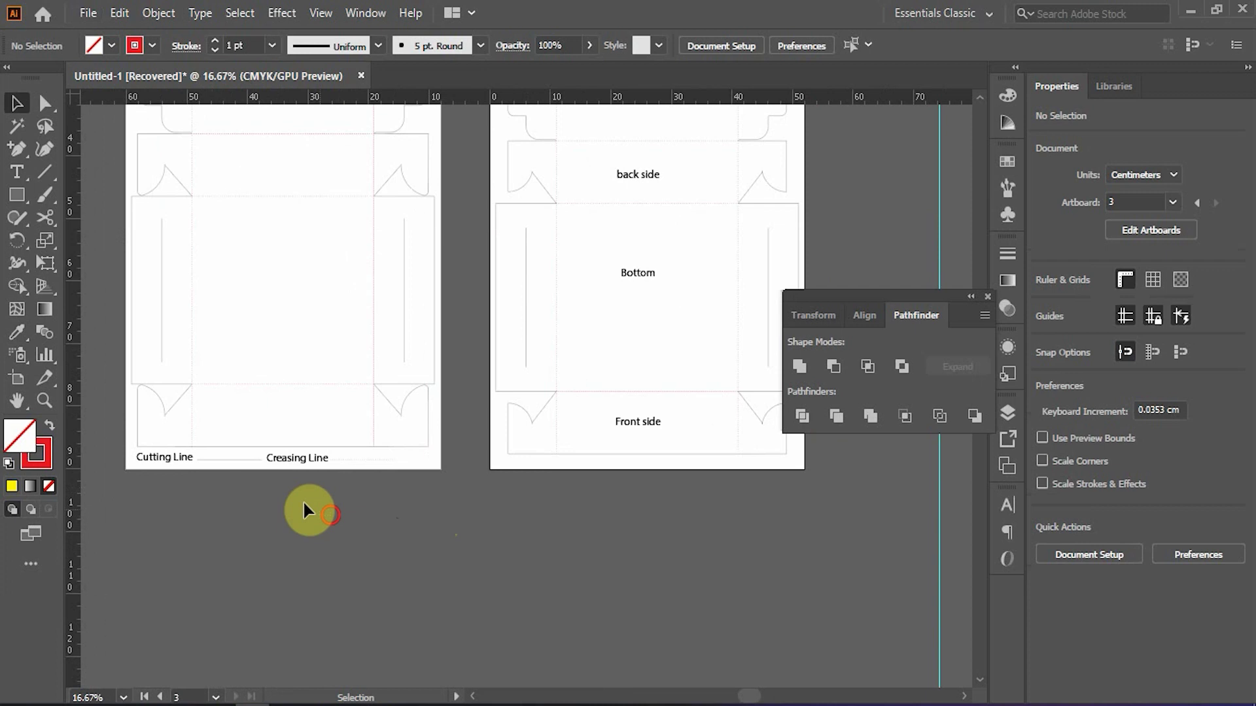
pyautogui.click(204, 465)
pyautogui.moveTo(177, 454); pyautogui.dragTo(536, 473)
pyautogui.keyDown('alt'); pyautogui.scroll(5, 557, 489); pyautogui.keyUp('alt')
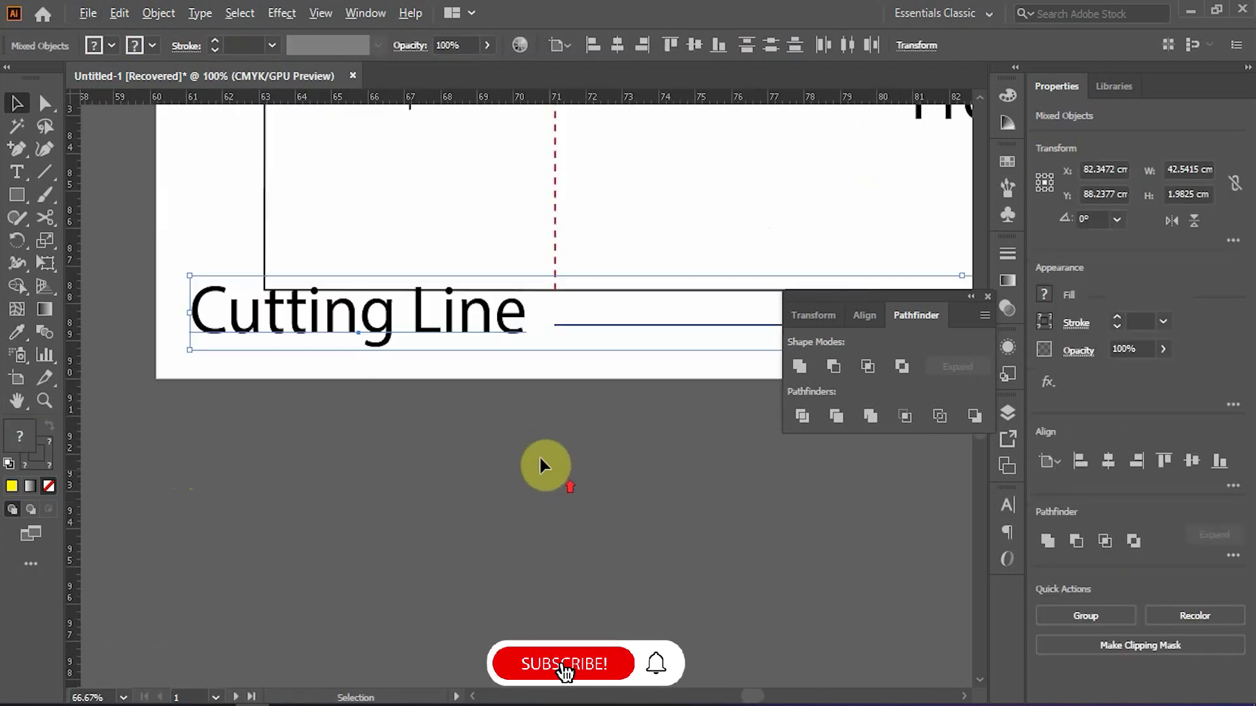
pyautogui.moveTo(488, 312); pyautogui.dragTo(476, 324)
pyautogui.keyDown('alt'); pyautogui.scroll(-4, 457, 402); pyautogui.keyUp('alt')
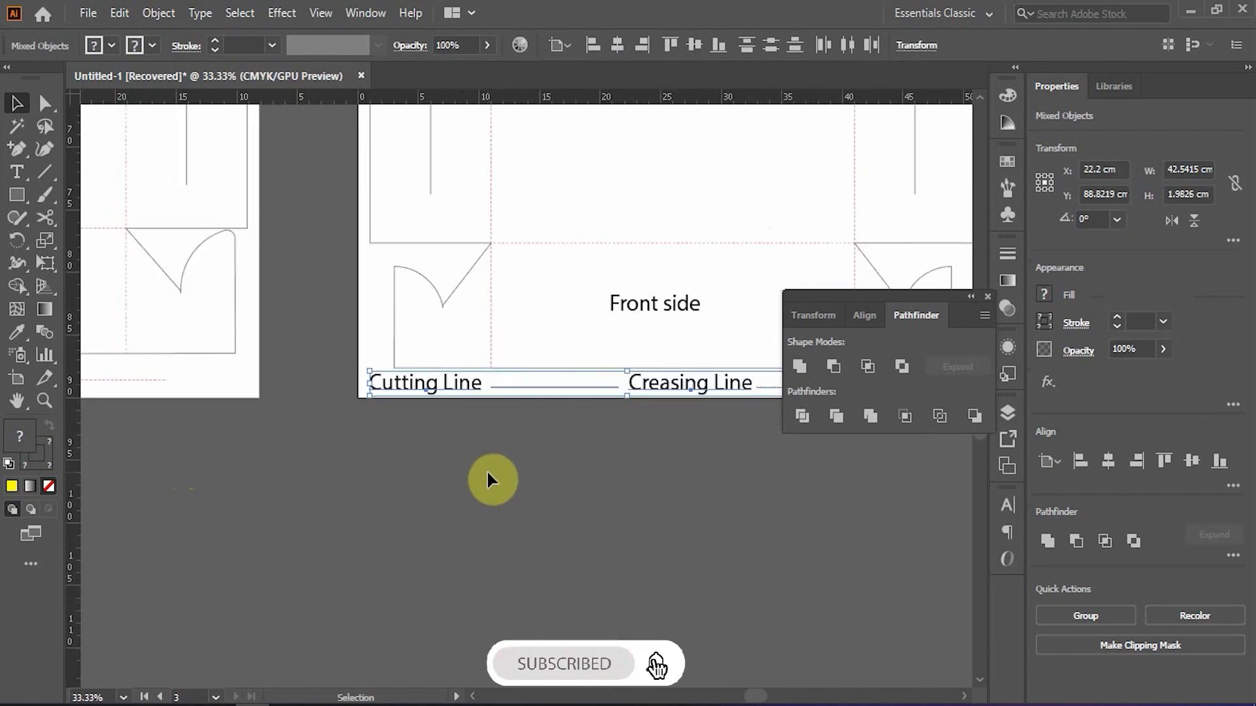
pyautogui.click(489, 472)
pyautogui.scroll(5, 491, 469)
pyautogui.keyDown('alt'); pyautogui.scroll(-1, 439, 599); pyautogui.keyUp('alt')
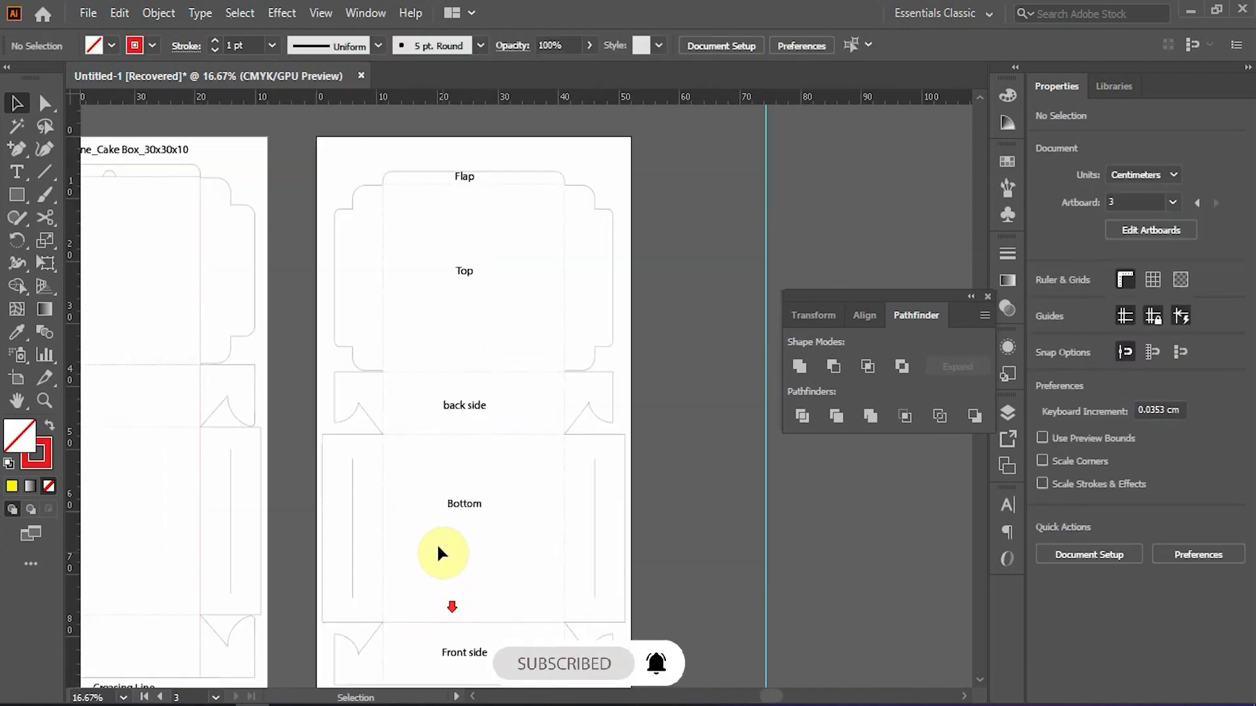
pyautogui.moveTo(444, 298); pyautogui.dragTo(503, 266)
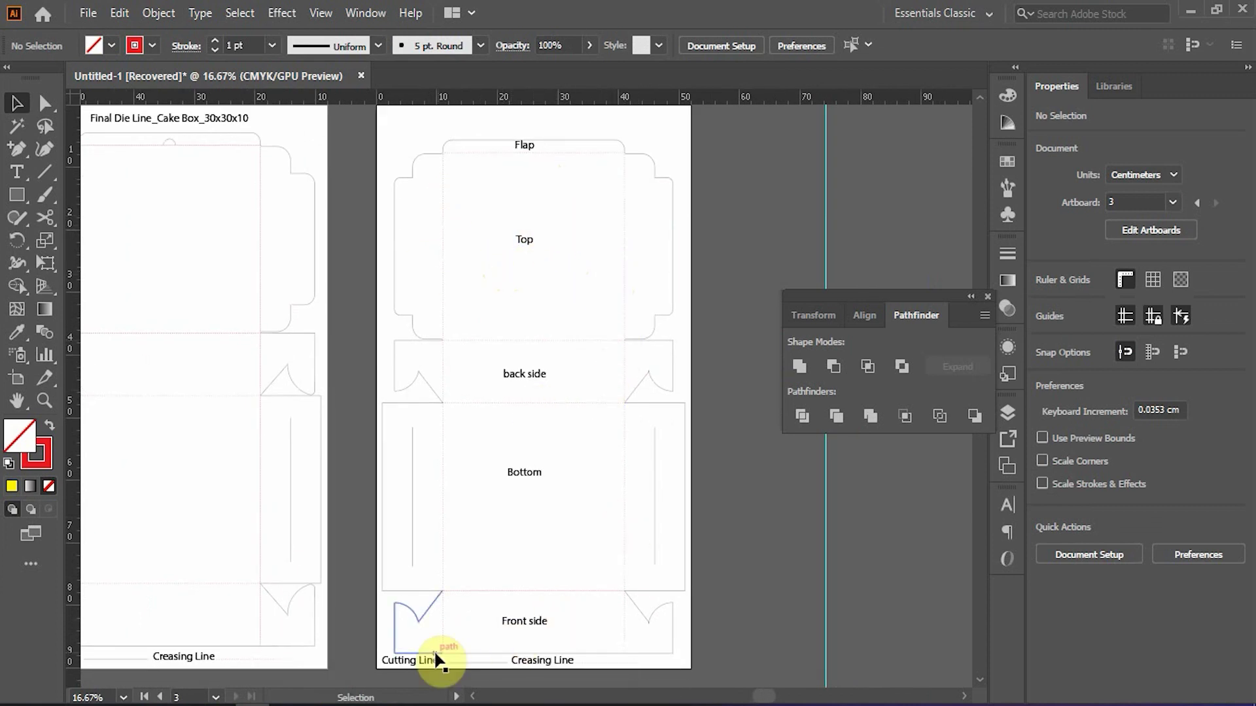